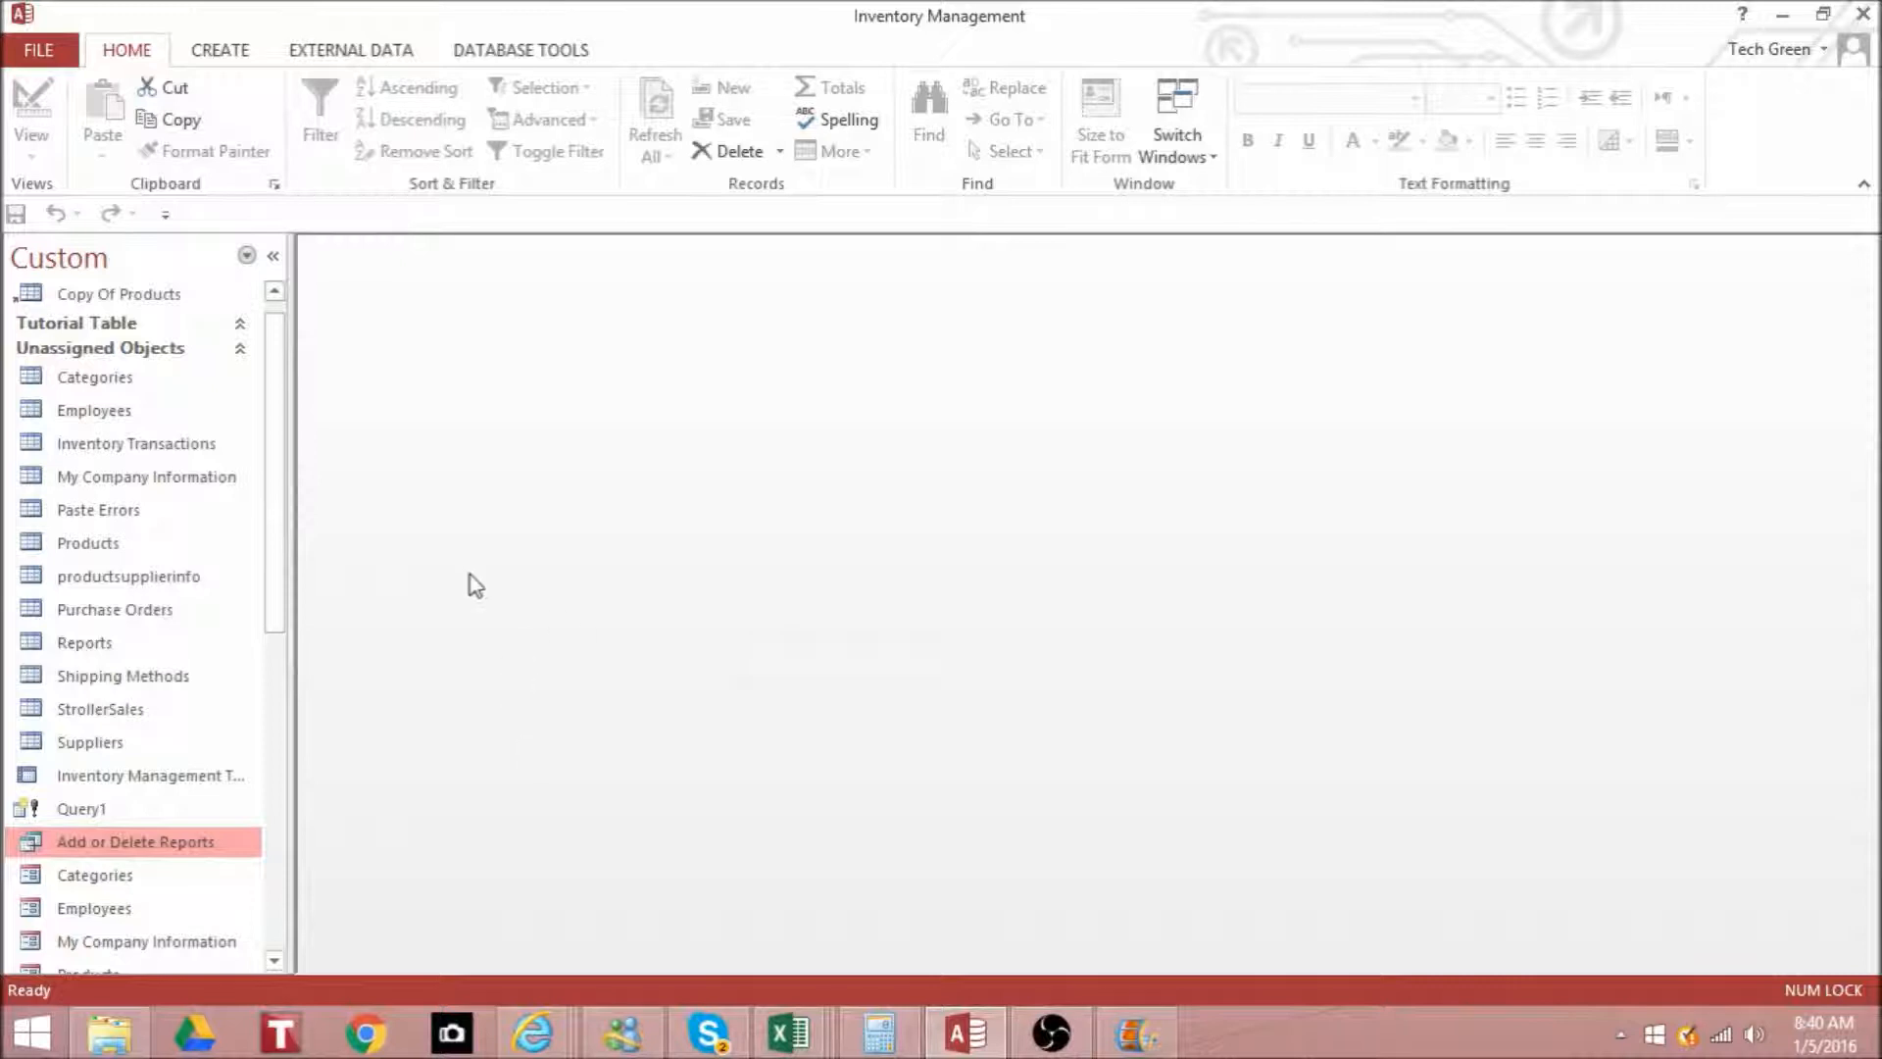
# - Create a new query in Design view and add the Products and Suppliers tables to it
pyautogui.moveTo(277, 406); pyautogui.dragTo(280, 399)
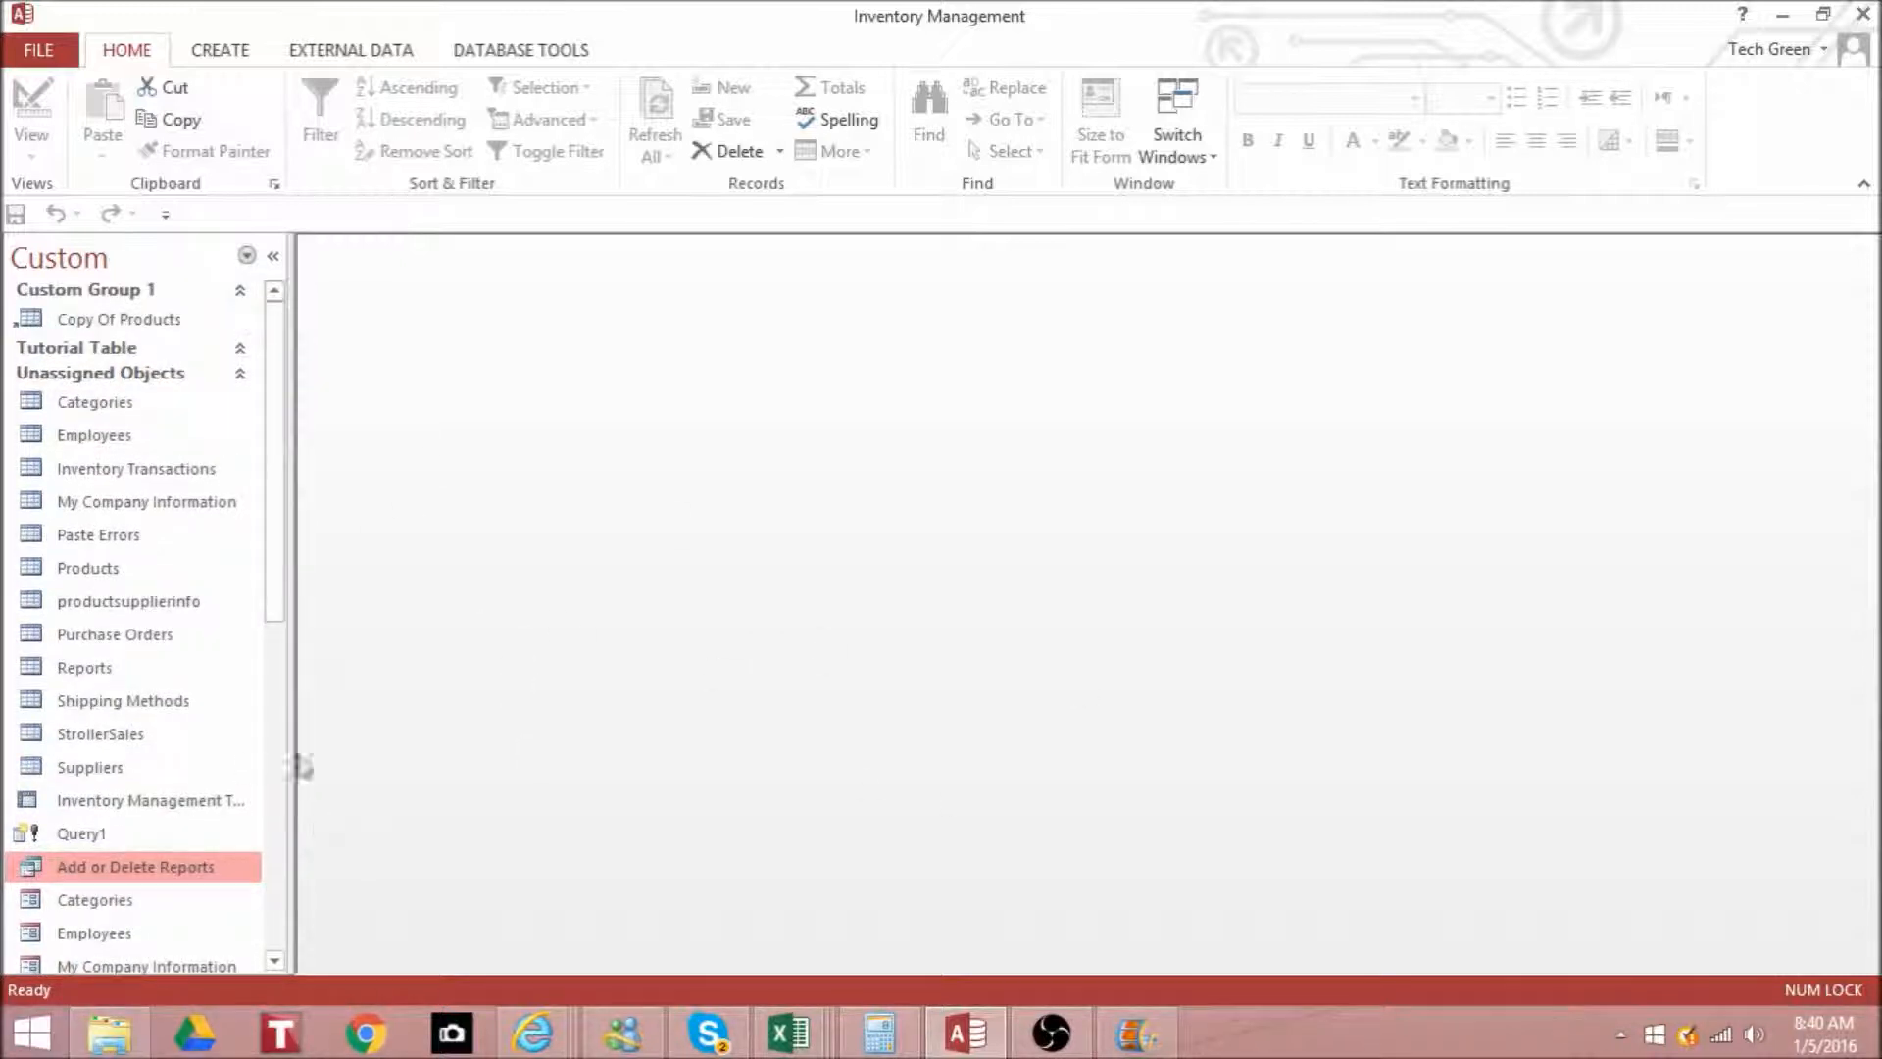
pyautogui.click(226, 54)
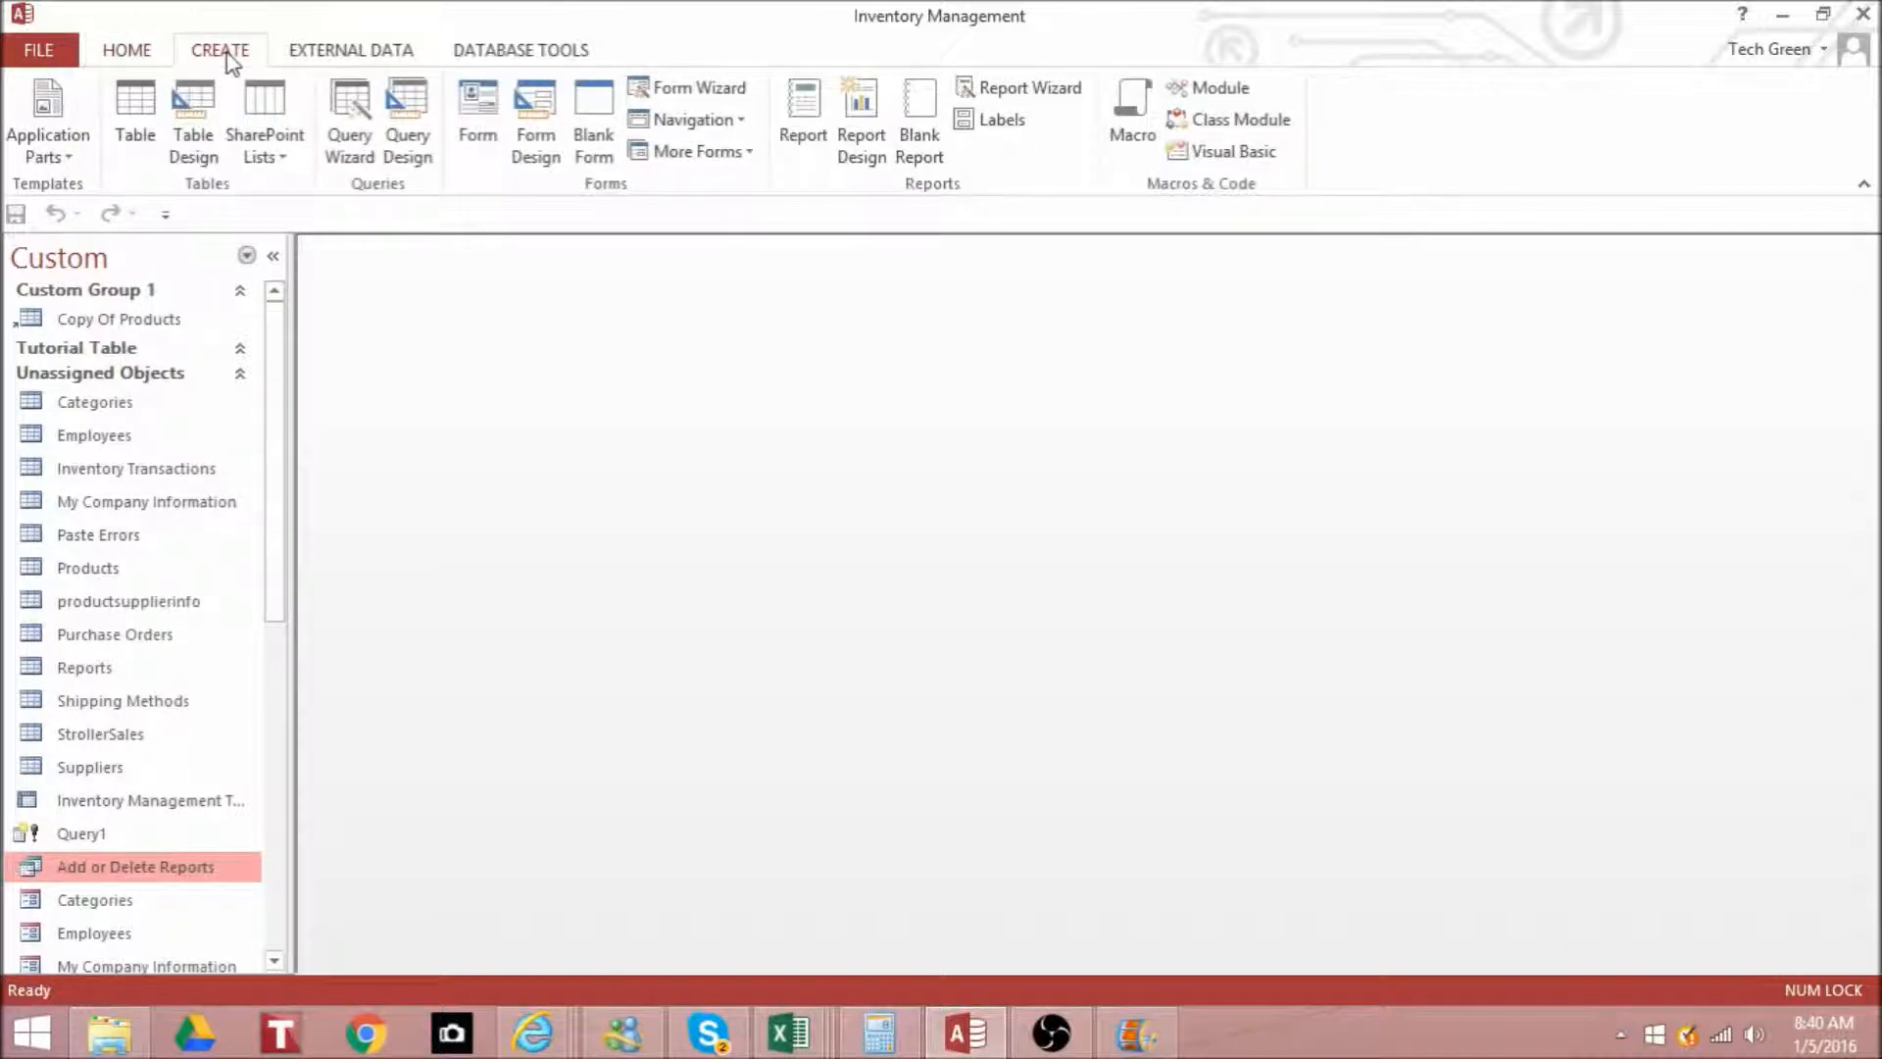
pyautogui.click(412, 132)
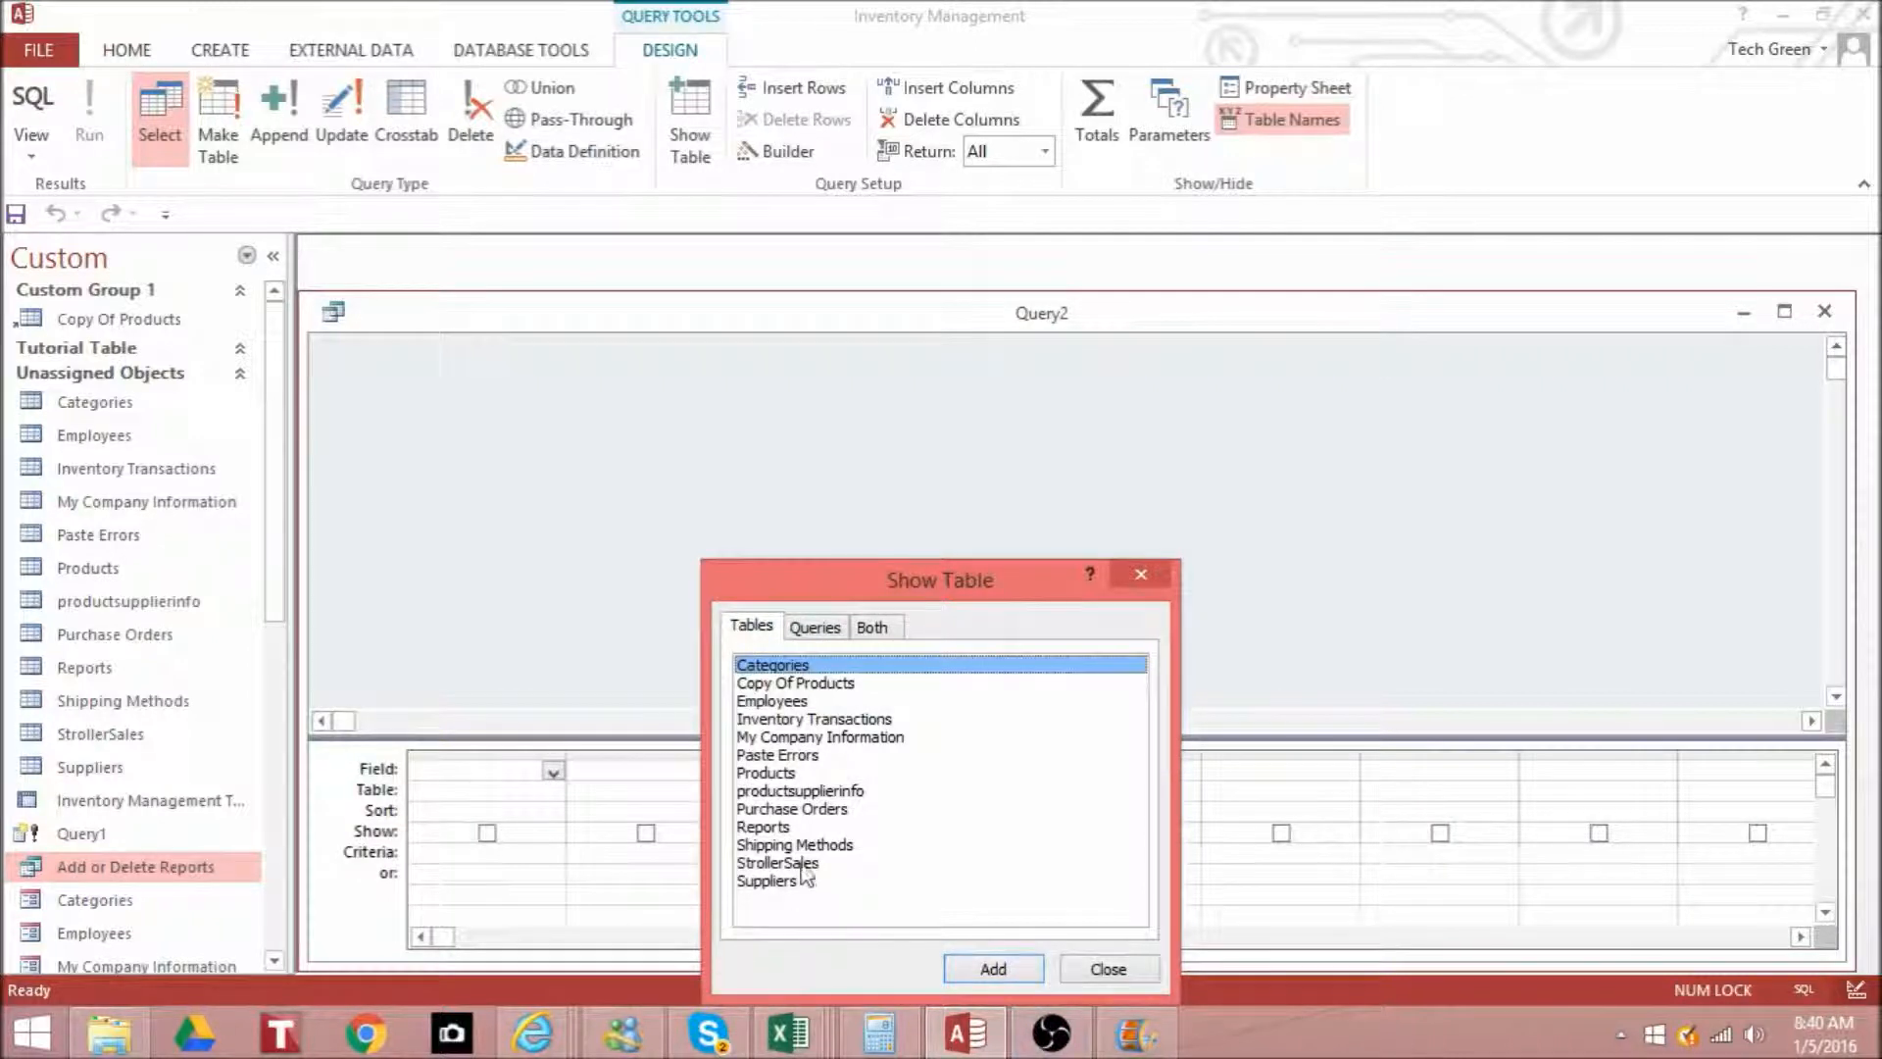
pyautogui.doubleClick(792, 774)
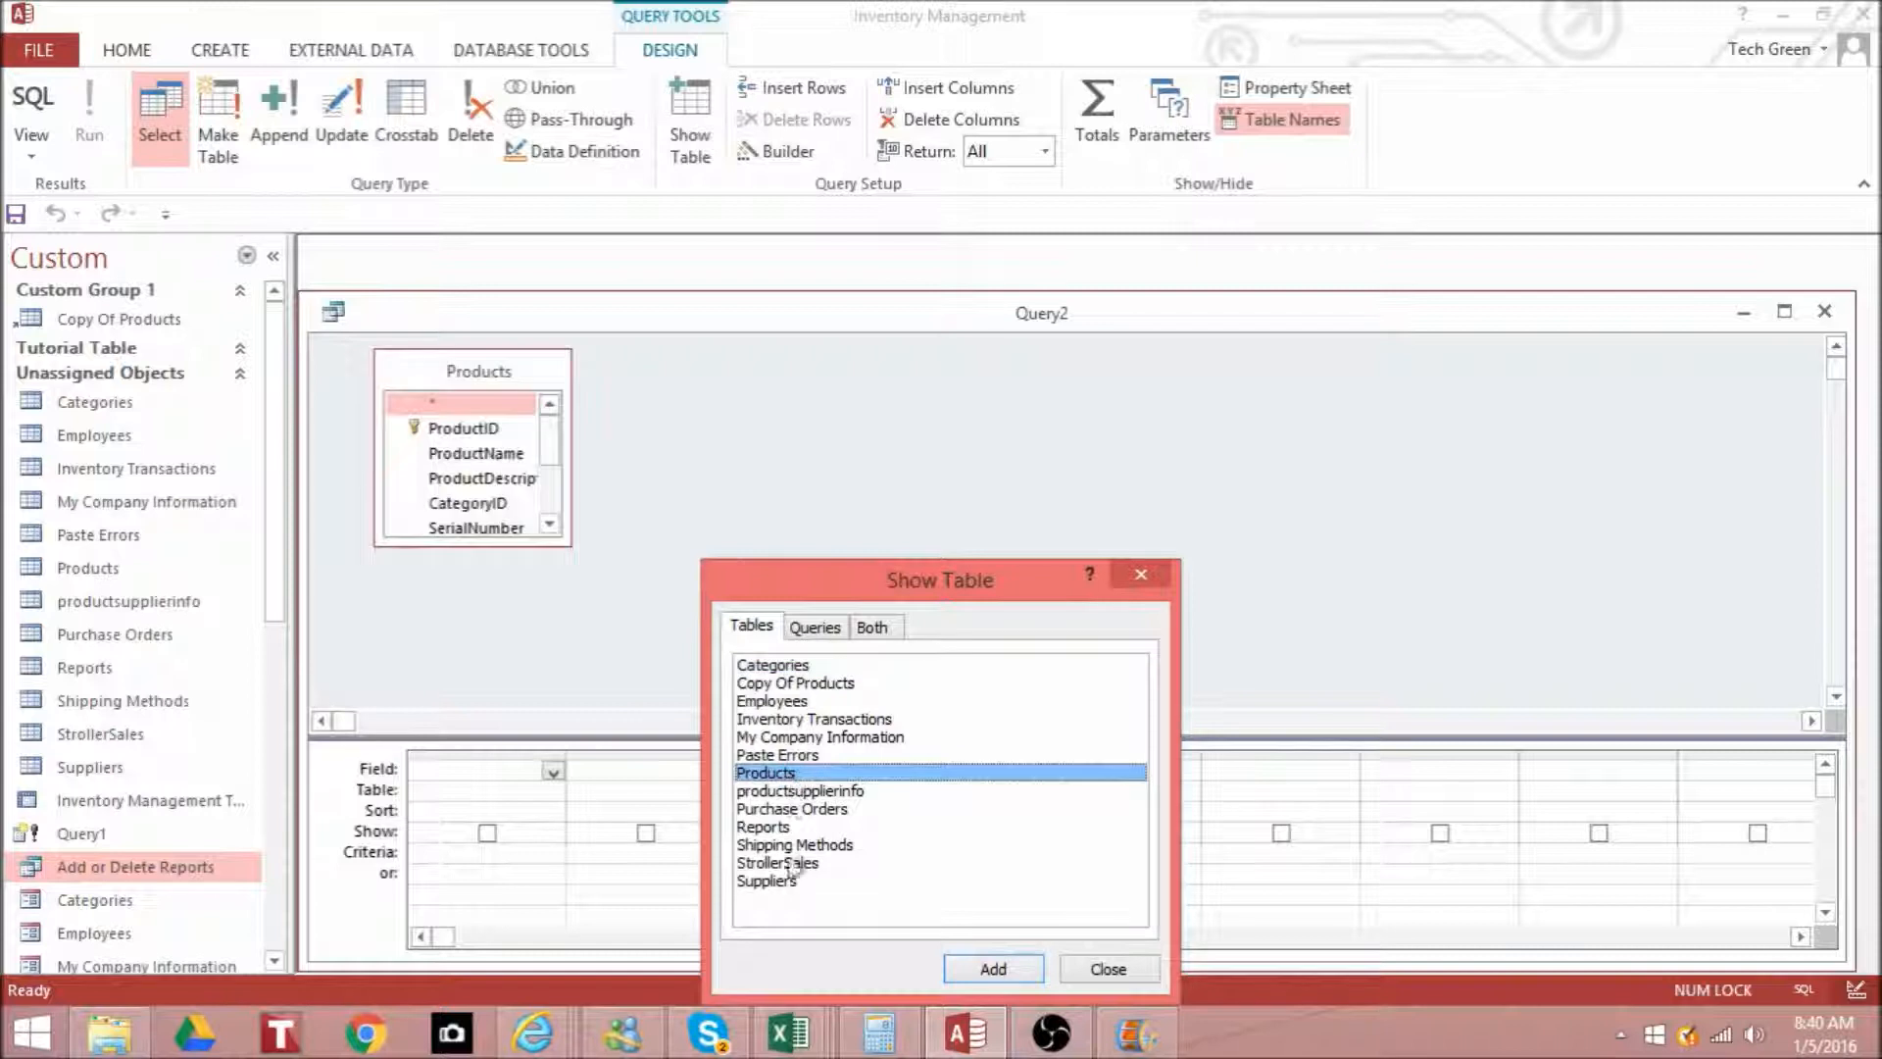
pyautogui.doubleClick(774, 881)
pyautogui.click(1108, 969)
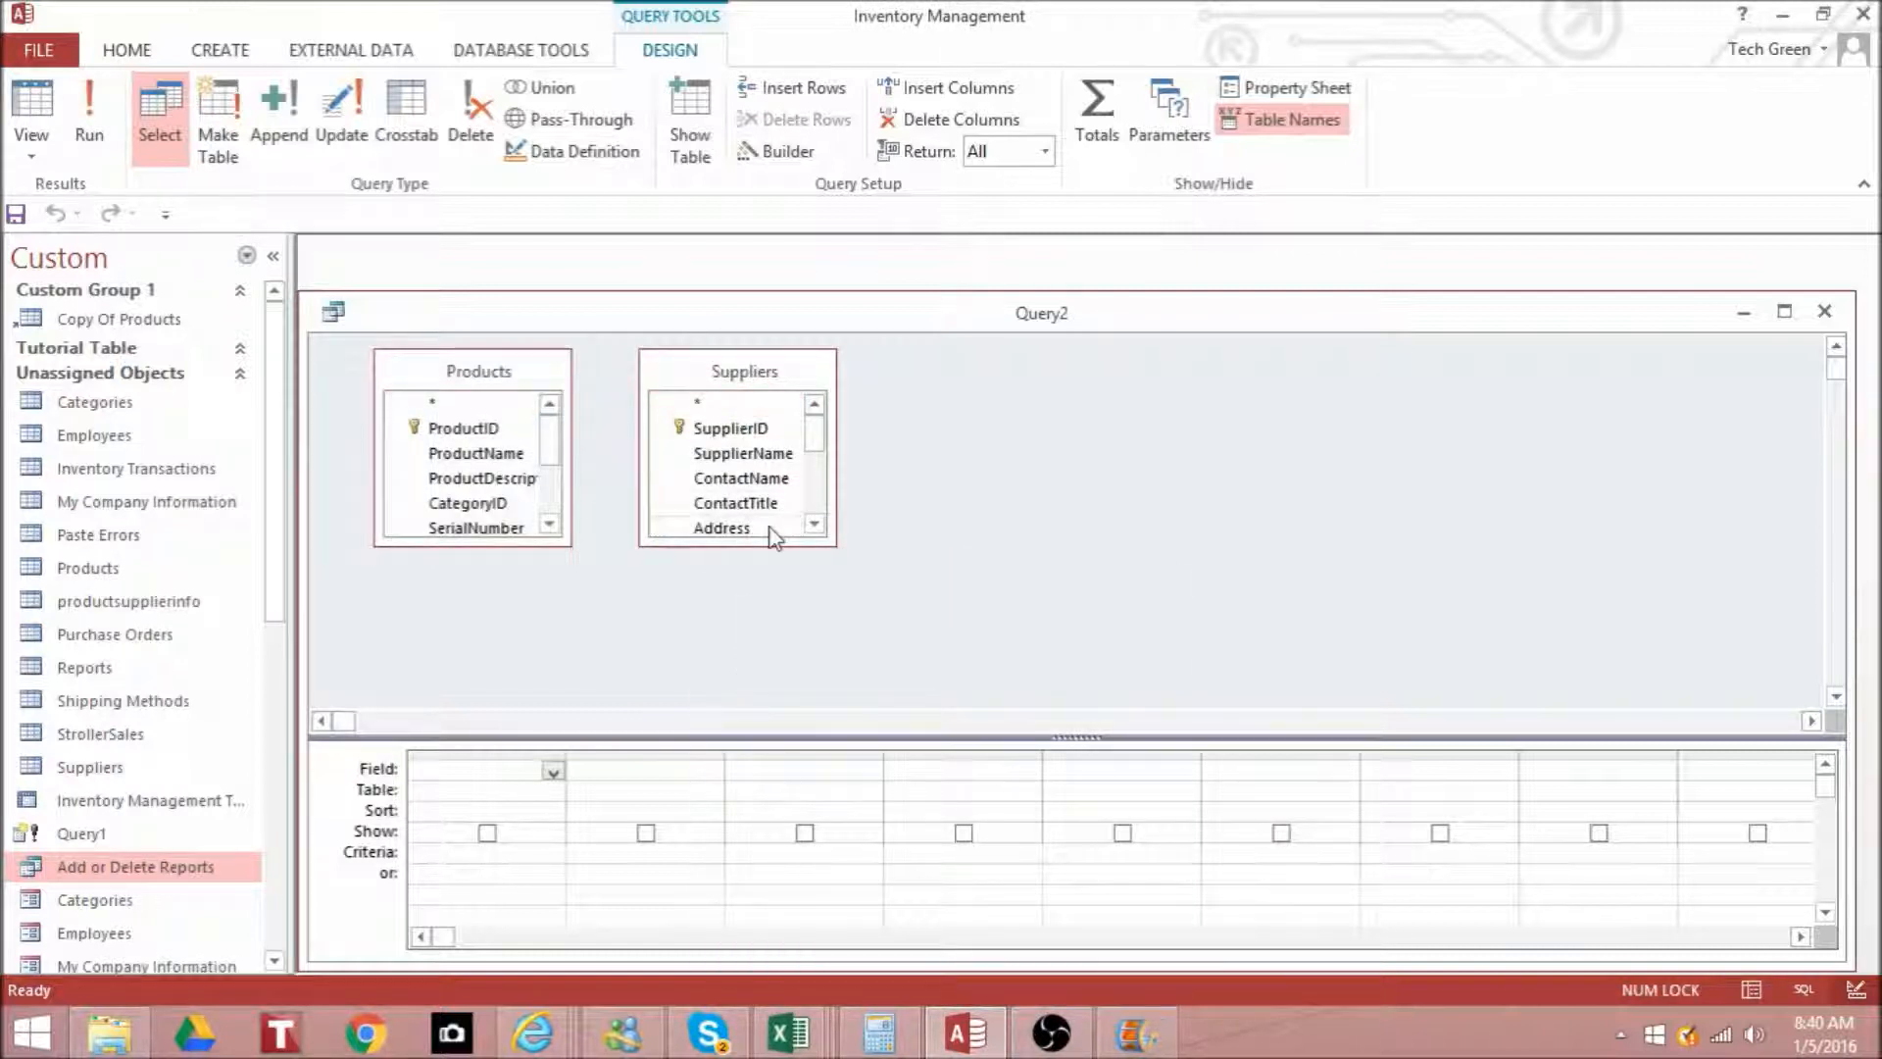
# - Enlarge both table field lists and join Supplier Name in Products to SupplierName in Suppliers
pyautogui.moveTo(810, 538); pyautogui.dragTo(915, 704)
pyautogui.moveTo(454, 546); pyautogui.dragTo(462, 704)
pyautogui.moveTo(534, 650); pyautogui.dragTo(708, 467)
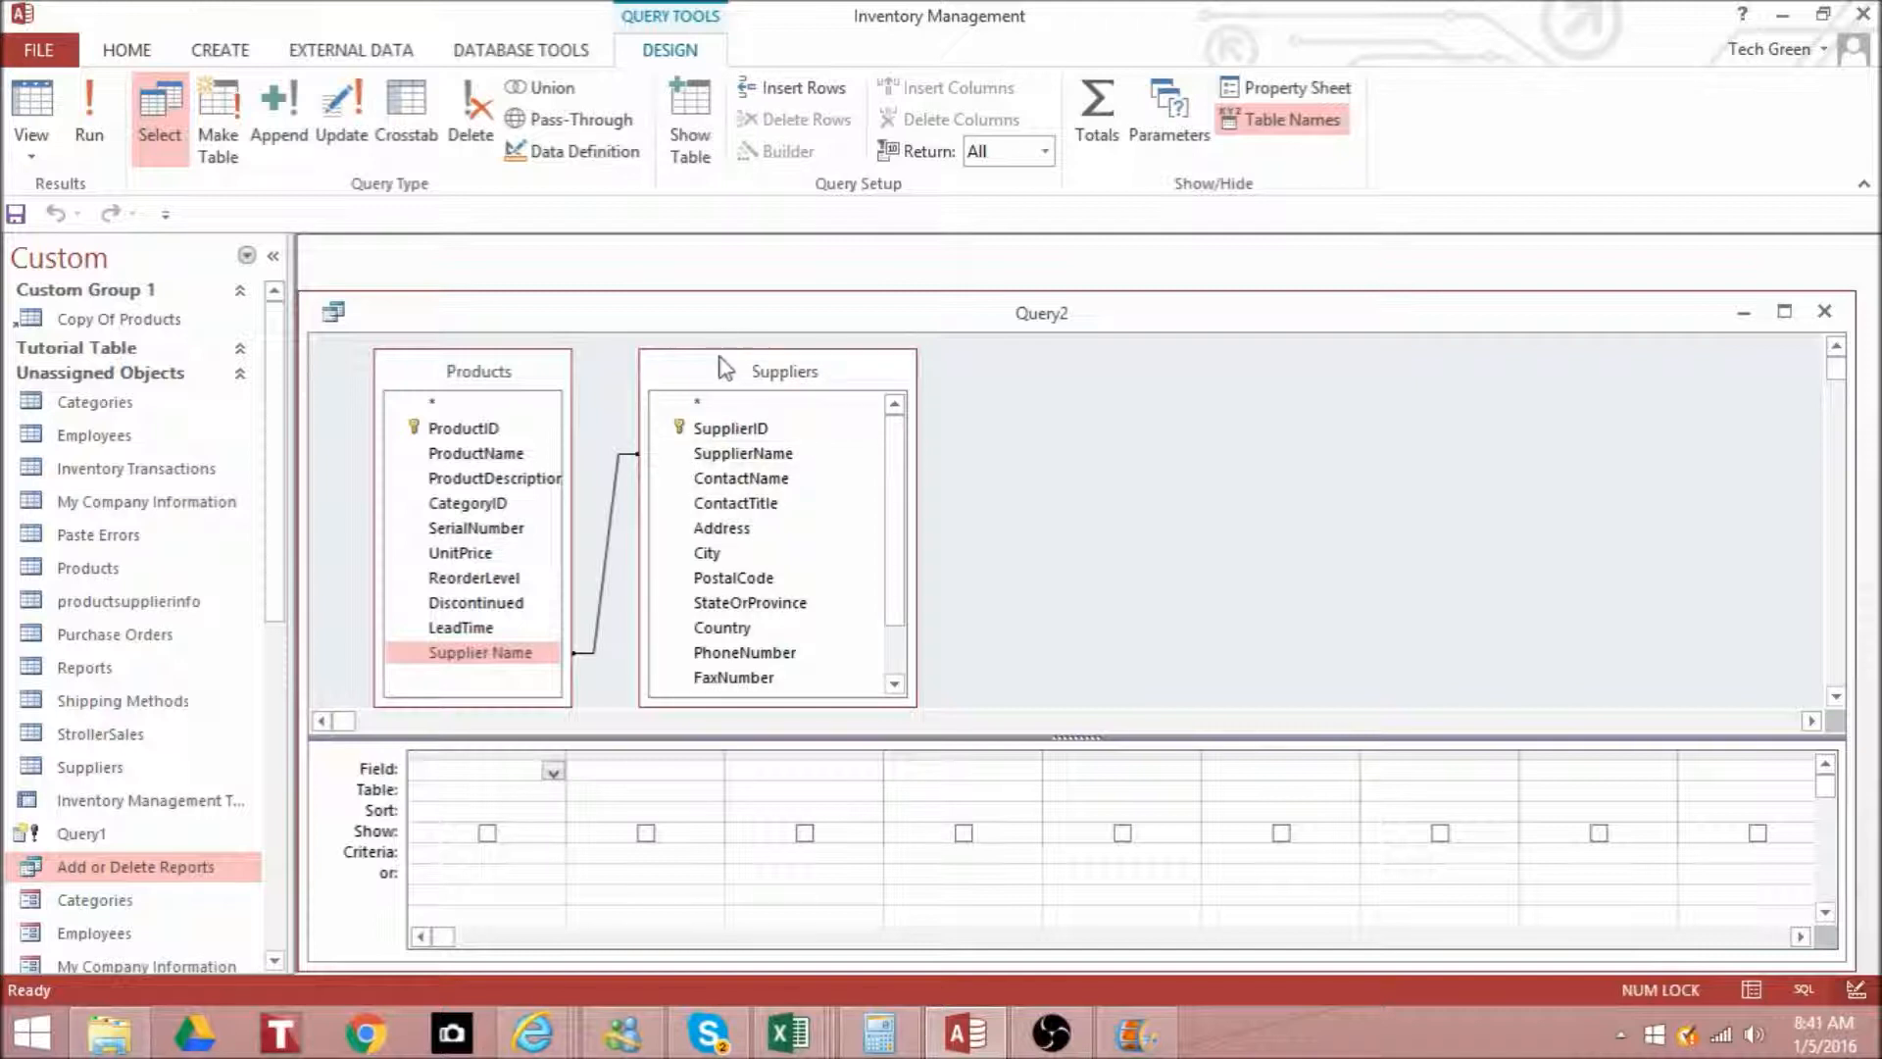
# - Maximize the query window, widen the Products field list and move the Suppliers field list farther away from it
pyautogui.moveTo(570, 366); pyautogui.dragTo(602, 357)
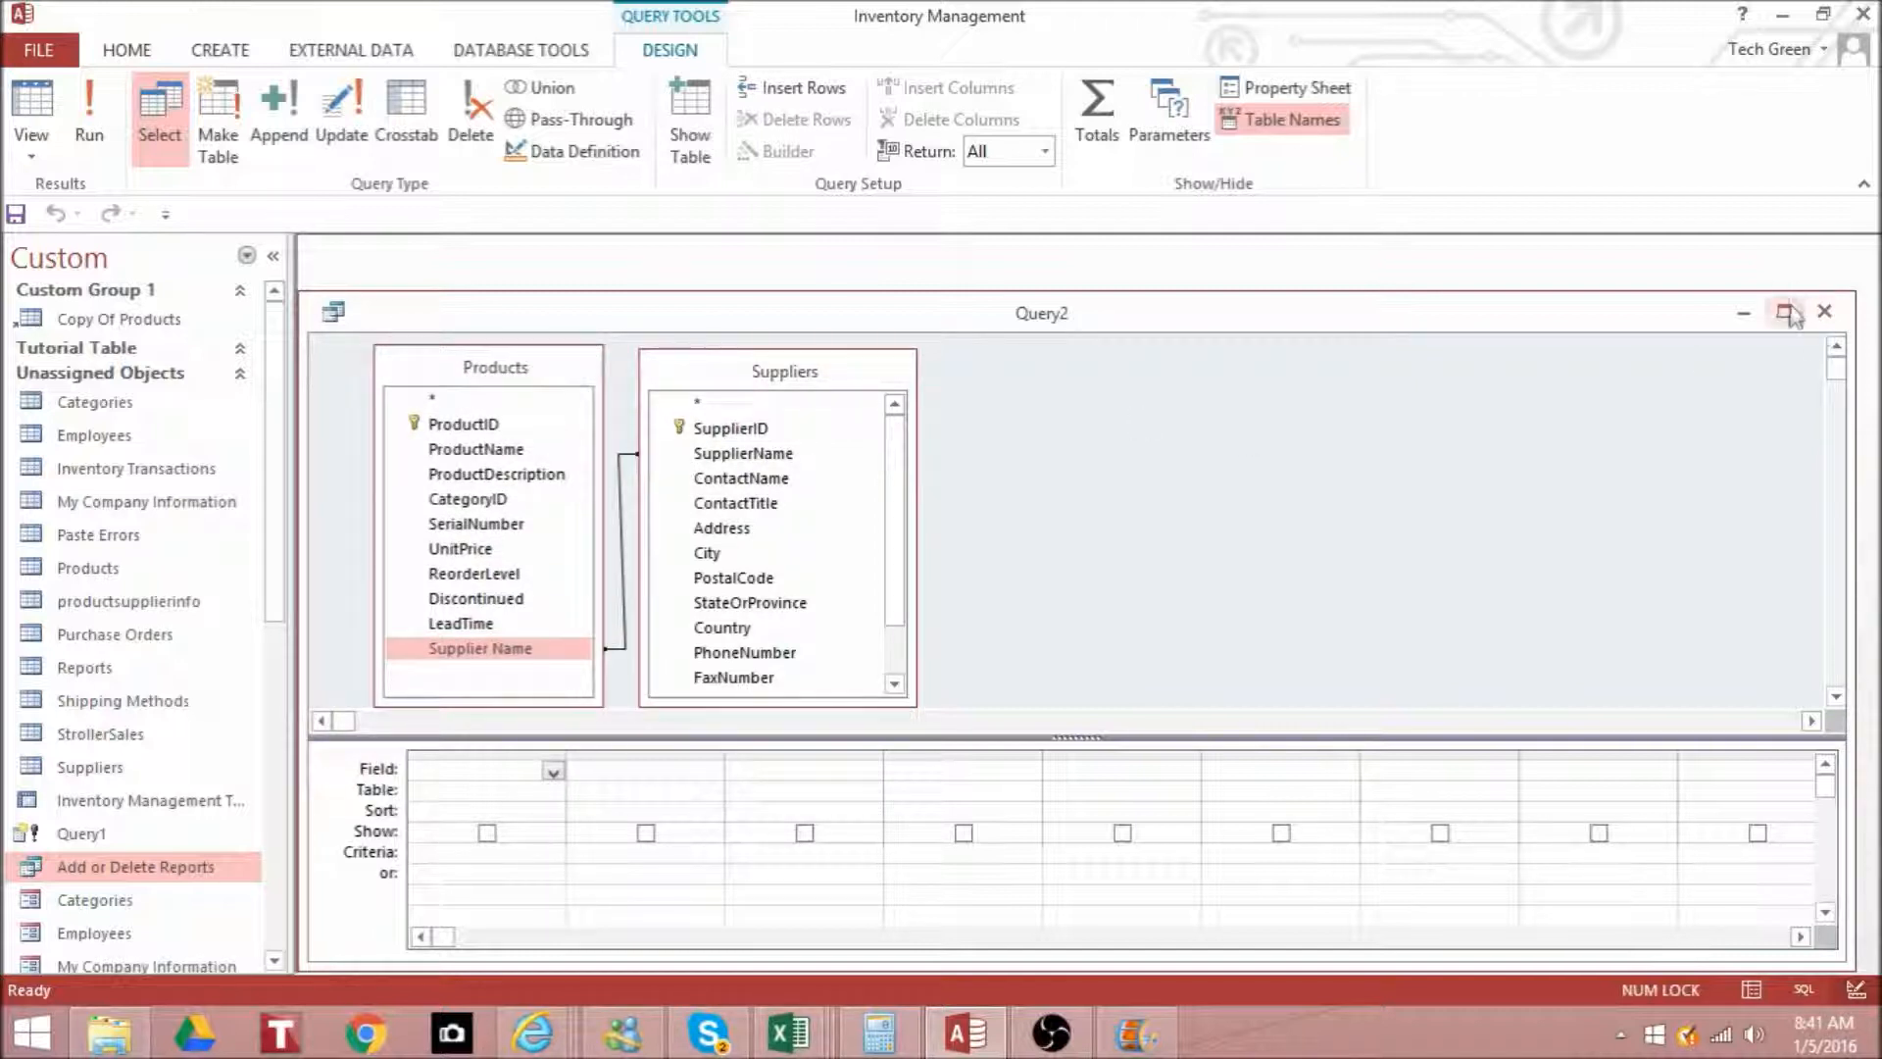
pyautogui.click(1784, 312)
pyautogui.moveTo(789, 270); pyautogui.dragTo(919, 284)
pyautogui.moveTo(941, 639); pyautogui.dragTo(942, 691)
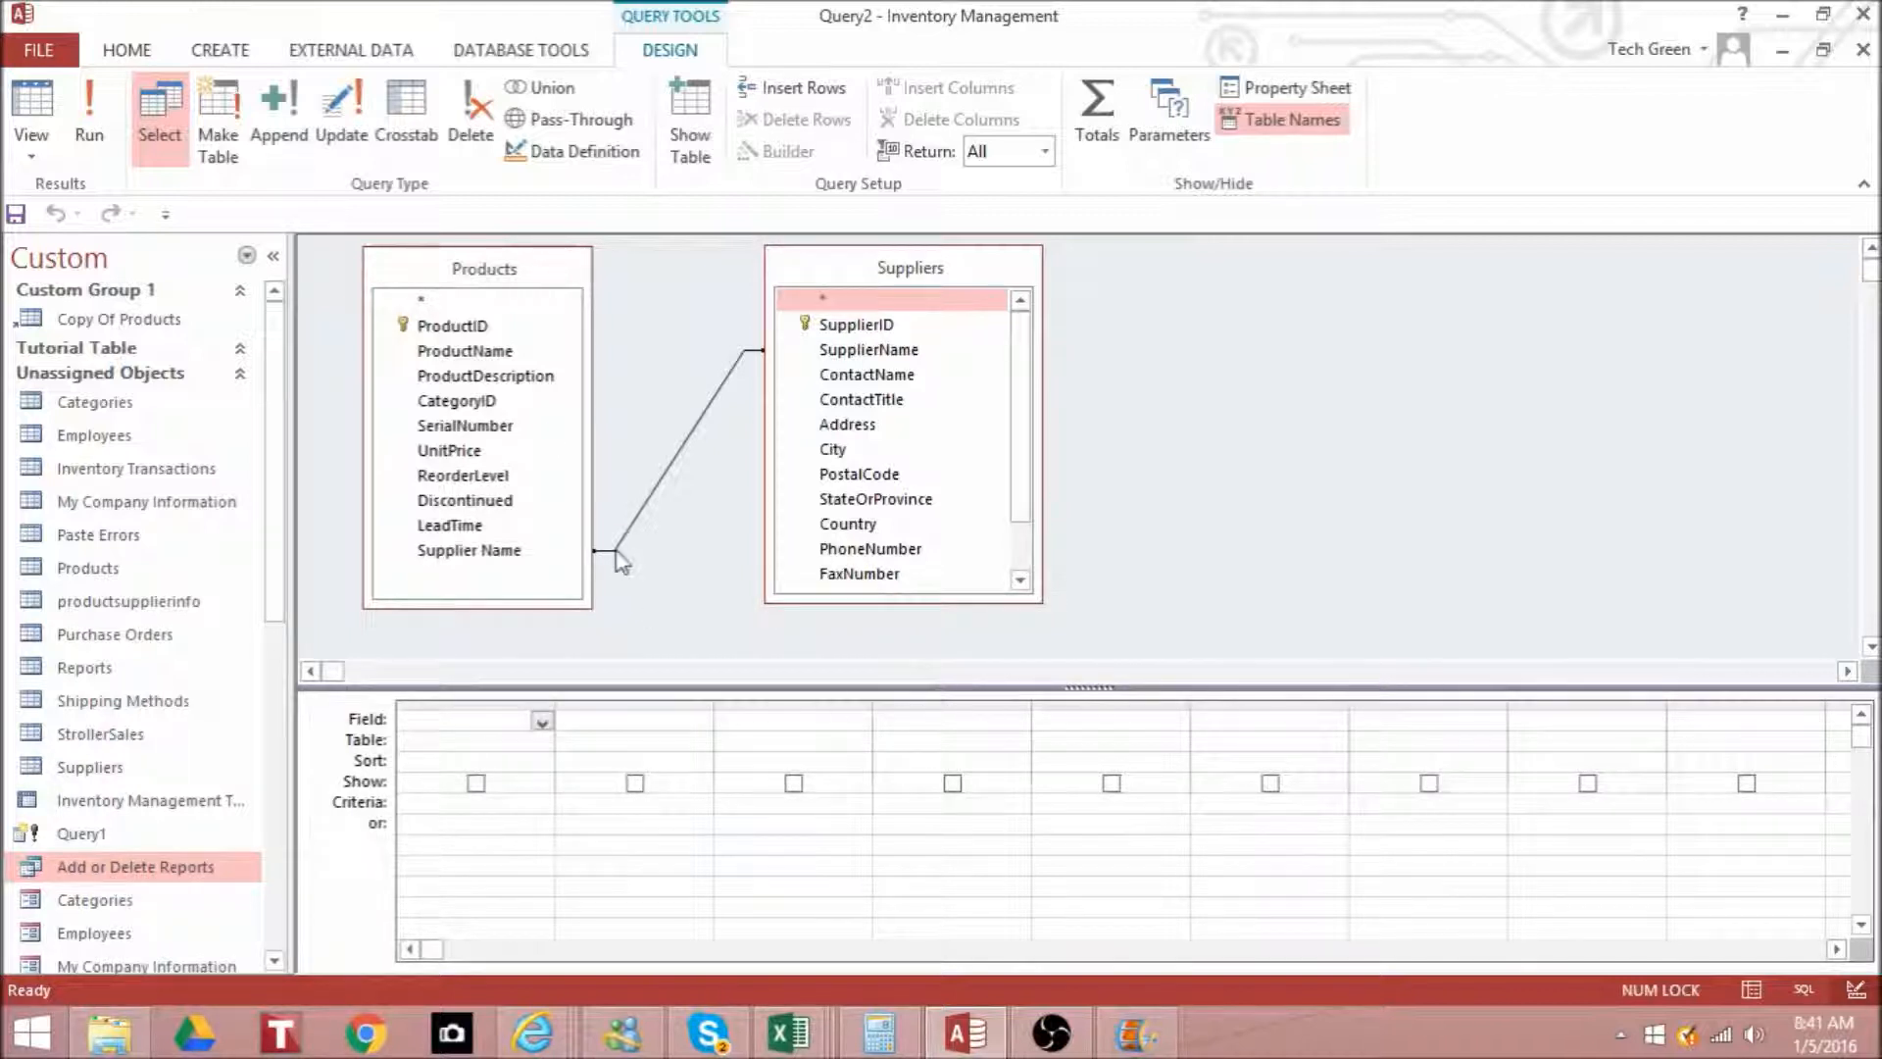
# - Add ProductID, ProductName, ProductDescription and Supplier Name from the Products table to the query grid
pyautogui.doubleClick(511, 324)
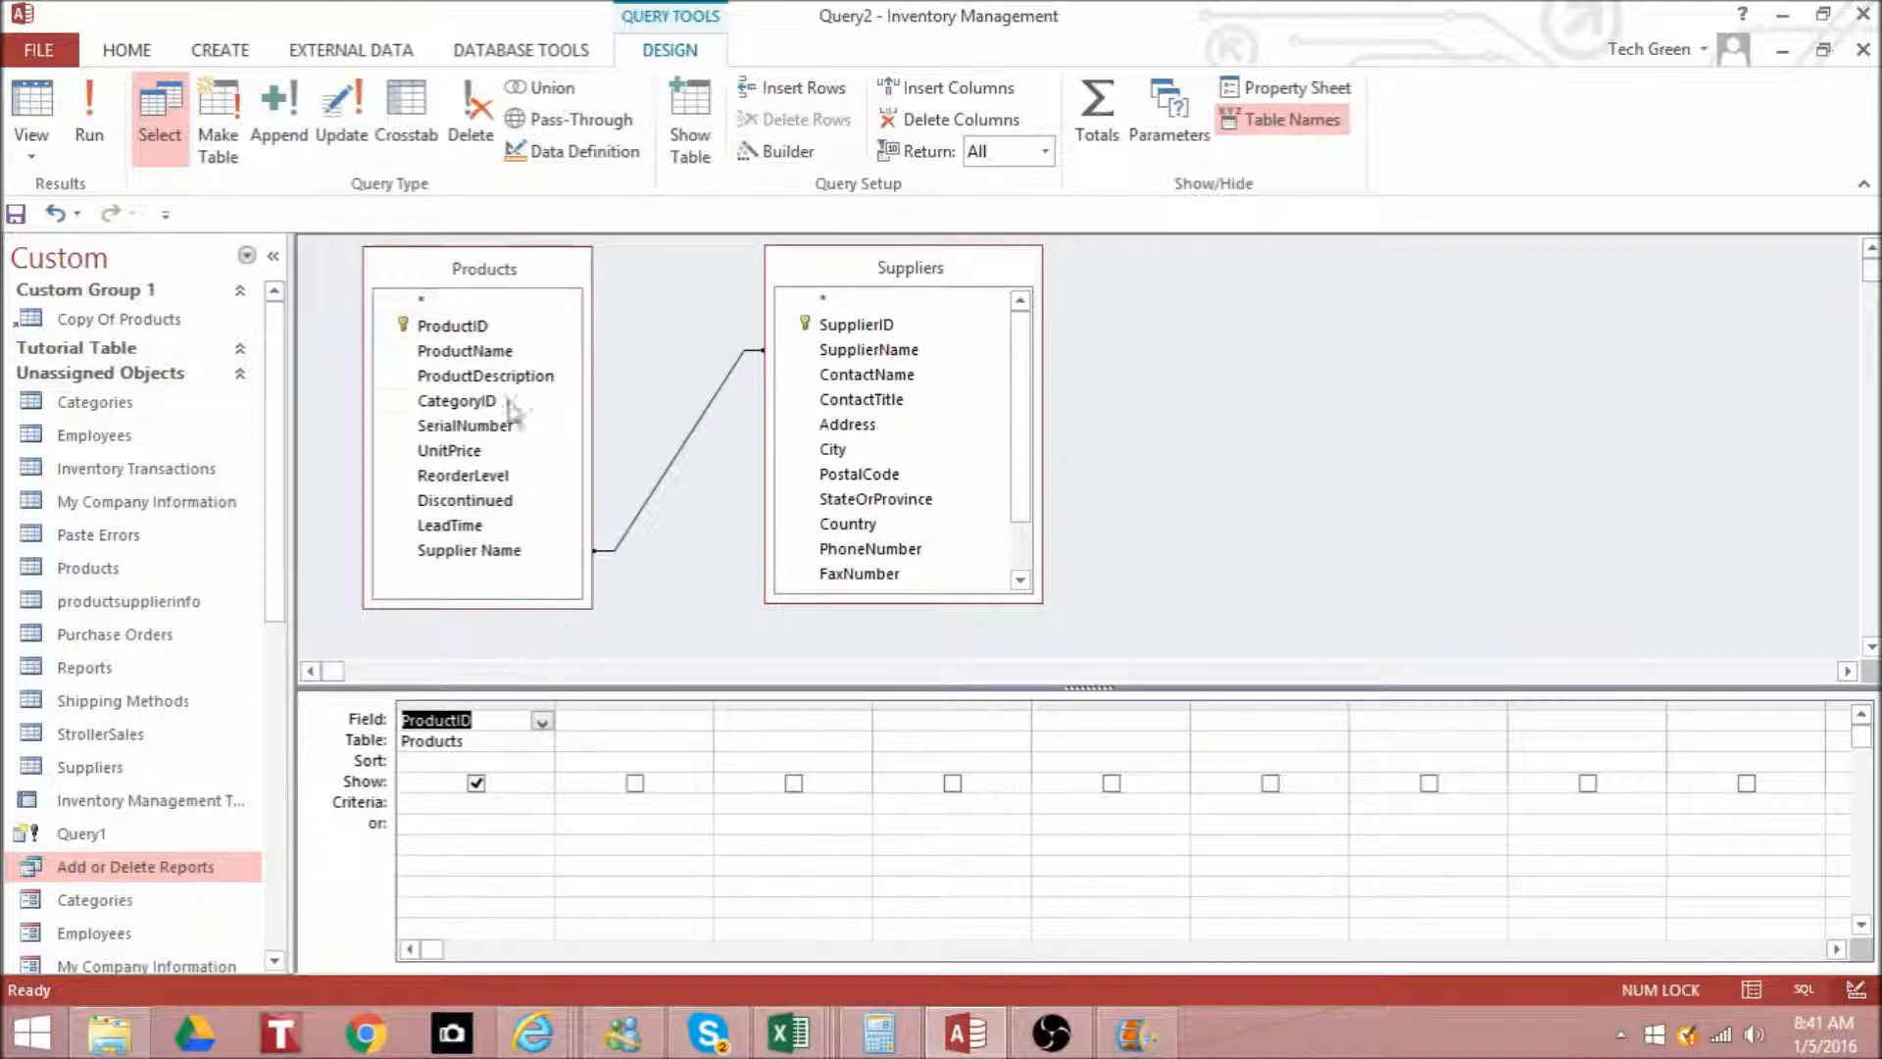
pyautogui.doubleClick(504, 353)
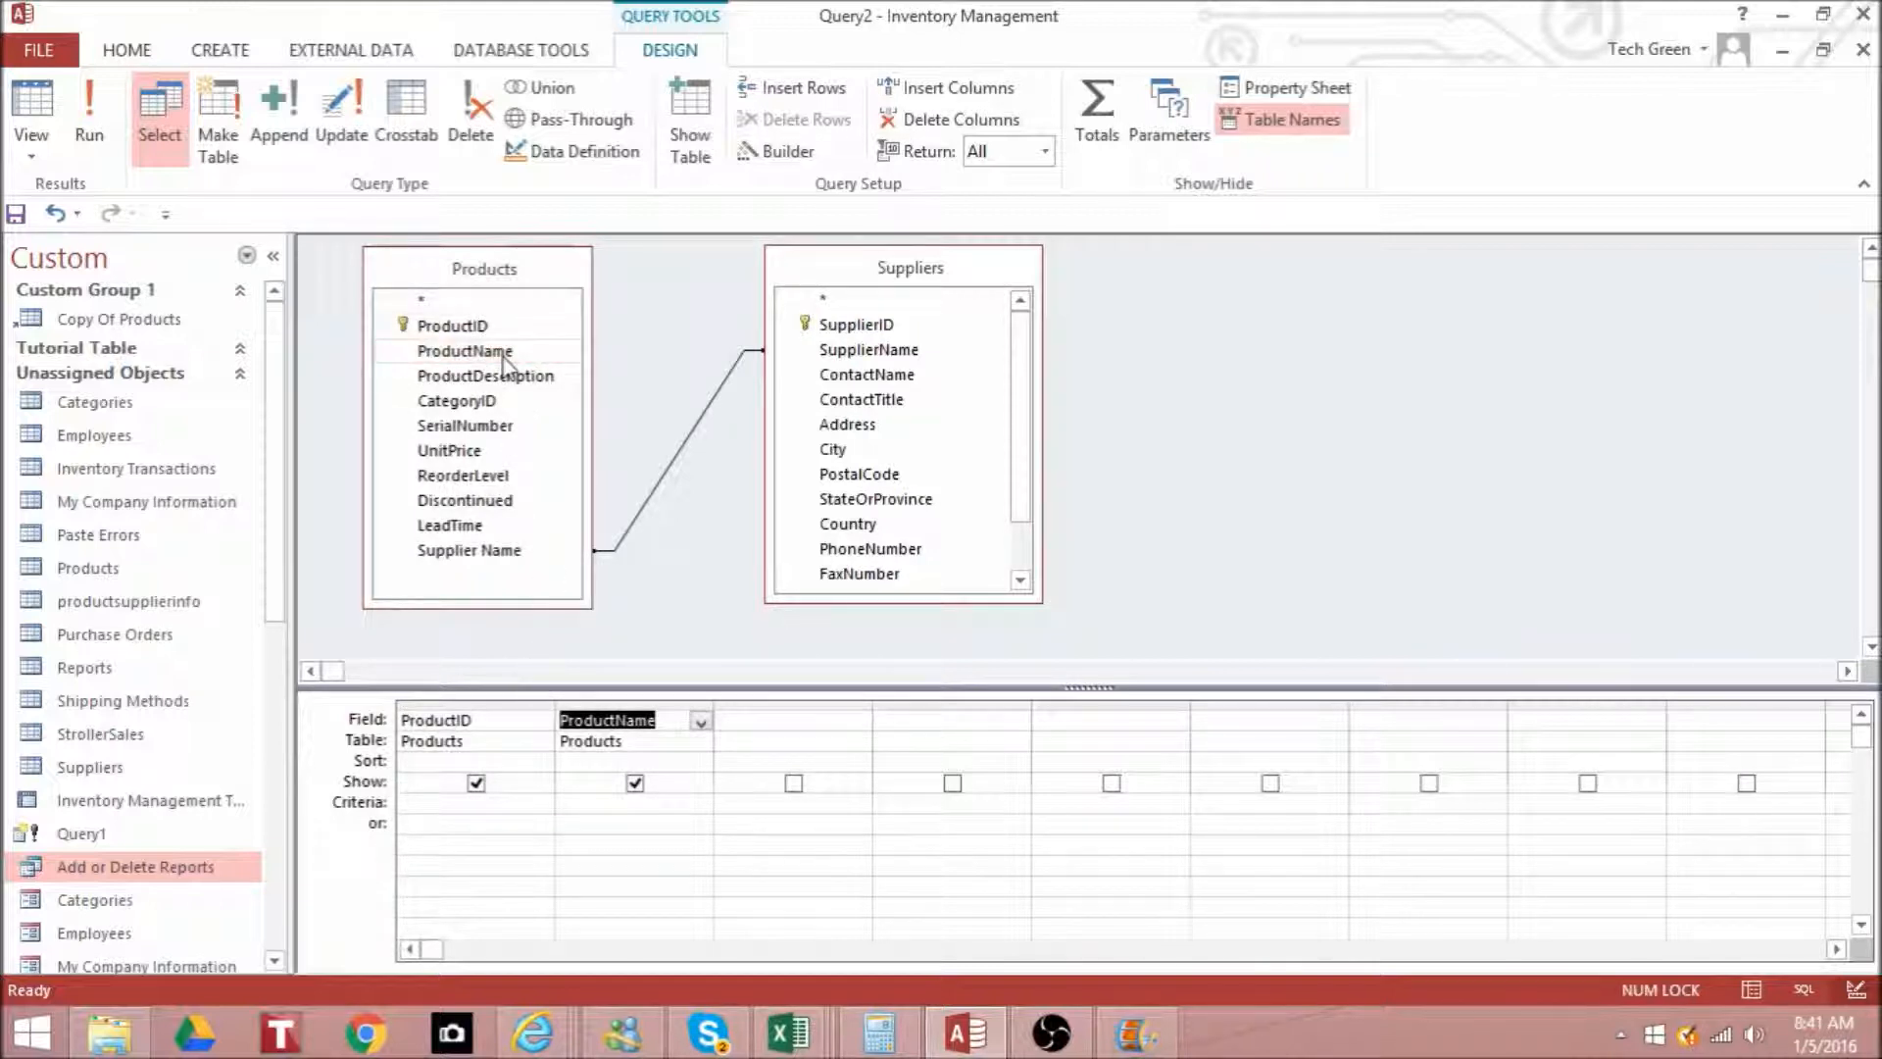
pyautogui.doubleClick(517, 382)
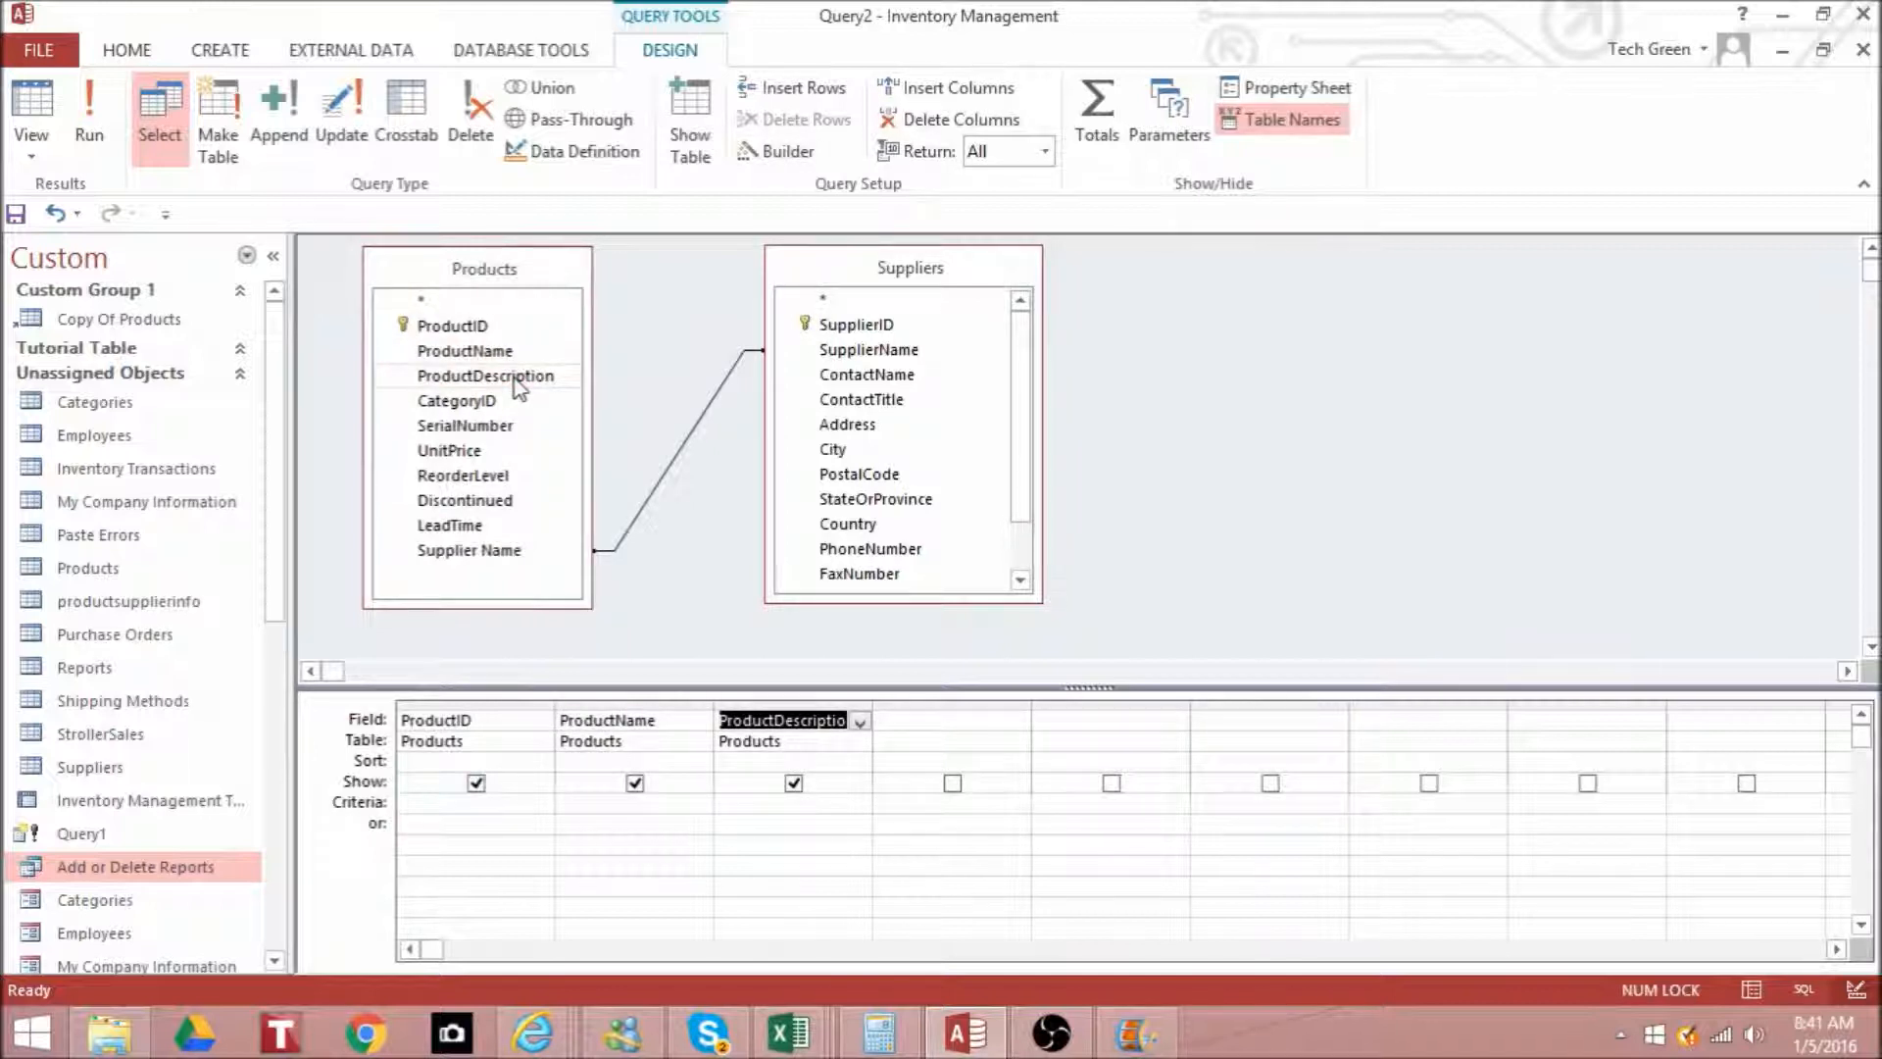
pyautogui.doubleClick(527, 551)
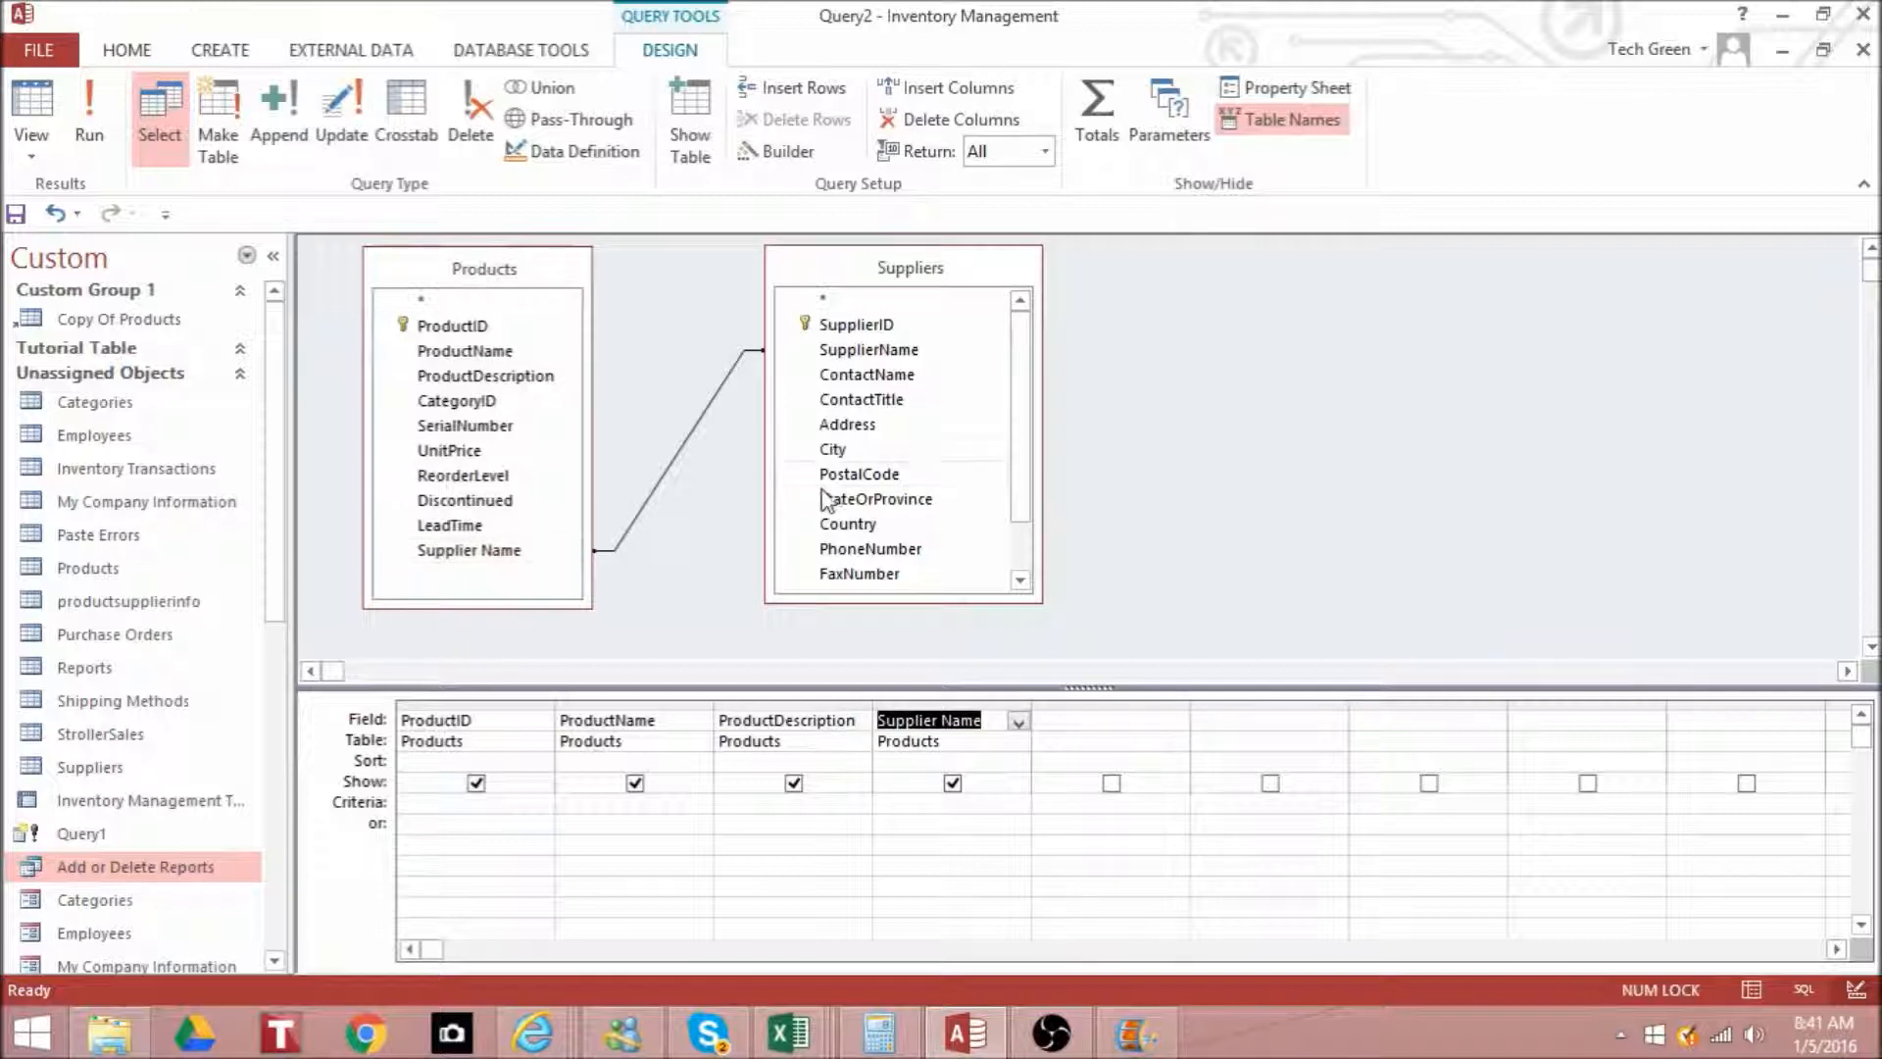
# - Add ContactName, PhoneNumber and EmailAddress from the Suppliers table to the query grid
pyautogui.doubleClick(897, 377)
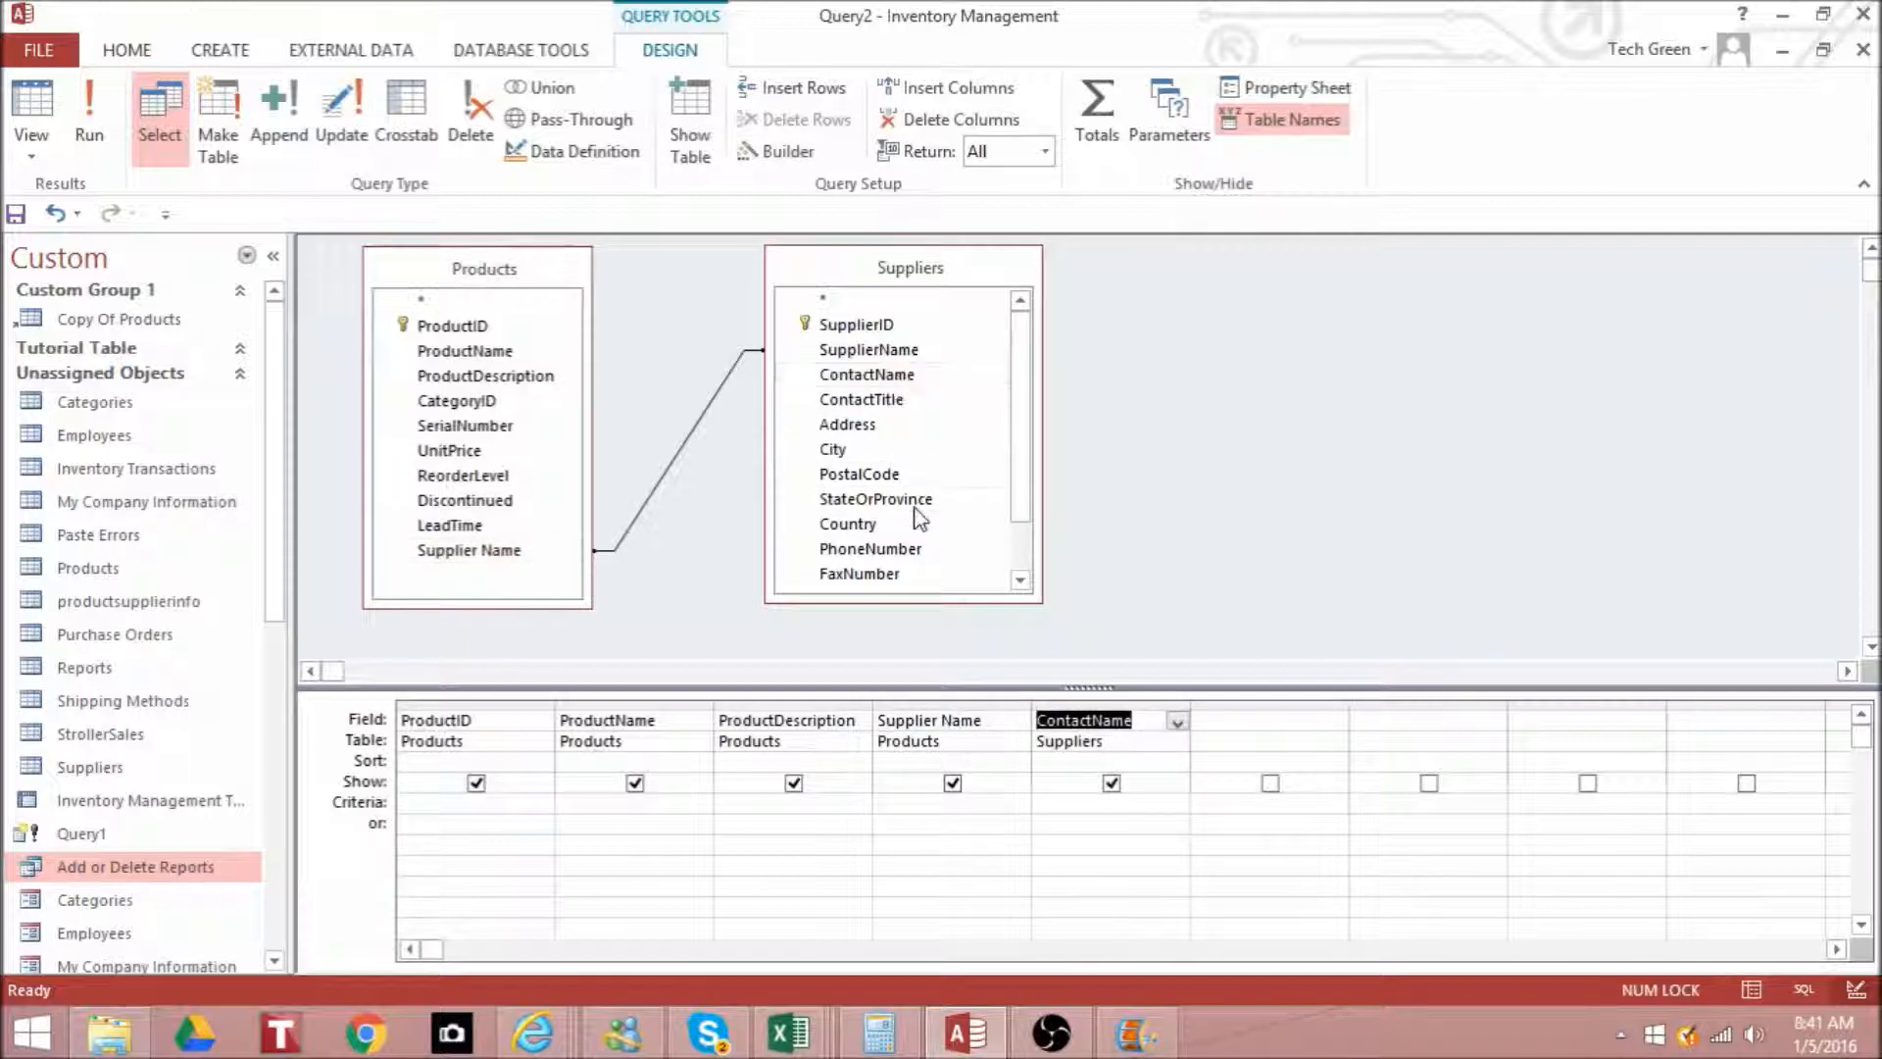
pyautogui.doubleClick(918, 550)
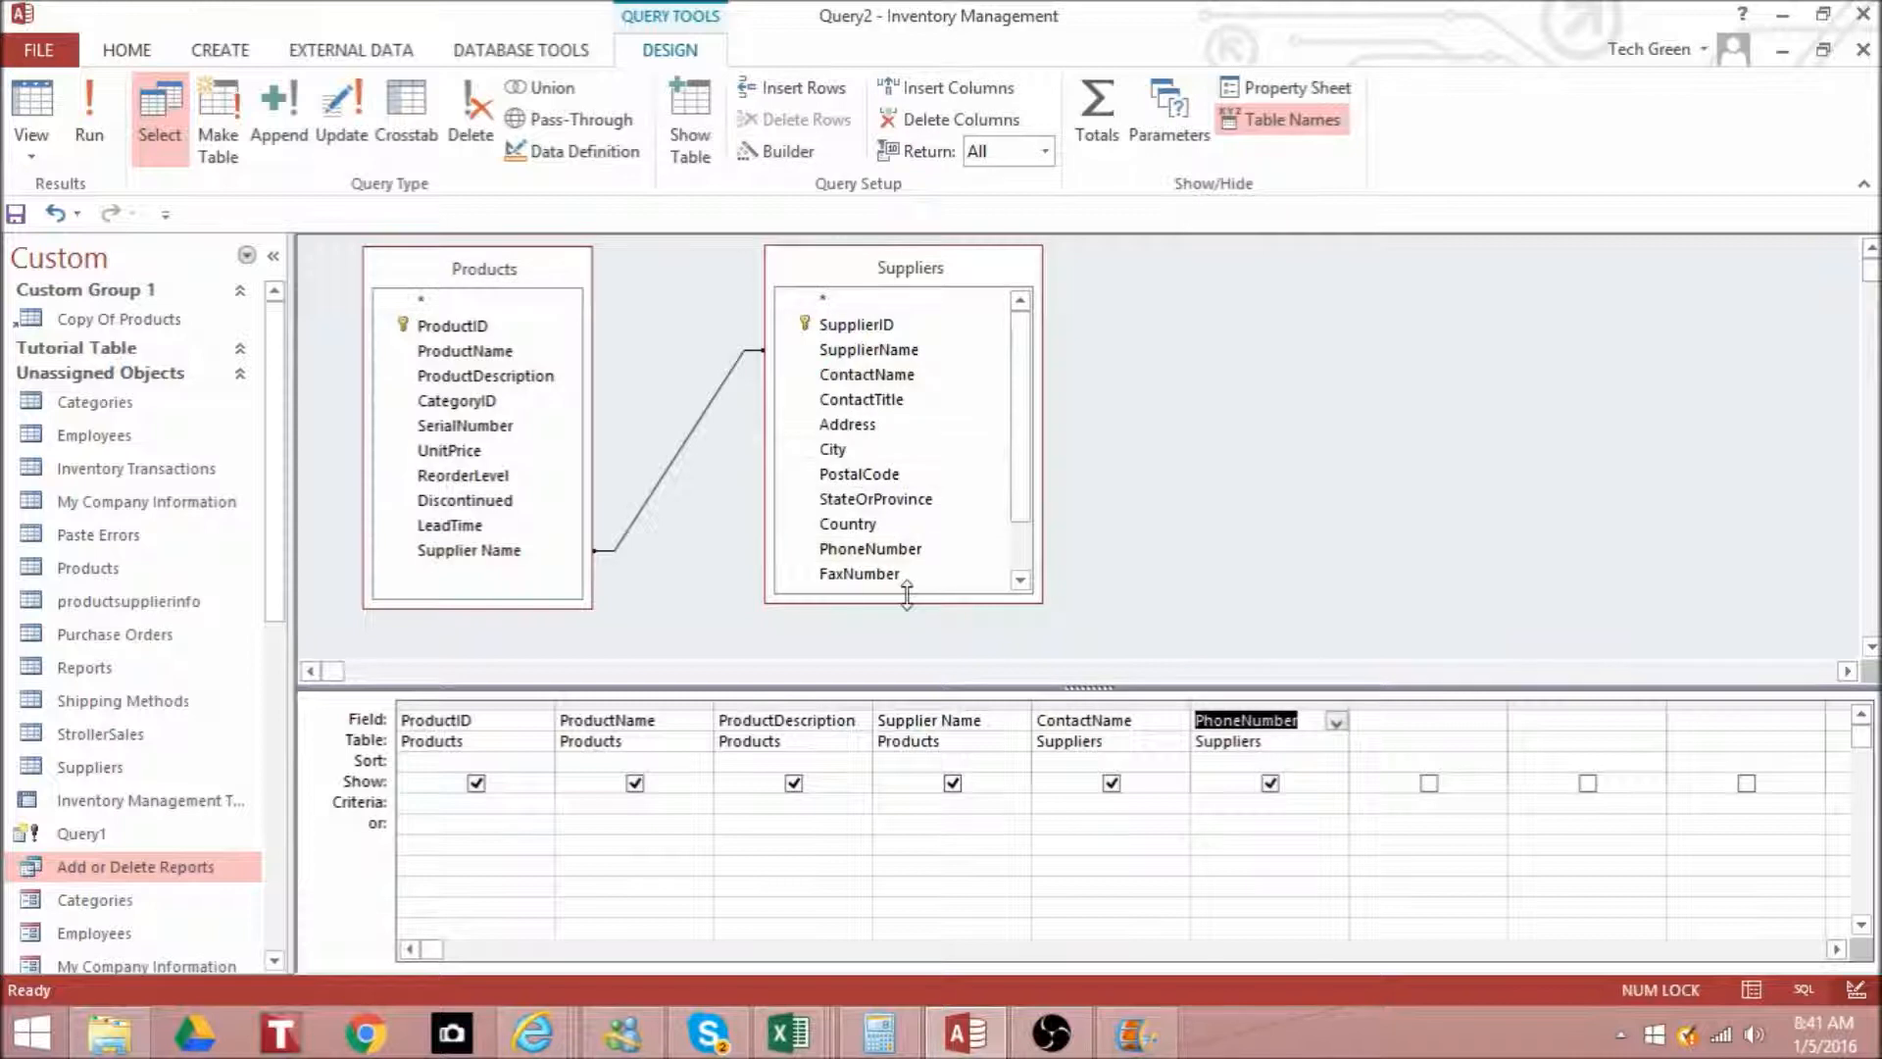
pyautogui.click(1020, 579)
pyautogui.click(1021, 579)
pyautogui.click(1020, 579)
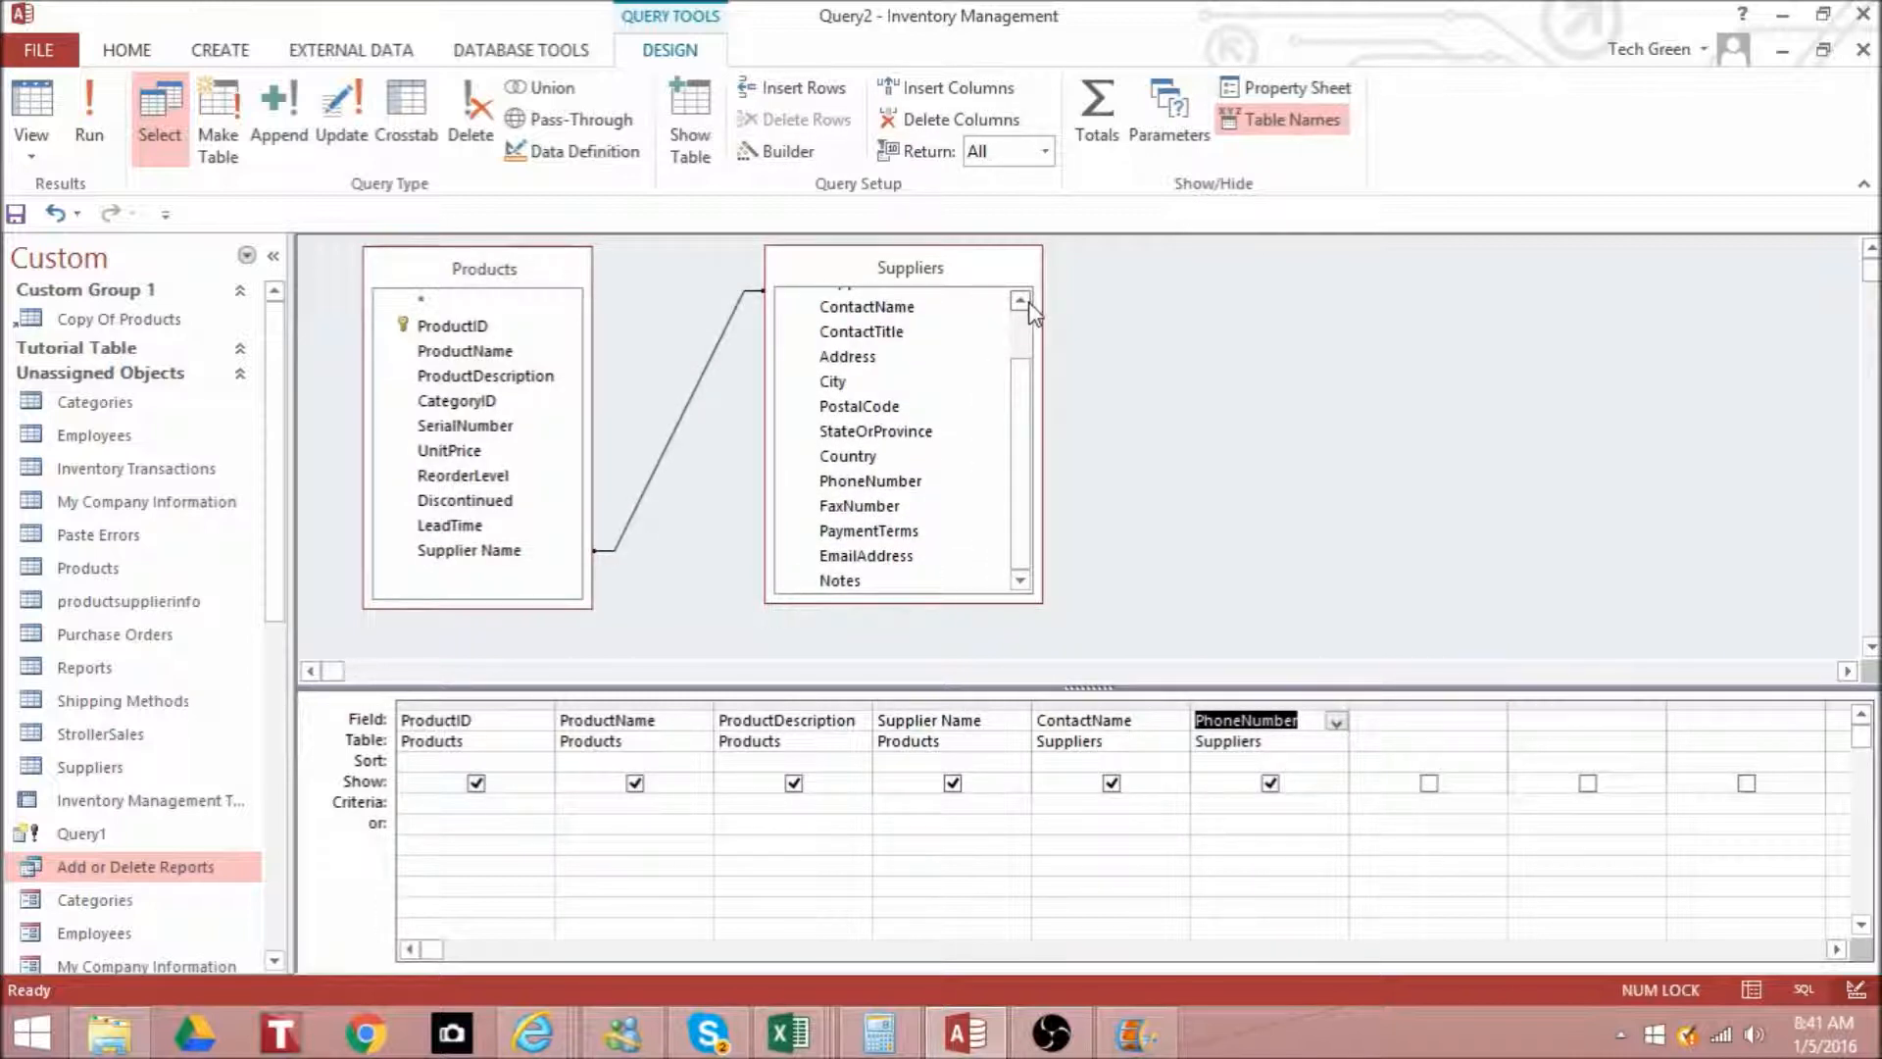
pyautogui.doubleClick(907, 557)
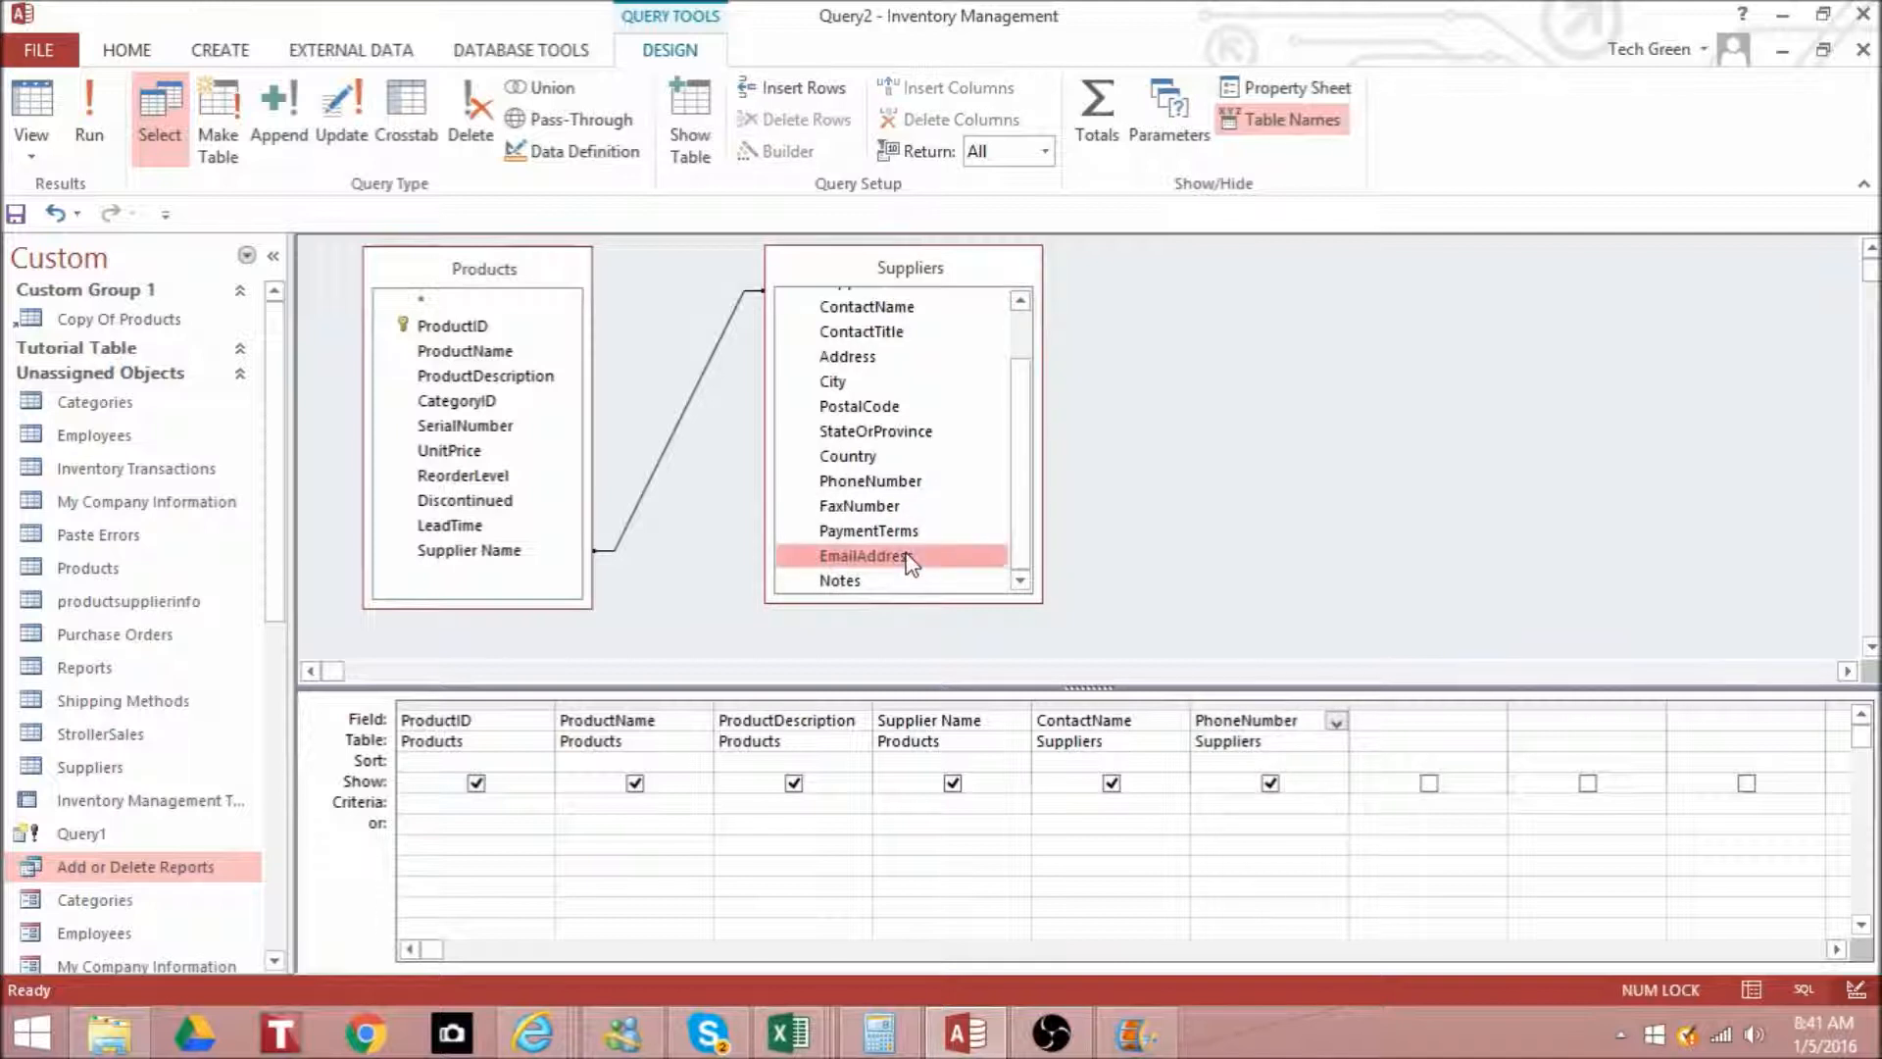
pyautogui.click(1282, 867)
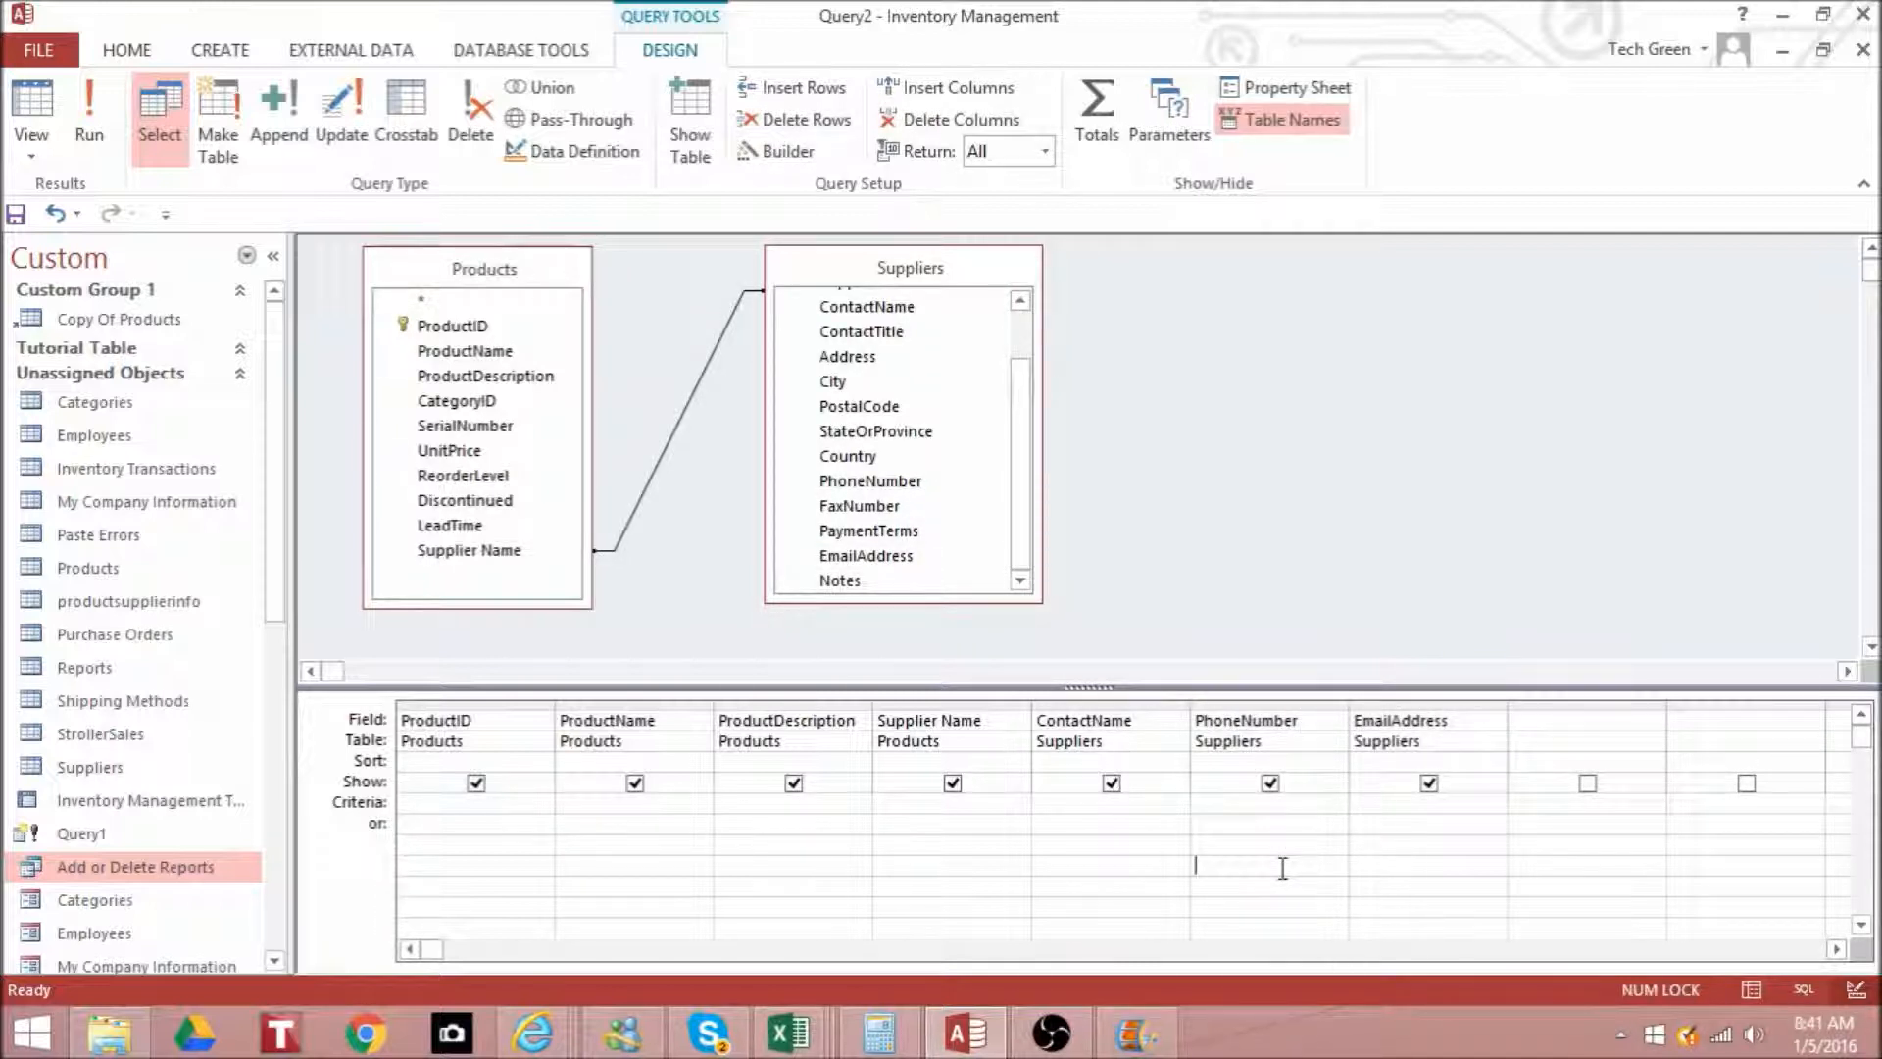
# - Preview the select query's results with the Phone Number and Contact Name columns widened, and return to Design view
pyautogui.click(91, 126)
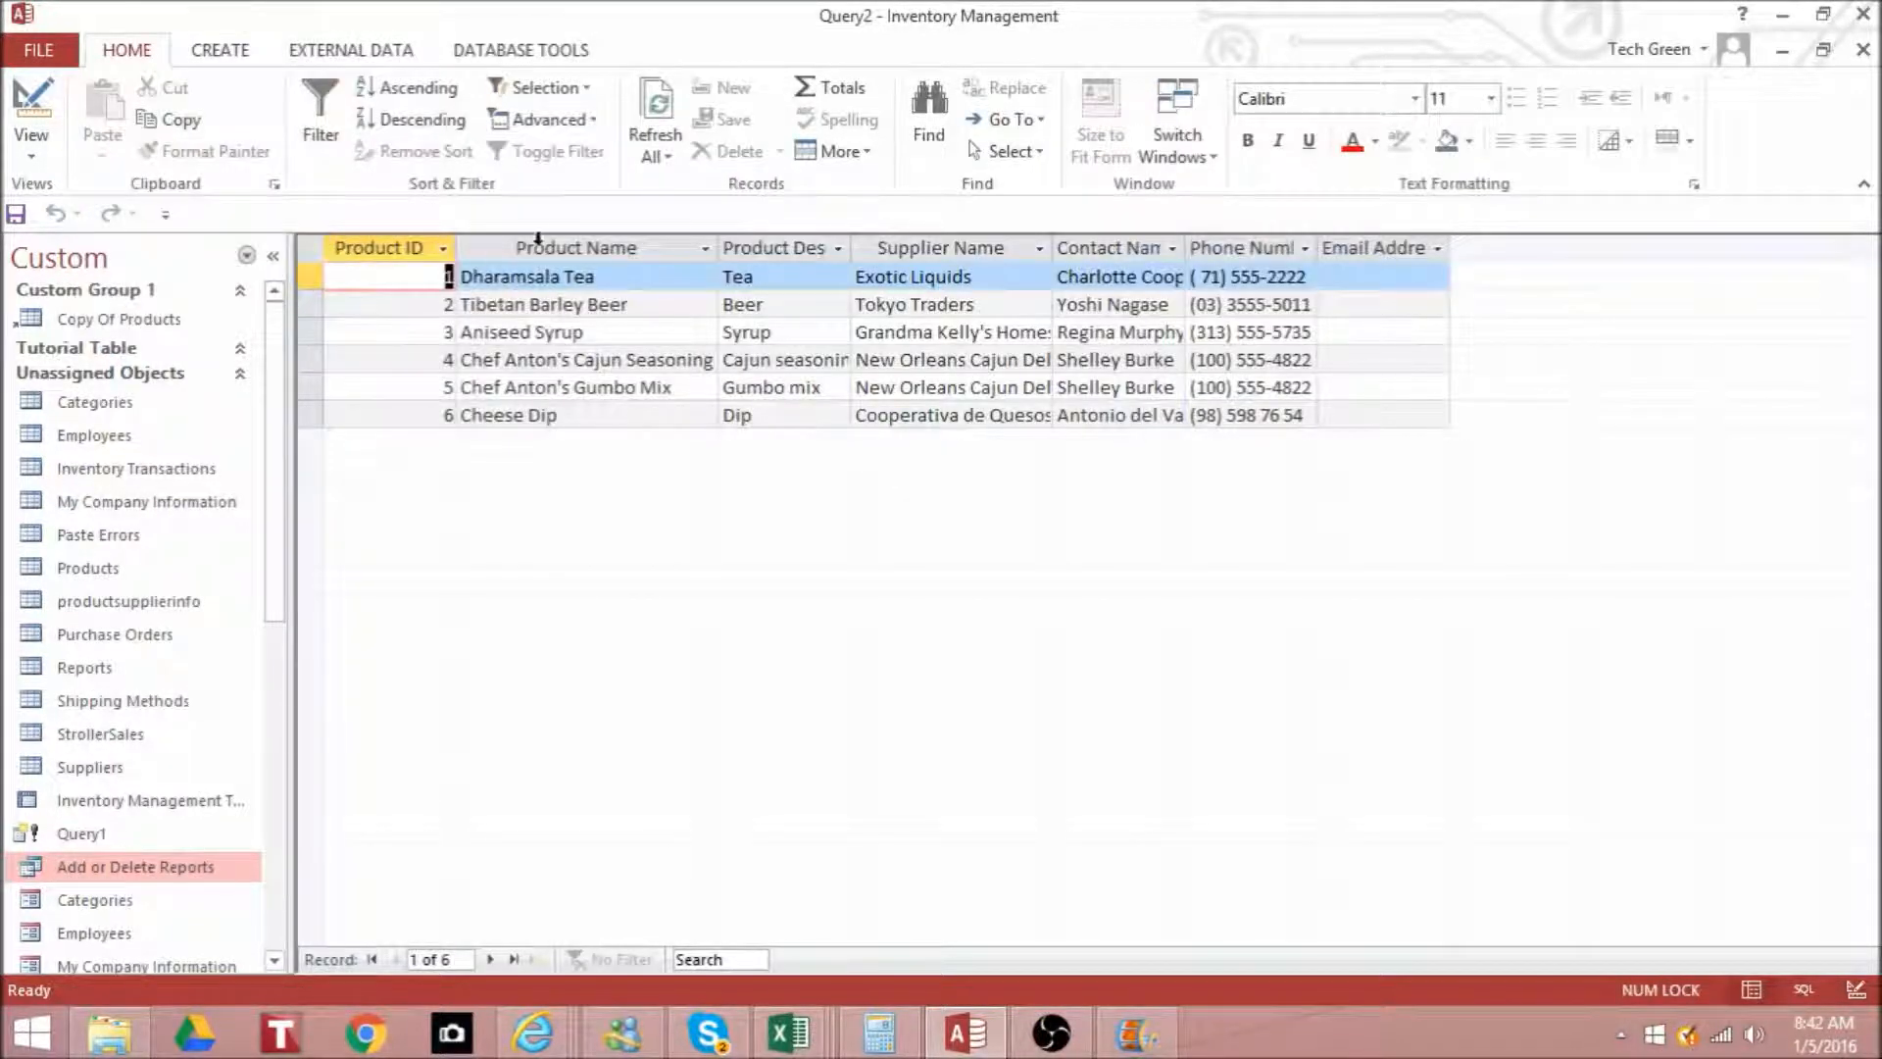
pyautogui.doubleClick(1316, 248)
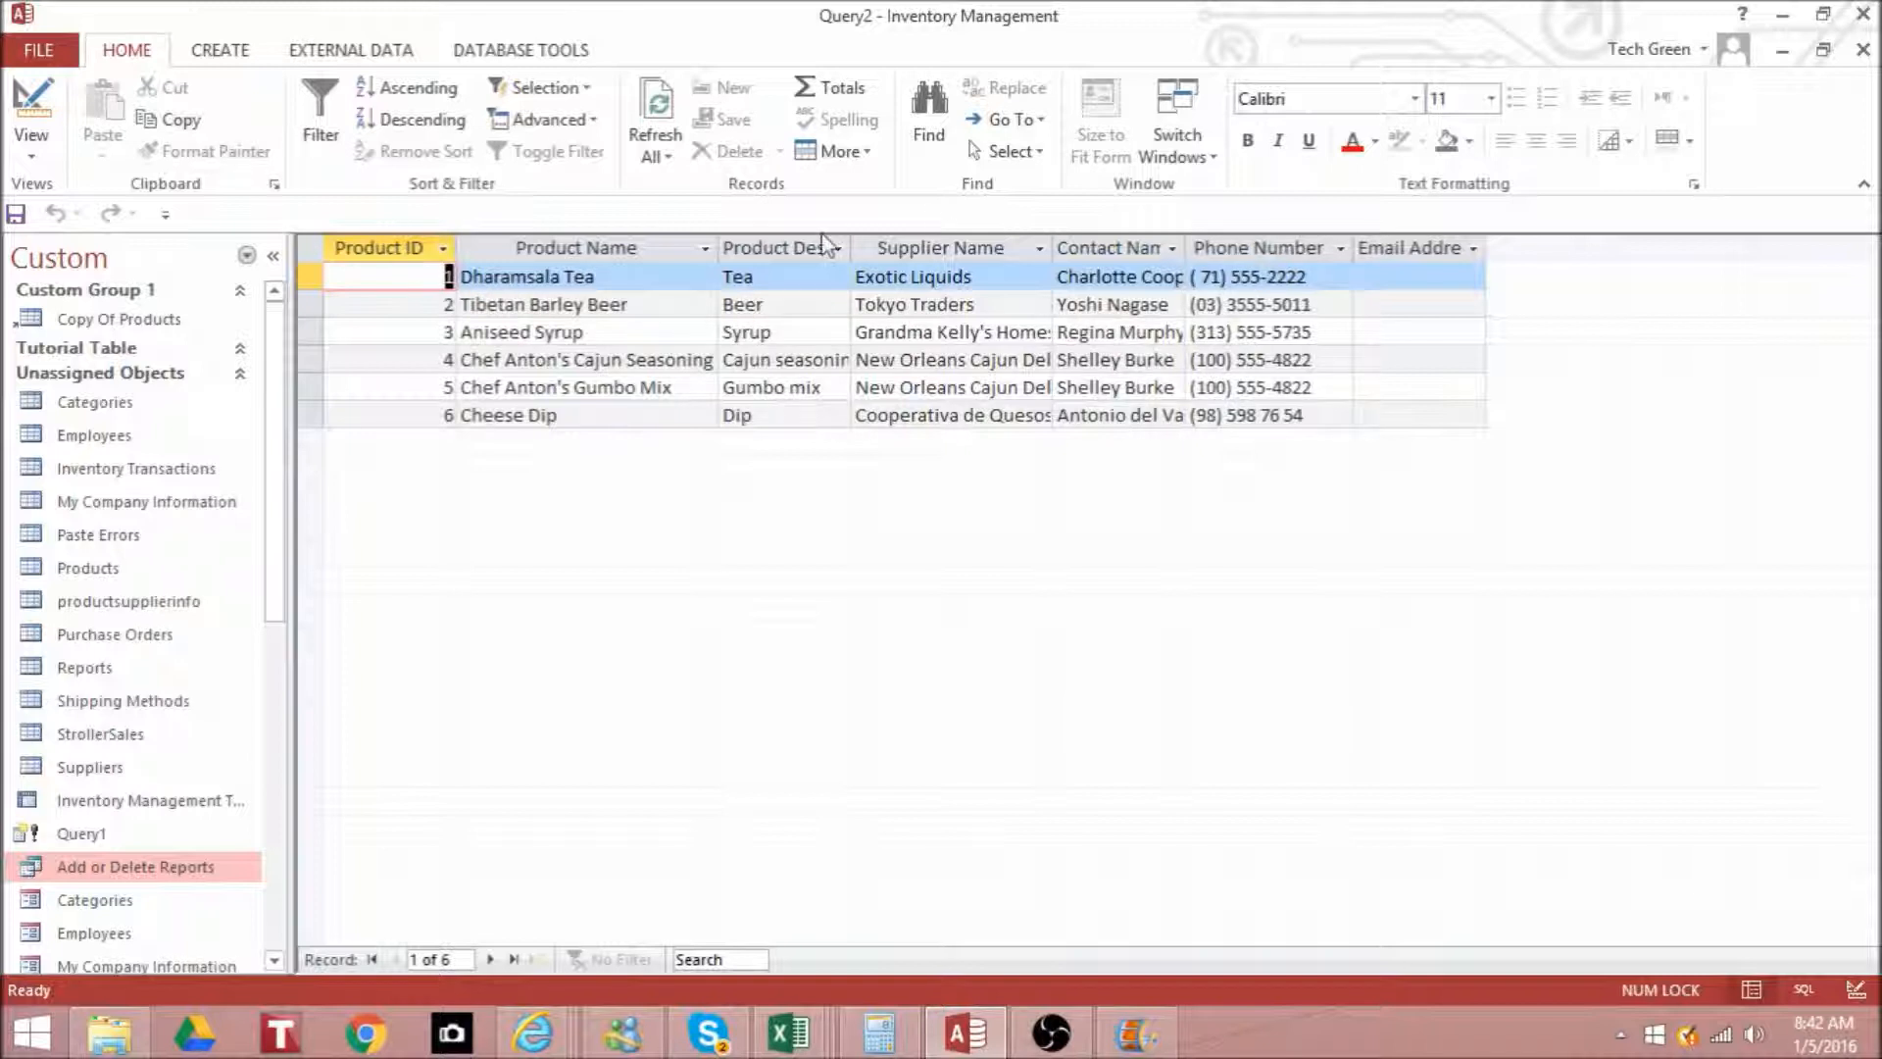
pyautogui.moveTo(1184, 248); pyautogui.dragTo(1262, 248)
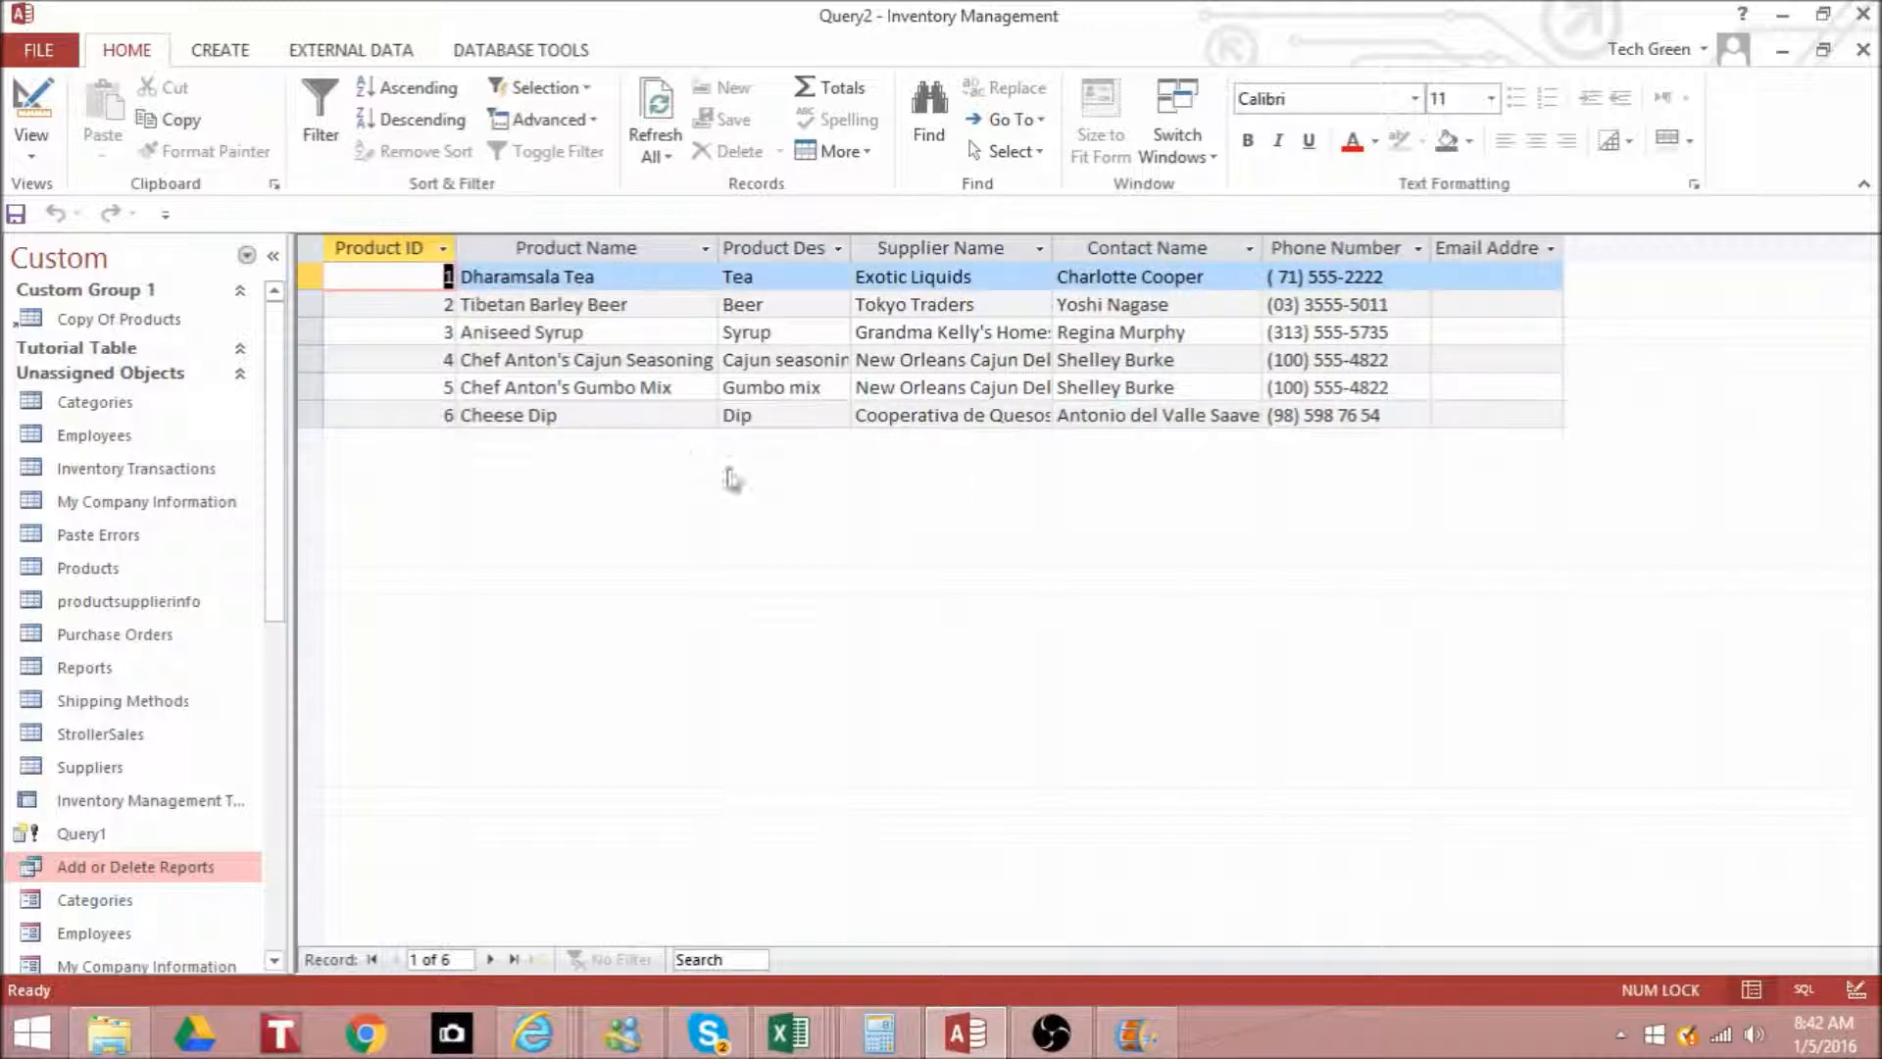
pyautogui.click(32, 106)
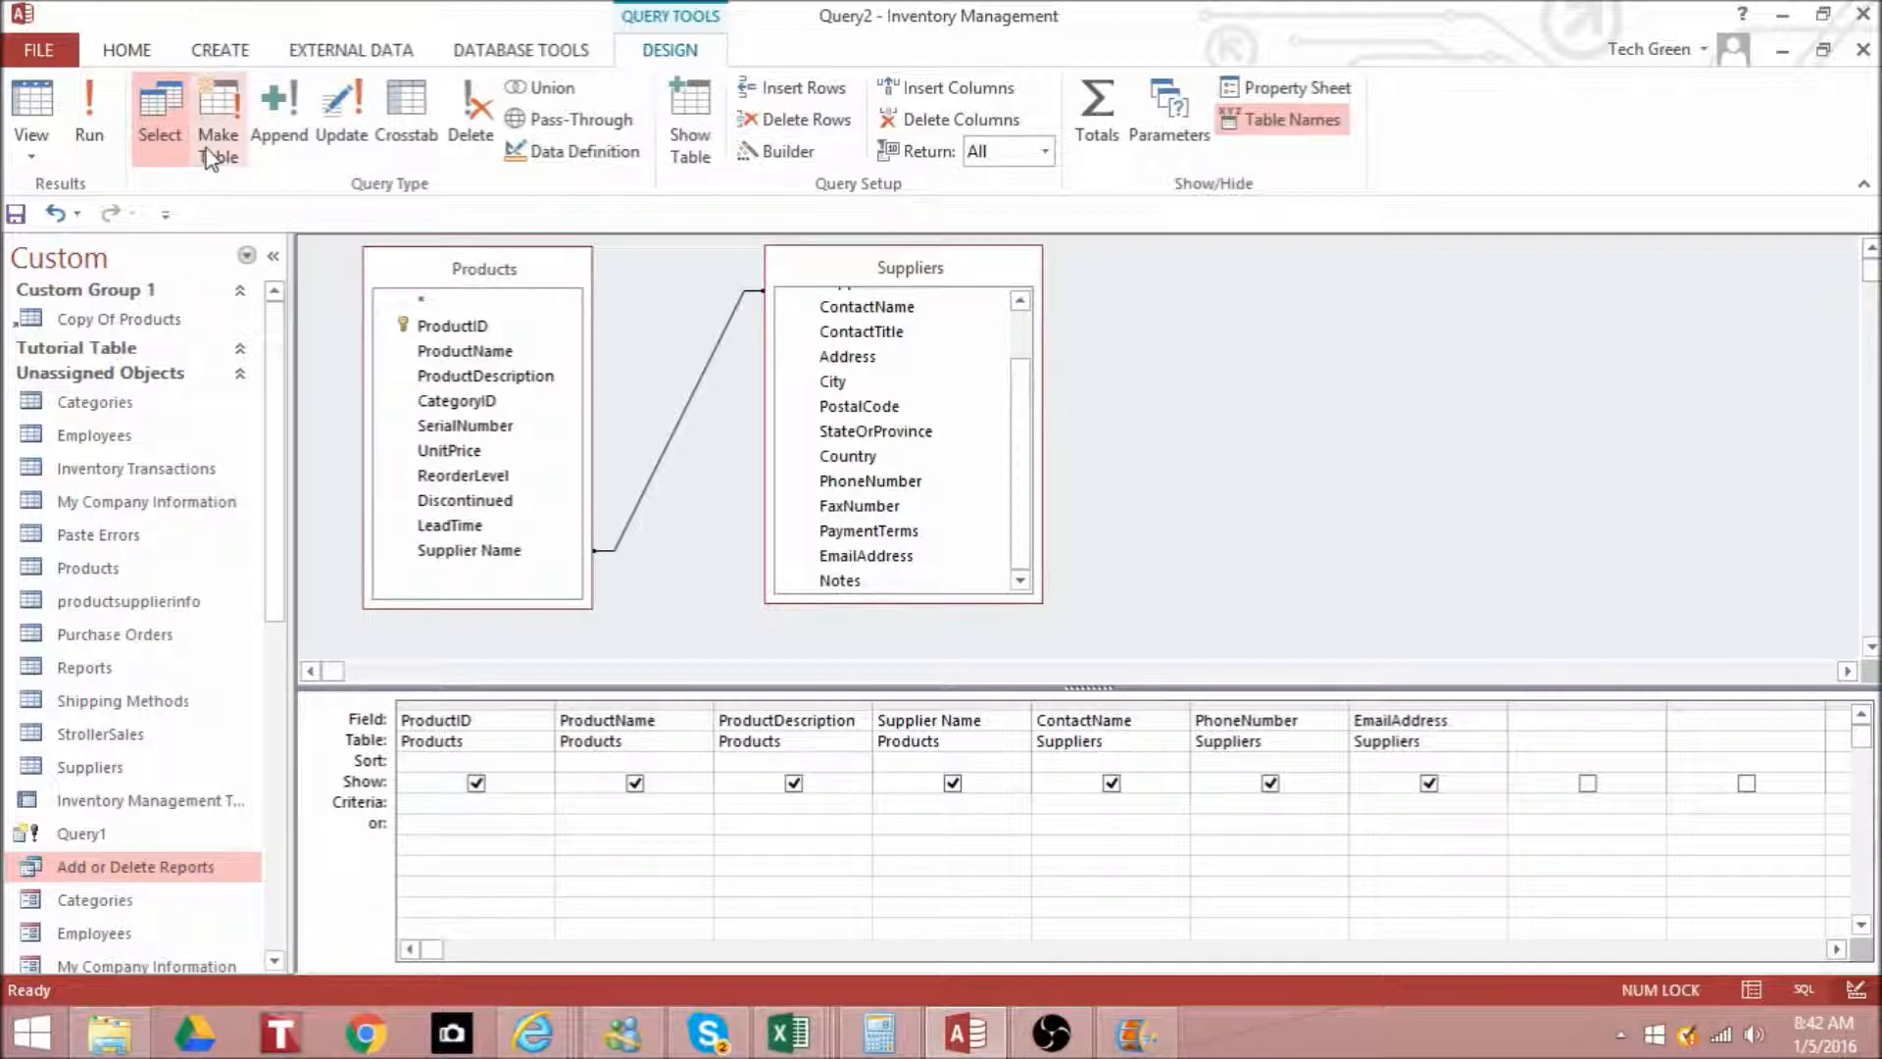
# - Convert the query to a make-table query that creates Product Supplier in the current database, and run it
pyautogui.moveTo(287, 411); pyautogui.dragTo(244, 412)
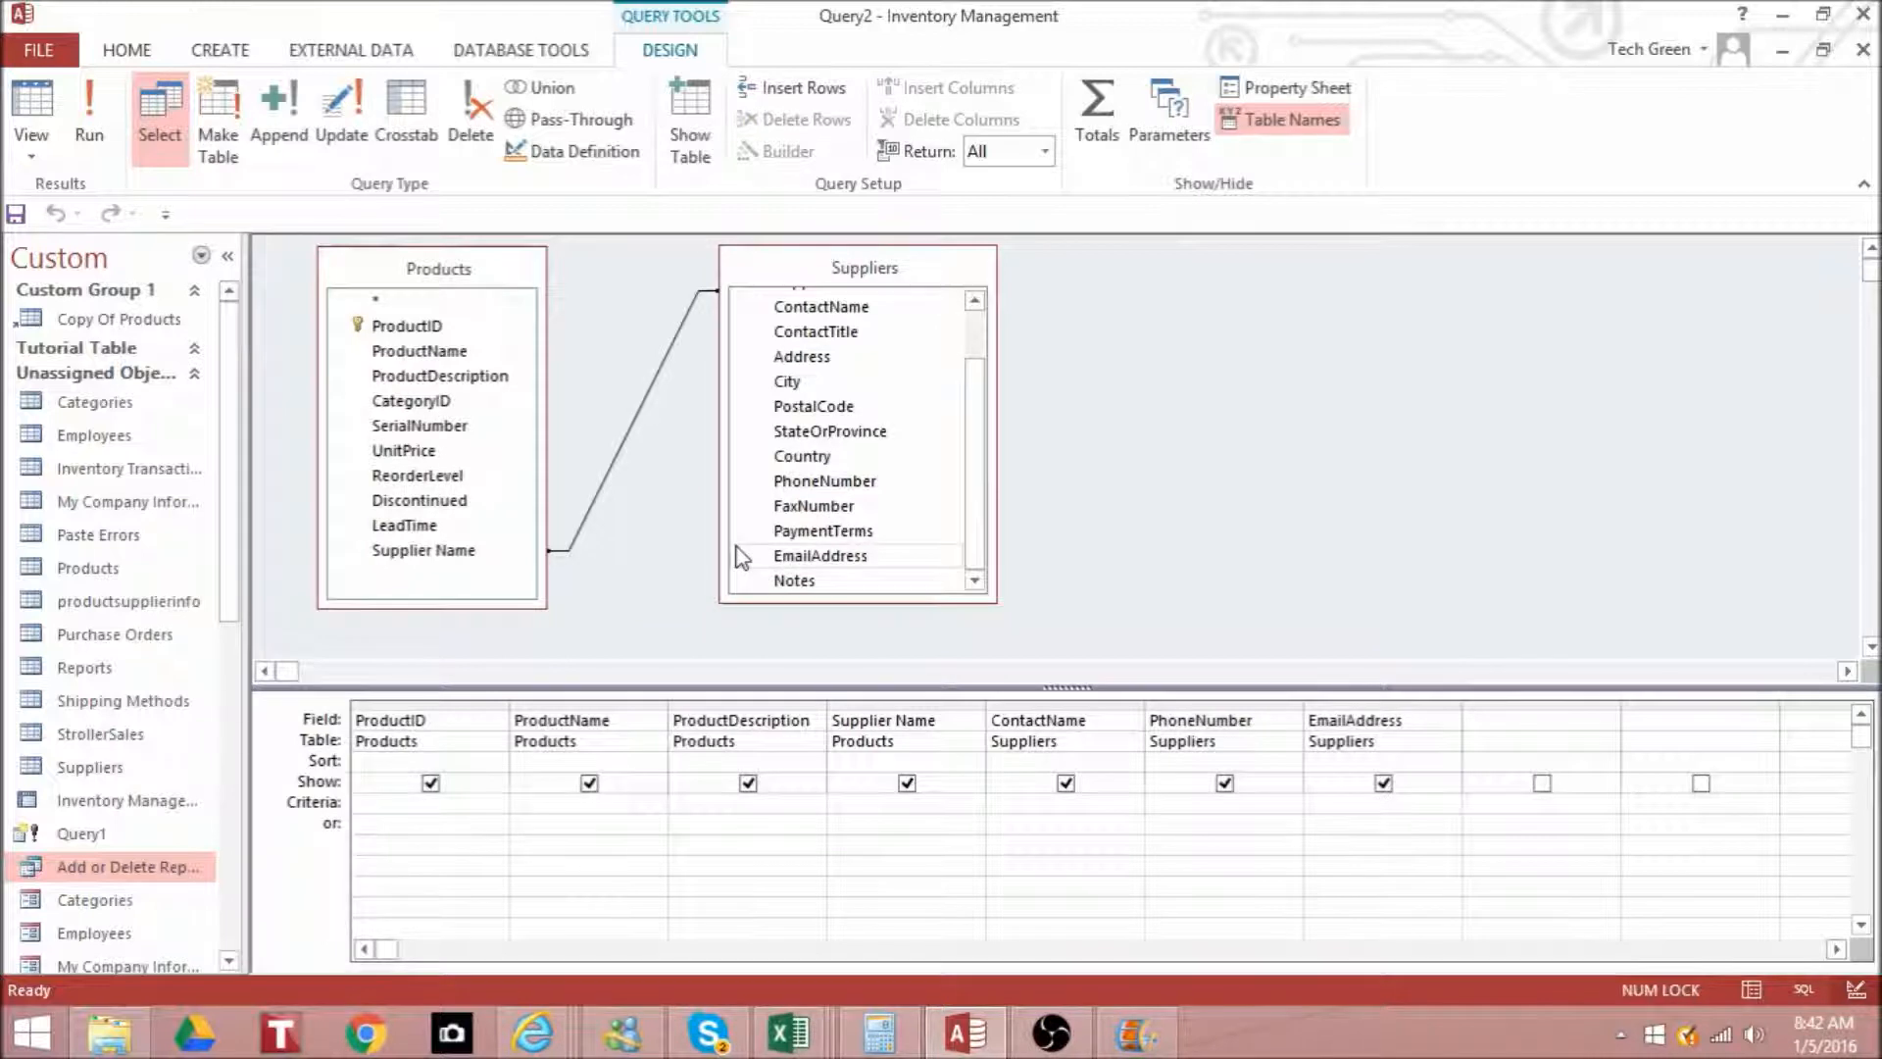
pyautogui.click(227, 127)
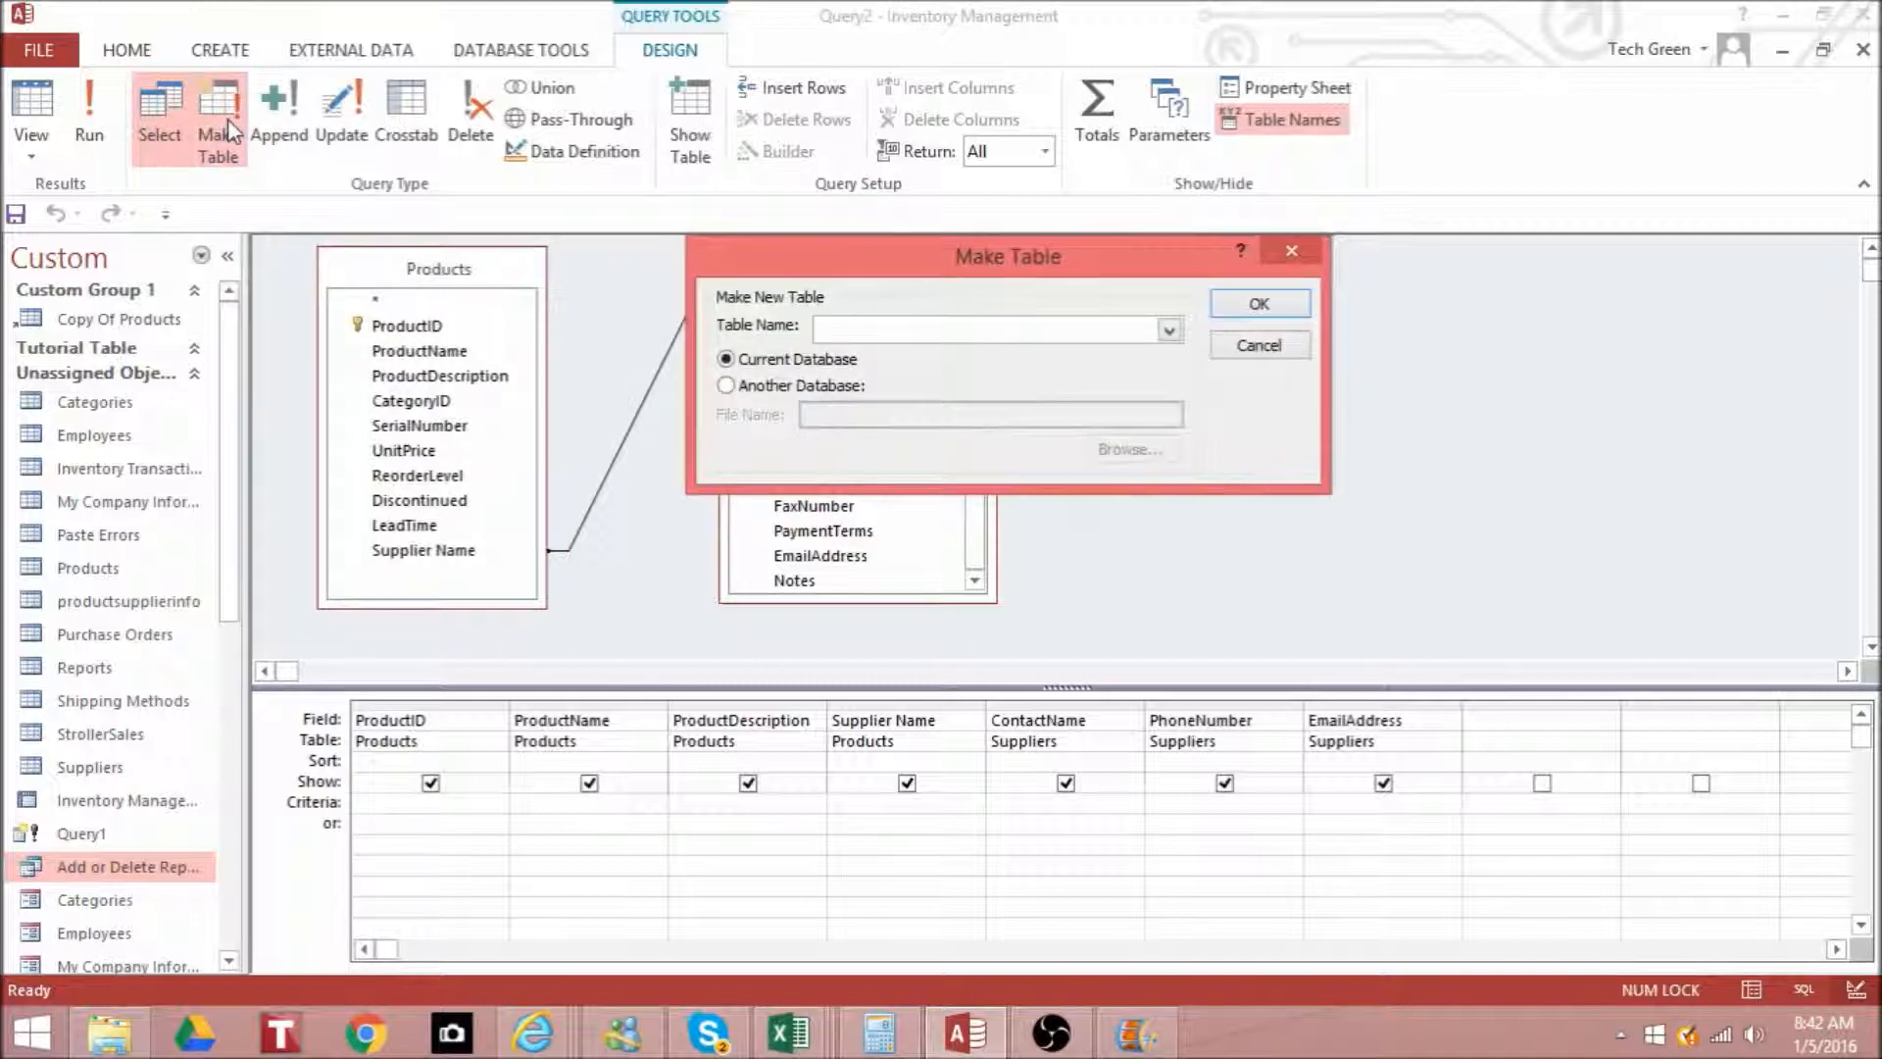
pyautogui.click(887, 332)
pyautogui.write('Proc')
pyautogui.write('uct Suppl')
pyautogui.write('ier')
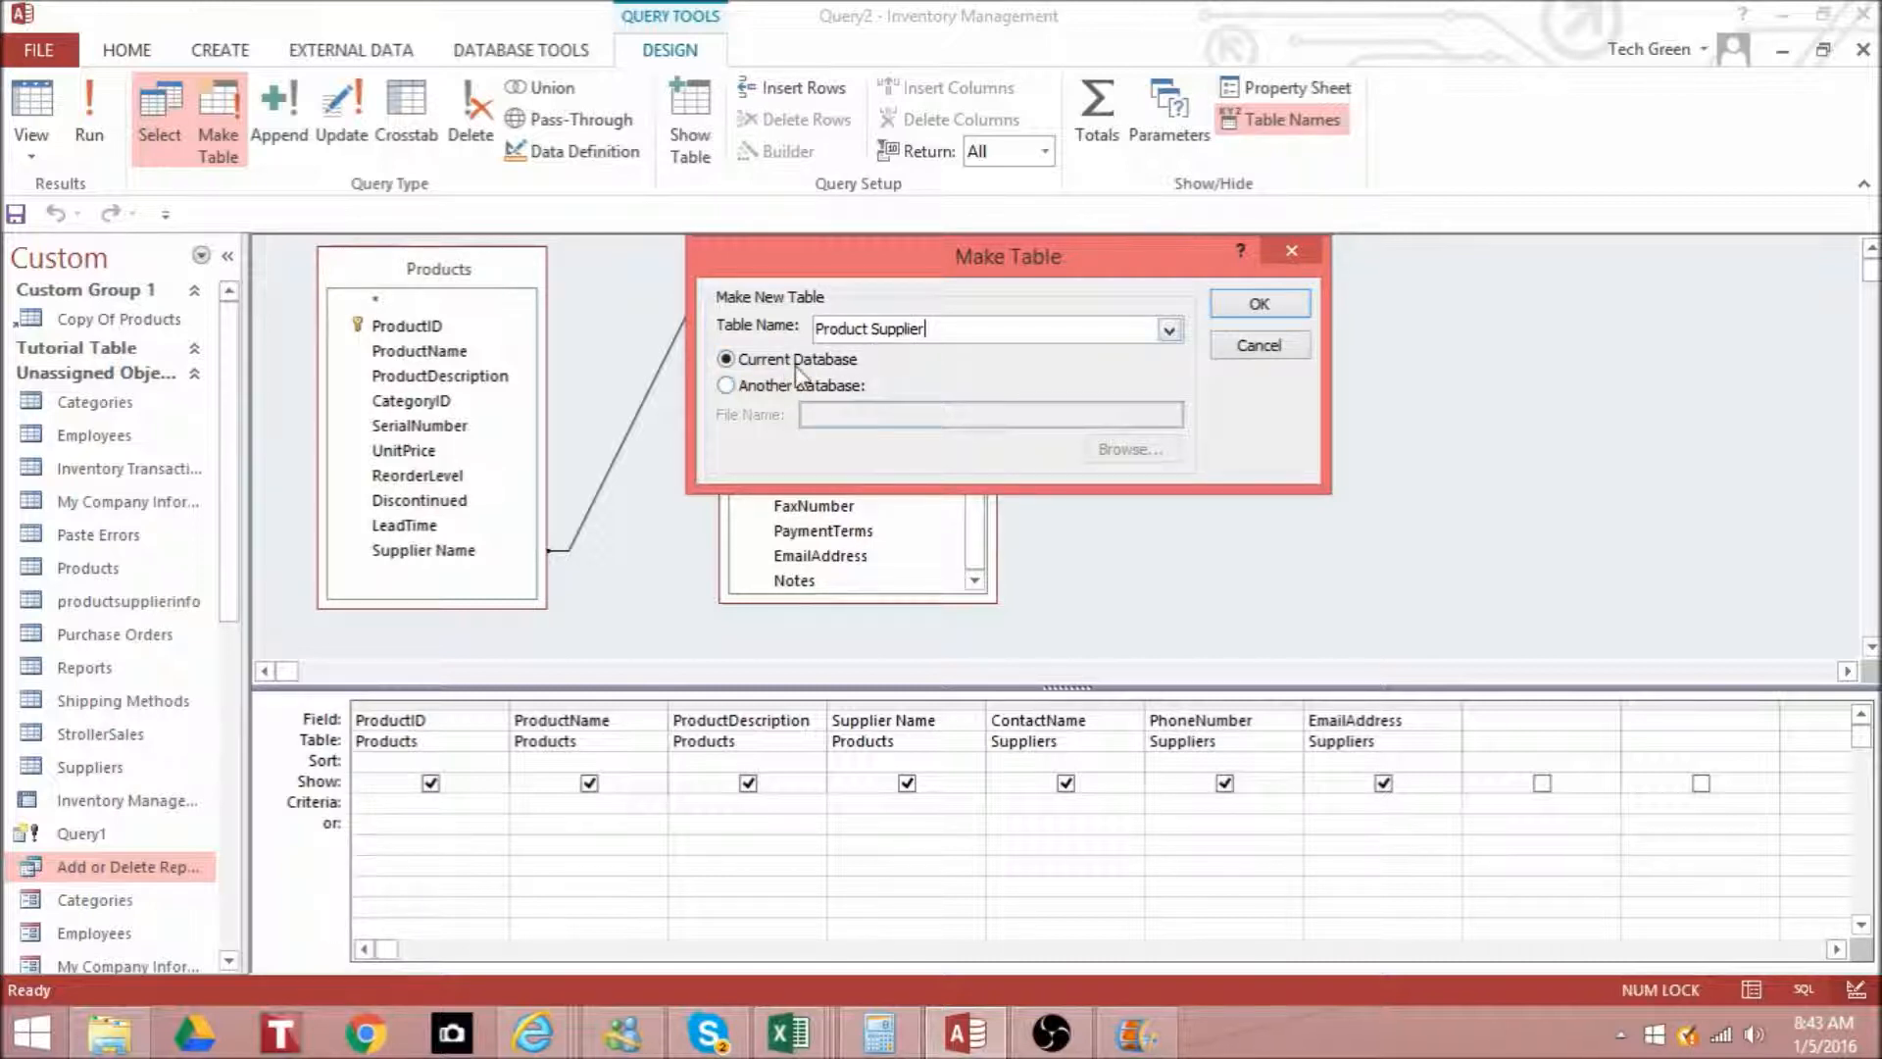
pyautogui.click(1280, 306)
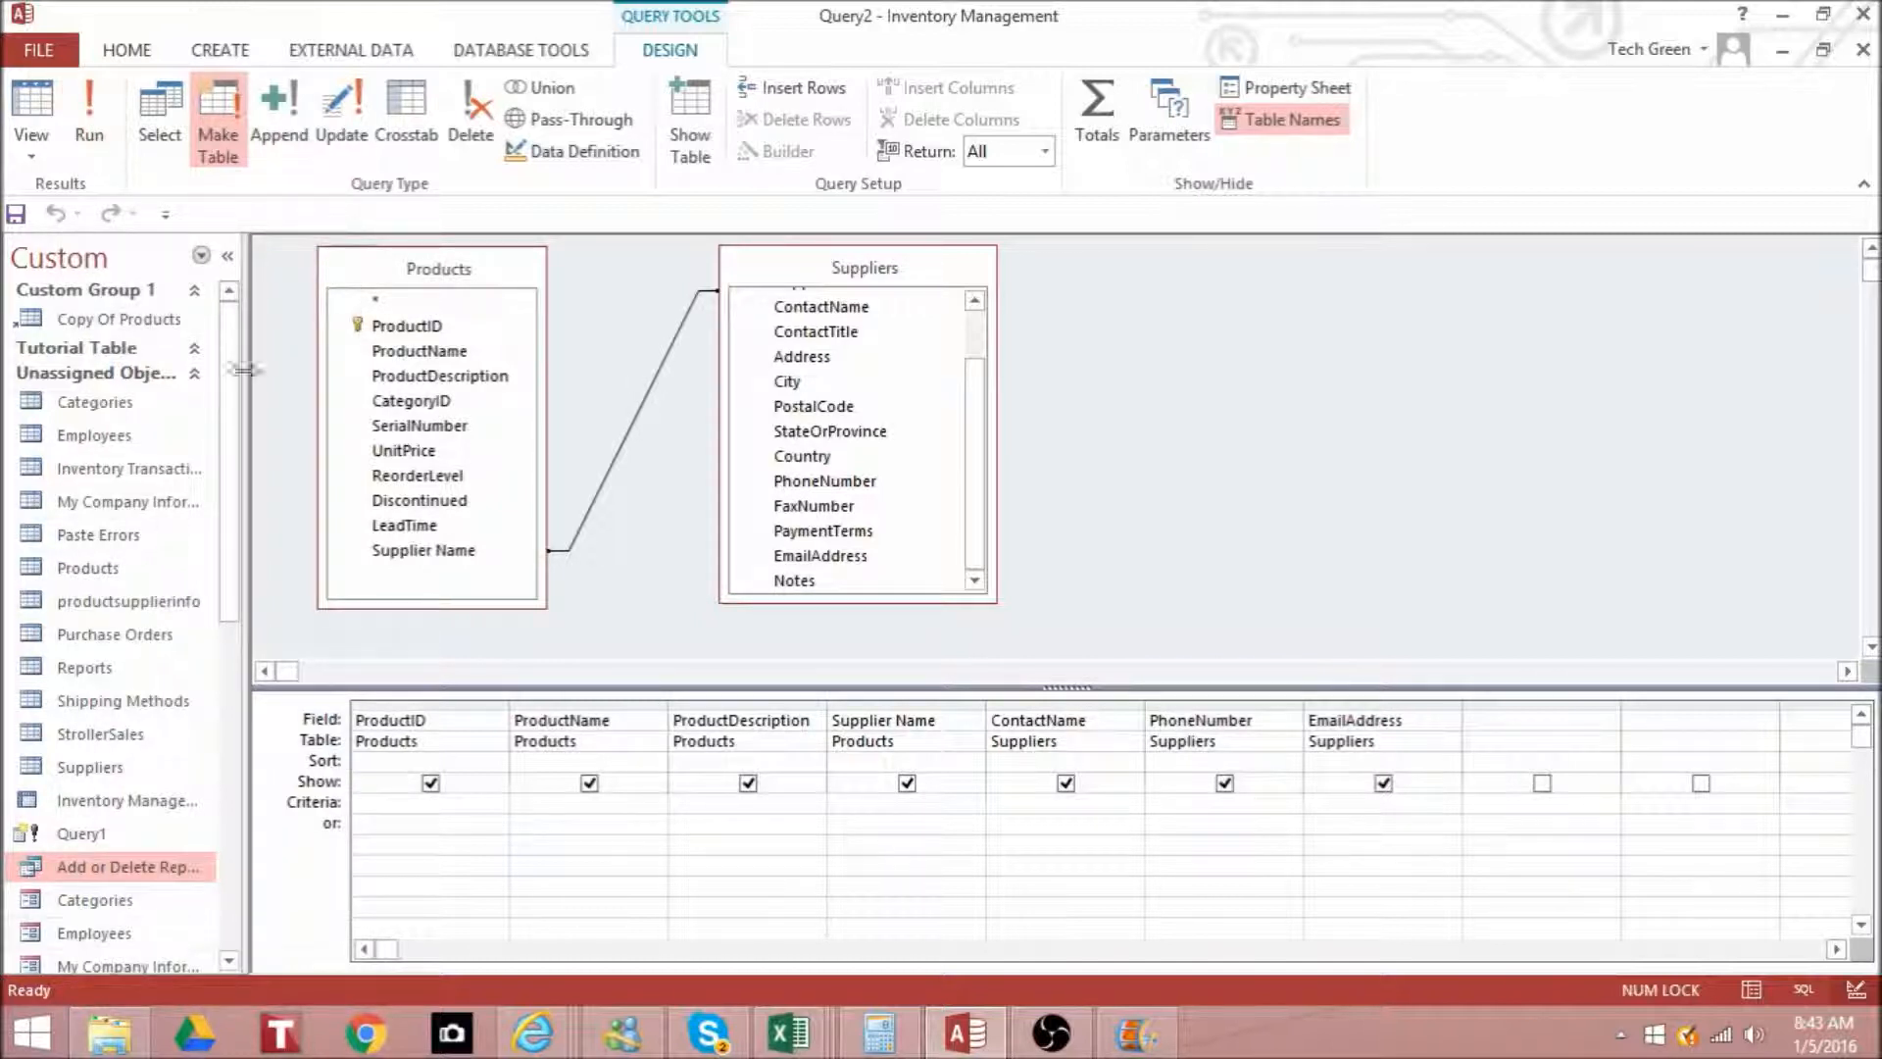
pyautogui.click(95, 130)
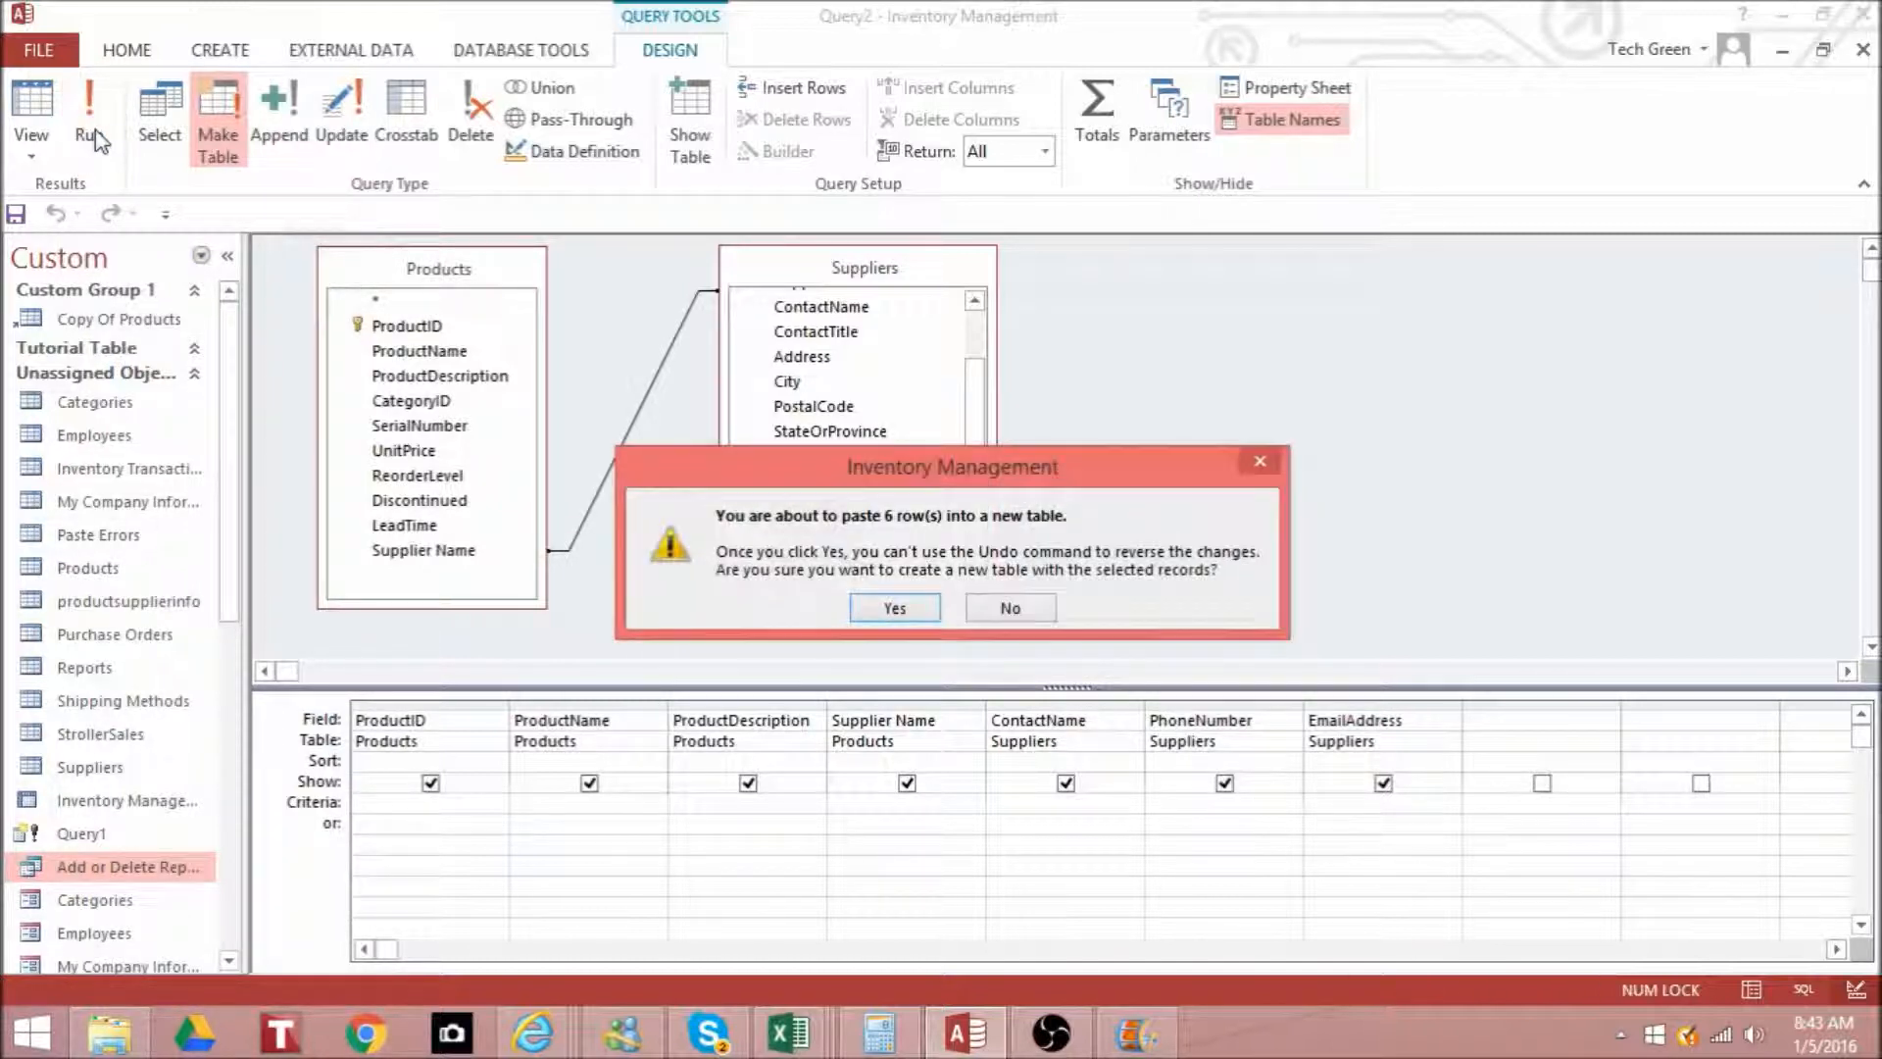
pyautogui.click(875, 608)
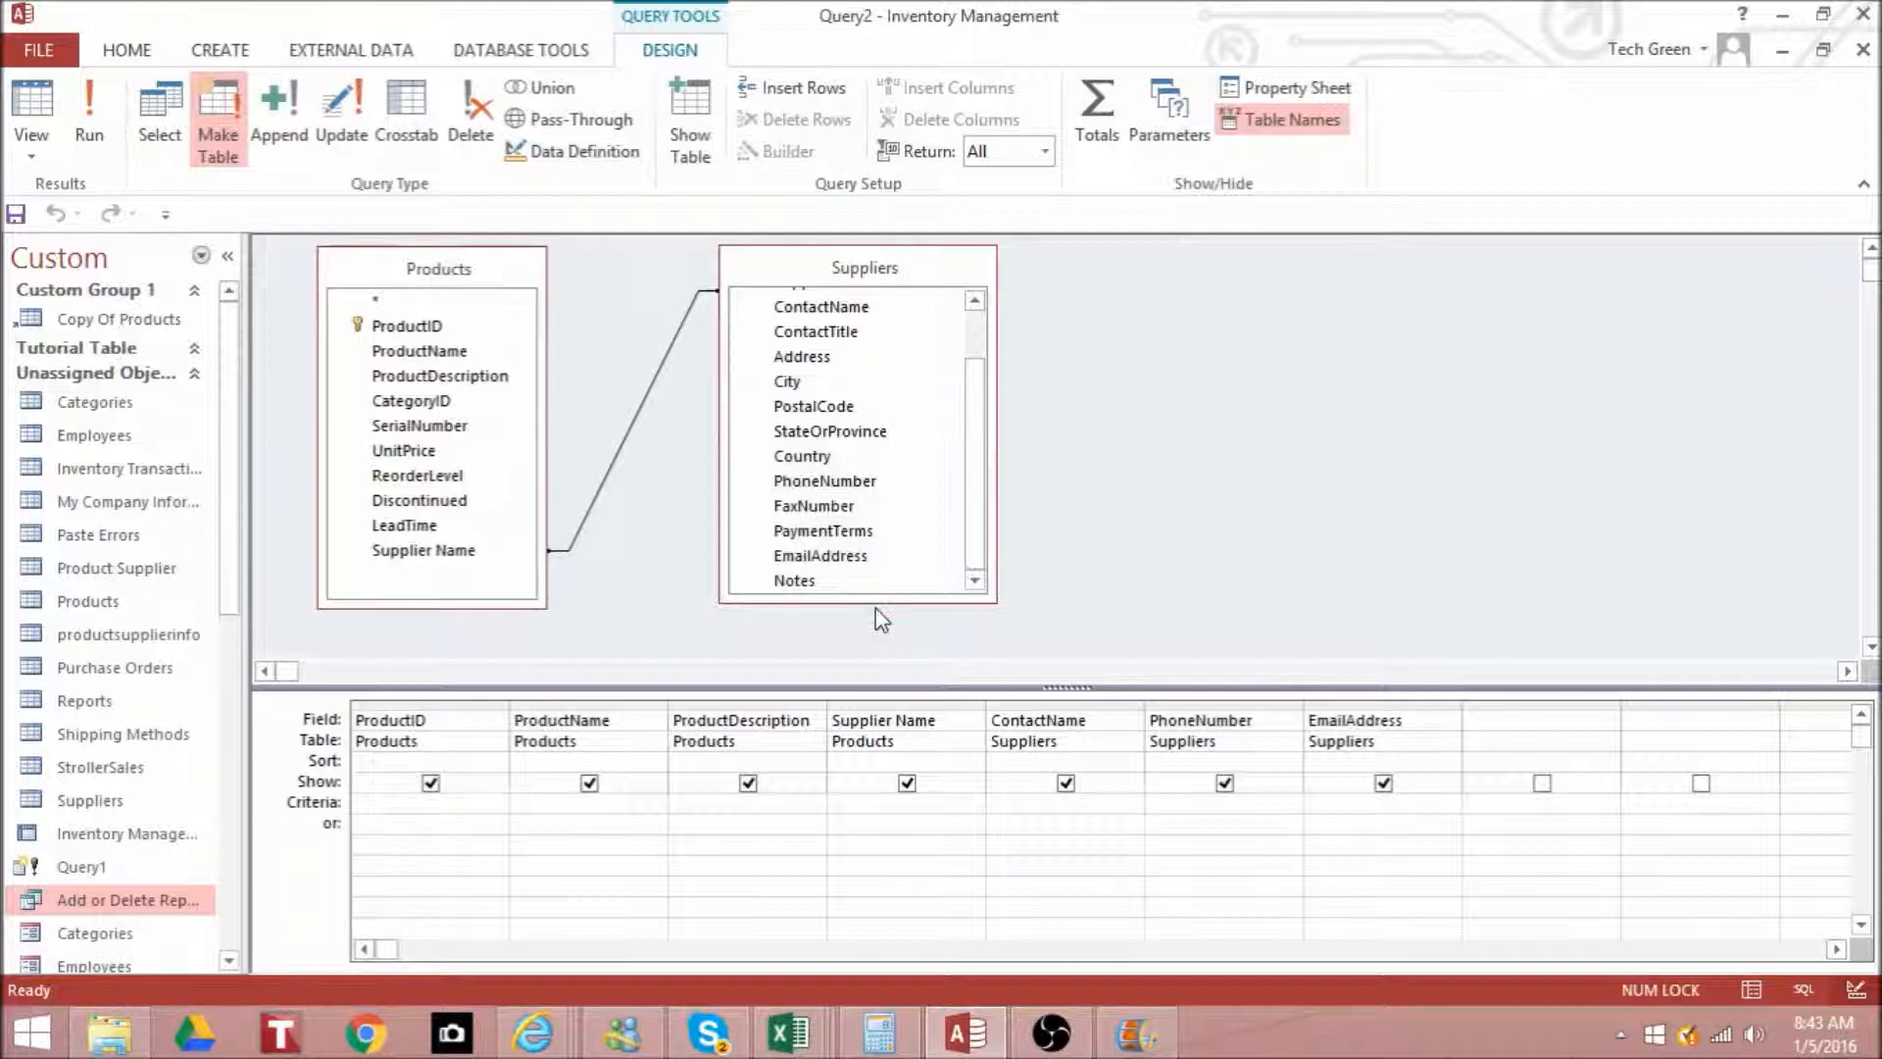
# - Check the records in the Product Supplier table with the EmailAddress column widened, and close it without saving the layout
pyautogui.doubleClick(147, 572)
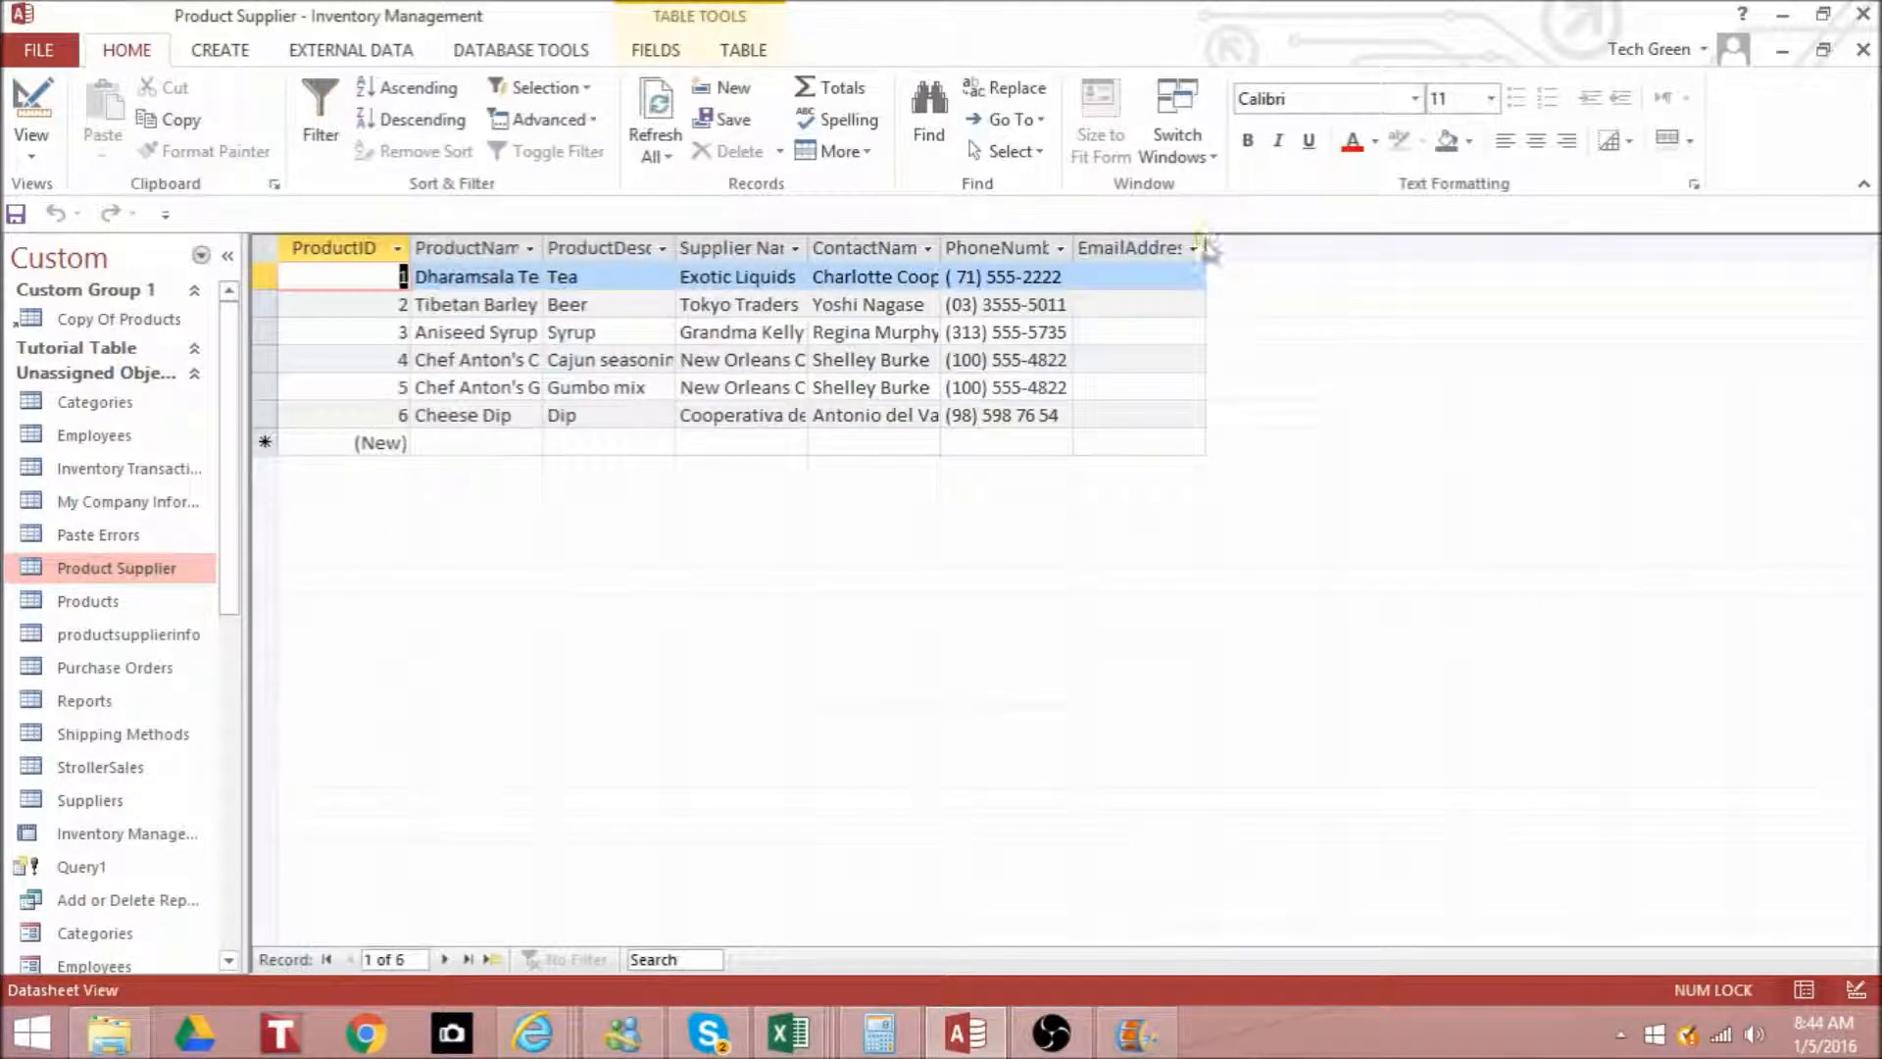
pyautogui.moveTo(1206, 238); pyautogui.dragTo(1284, 241)
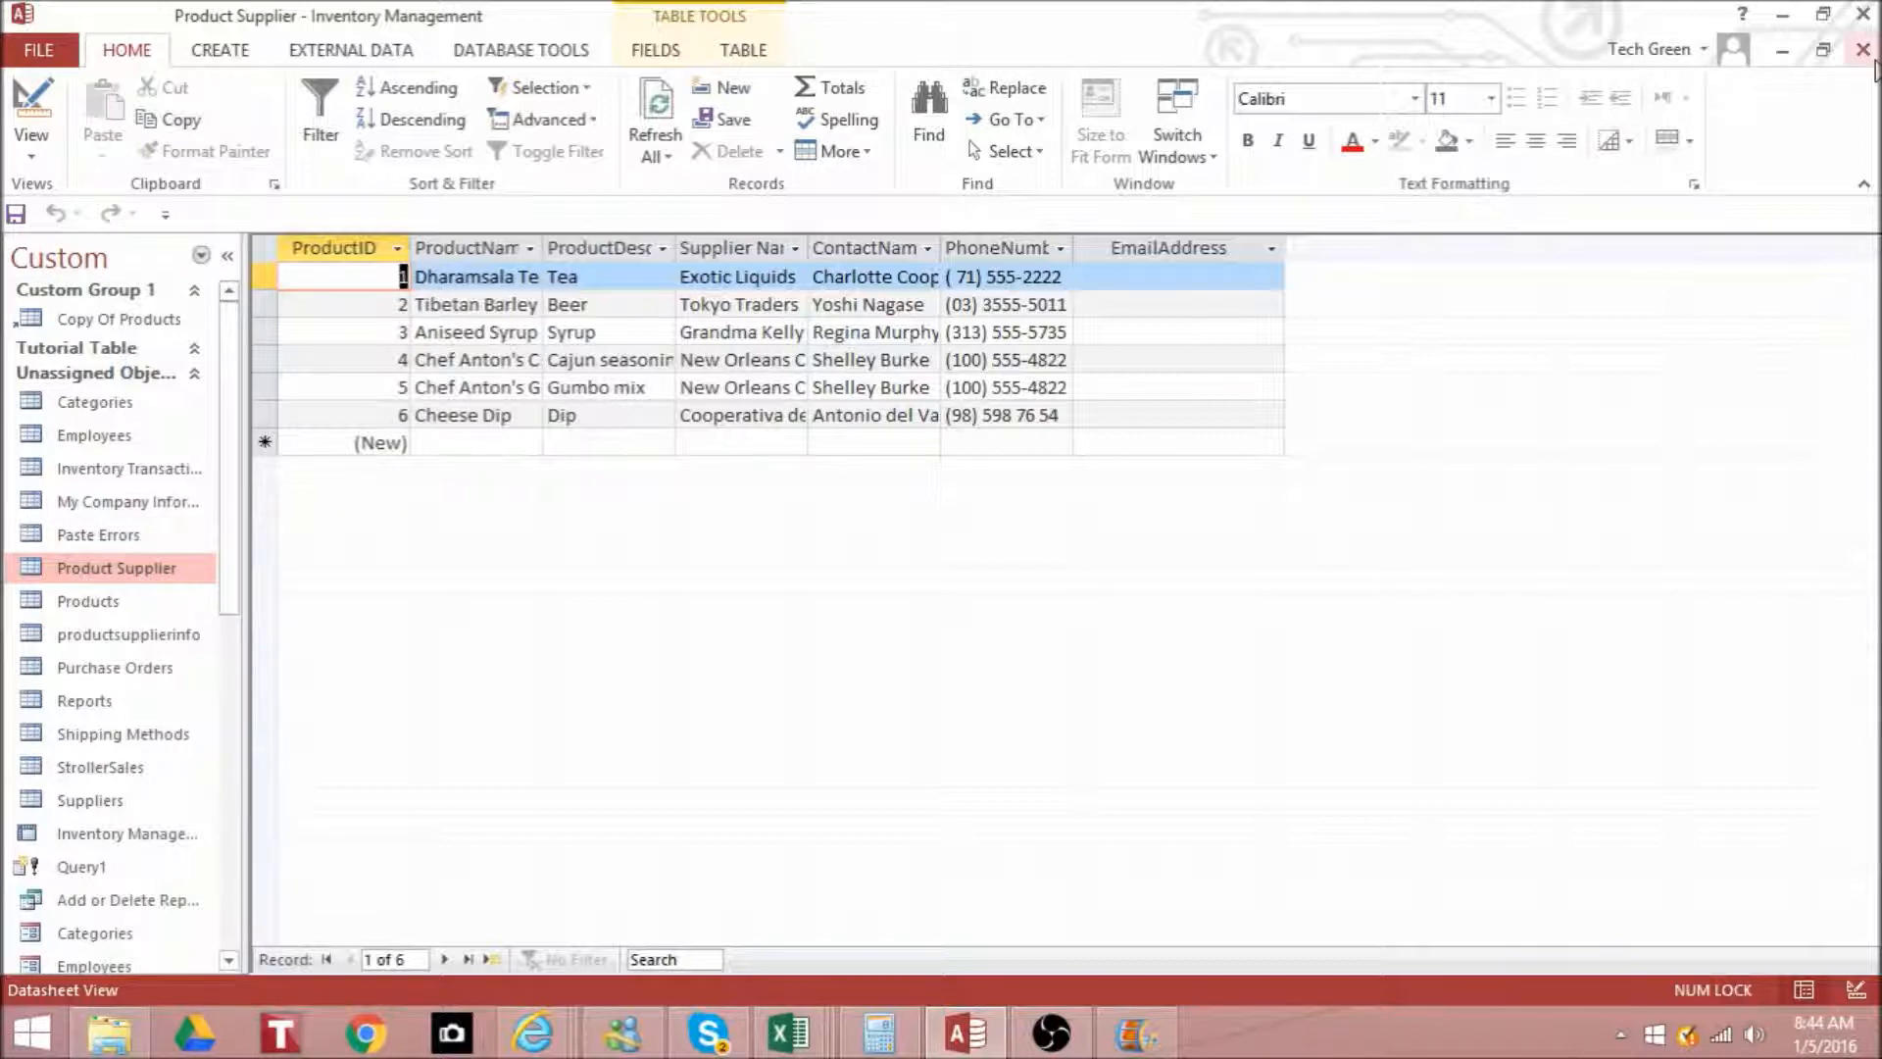
pyautogui.click(1864, 49)
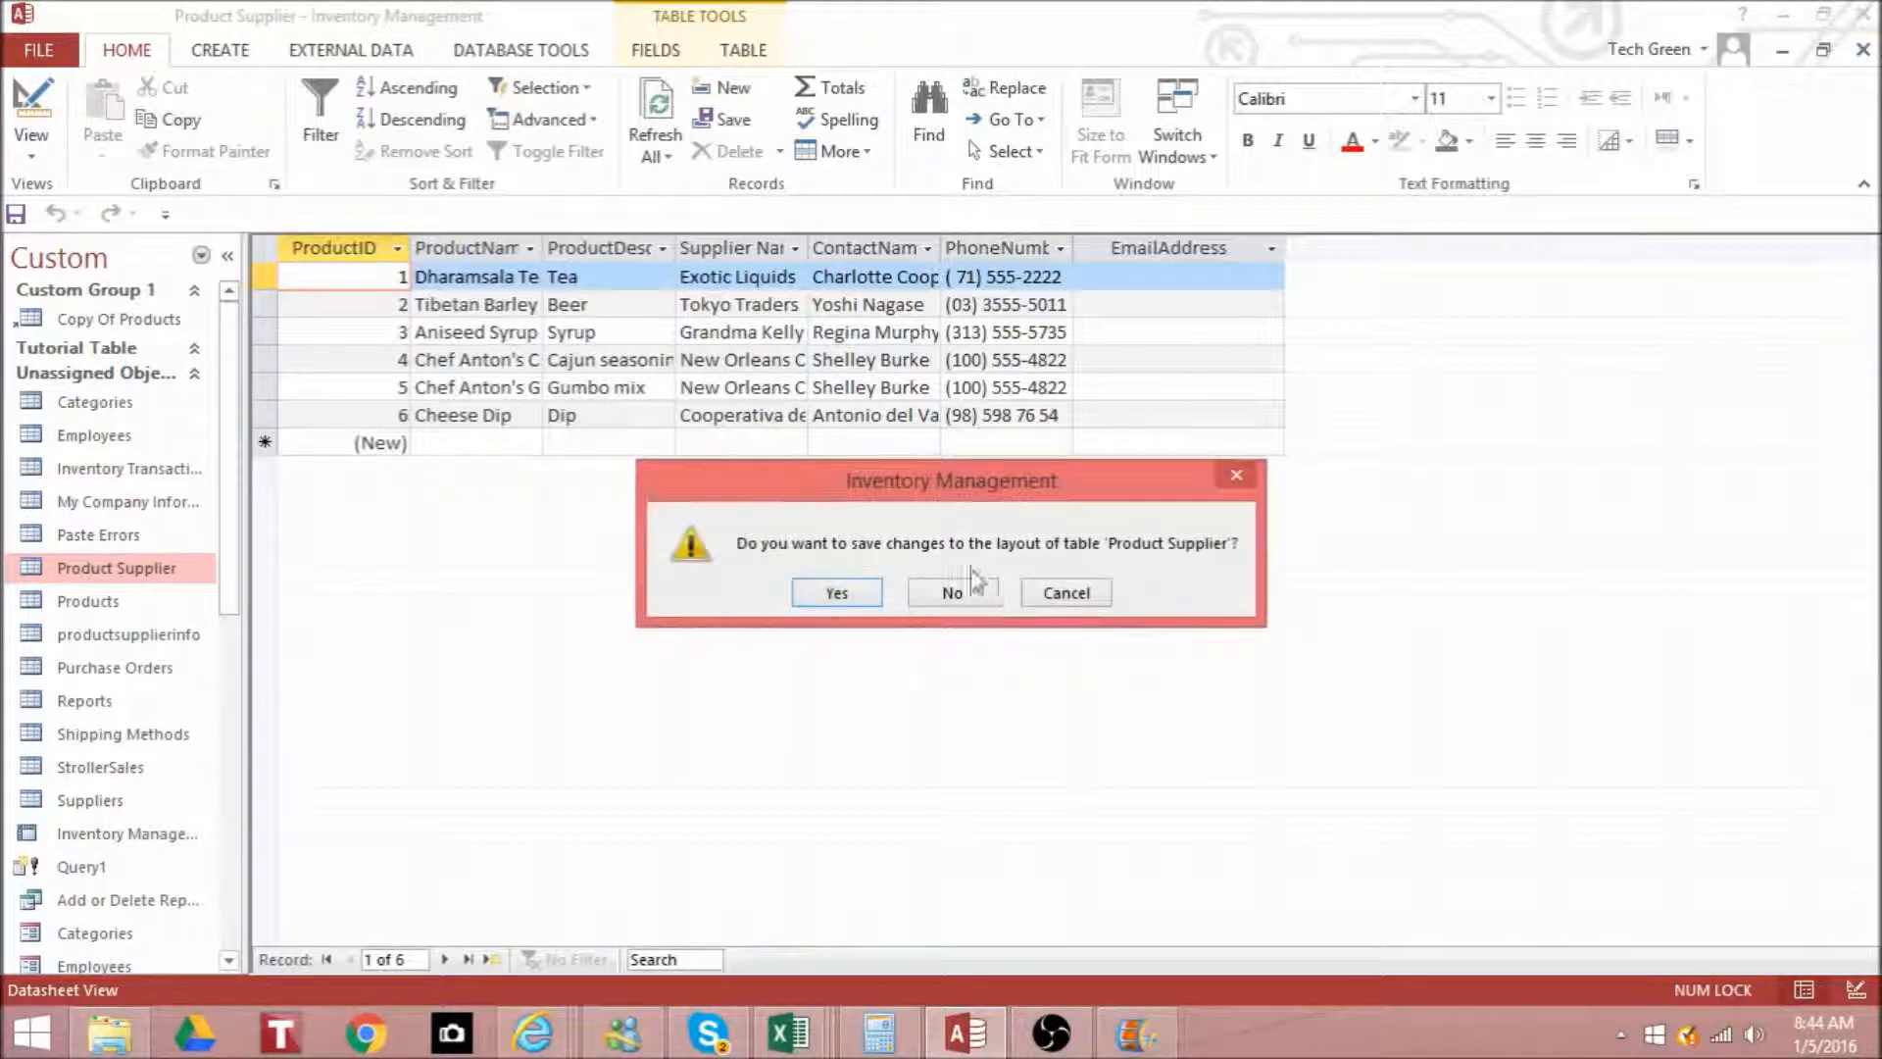
pyautogui.click(968, 598)
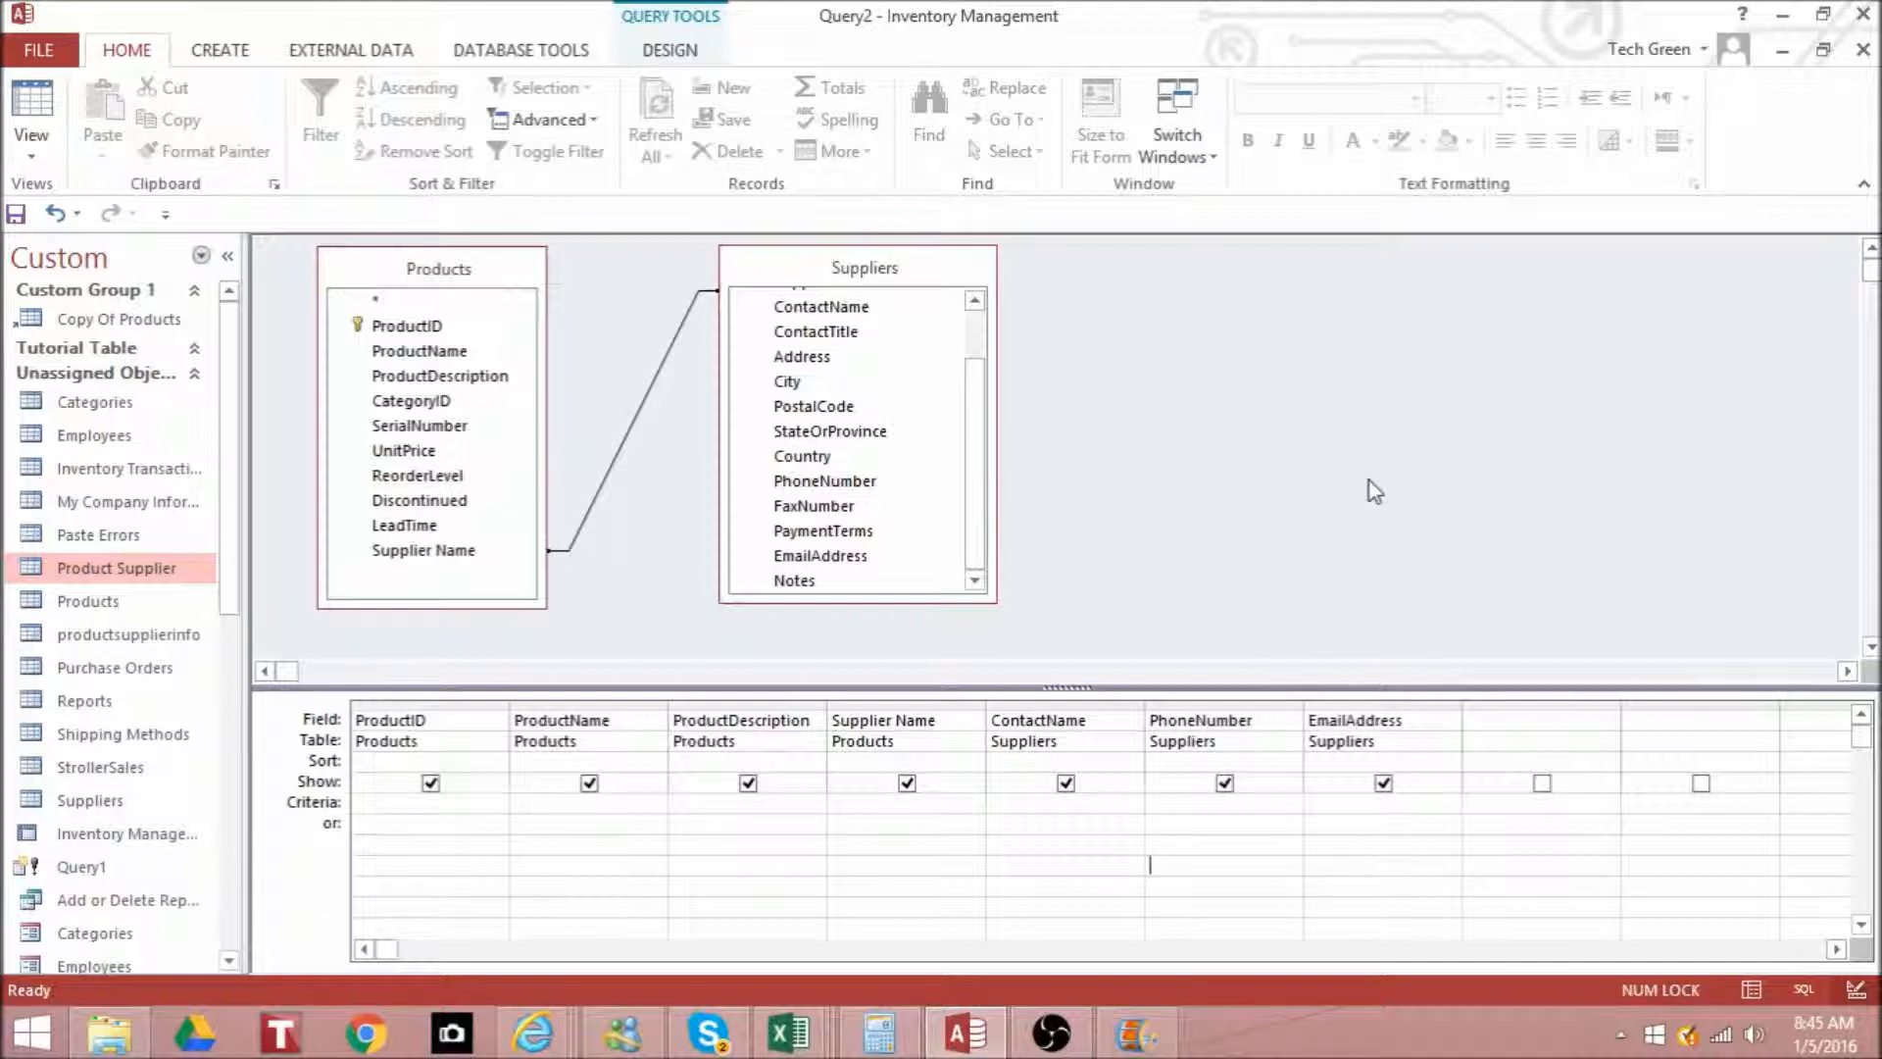
# - Close the make-table query without saving its design, and open the StrollerSales table in a maximized window
pyautogui.click(1862, 49)
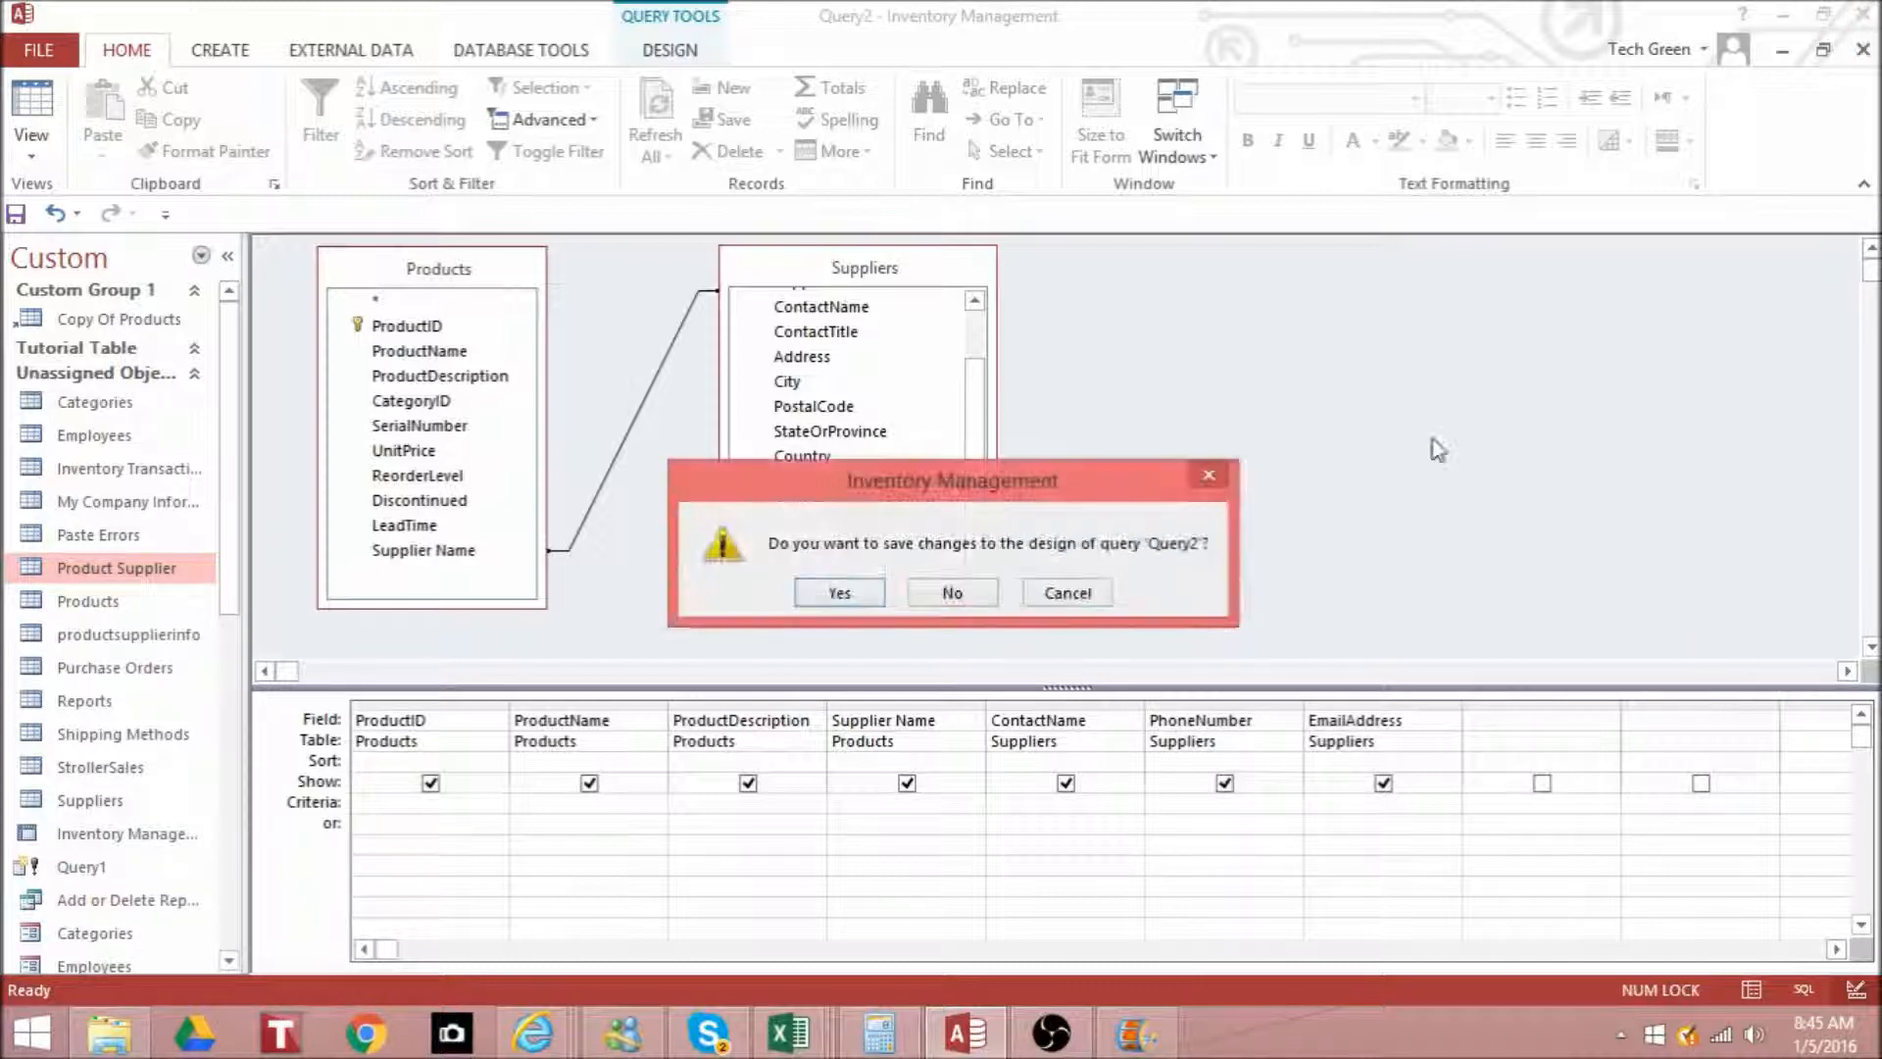
pyautogui.click(956, 592)
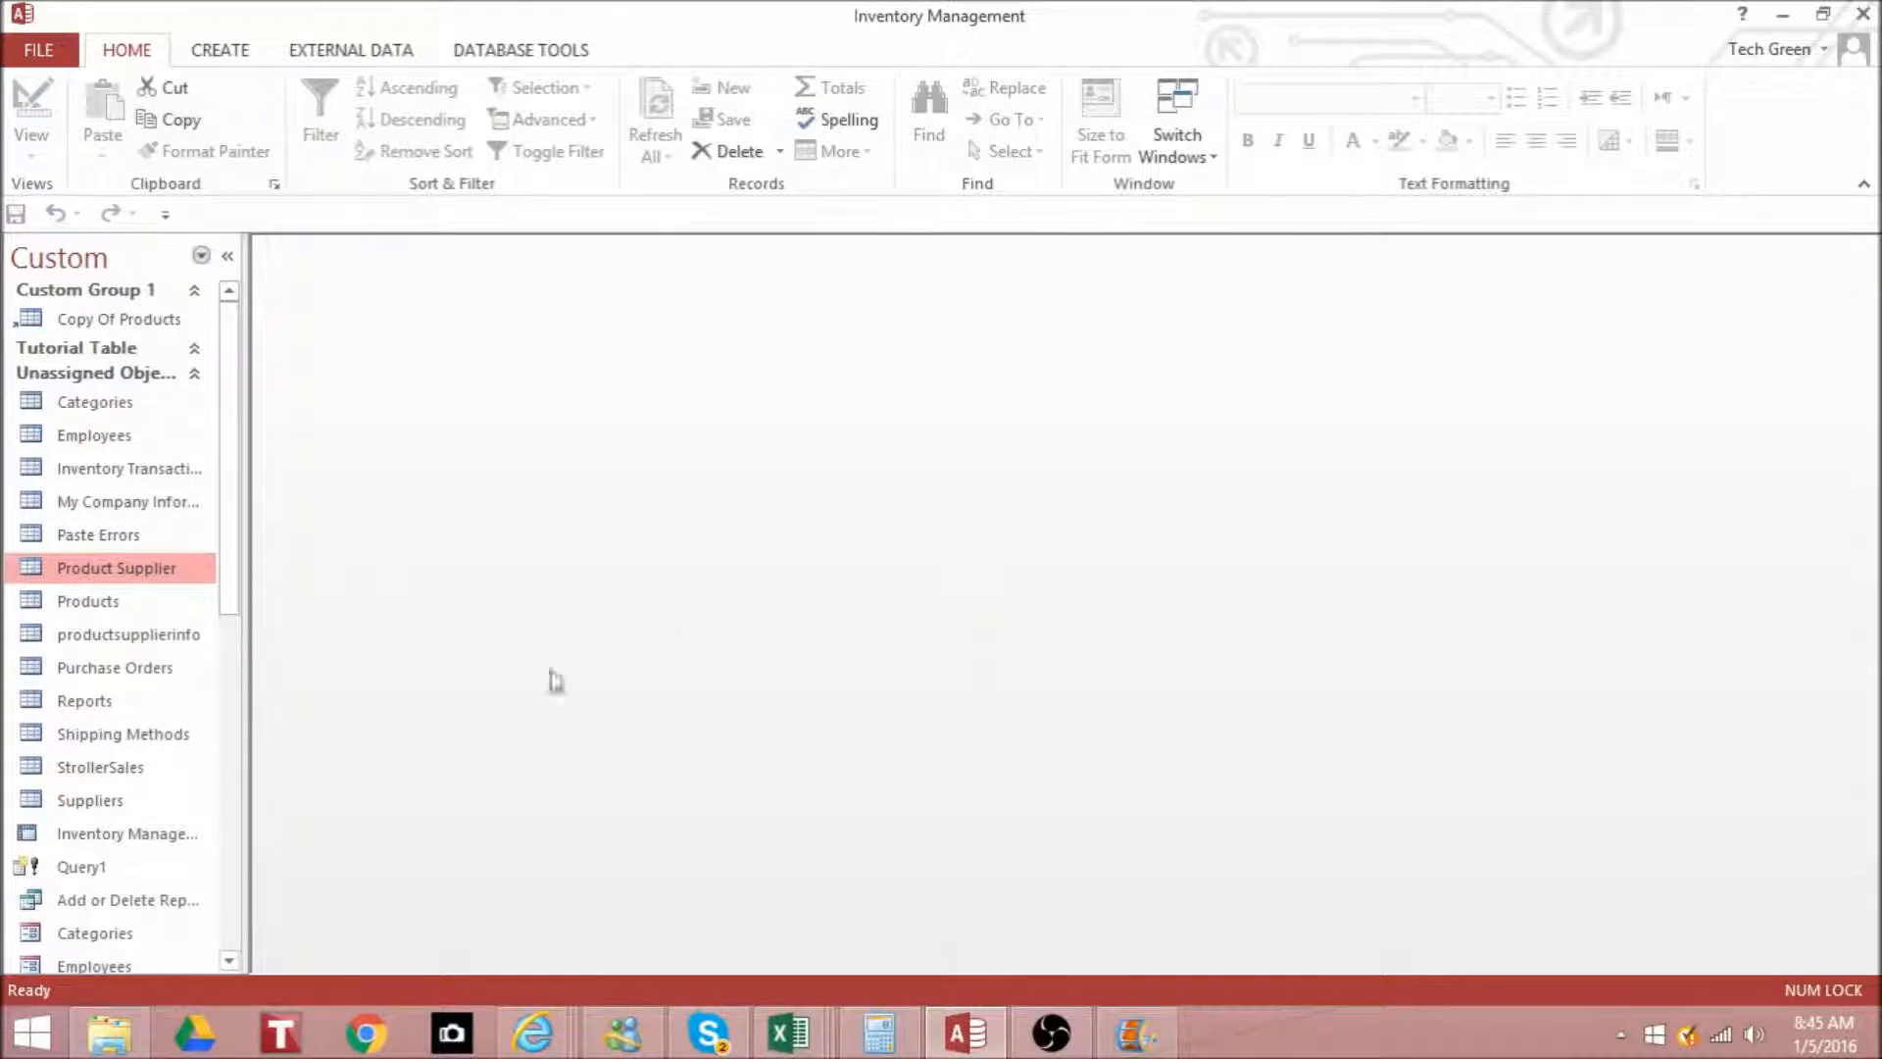
pyautogui.doubleClick(138, 769)
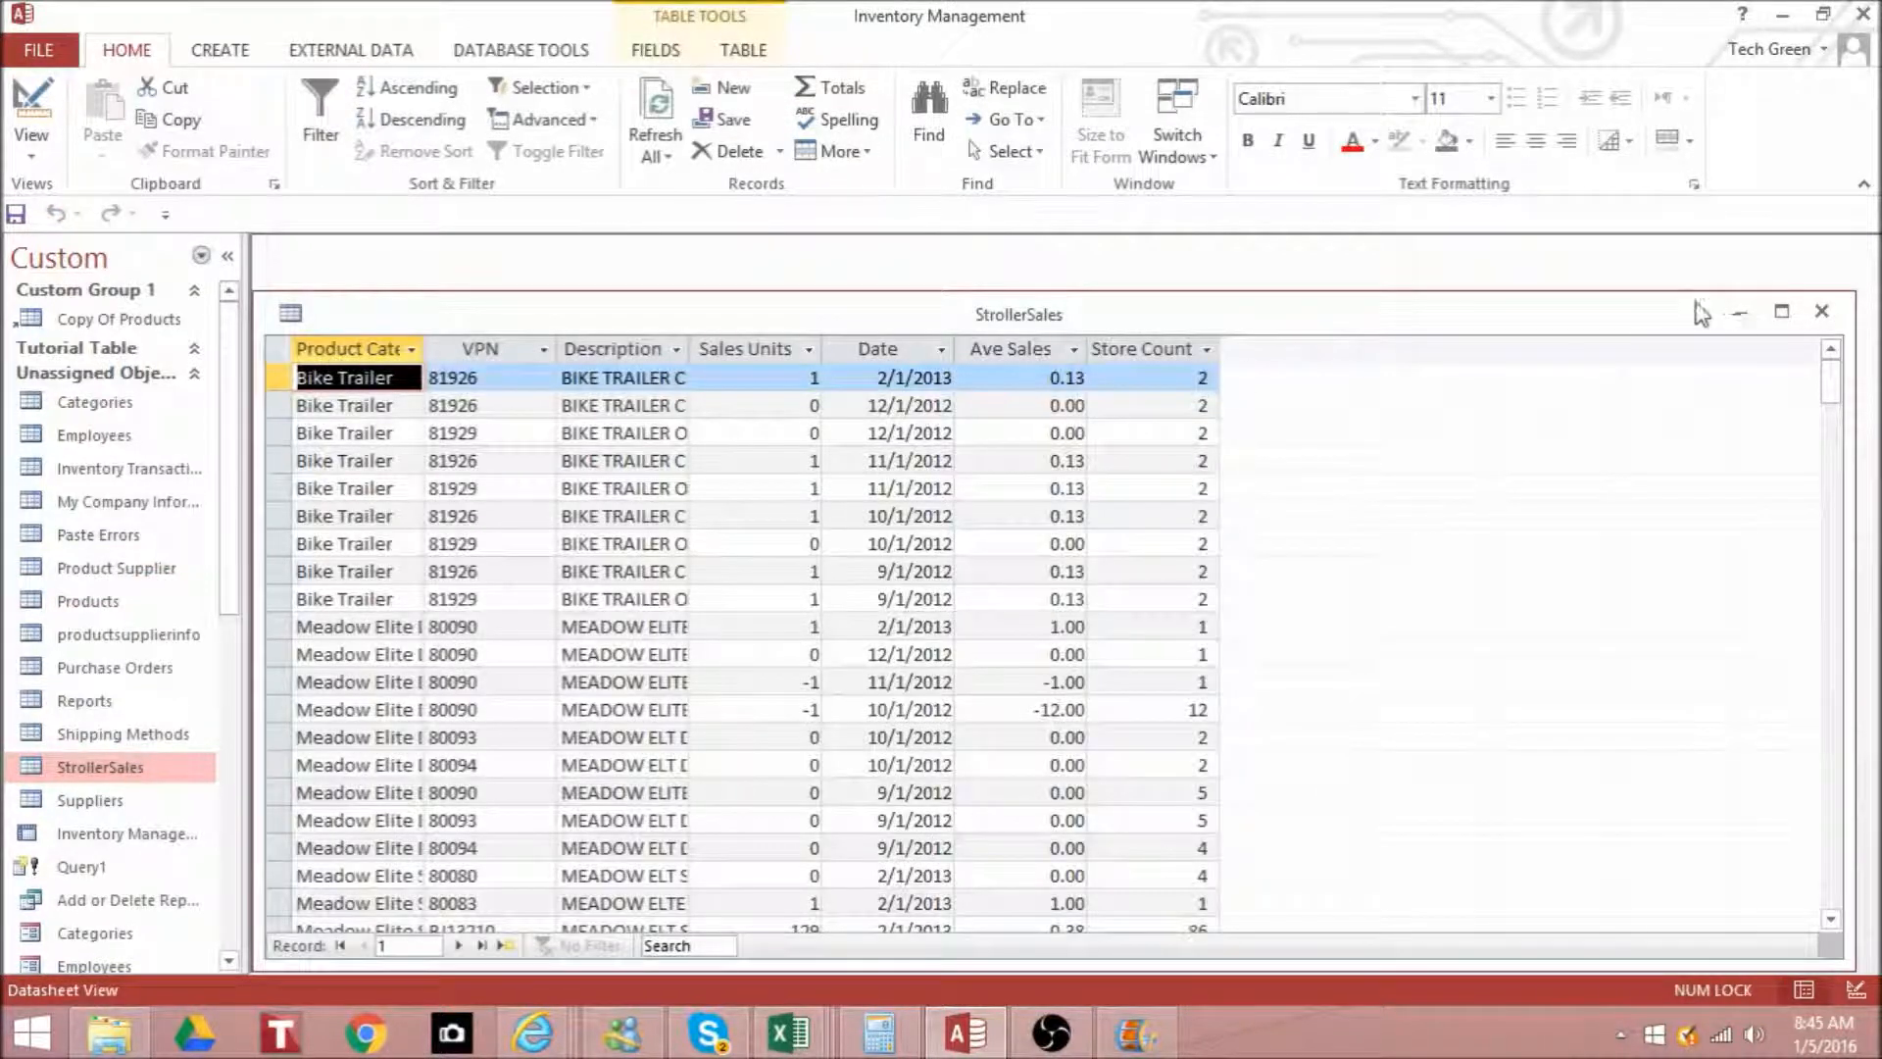
pyautogui.click(1782, 314)
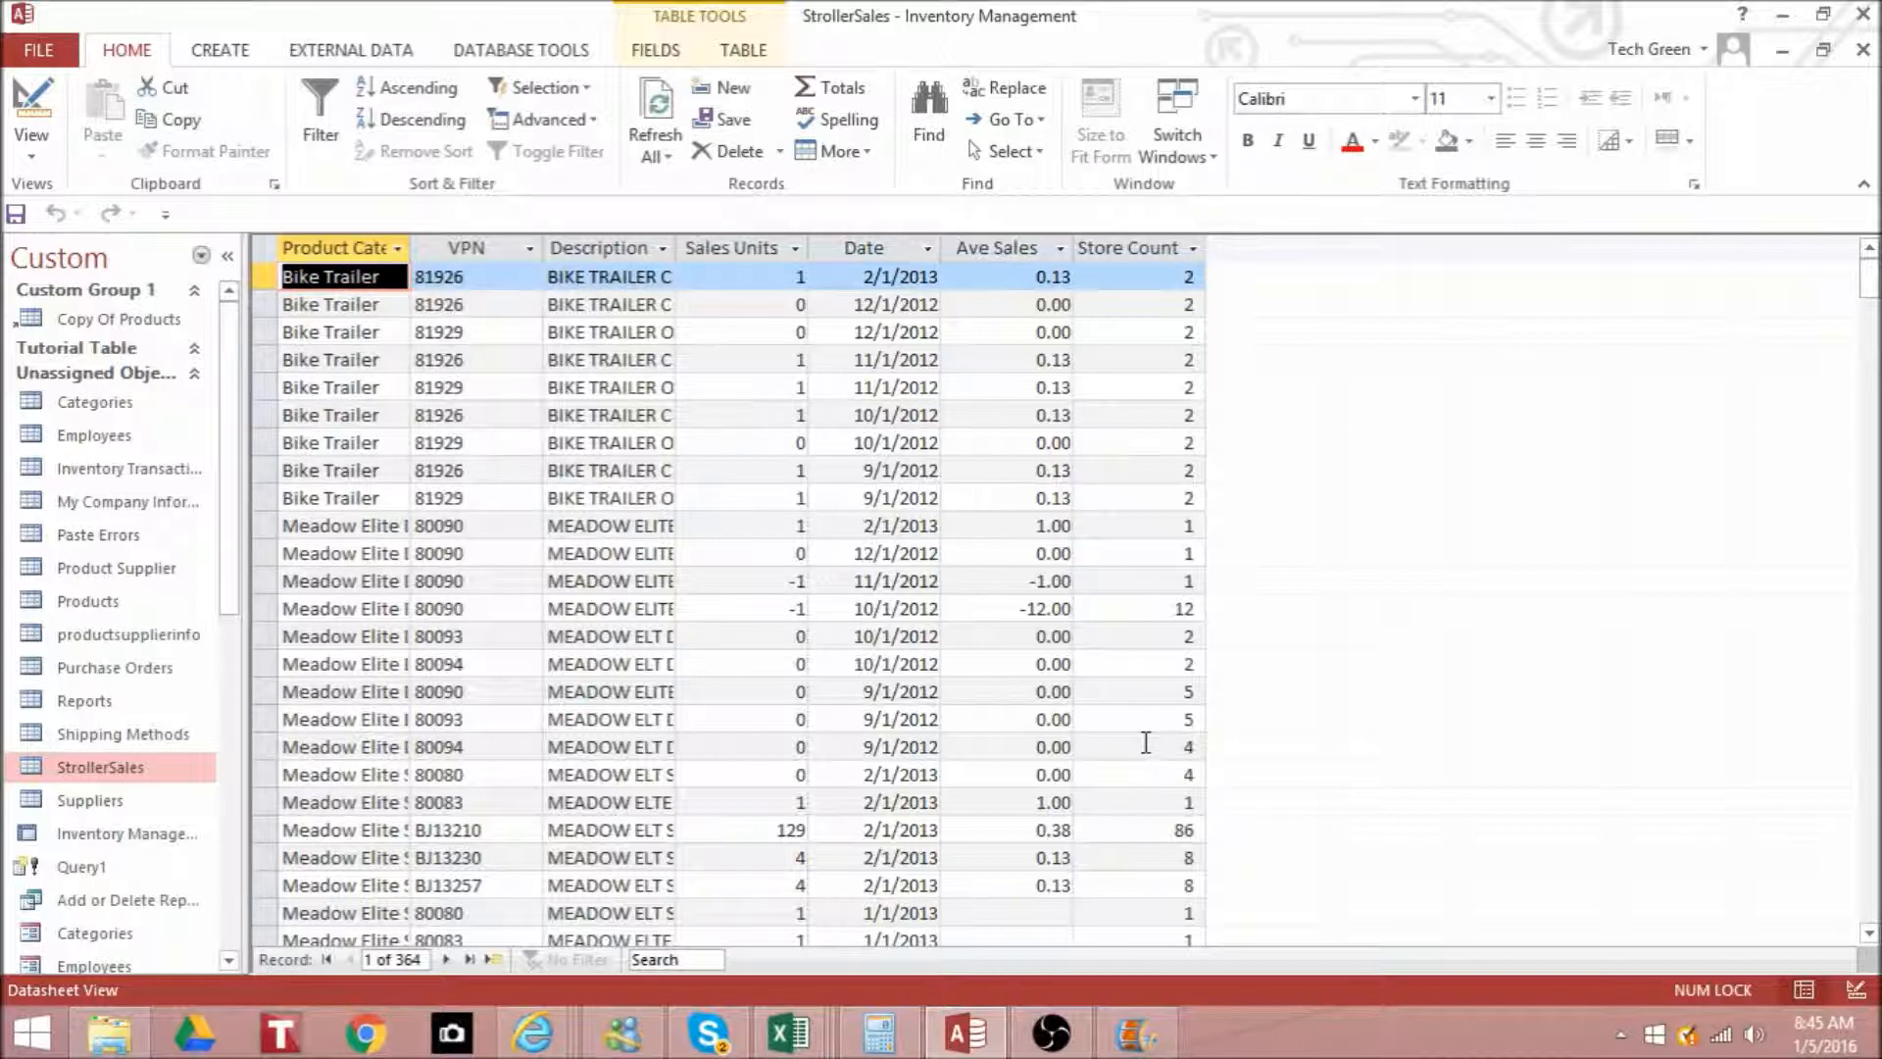
# - Collapse the Tutorial Table and Custom Group 1 groups in the list of database objects
pyautogui.moveTo(237, 402); pyautogui.dragTo(228, 360)
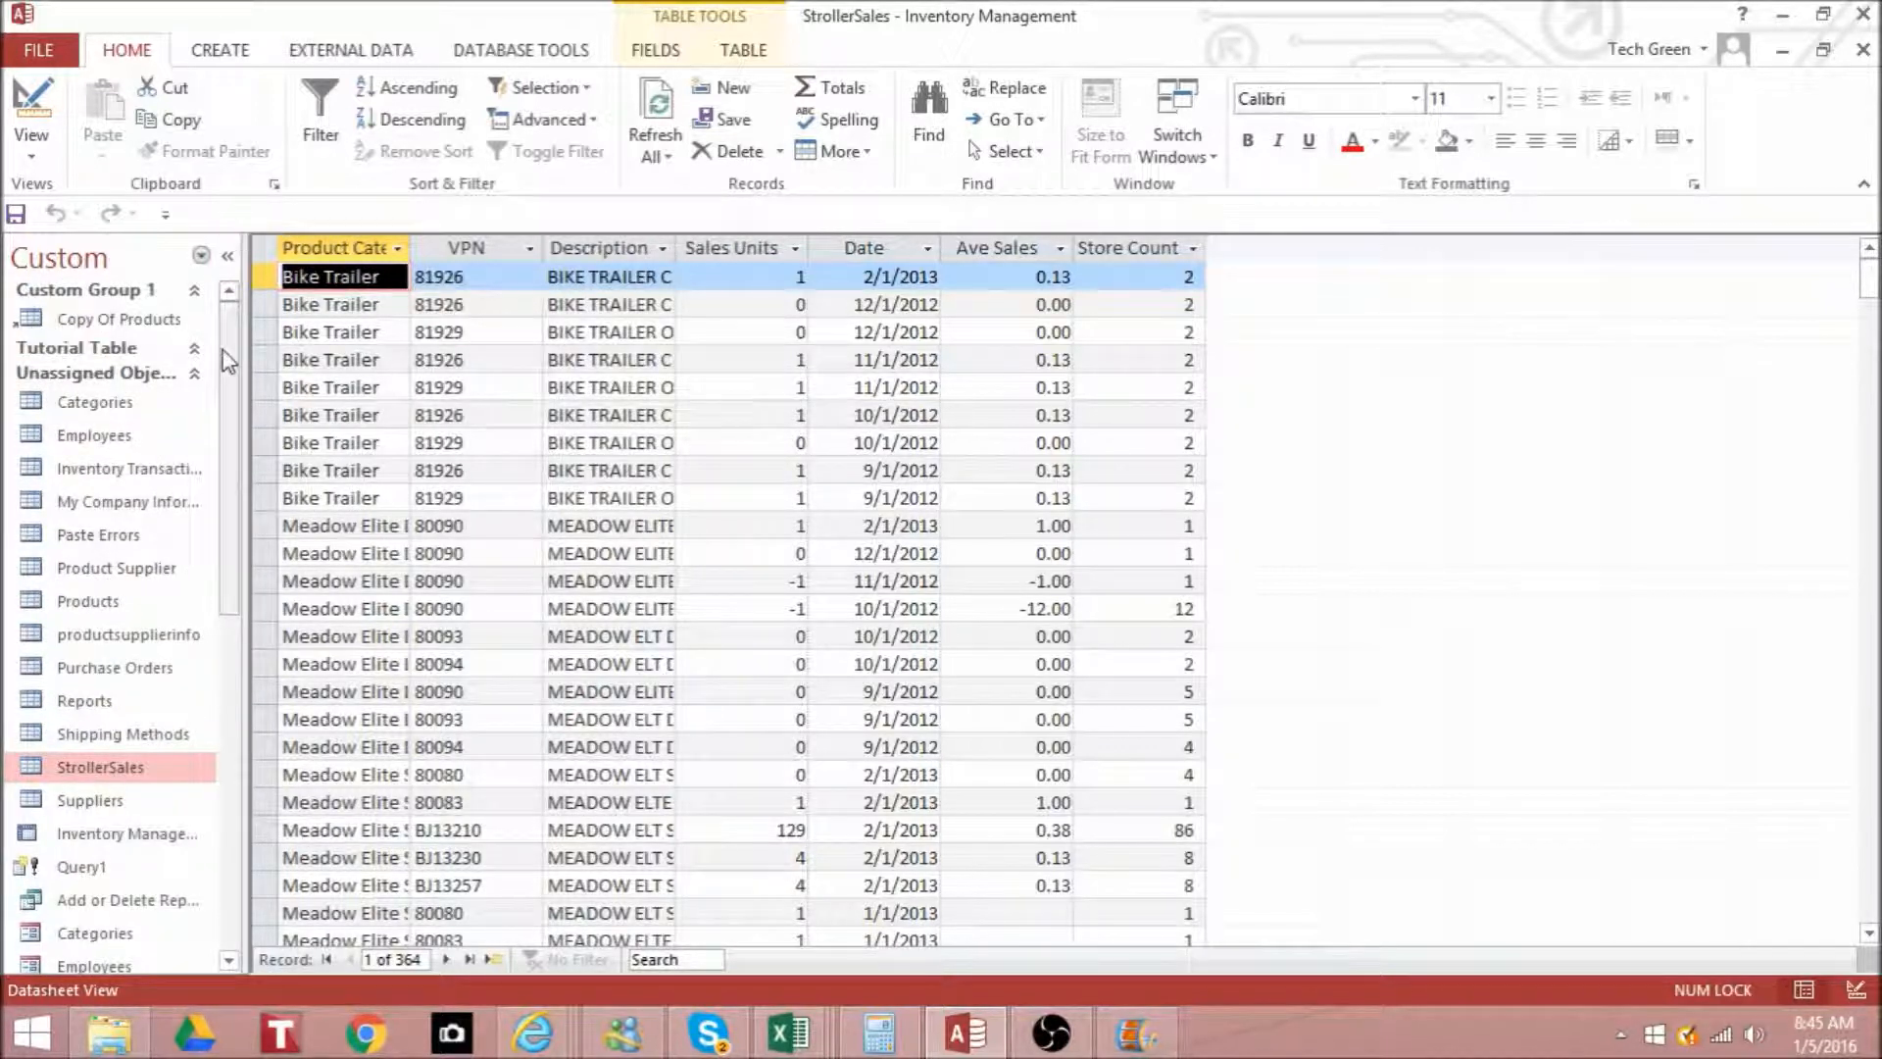
pyautogui.click(197, 348)
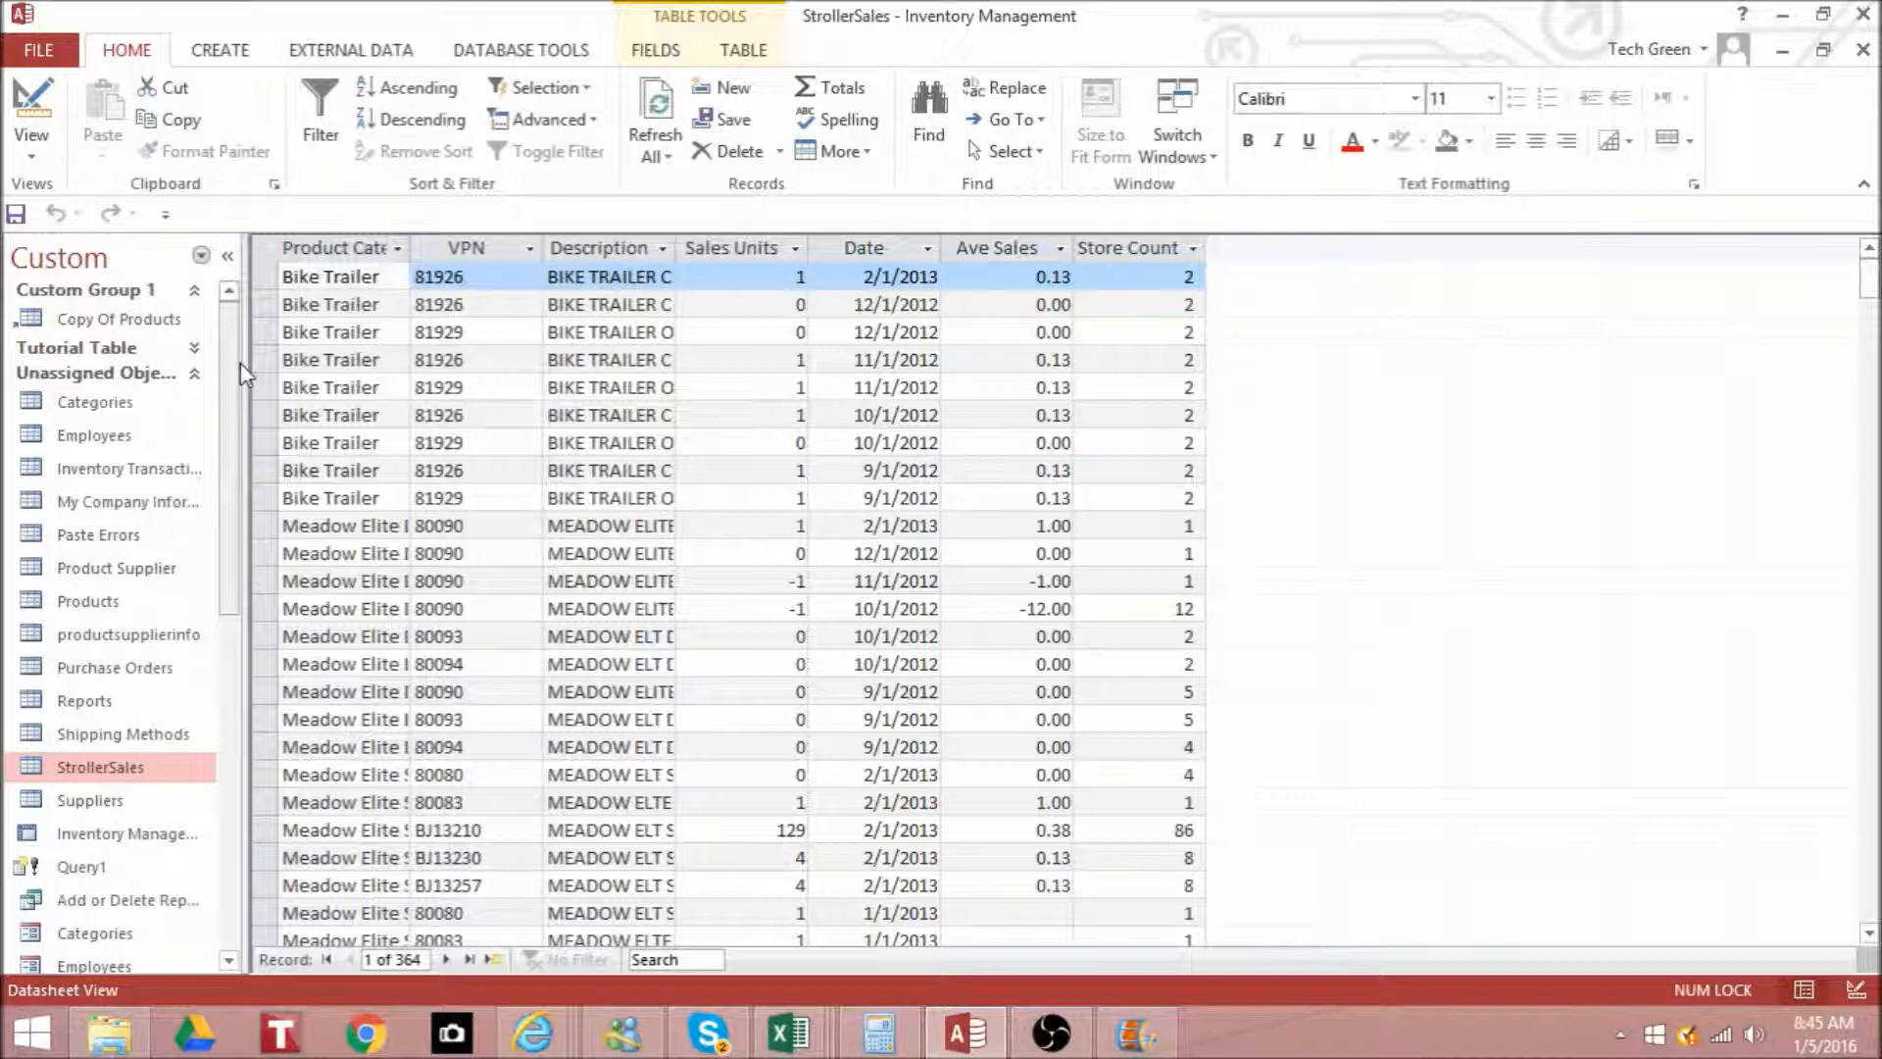
pyautogui.click(222, 57)
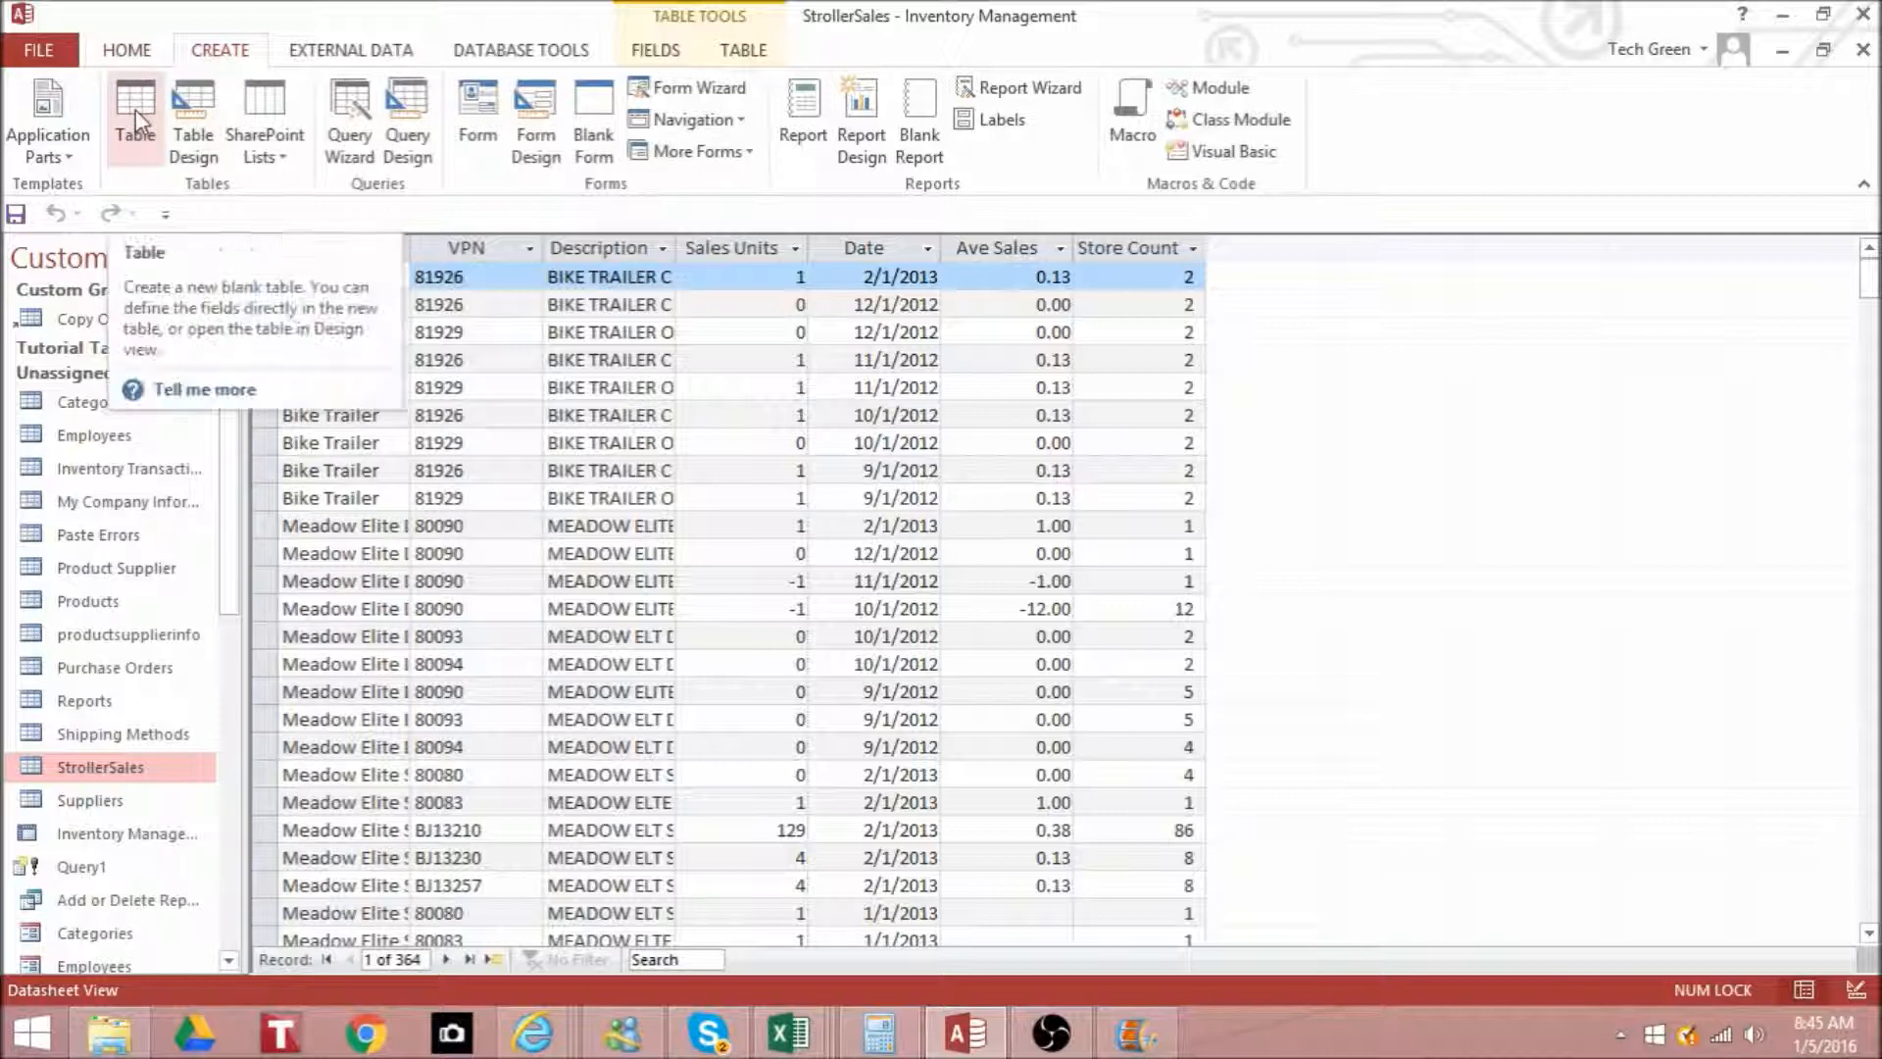
pyautogui.moveTo(226, 446); pyautogui.dragTo(244, 388)
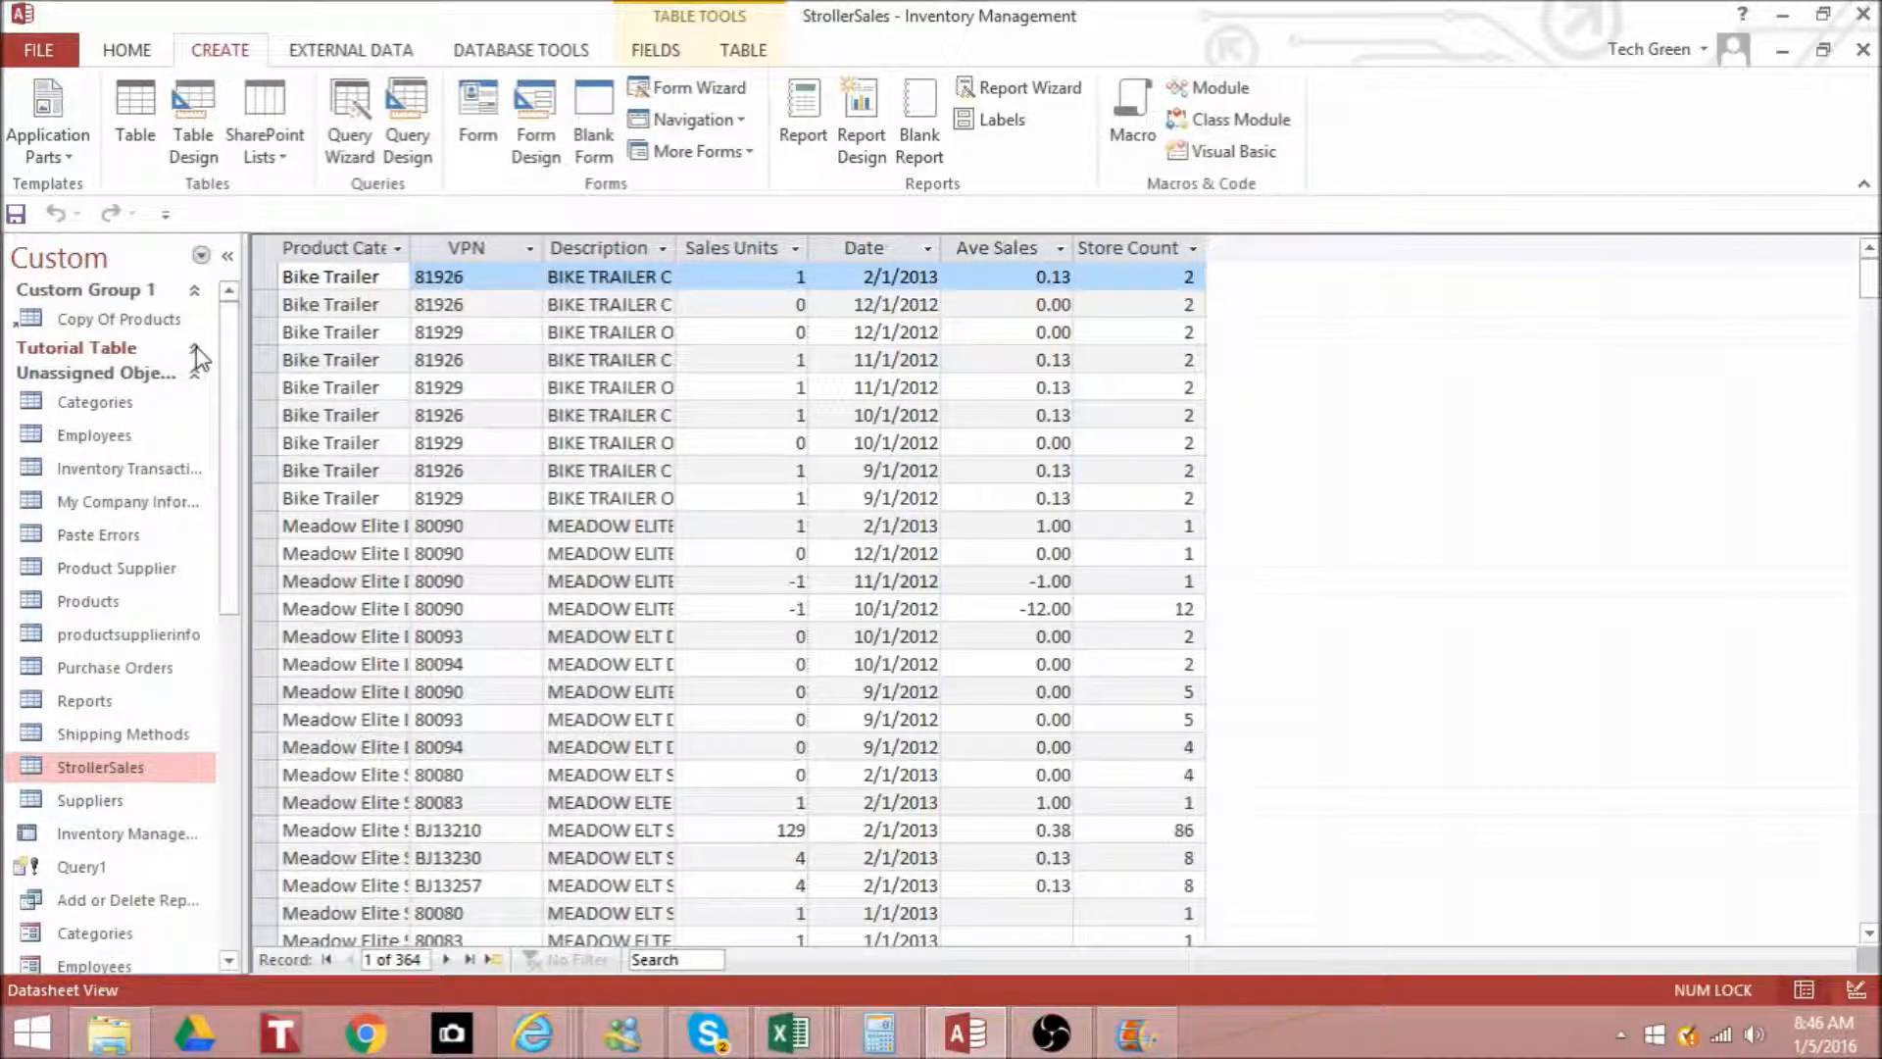
pyautogui.click(195, 290)
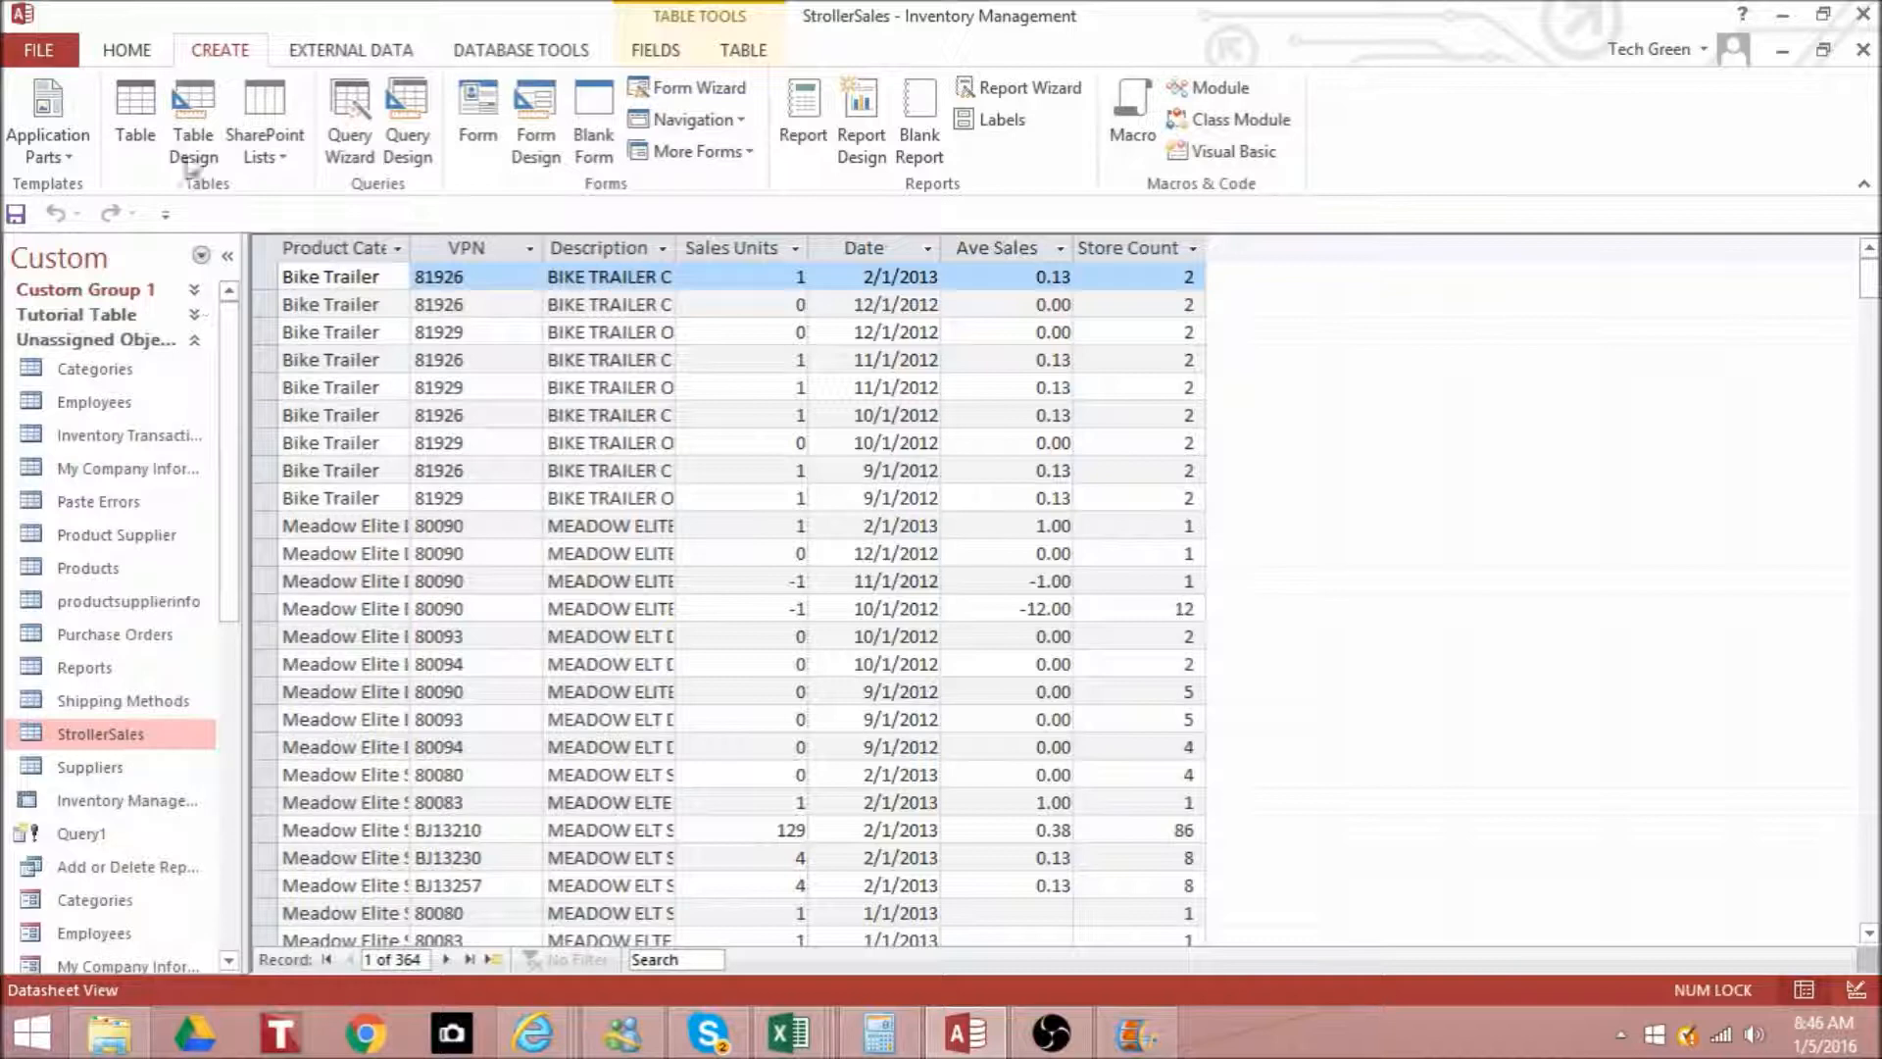
pyautogui.click(139, 124)
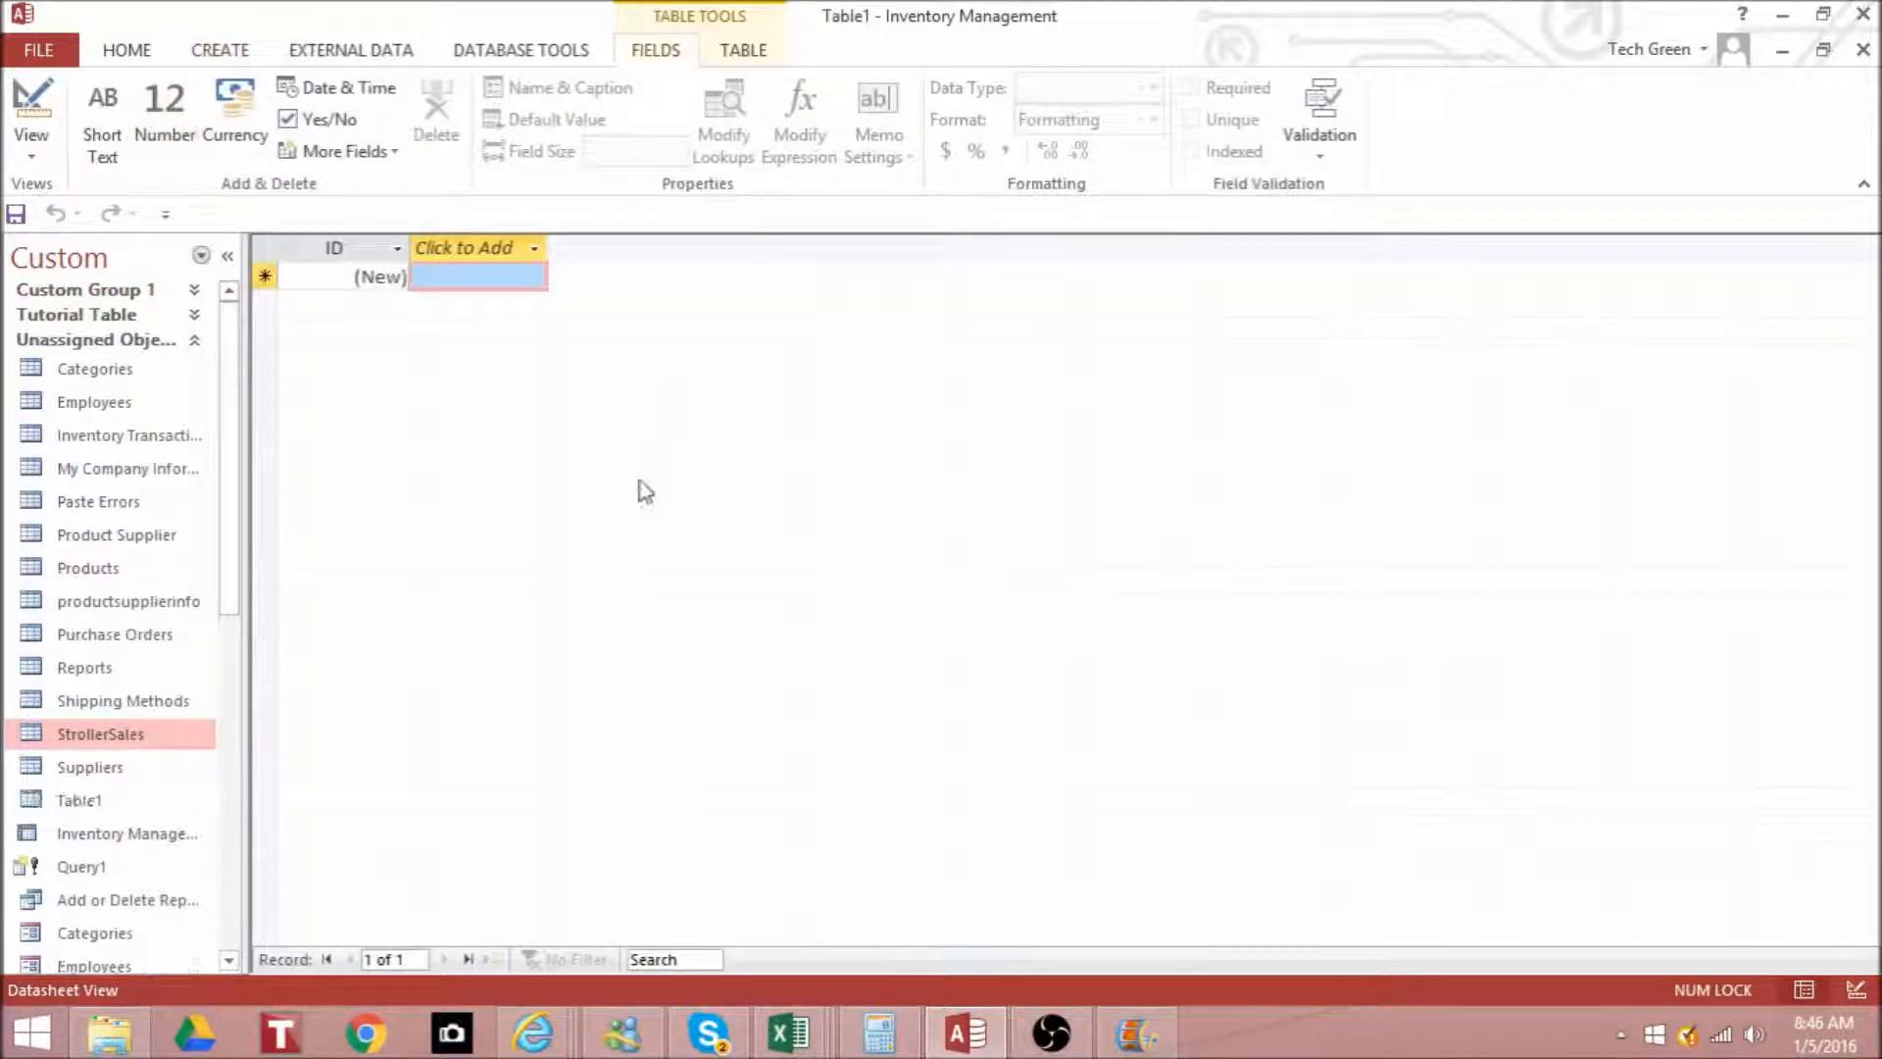
pyautogui.click(235, 52)
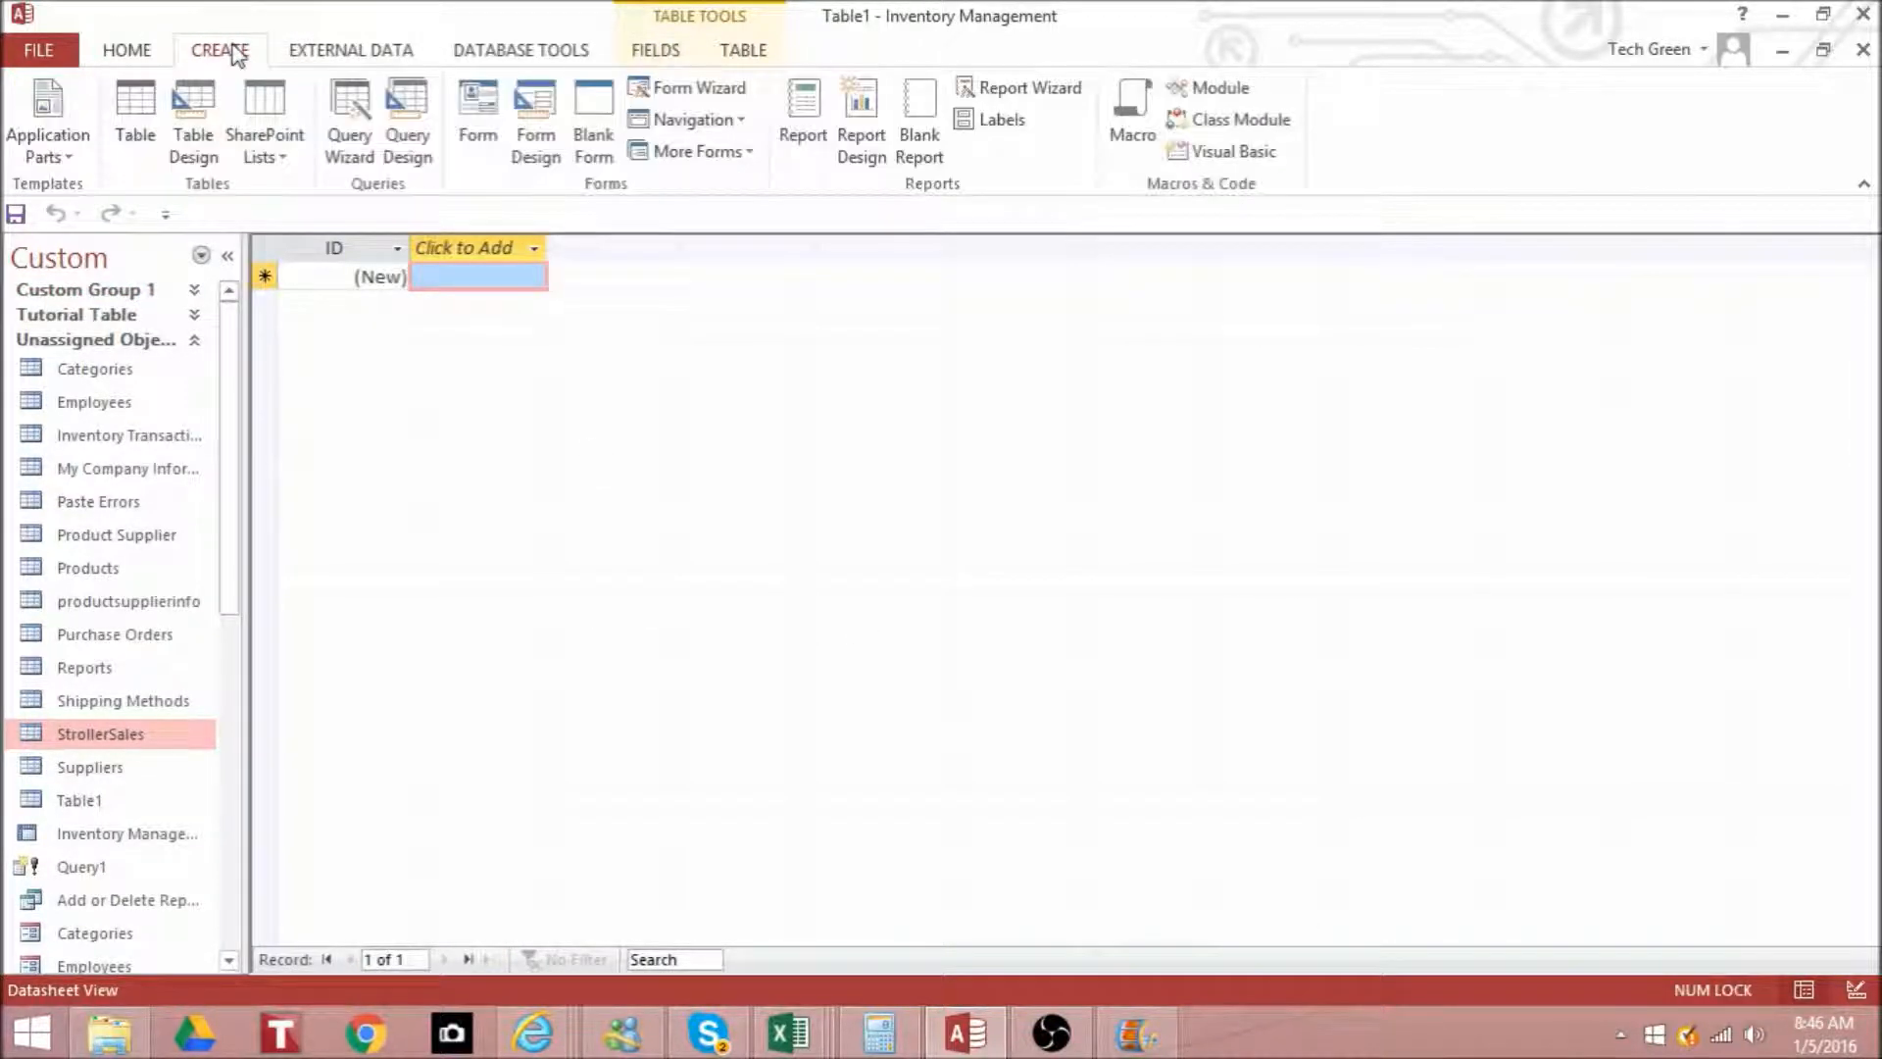
pyautogui.click(273, 249)
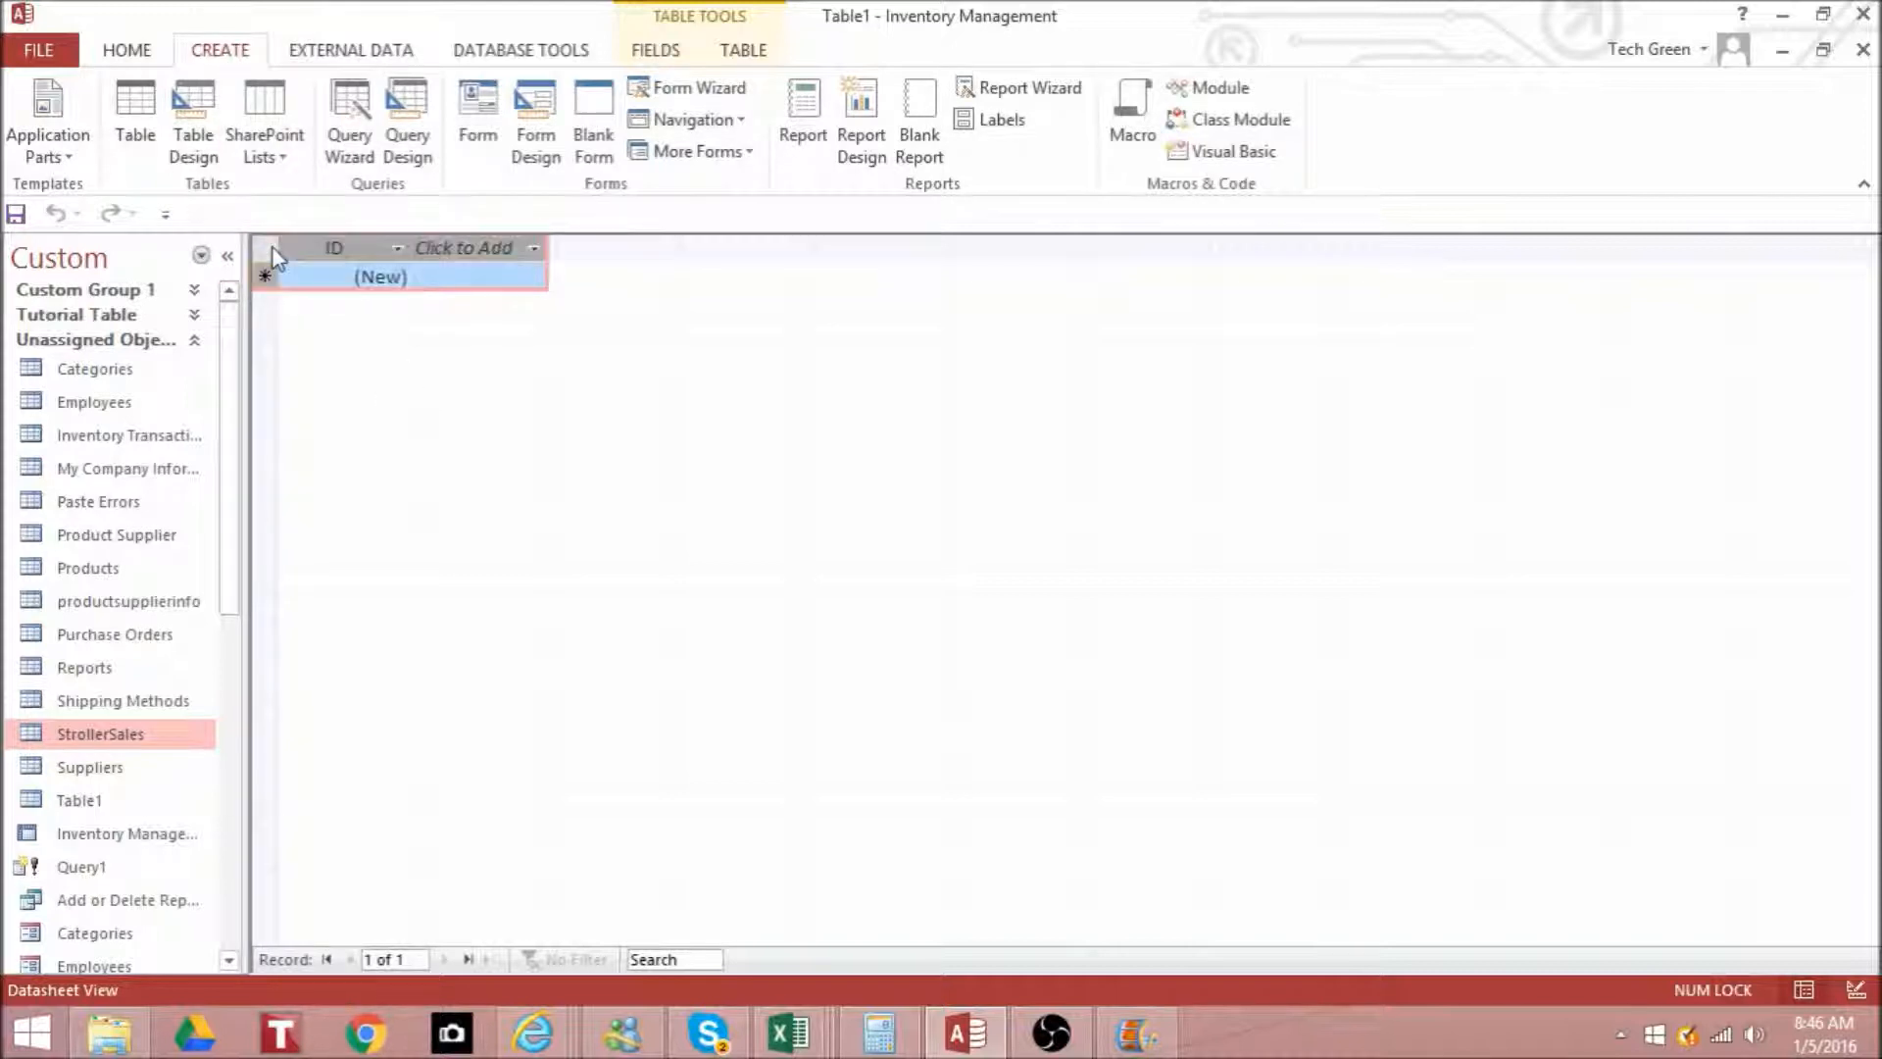
pyautogui.click(1865, 53)
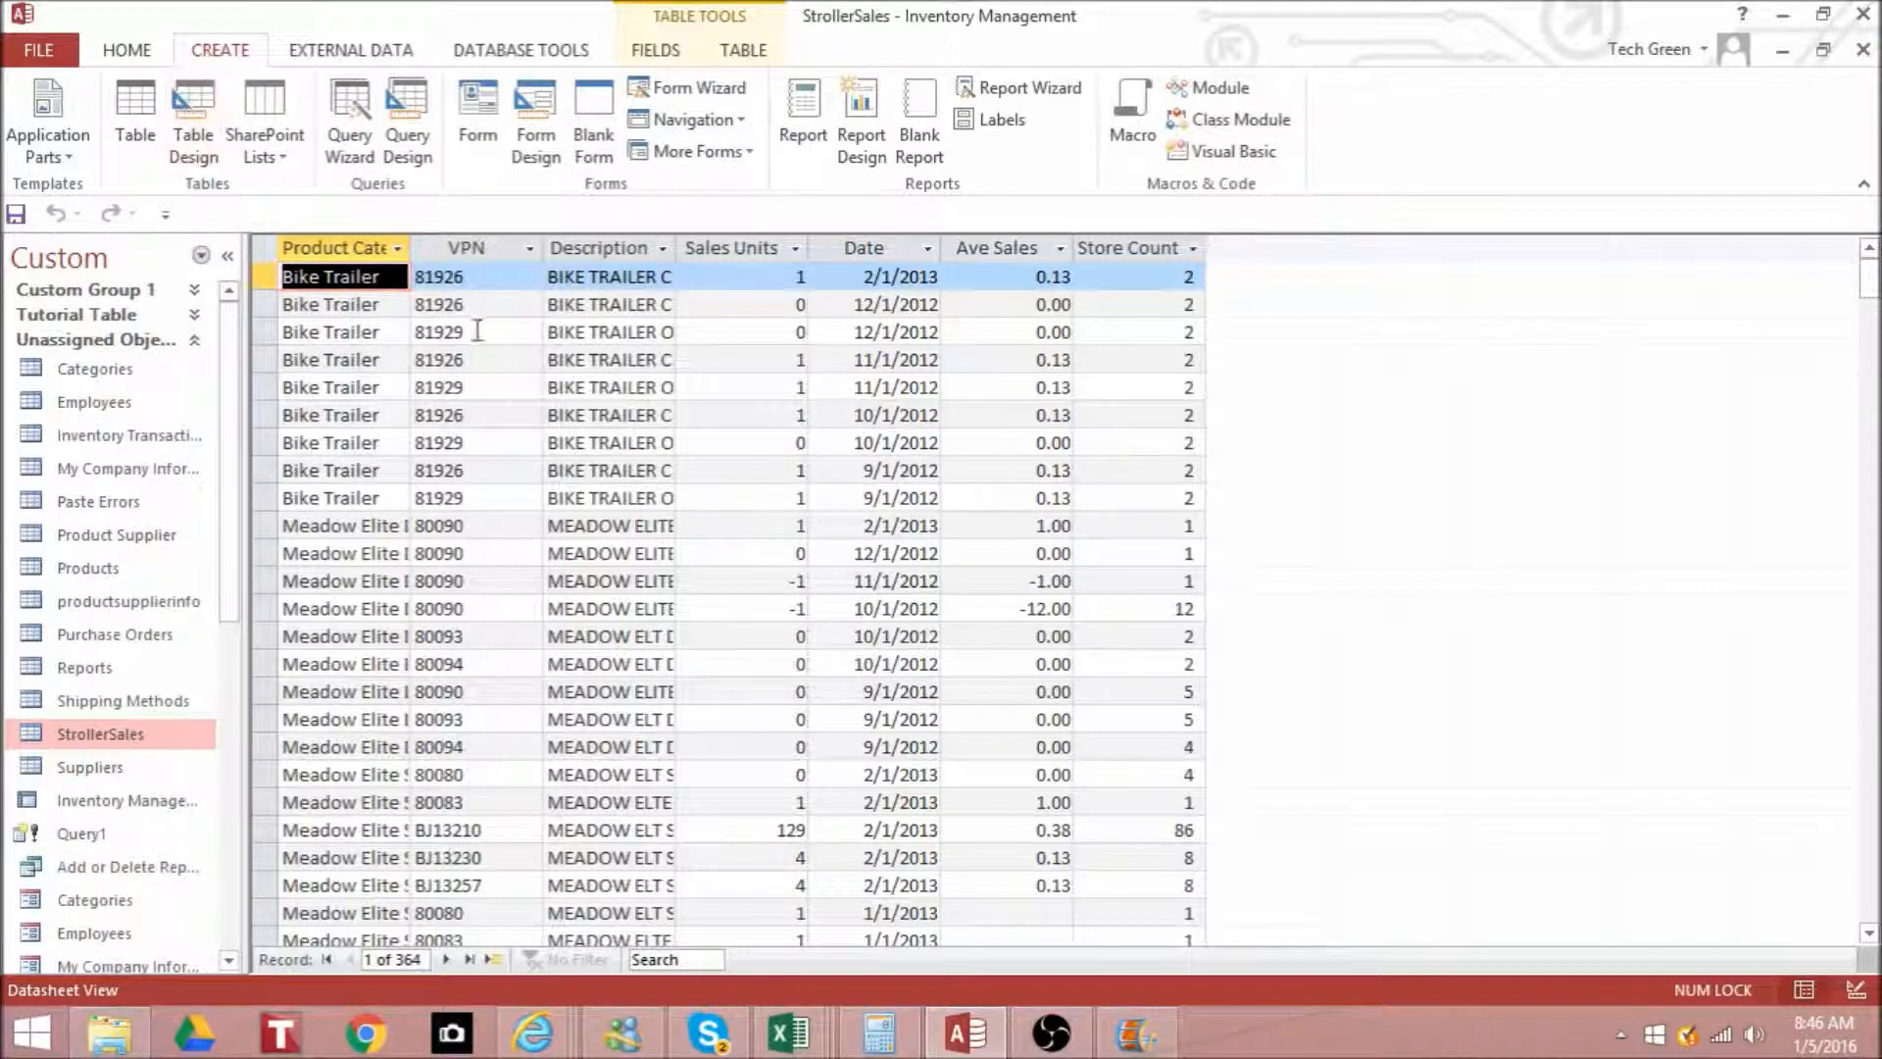
pyautogui.click(1863, 51)
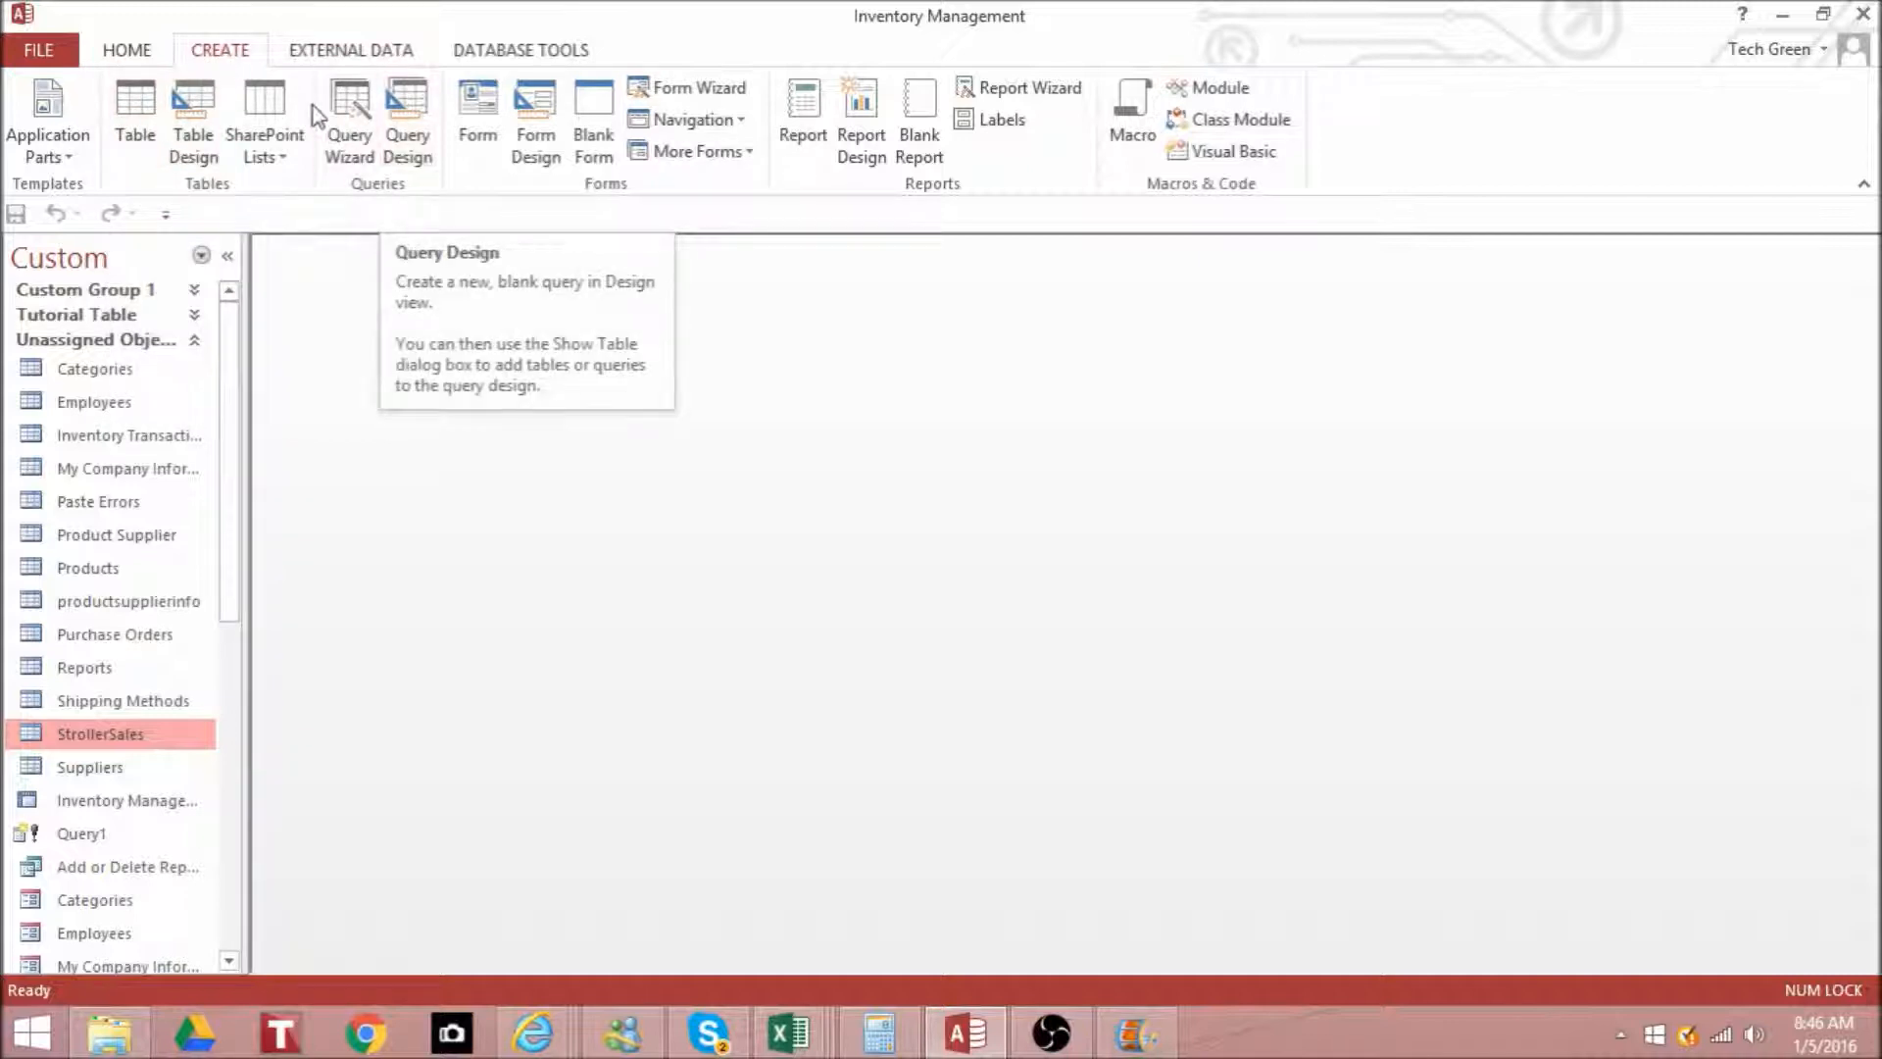
pyautogui.click(143, 104)
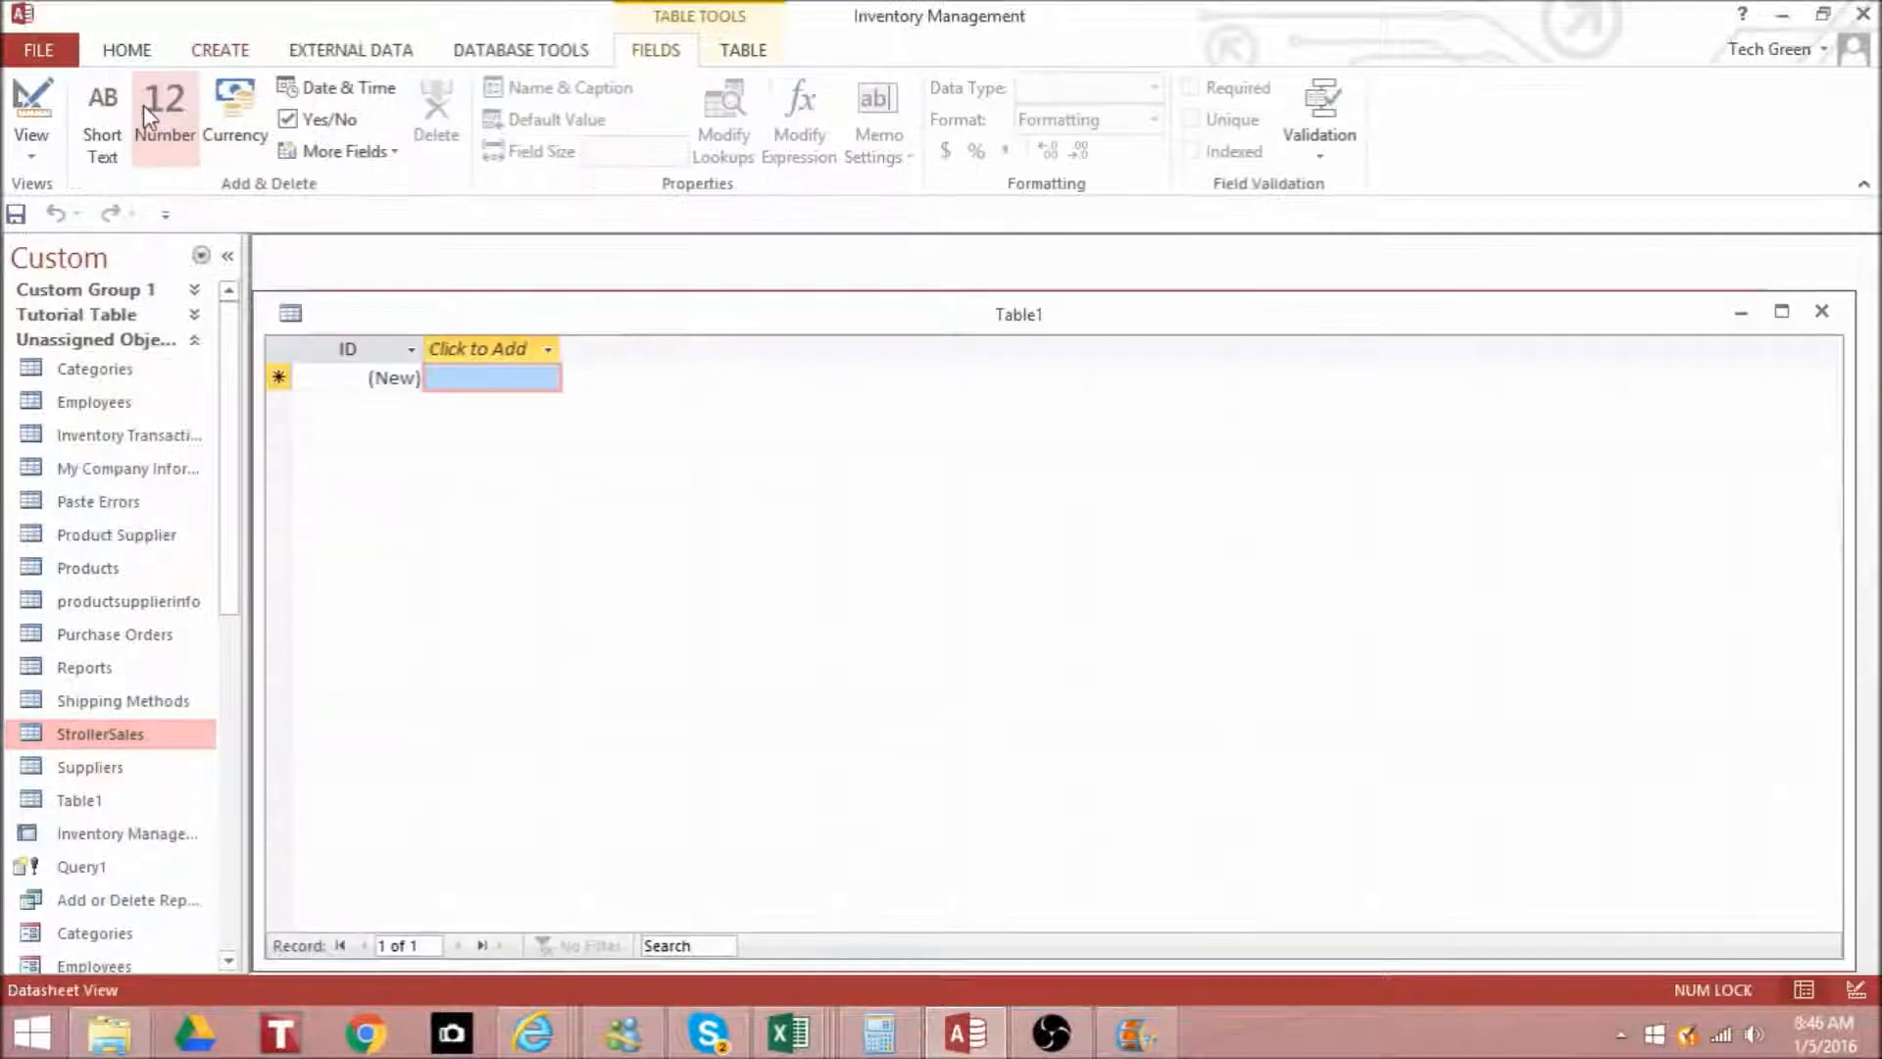
pyautogui.click(1823, 314)
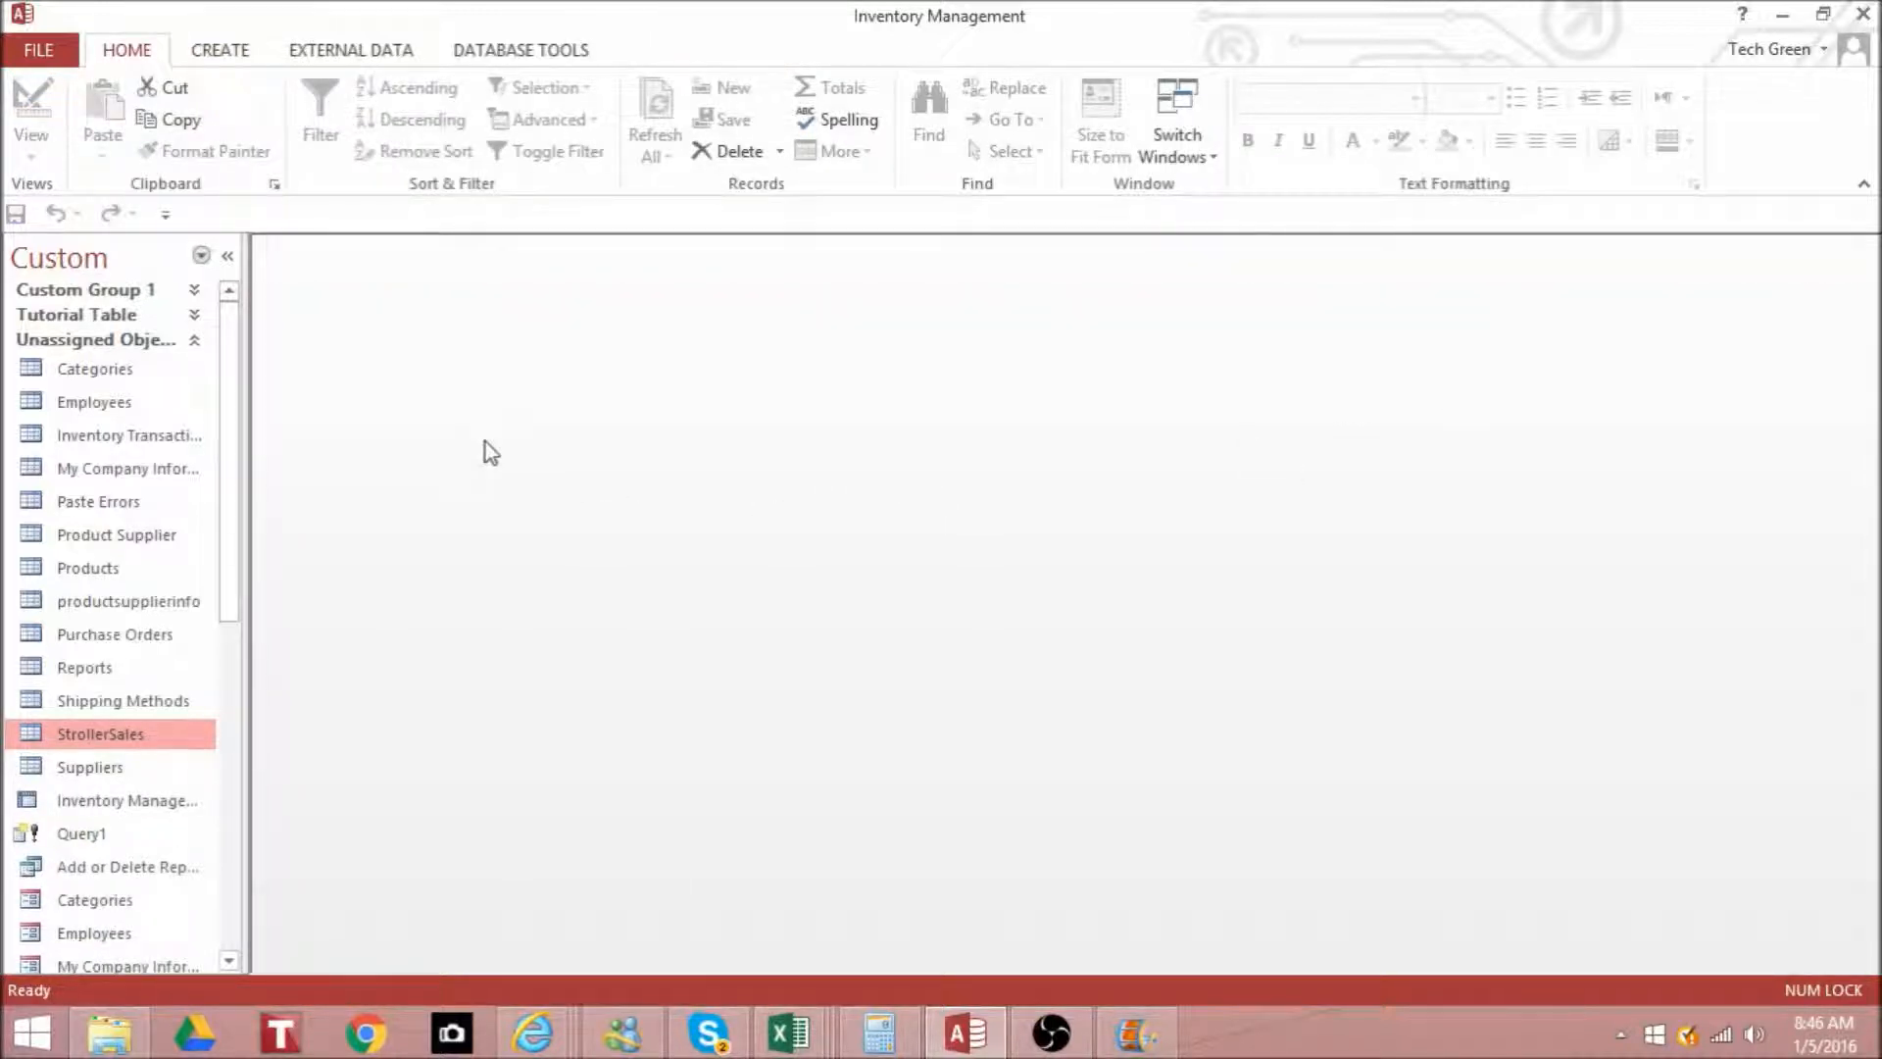
# - Start bringing in external data from an Excel spreadsheet as a linked table, and clear the prefilled source file path
pyautogui.click(358, 56)
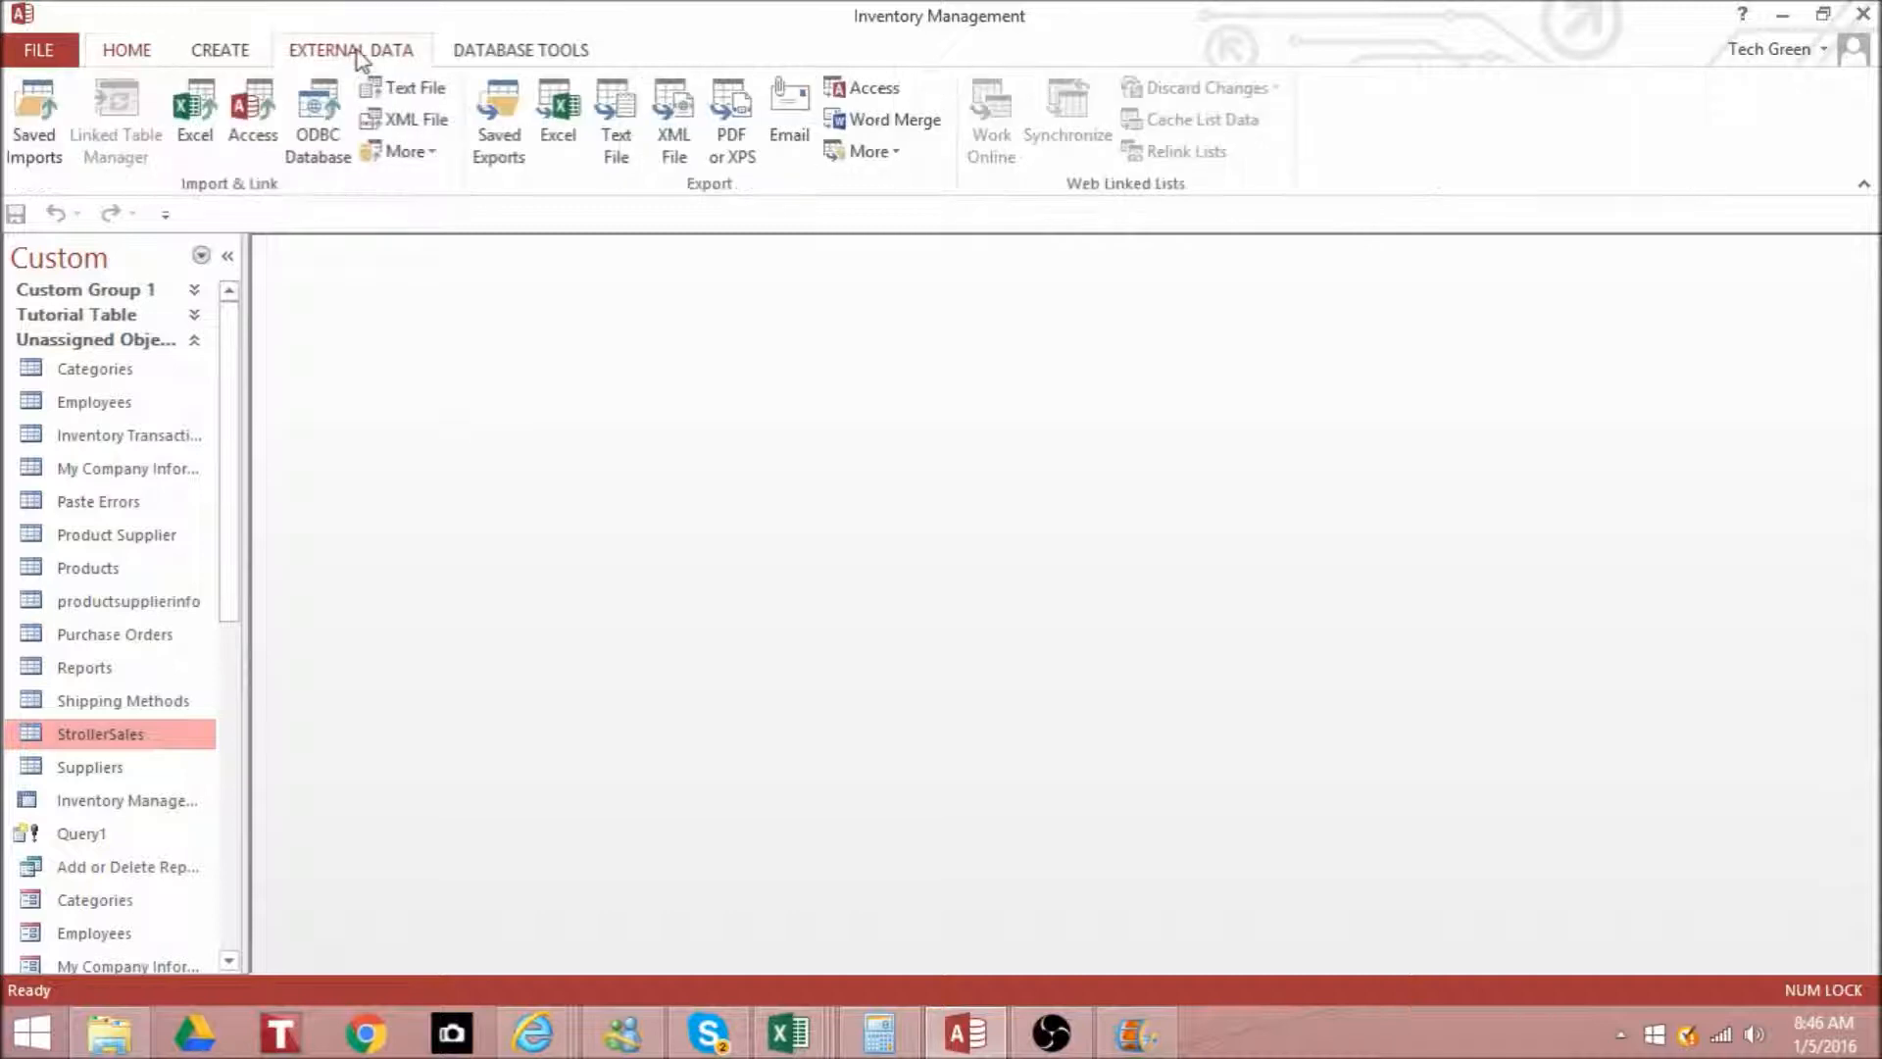
pyautogui.click(201, 116)
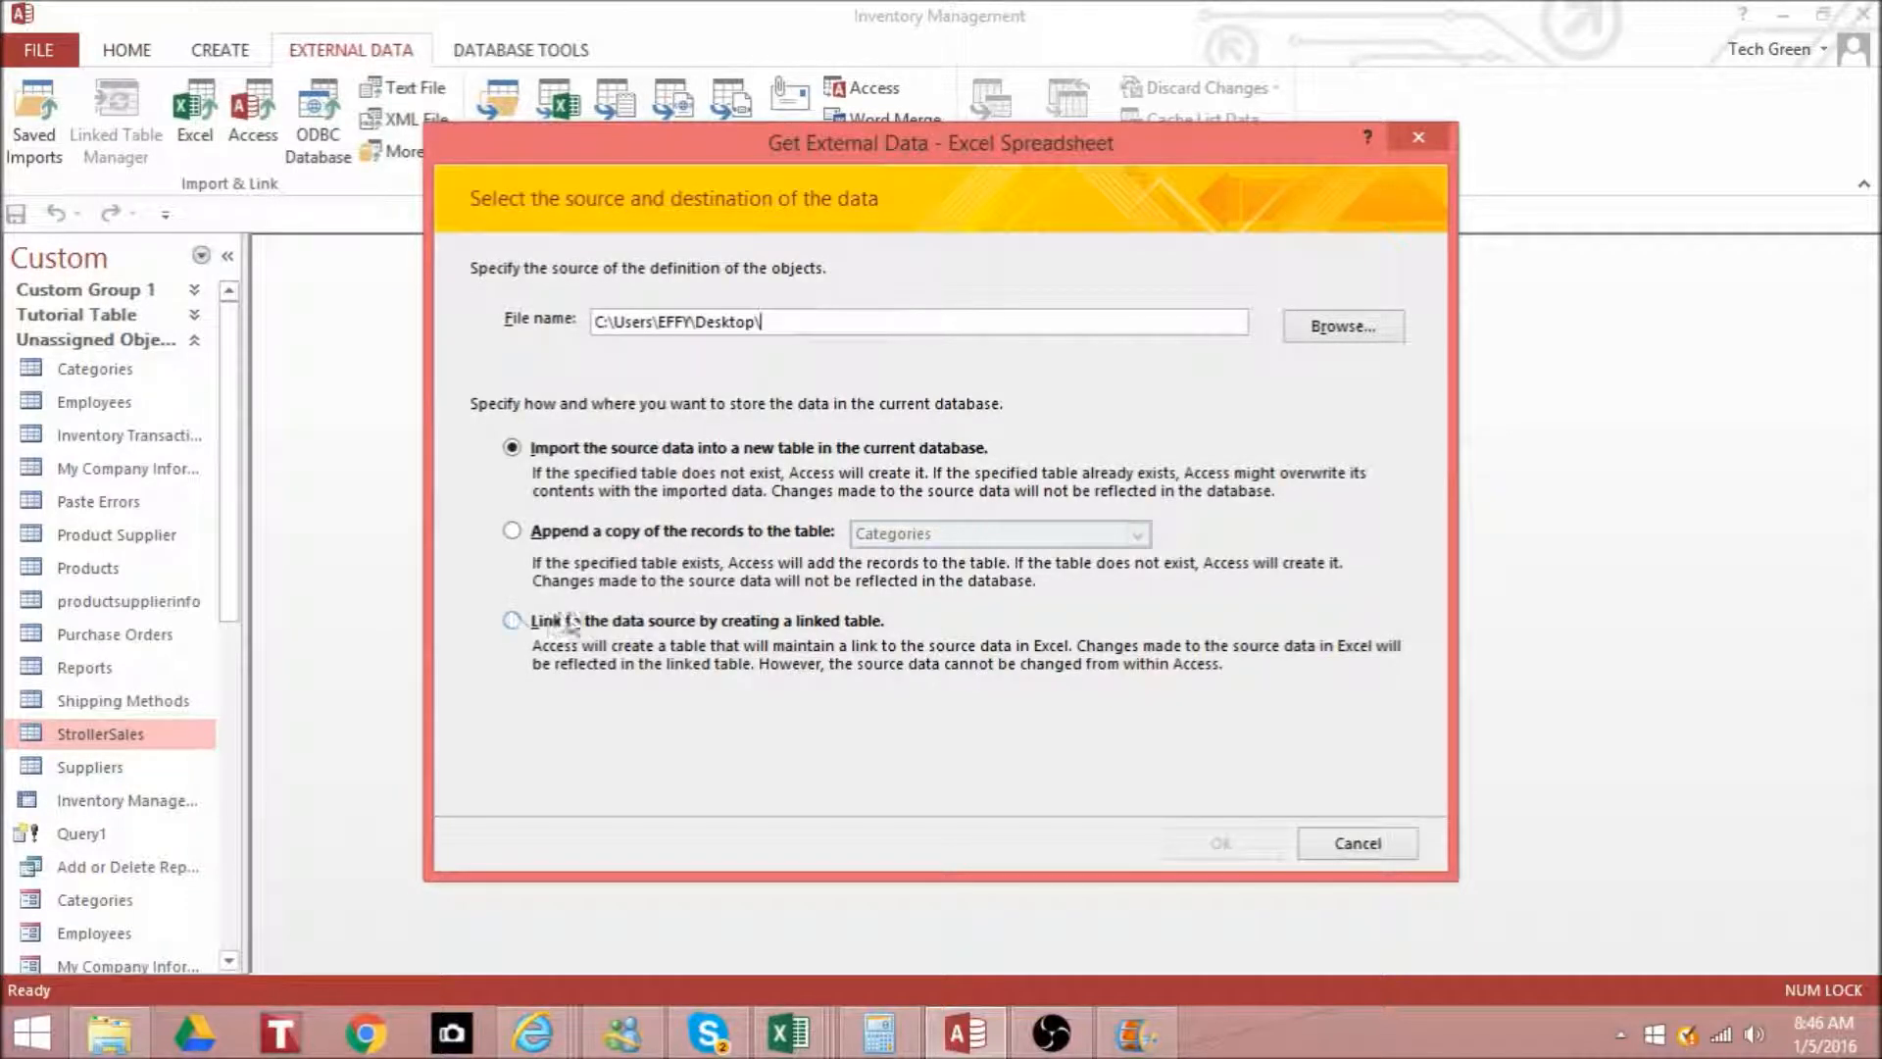
pyautogui.click(512, 622)
pyautogui.moveTo(905, 324); pyautogui.dragTo(506, 316)
pyautogui.press('BackSpace')
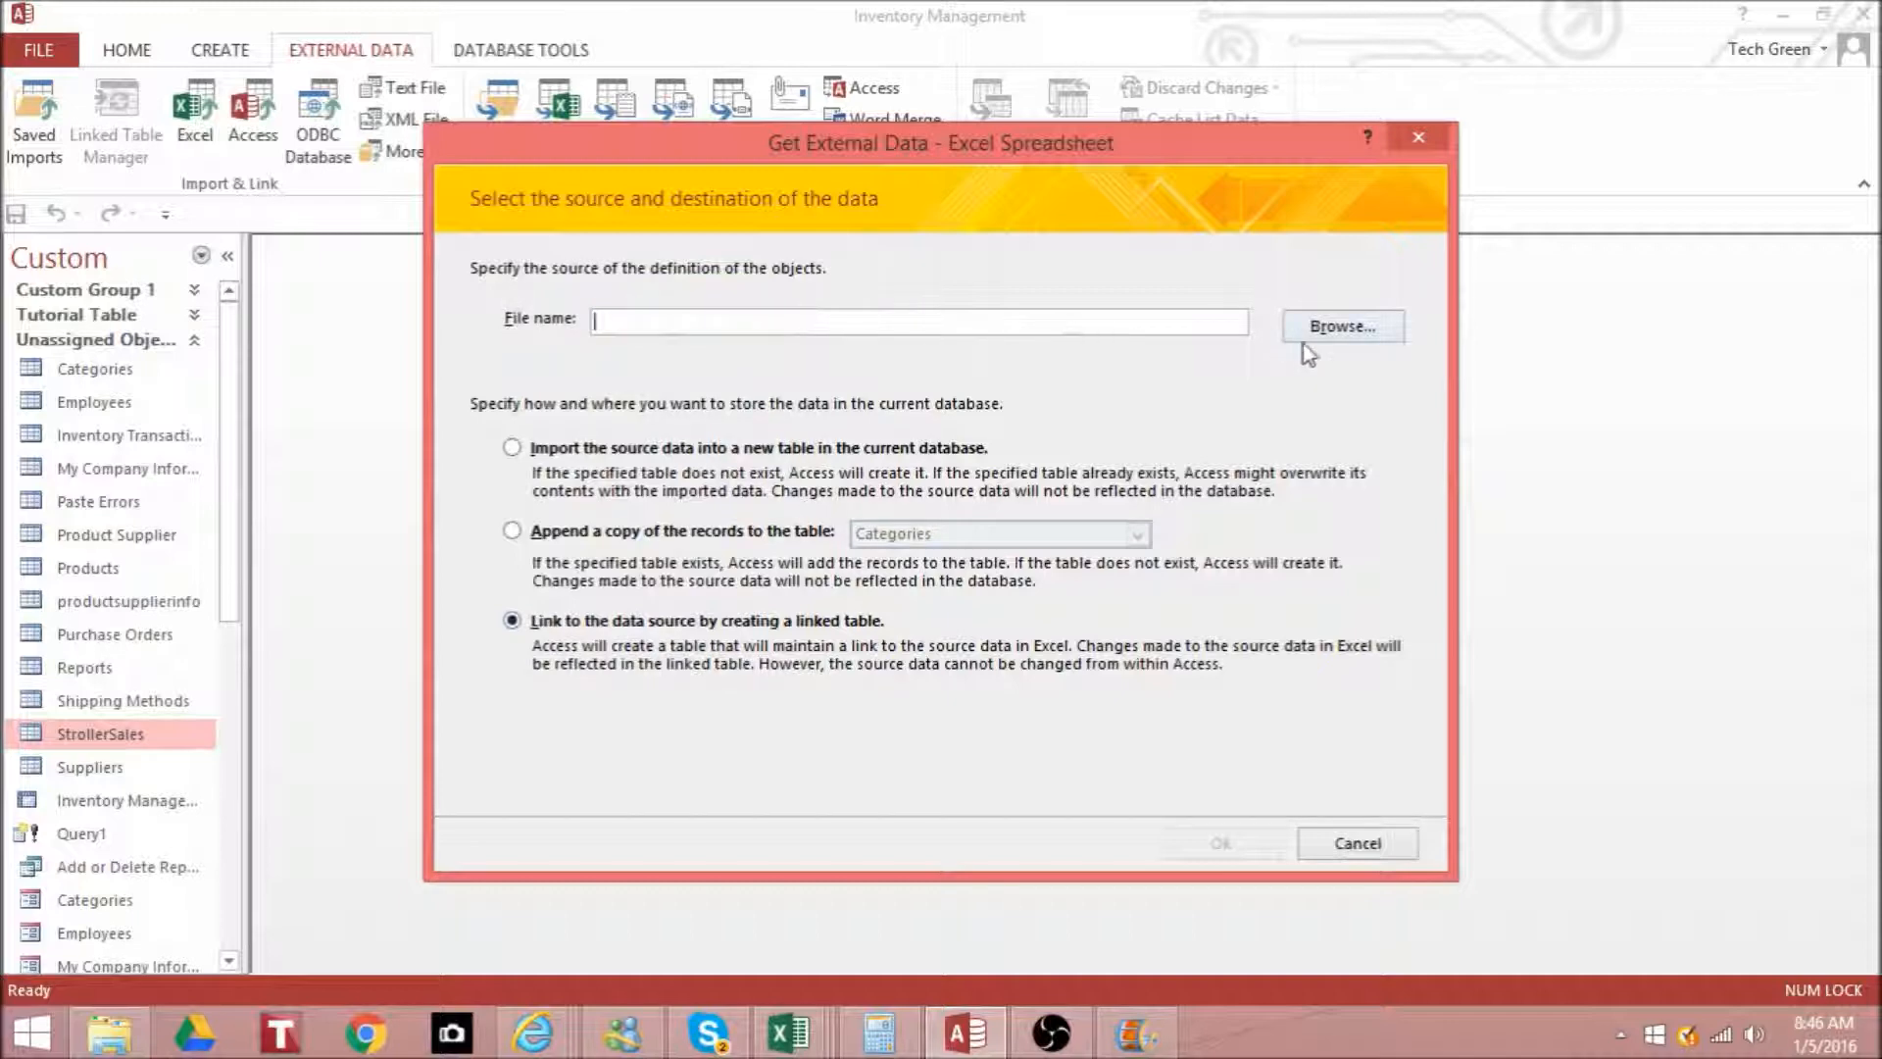
# - Choose the Append.xlsx workbook on the Desktop as the link source and proceed to the worksheet selection
pyautogui.click(1343, 326)
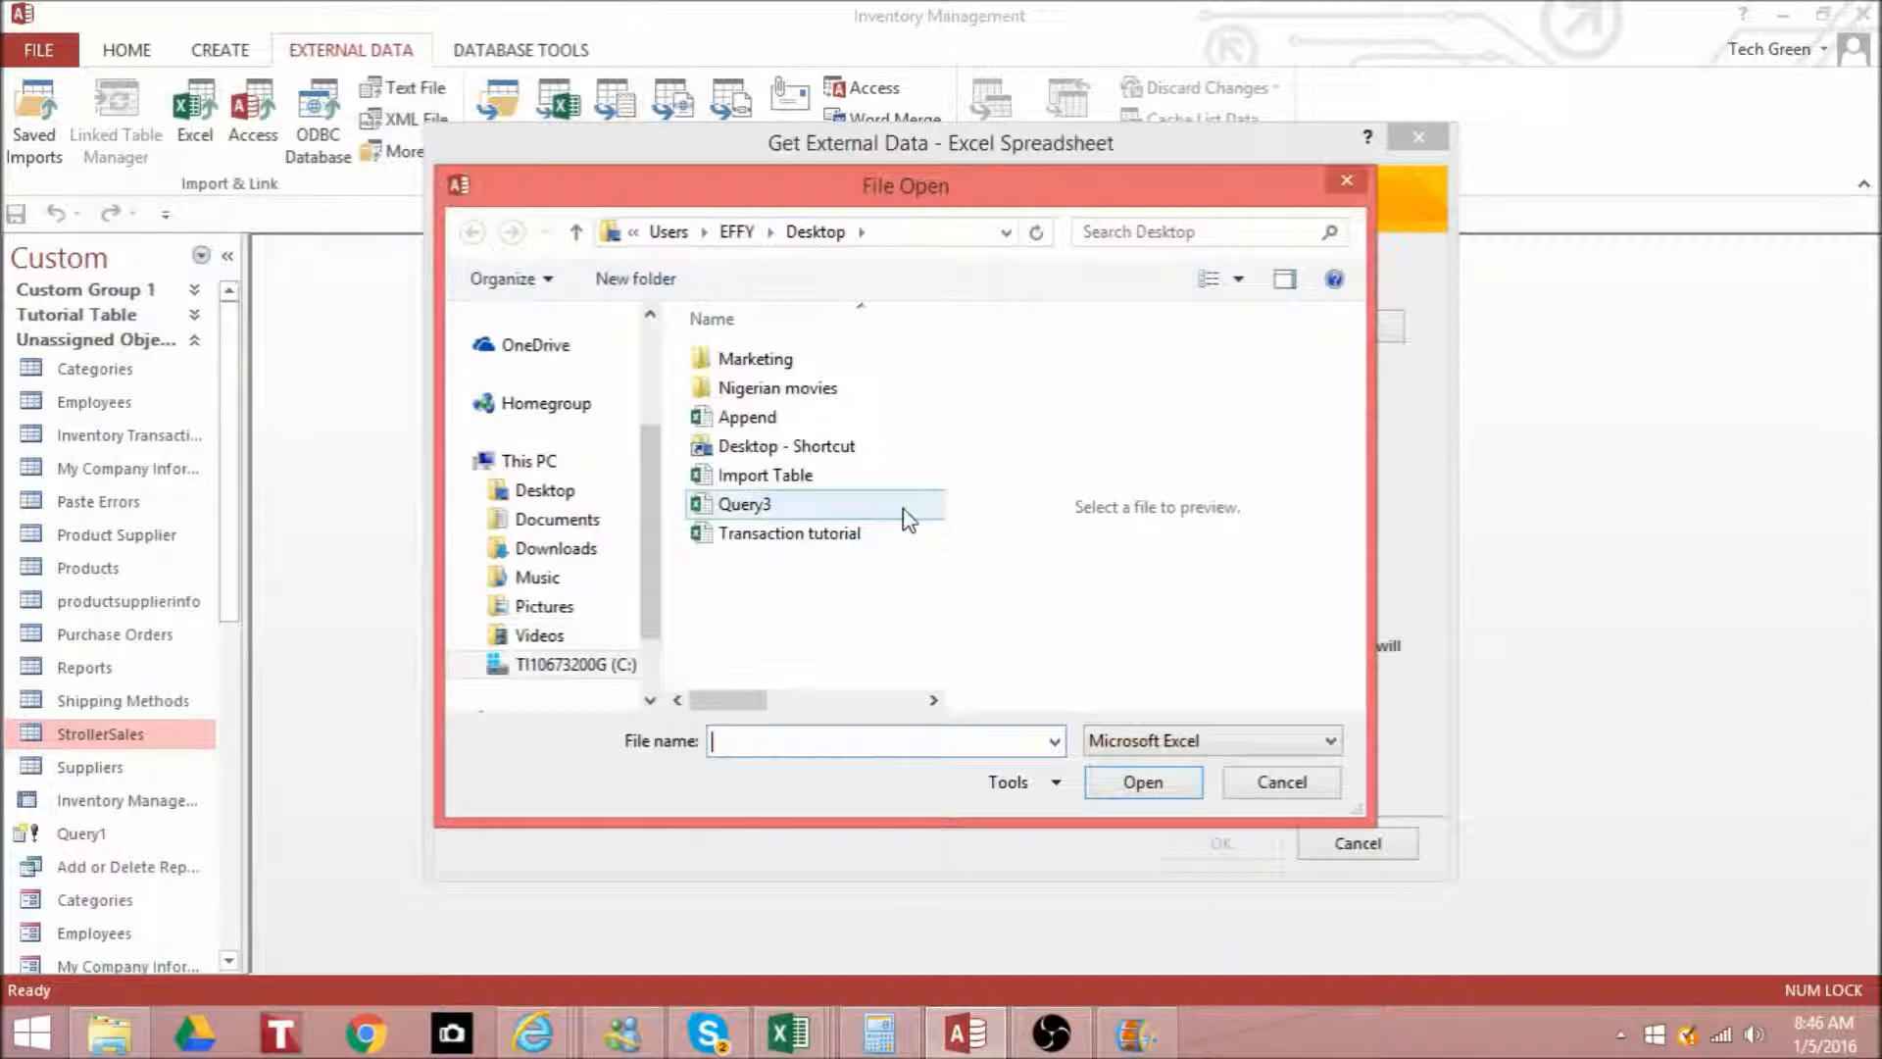
pyautogui.click(876, 485)
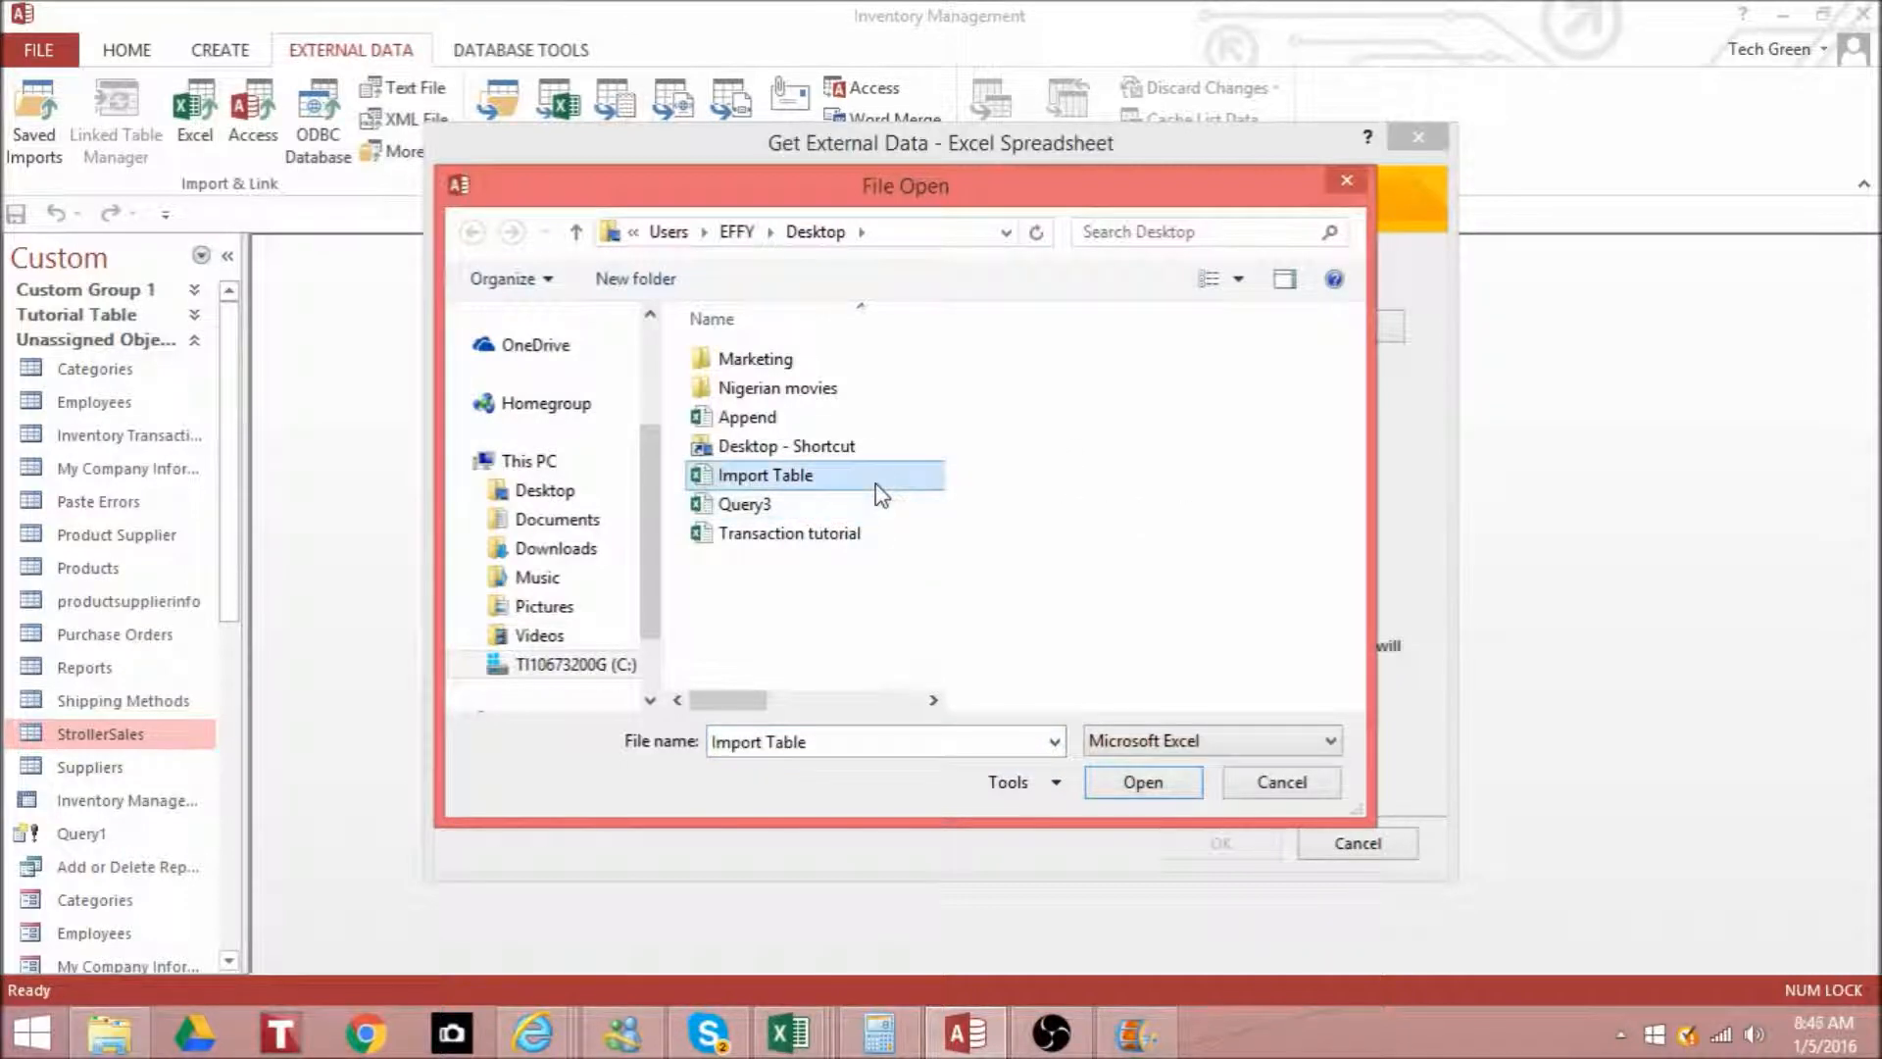
pyautogui.click(850, 417)
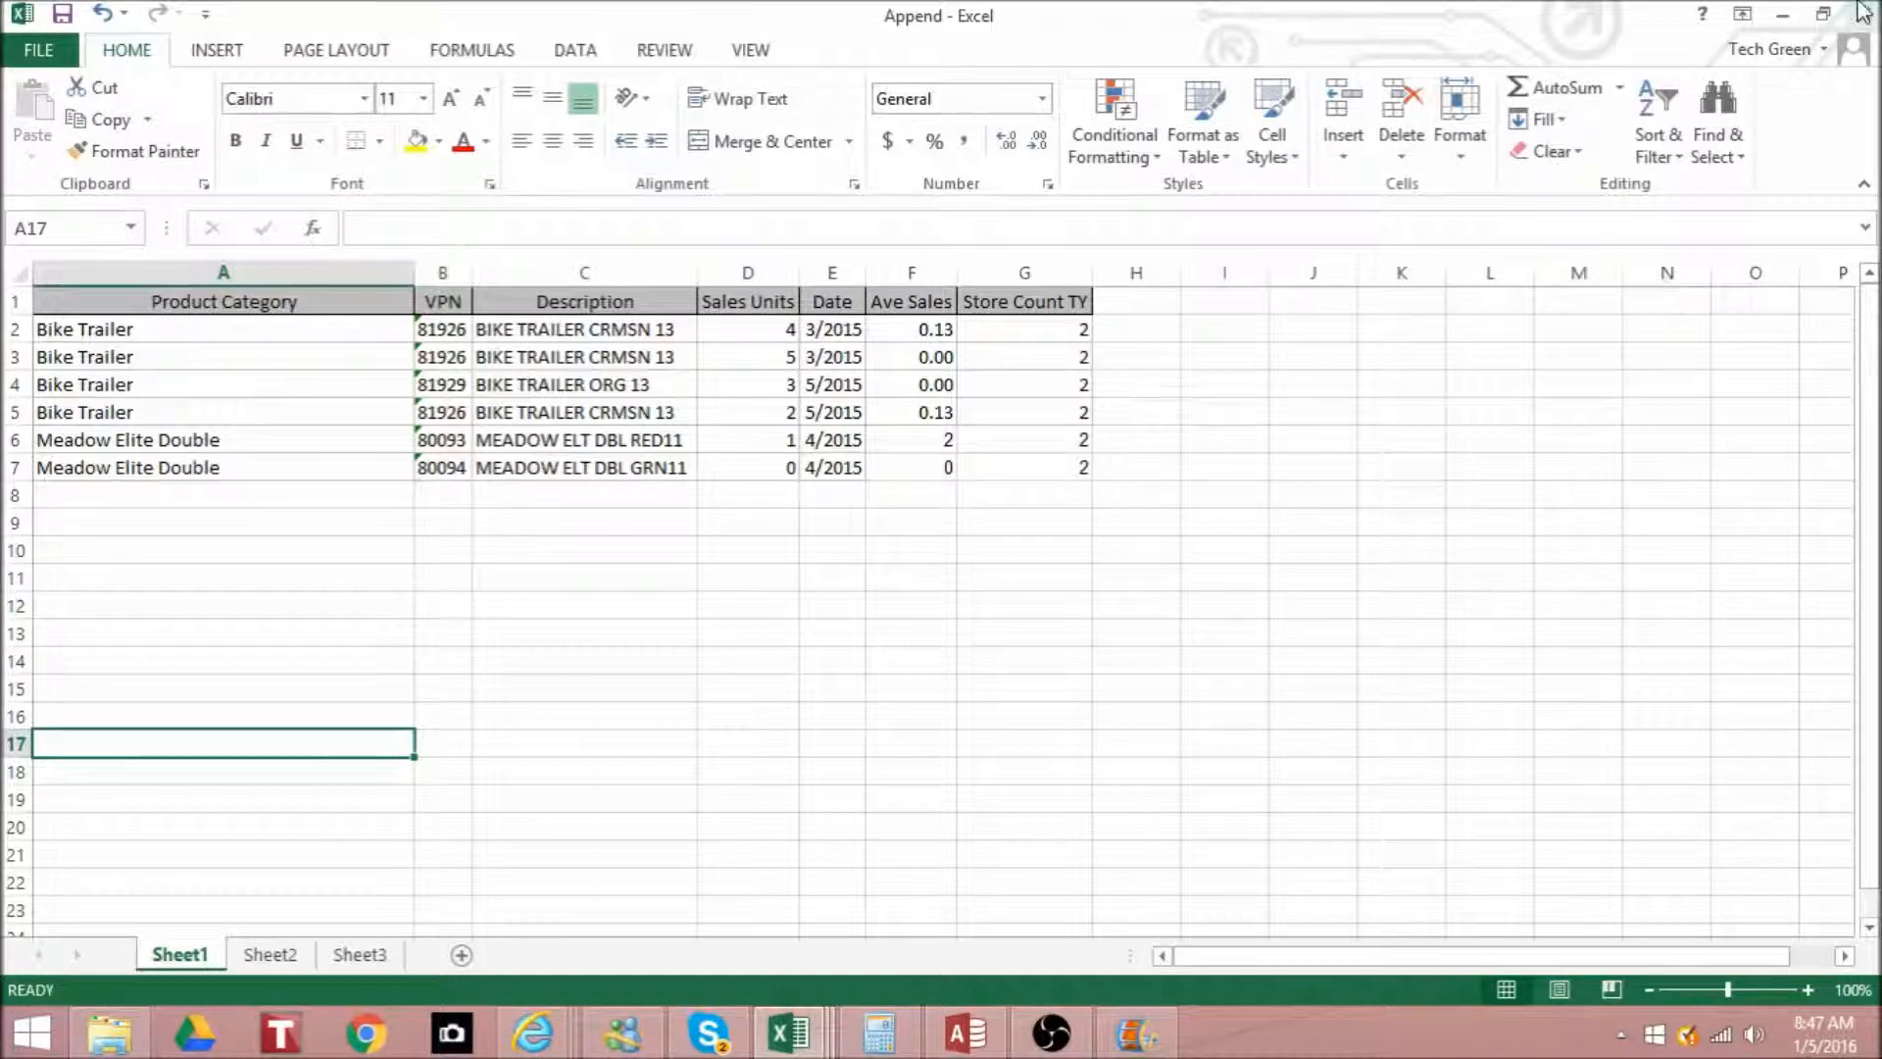
pyautogui.click(968, 1031)
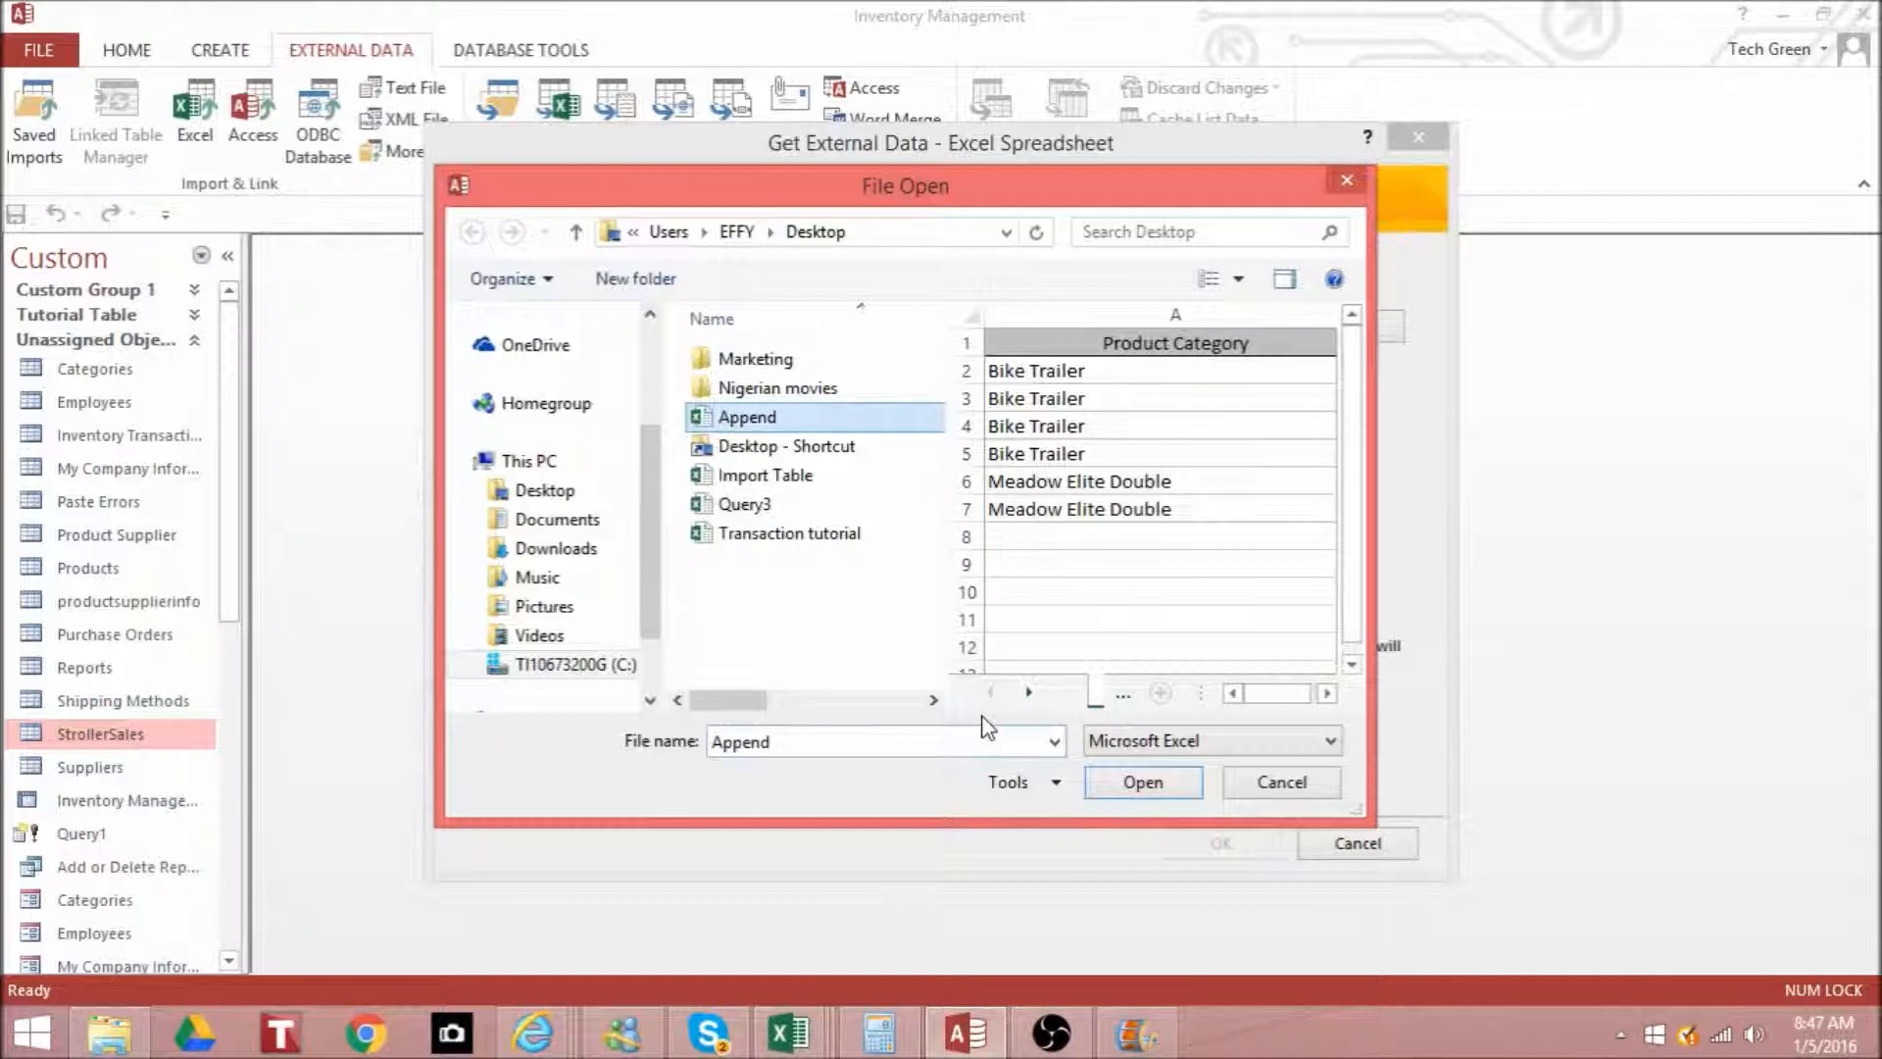
pyautogui.click(1143, 782)
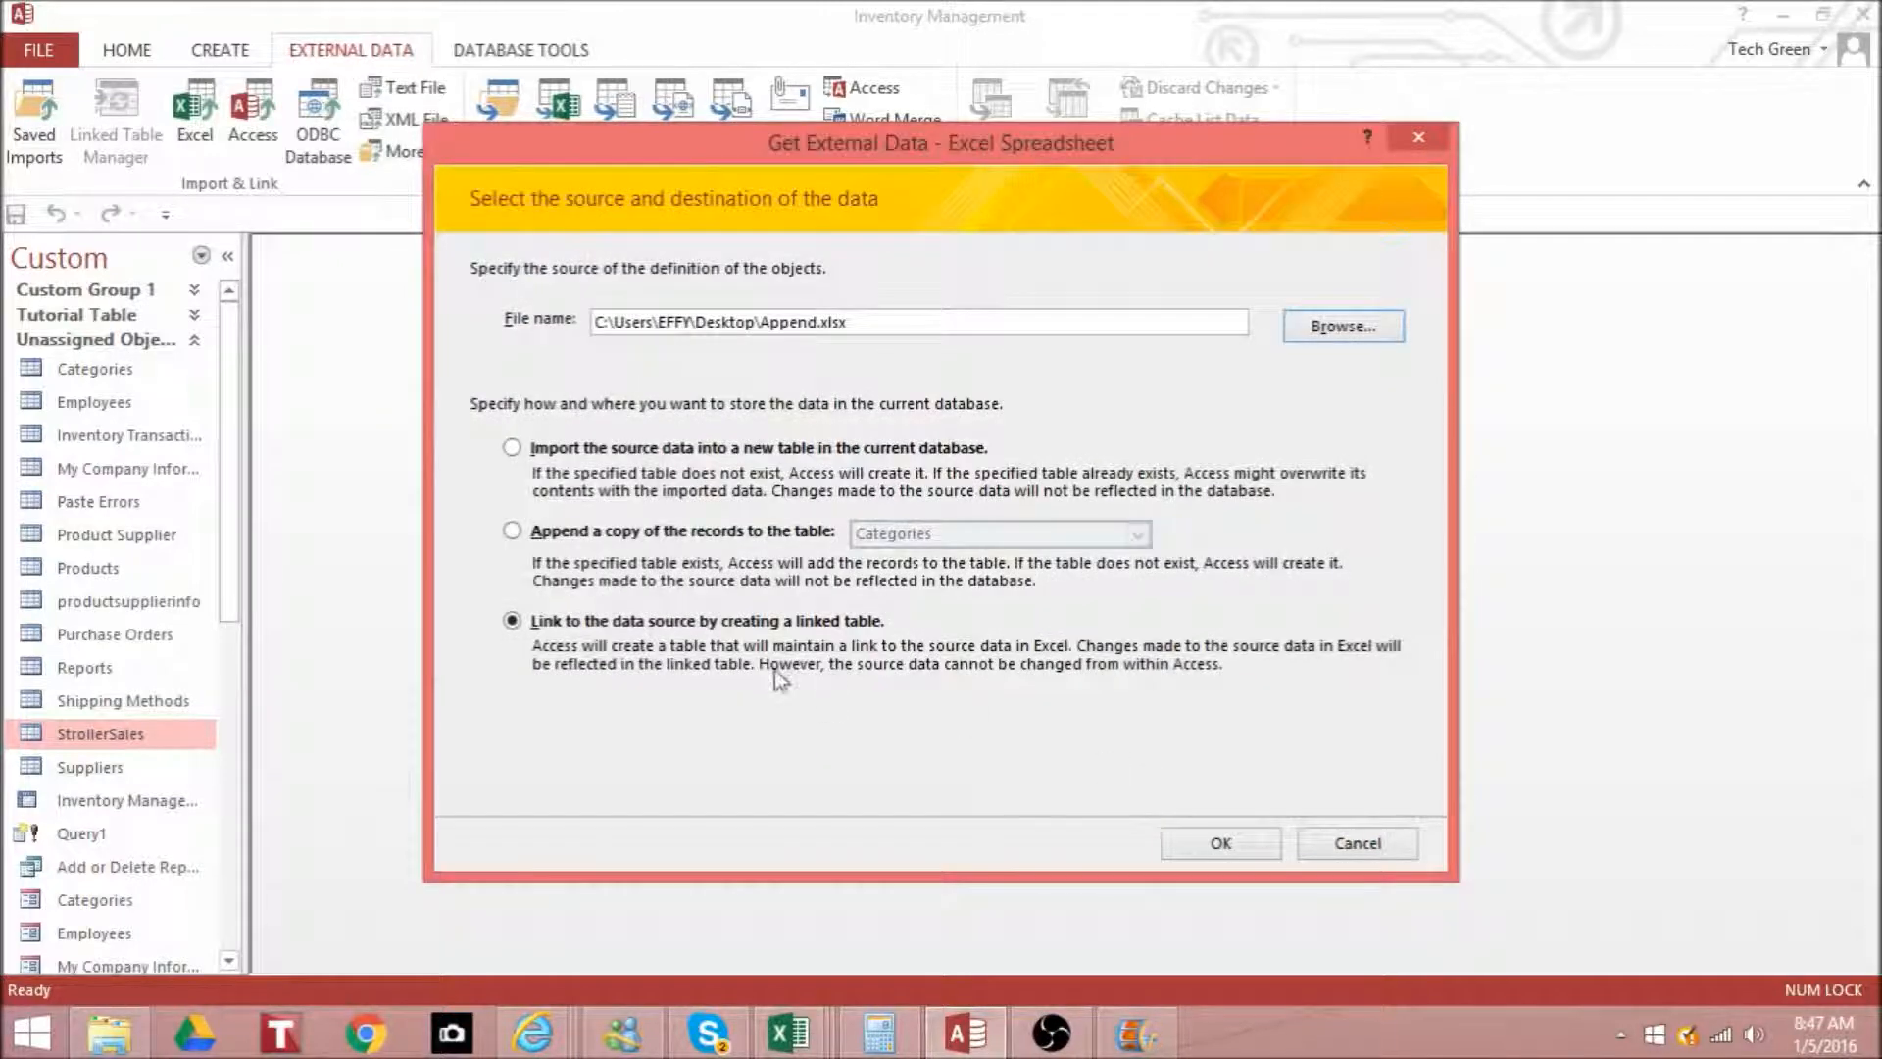
pyautogui.click(1265, 845)
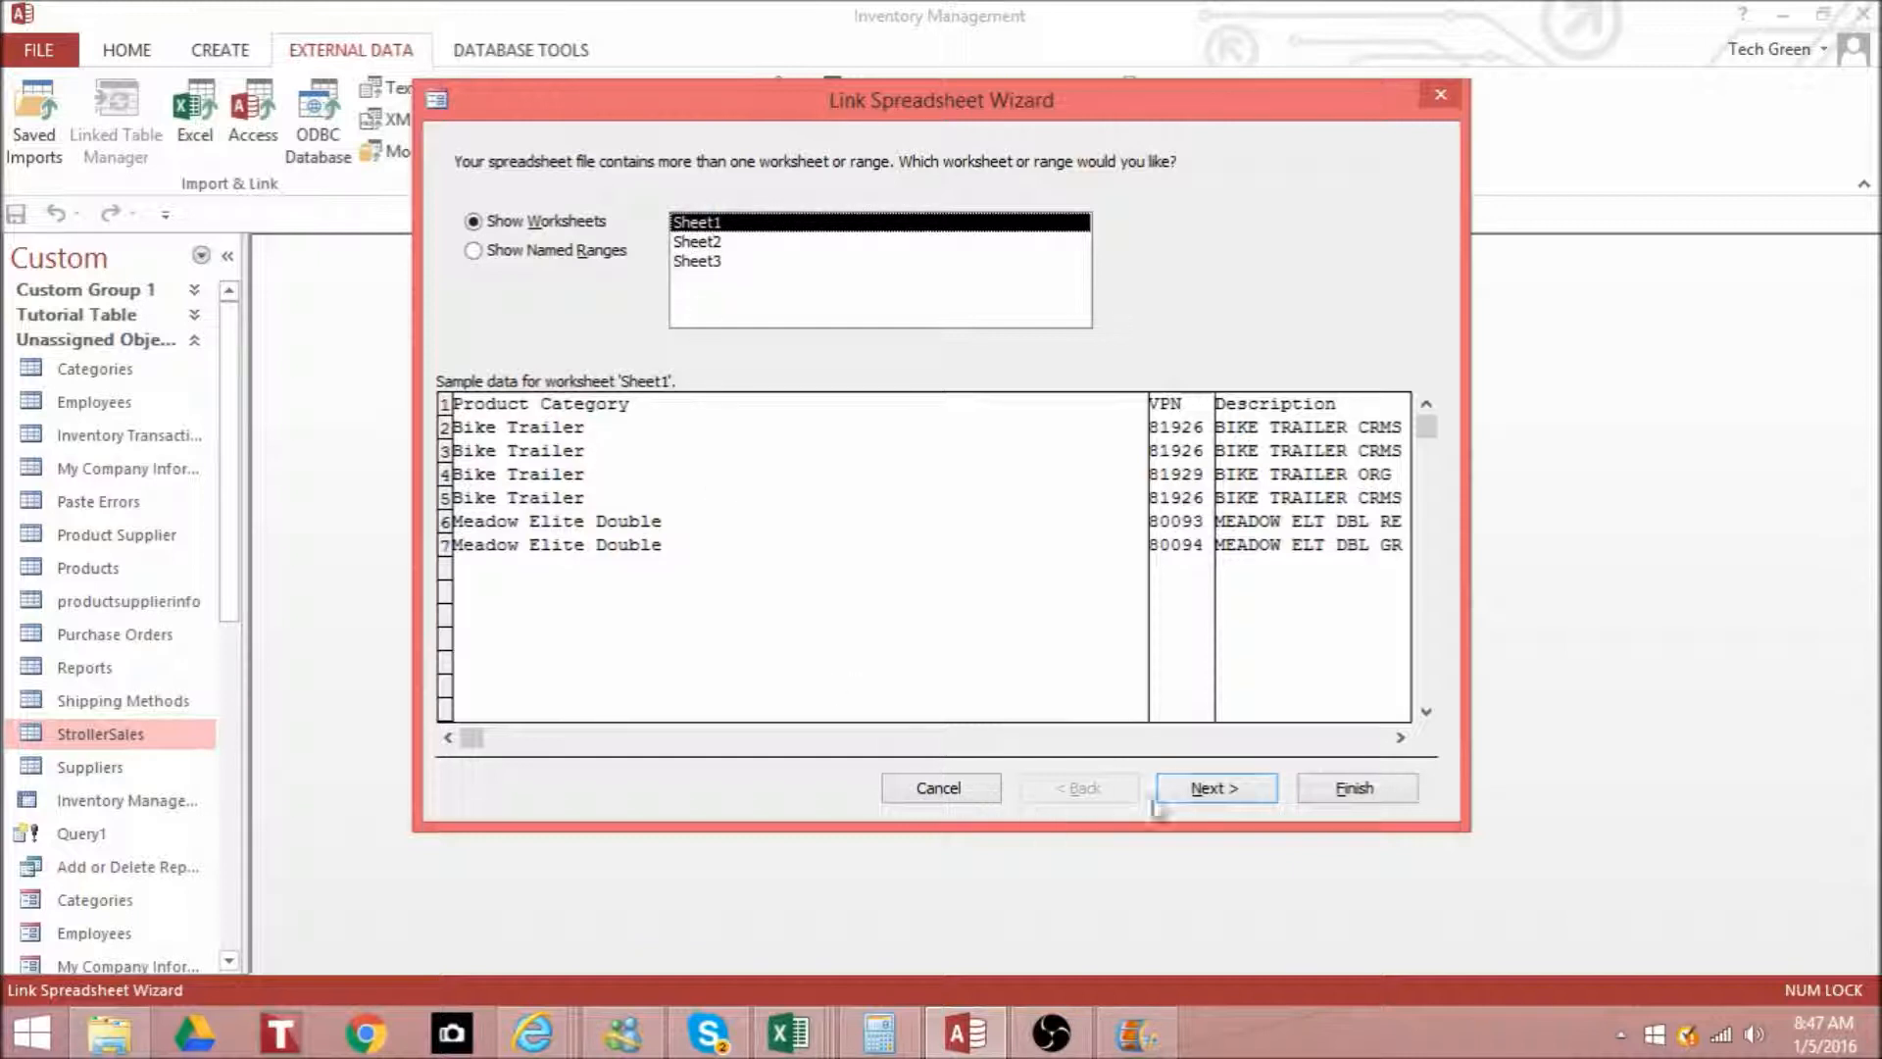
# - Link Sheet1 with its first row as column headings, and name the linked table Append
pyautogui.click(1223, 788)
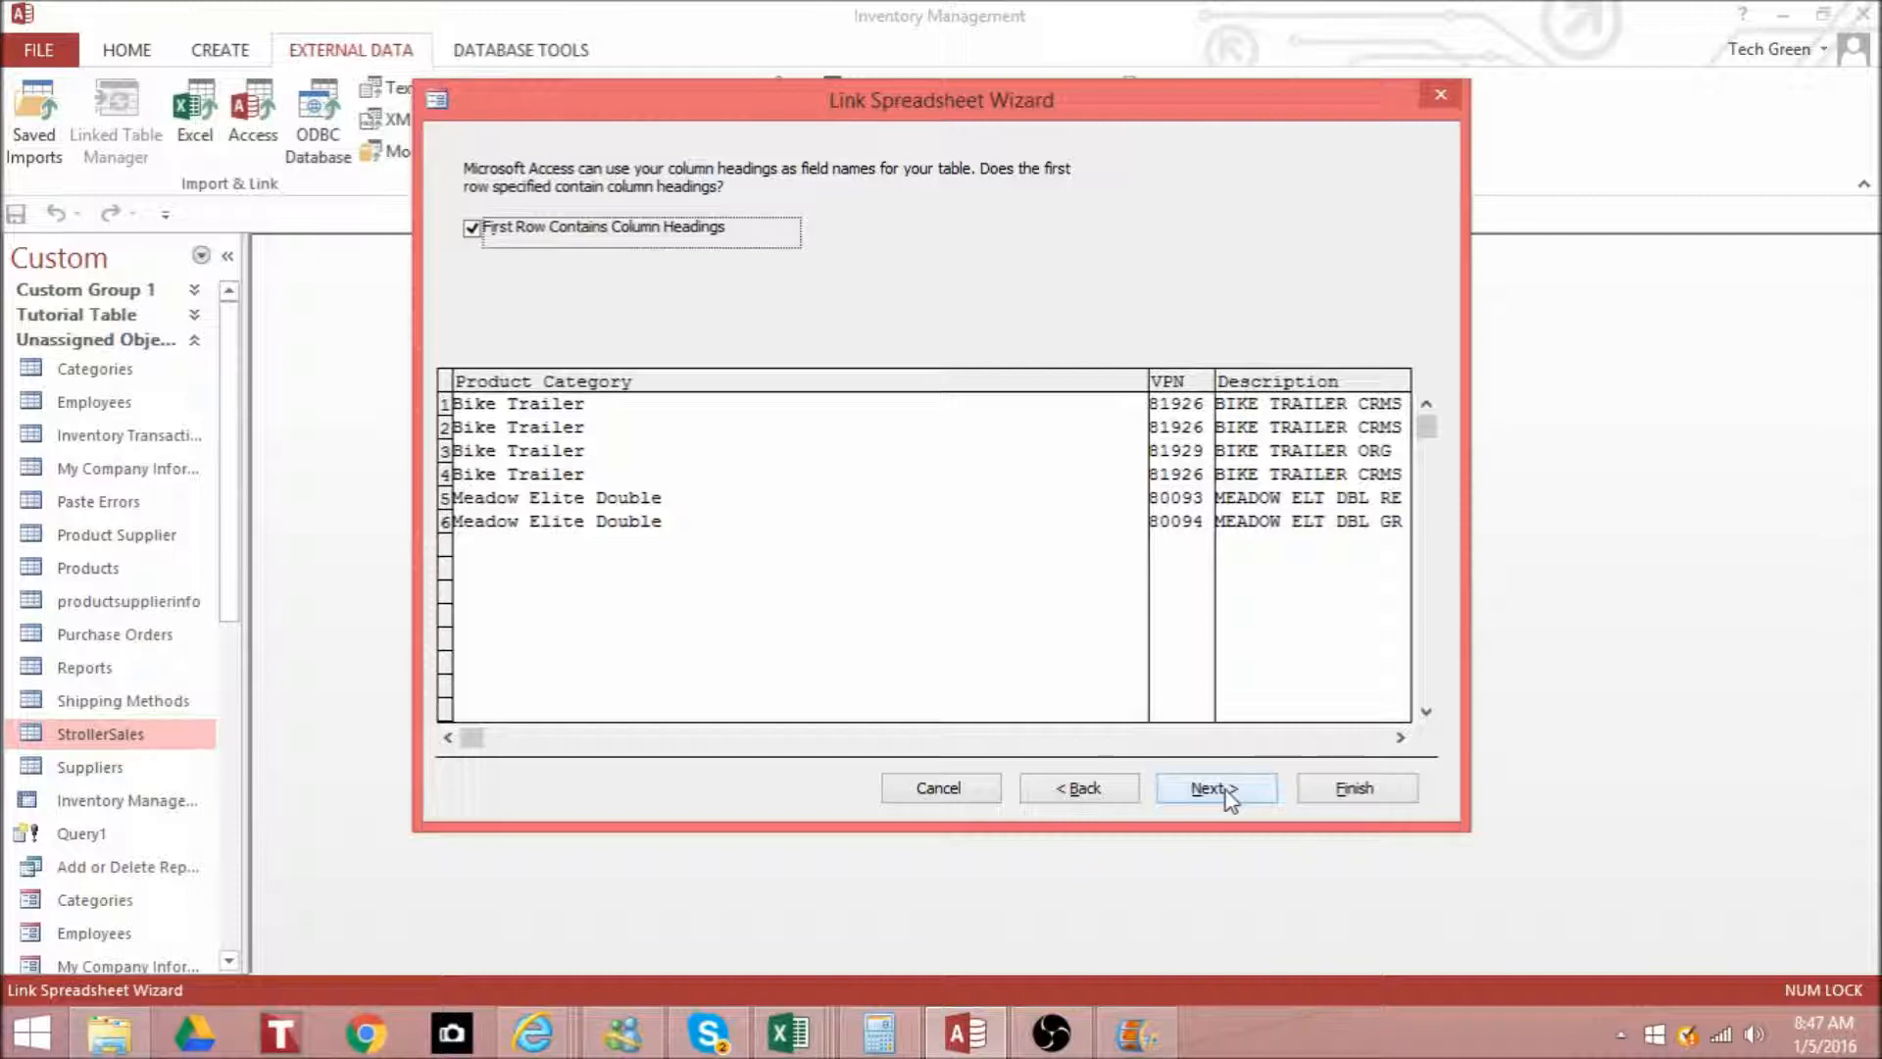
pyautogui.click(1227, 790)
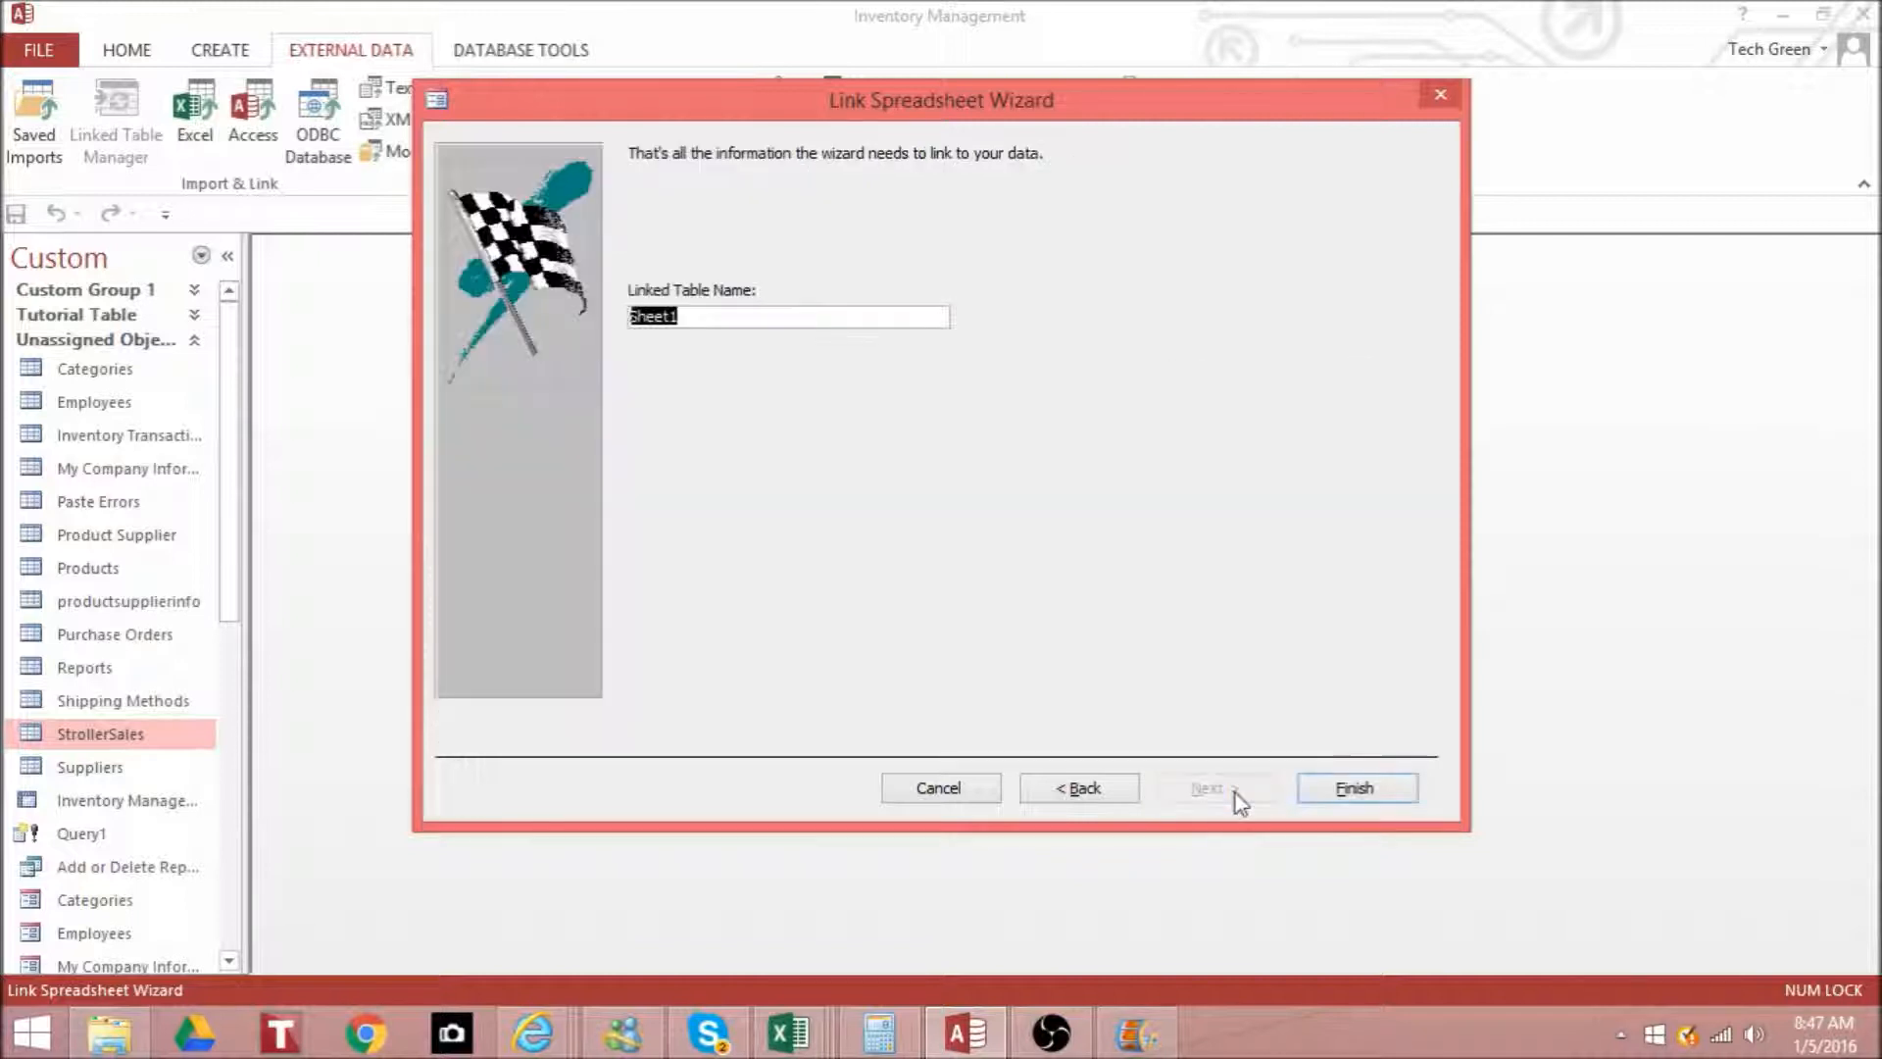
pyautogui.click(730, 315)
pyautogui.moveTo(731, 315); pyautogui.dragTo(537, 291)
pyautogui.write('Appr')
pyautogui.press('BackSpace')
pyautogui.write('end')
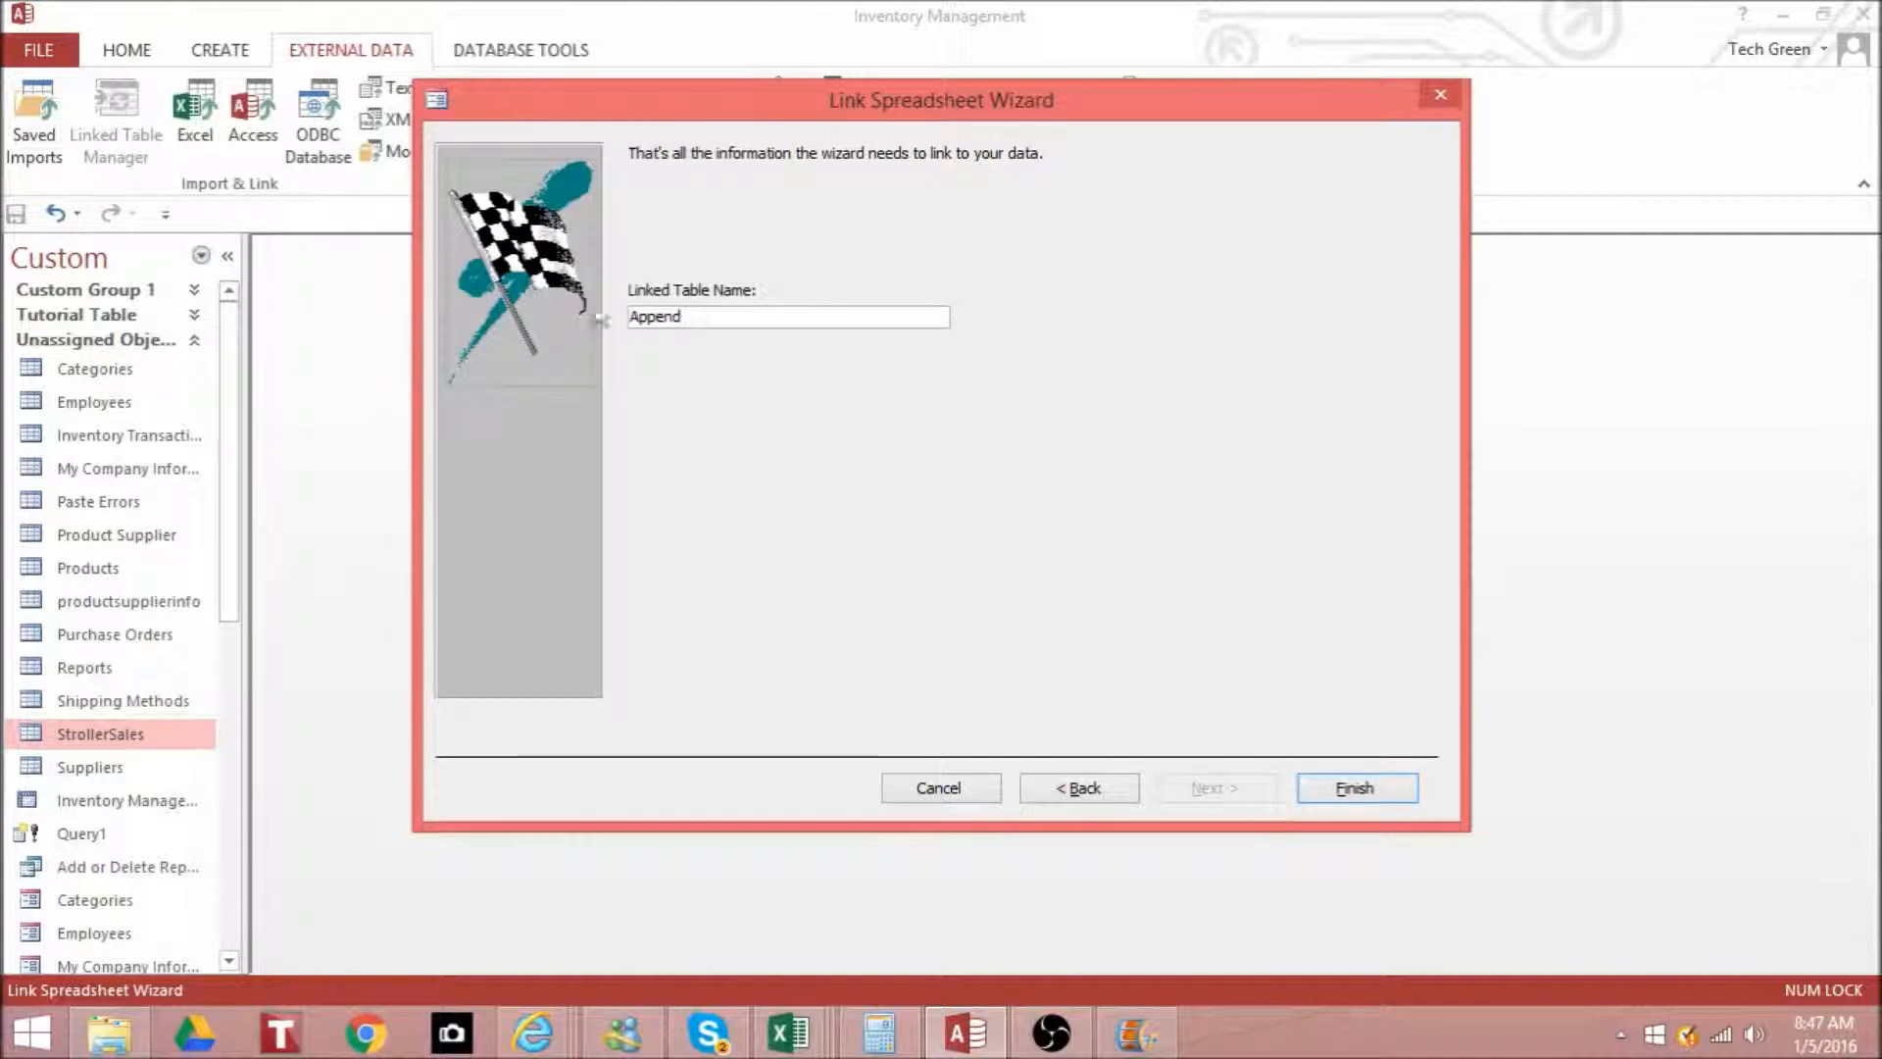
pyautogui.click(1335, 794)
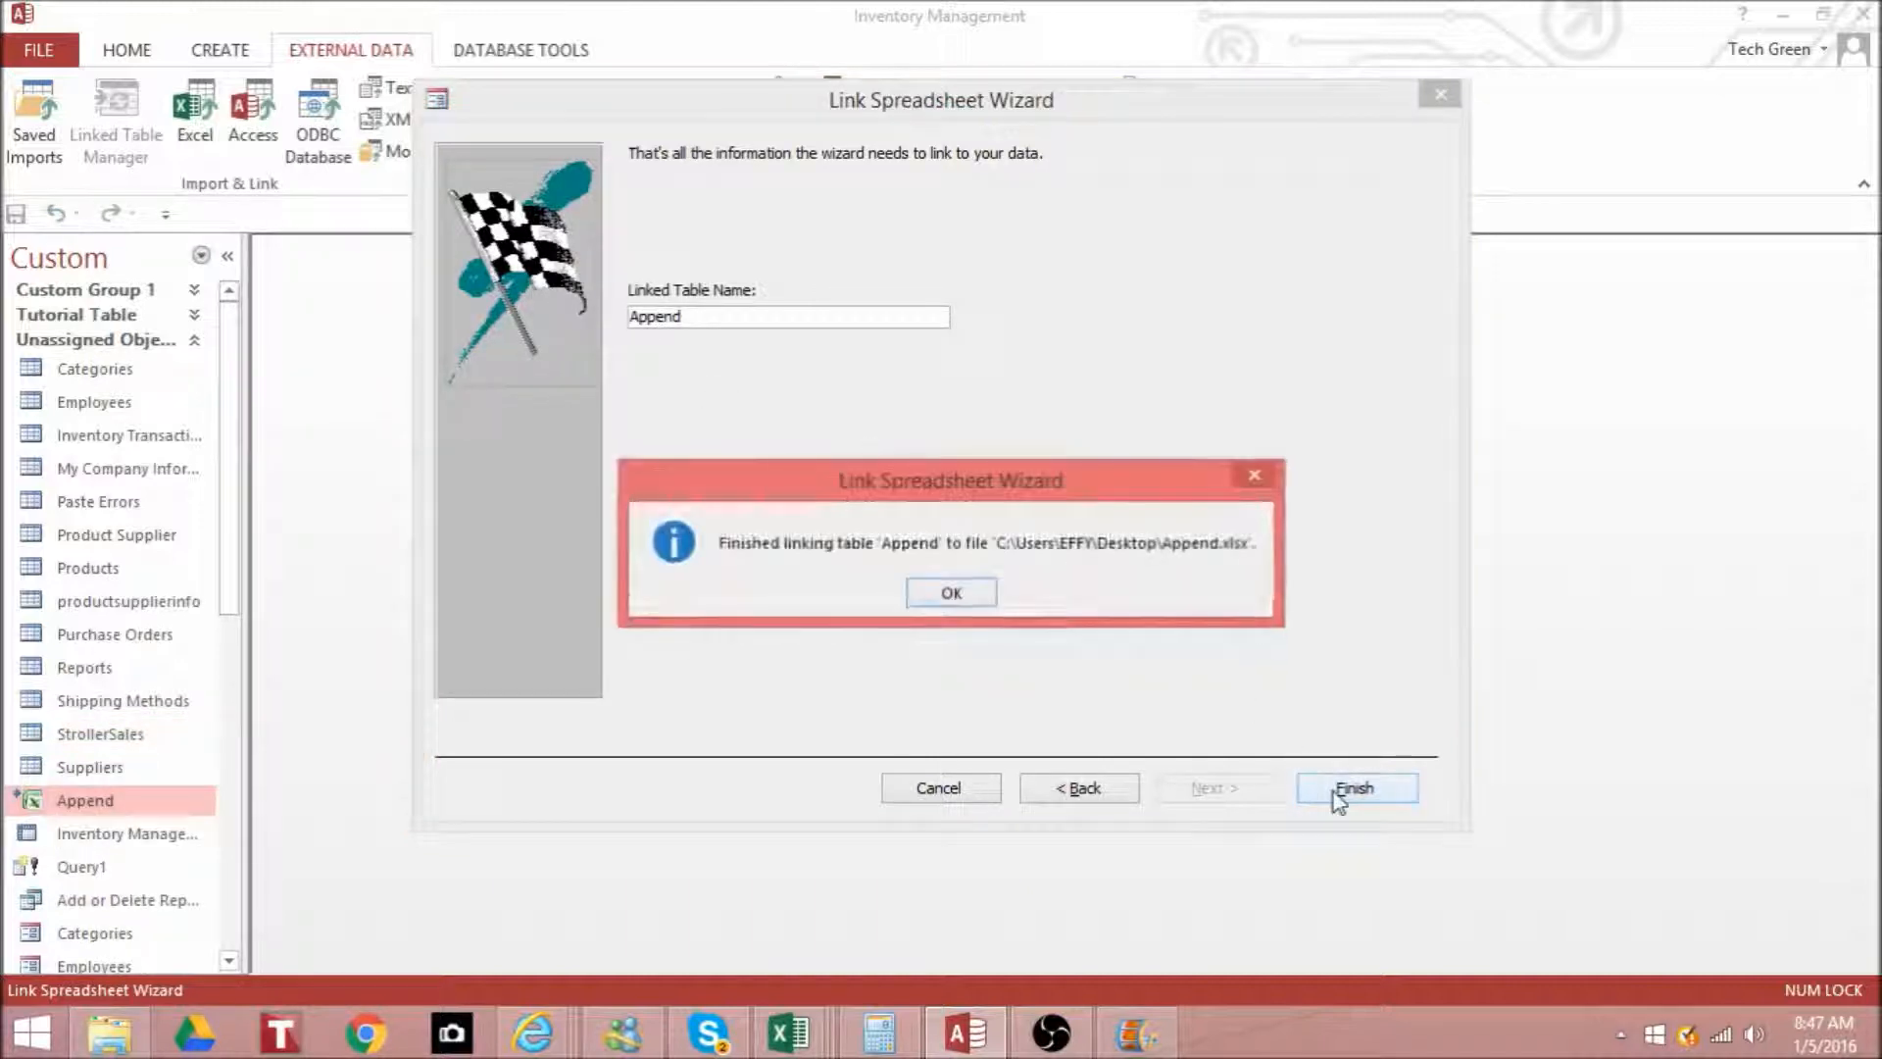
pyautogui.click(956, 590)
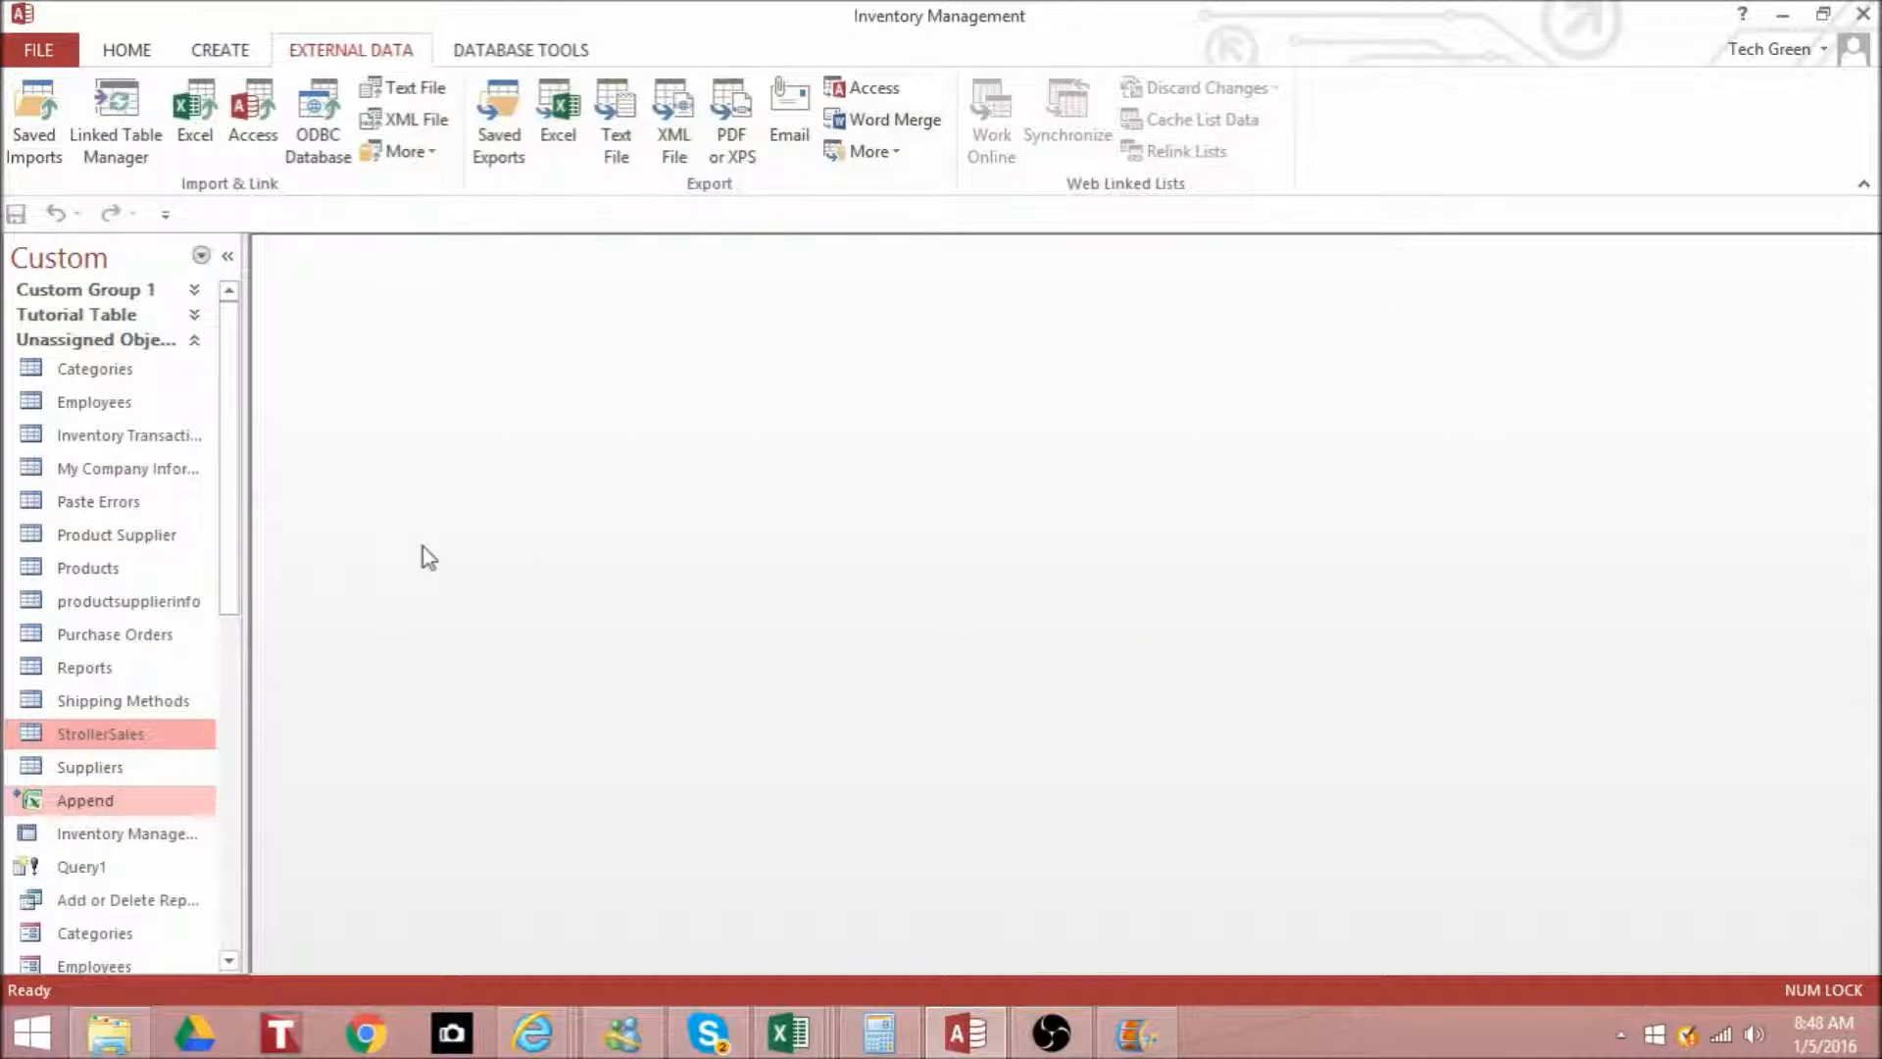
# - Open the StrollerSales table in a maximized window, with the list of database objects made slightly wider
pyautogui.moveTo(245, 462); pyautogui.dragTo(315, 559)
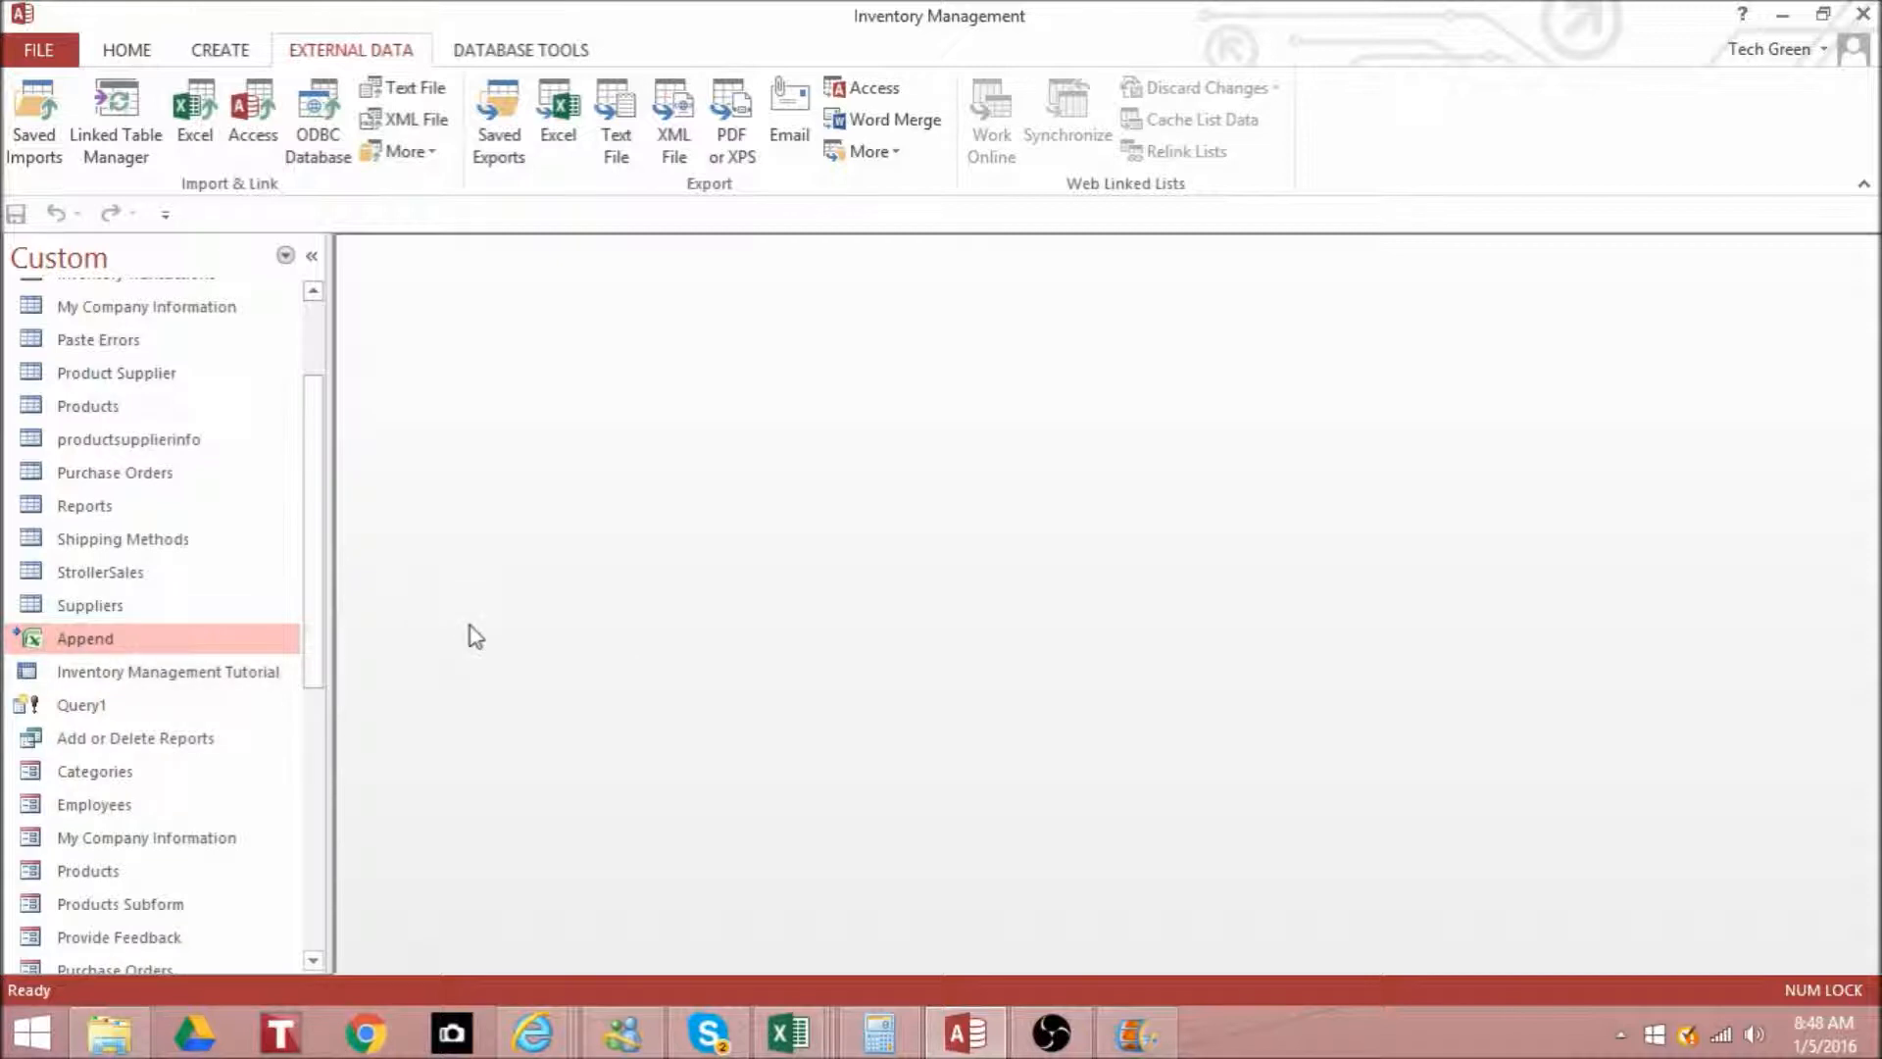
pyautogui.doubleClick(127, 578)
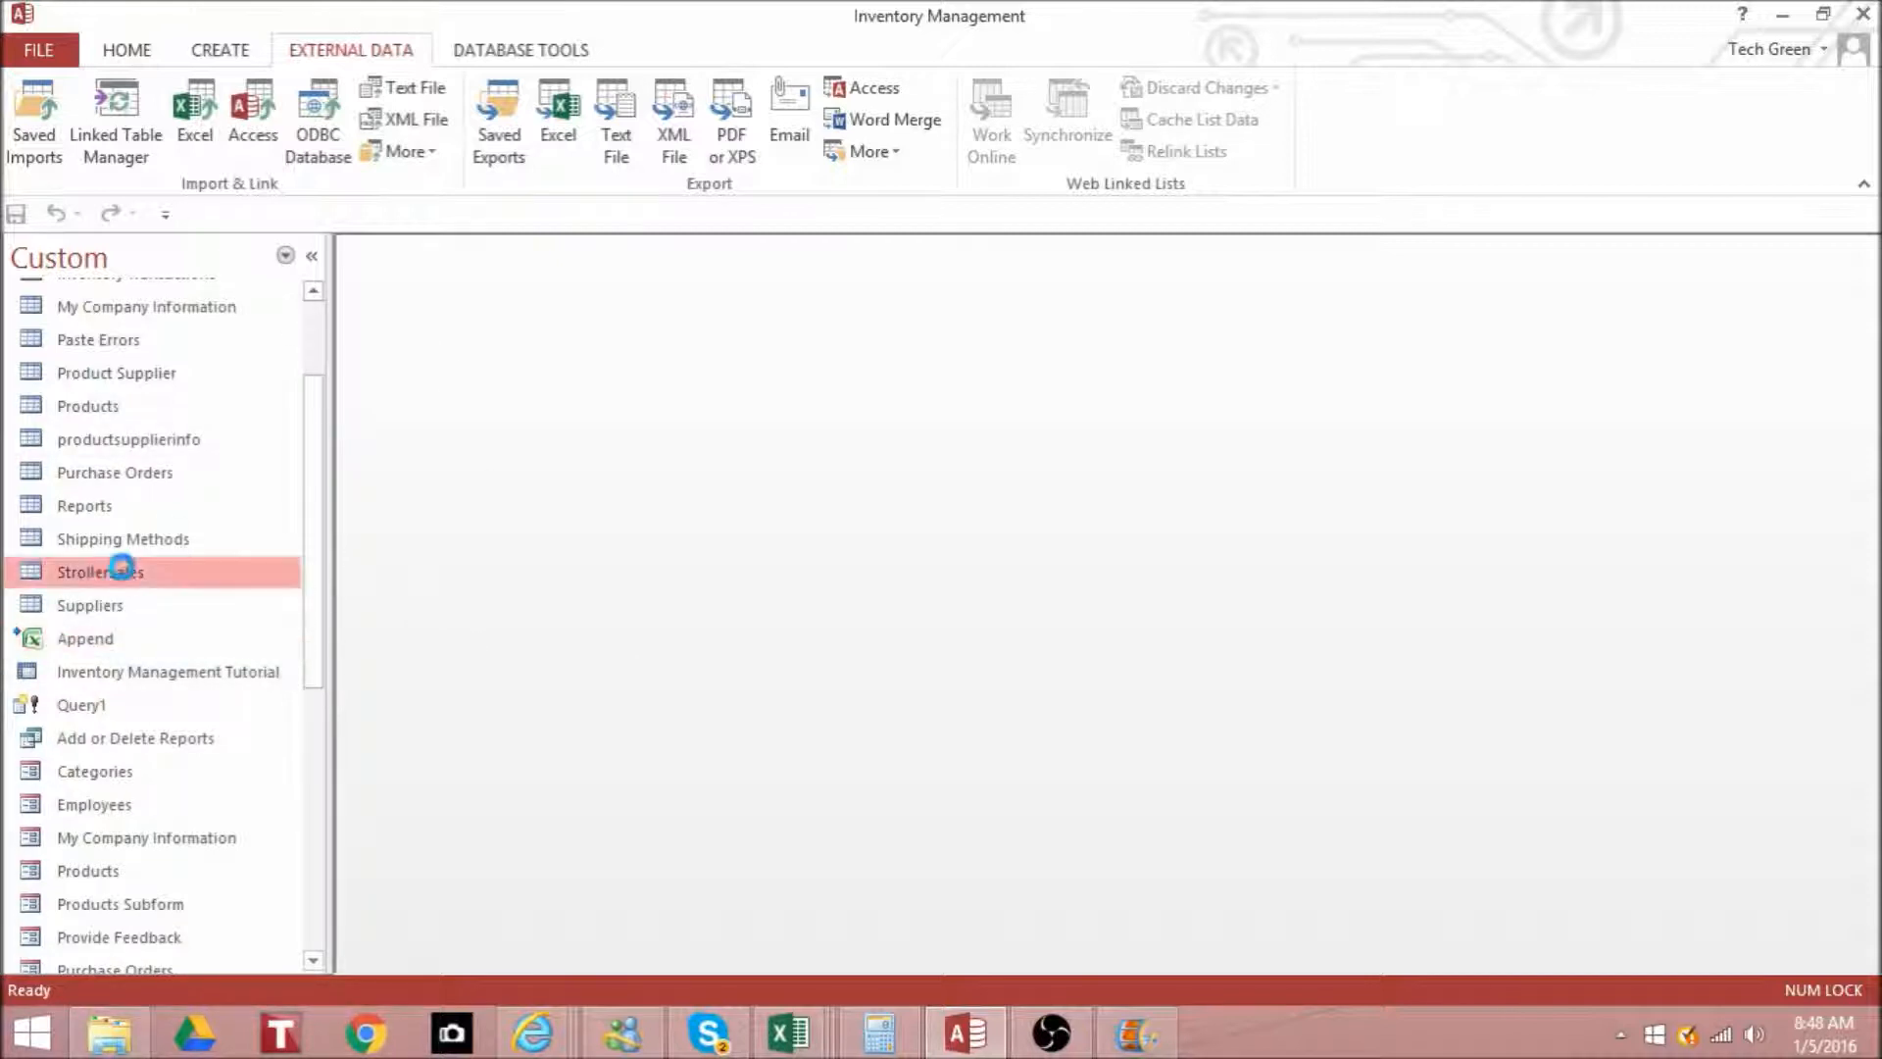
pyautogui.click(1776, 313)
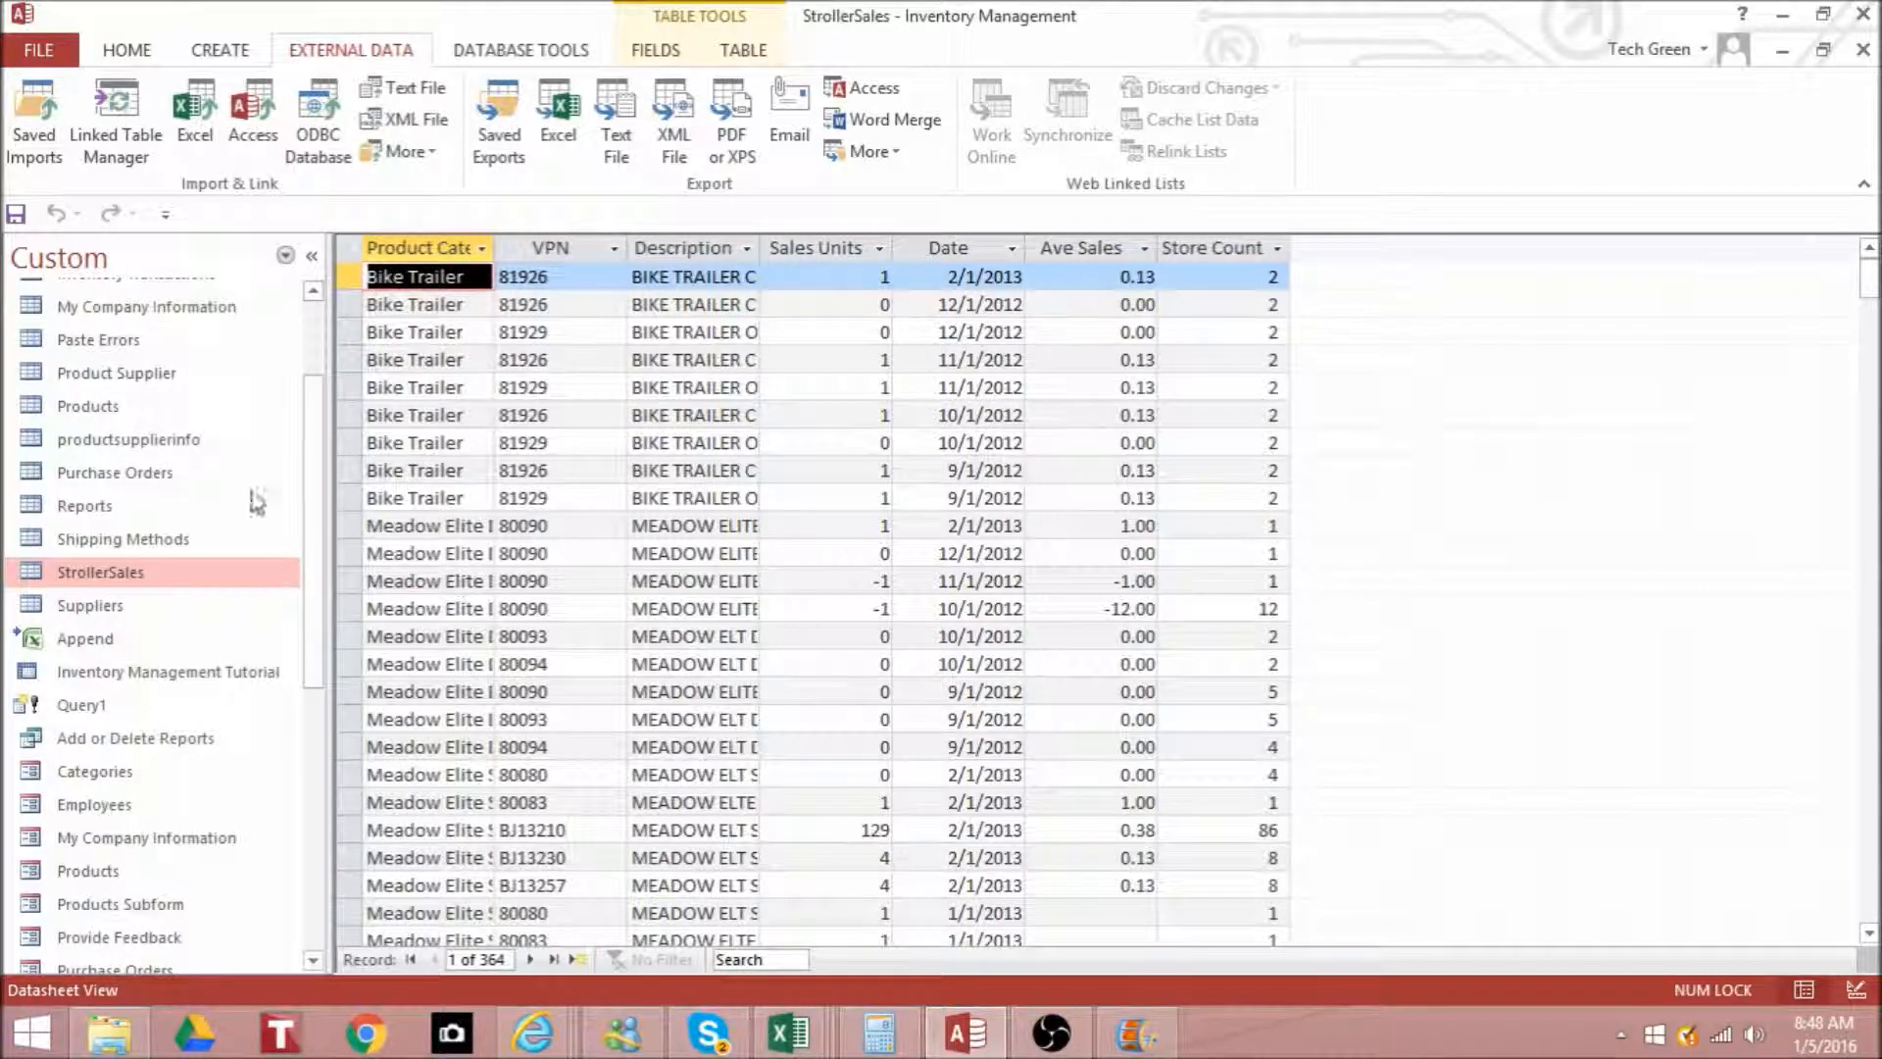
pyautogui.moveTo(333, 492); pyautogui.dragTo(286, 491)
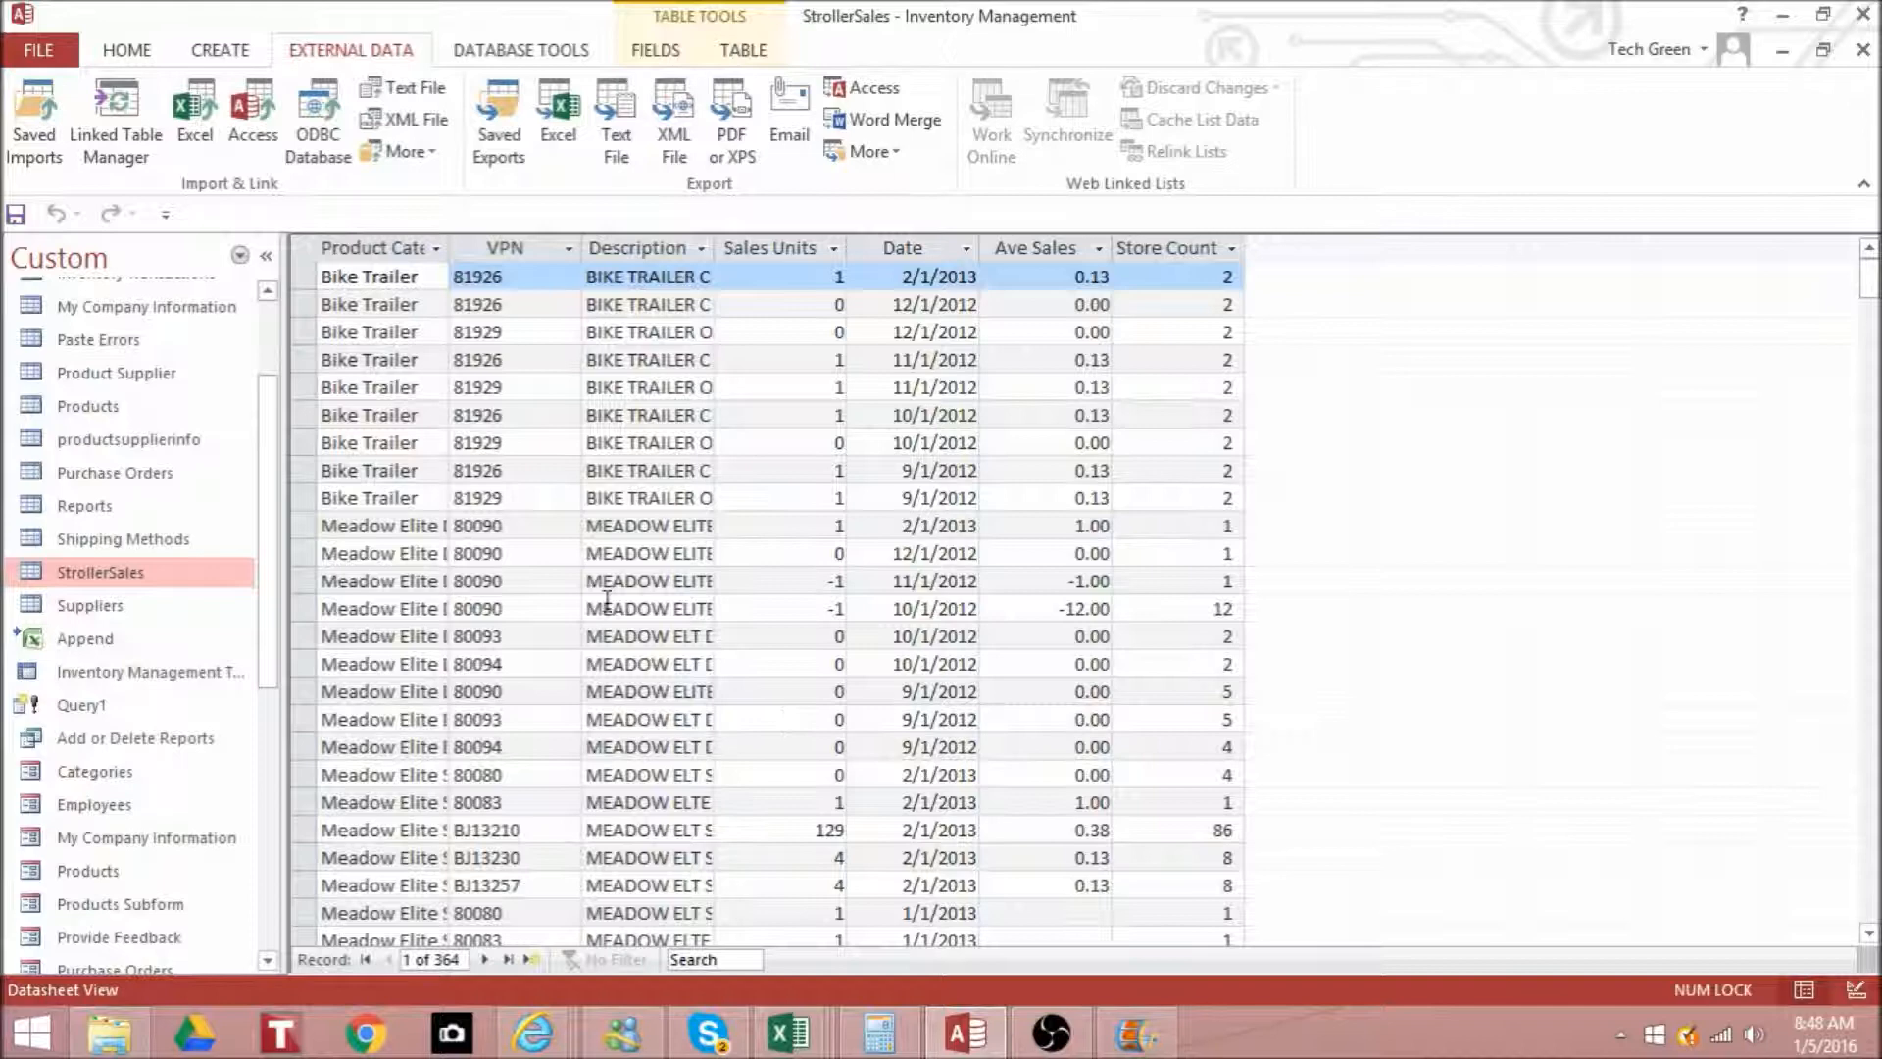
# - Create a new query in Design view based on the linked Append table, and enlarge its field list to show all fields
pyautogui.click(221, 50)
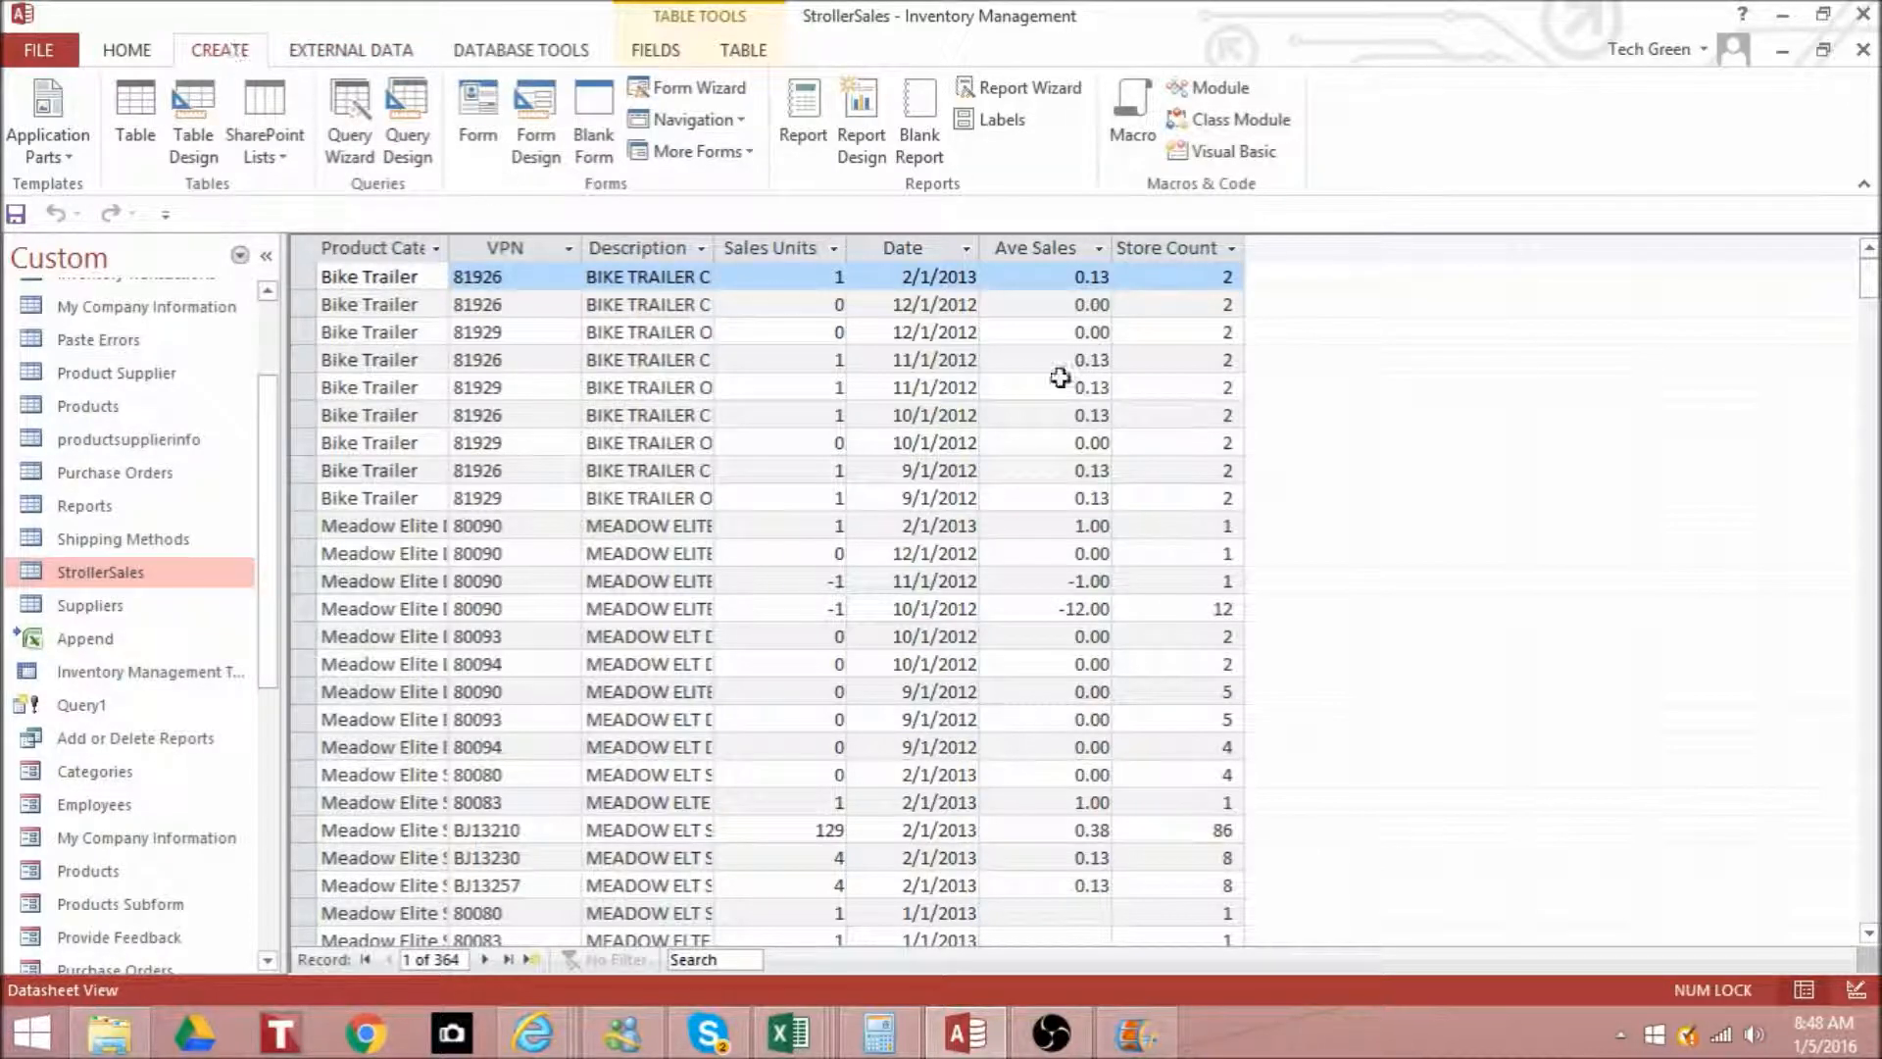
pyautogui.click(408, 123)
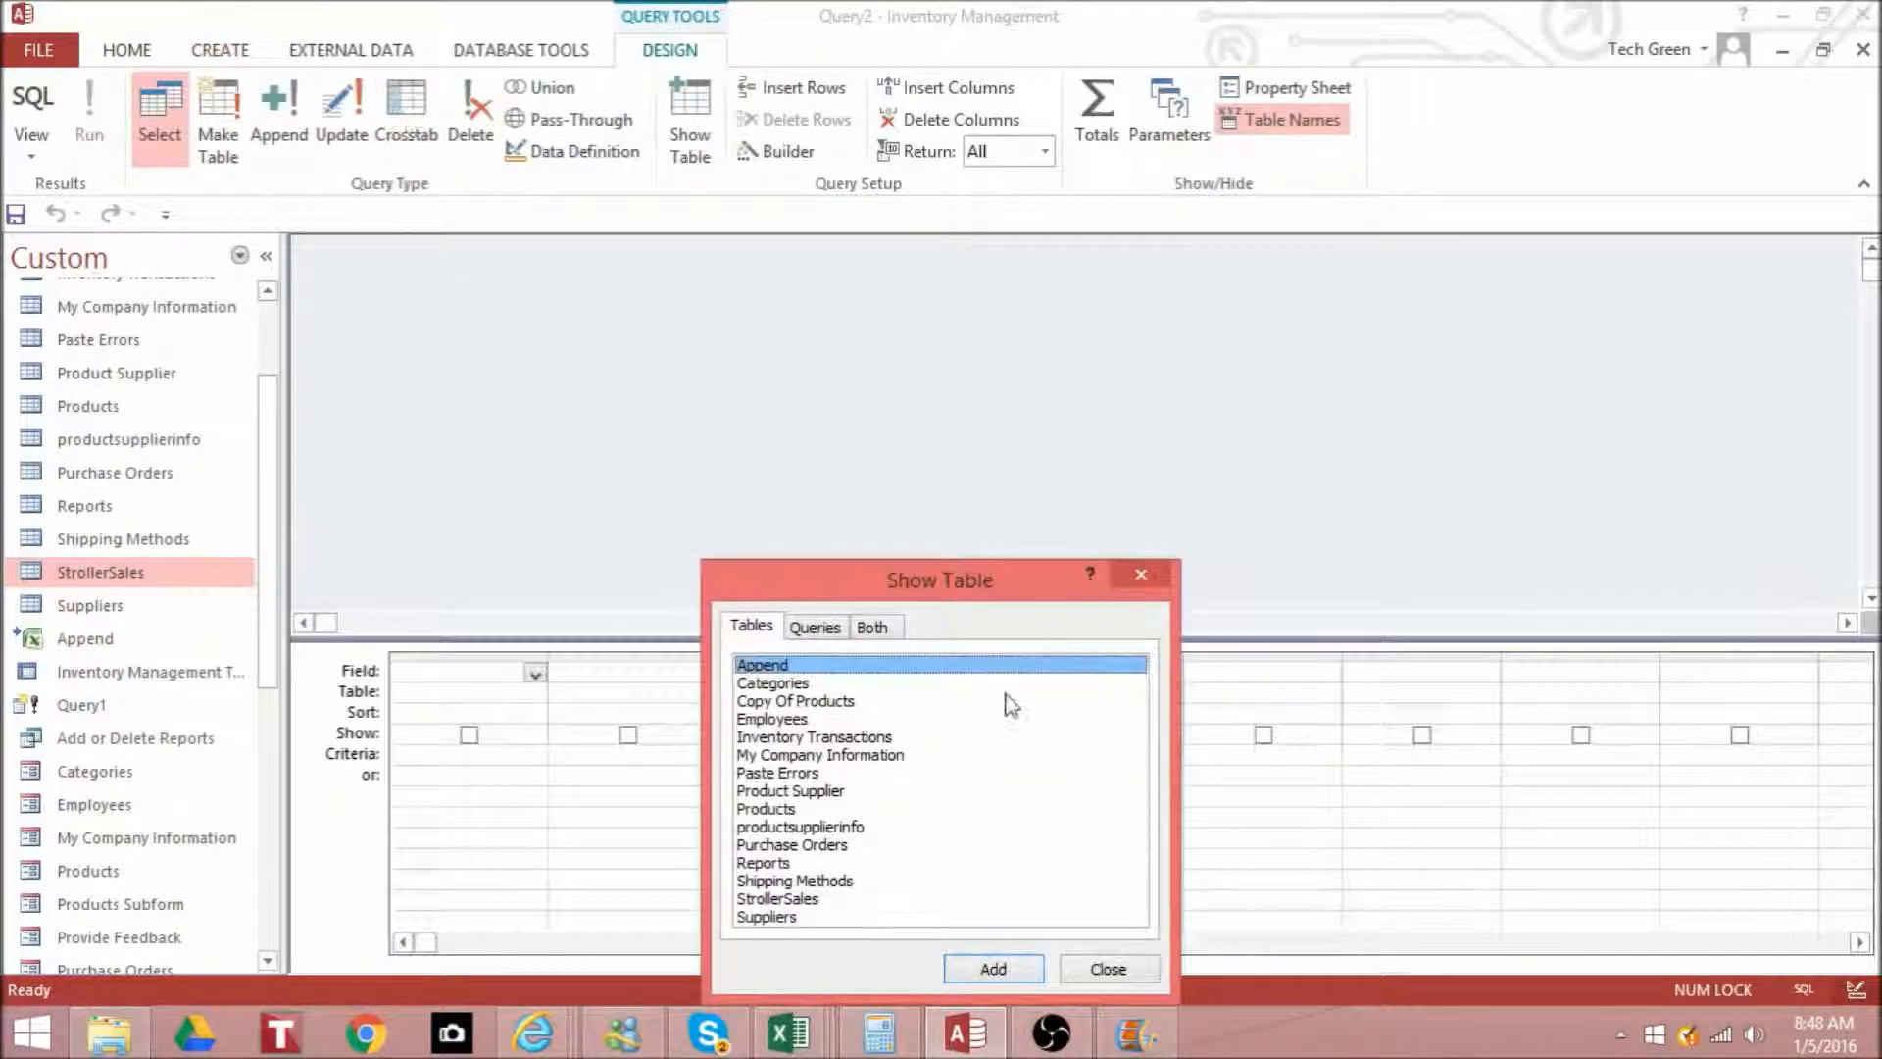
pyautogui.doubleClick(810, 666)
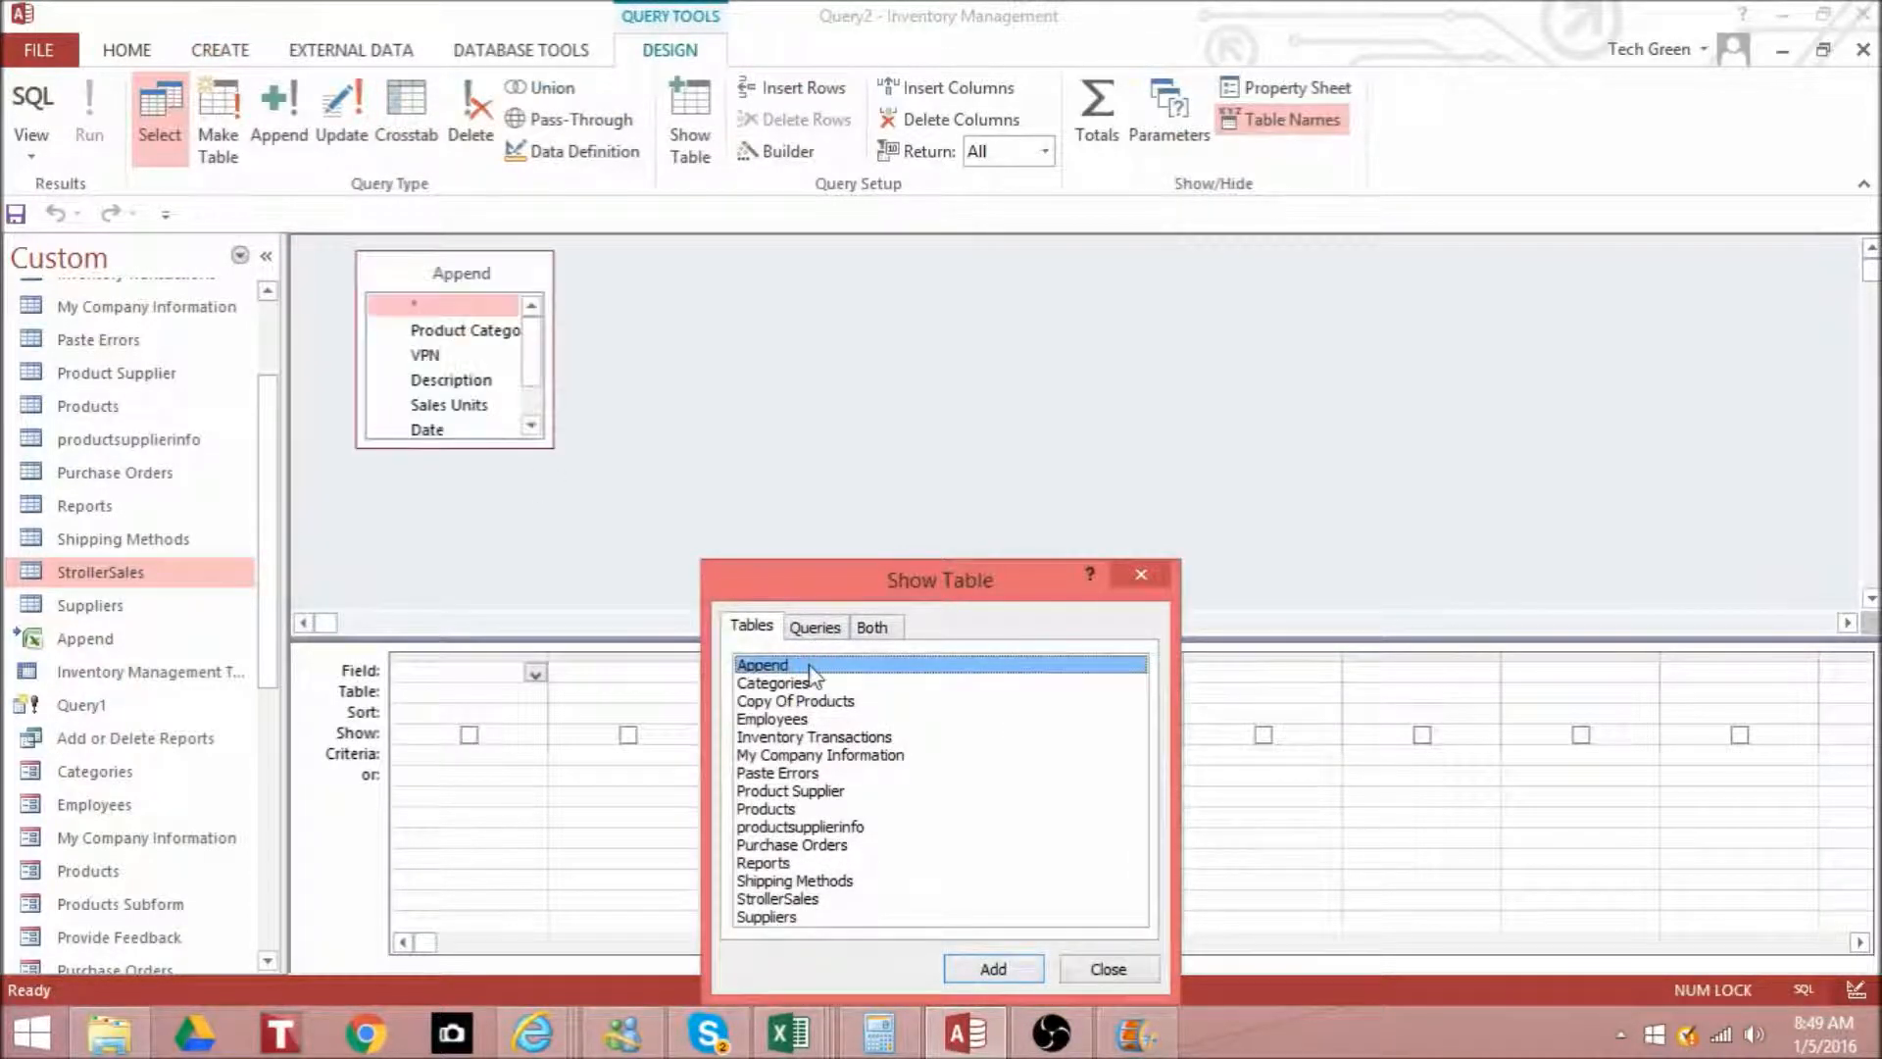
pyautogui.click(1115, 978)
pyautogui.moveTo(550, 445); pyautogui.dragTo(676, 606)
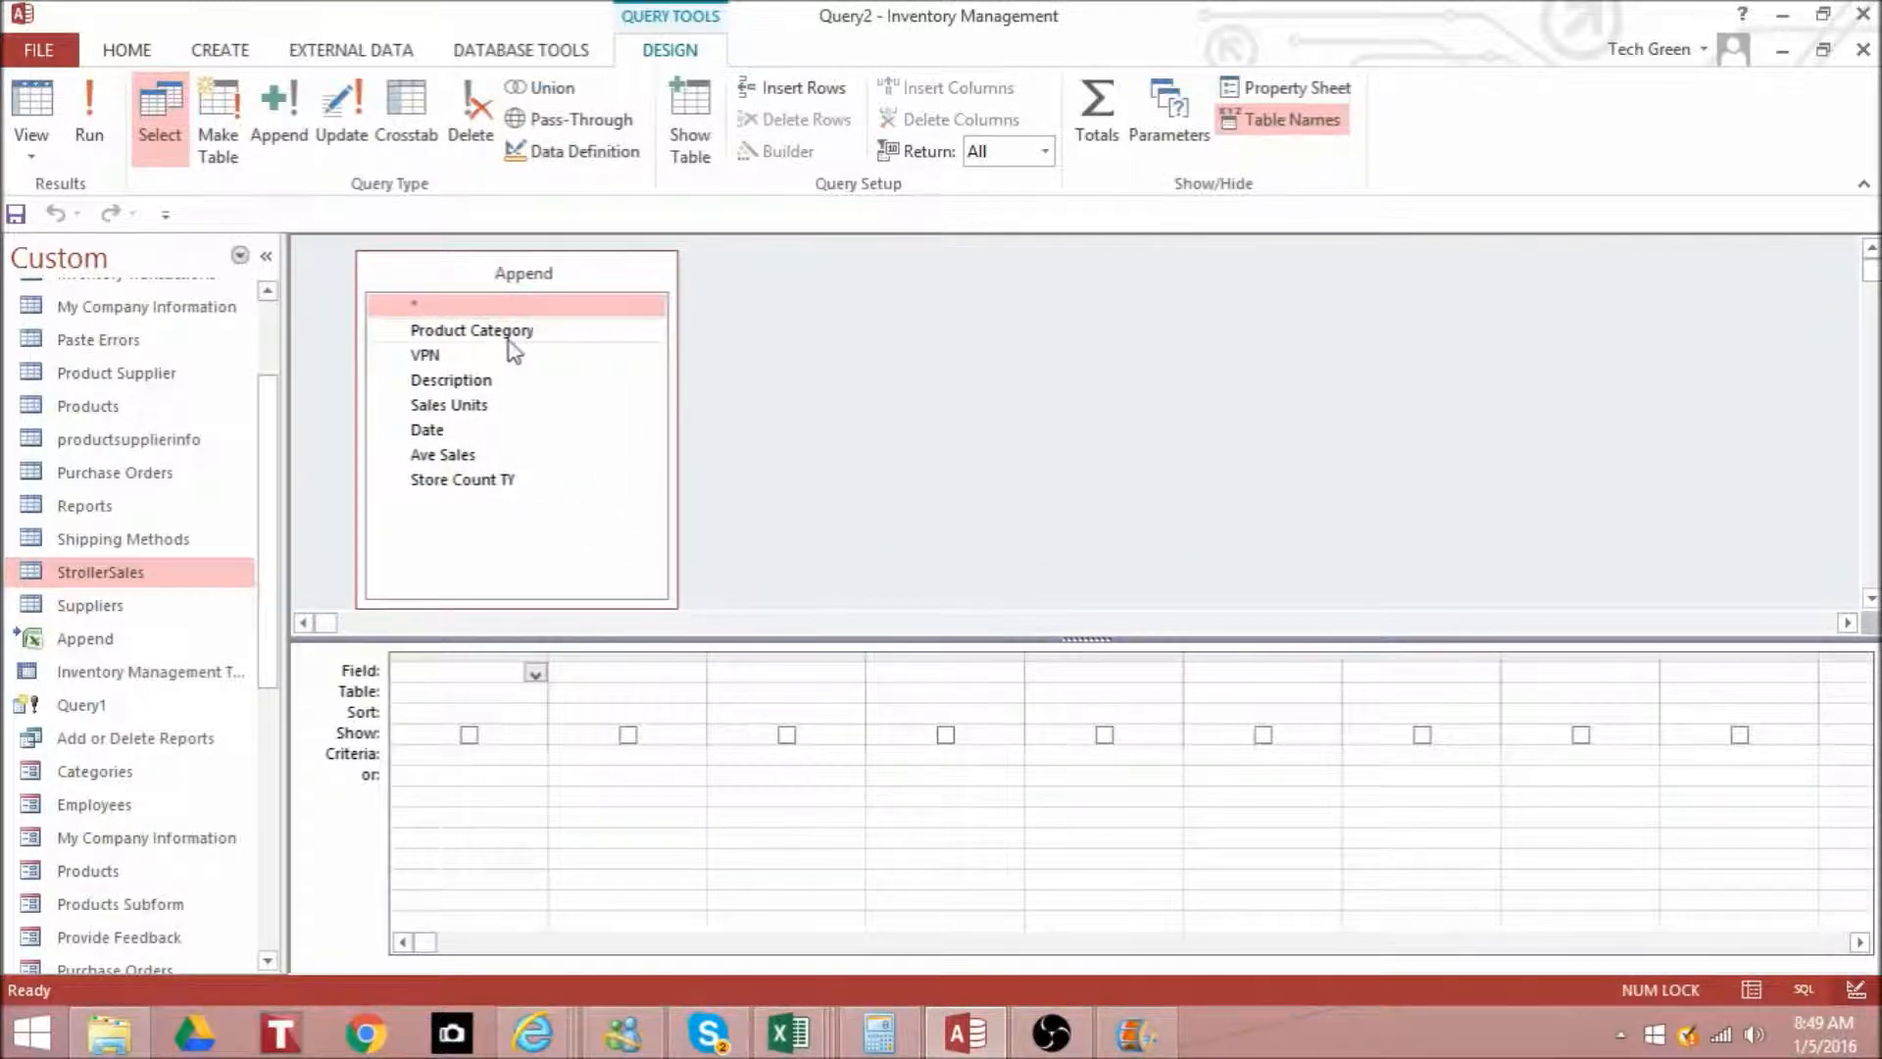
# - Add all seven fields of the Append table, from Product Category to Store Count TY, to the query grid and preview the query's records
pyautogui.doubleClick(504, 333)
pyautogui.doubleClick(488, 355)
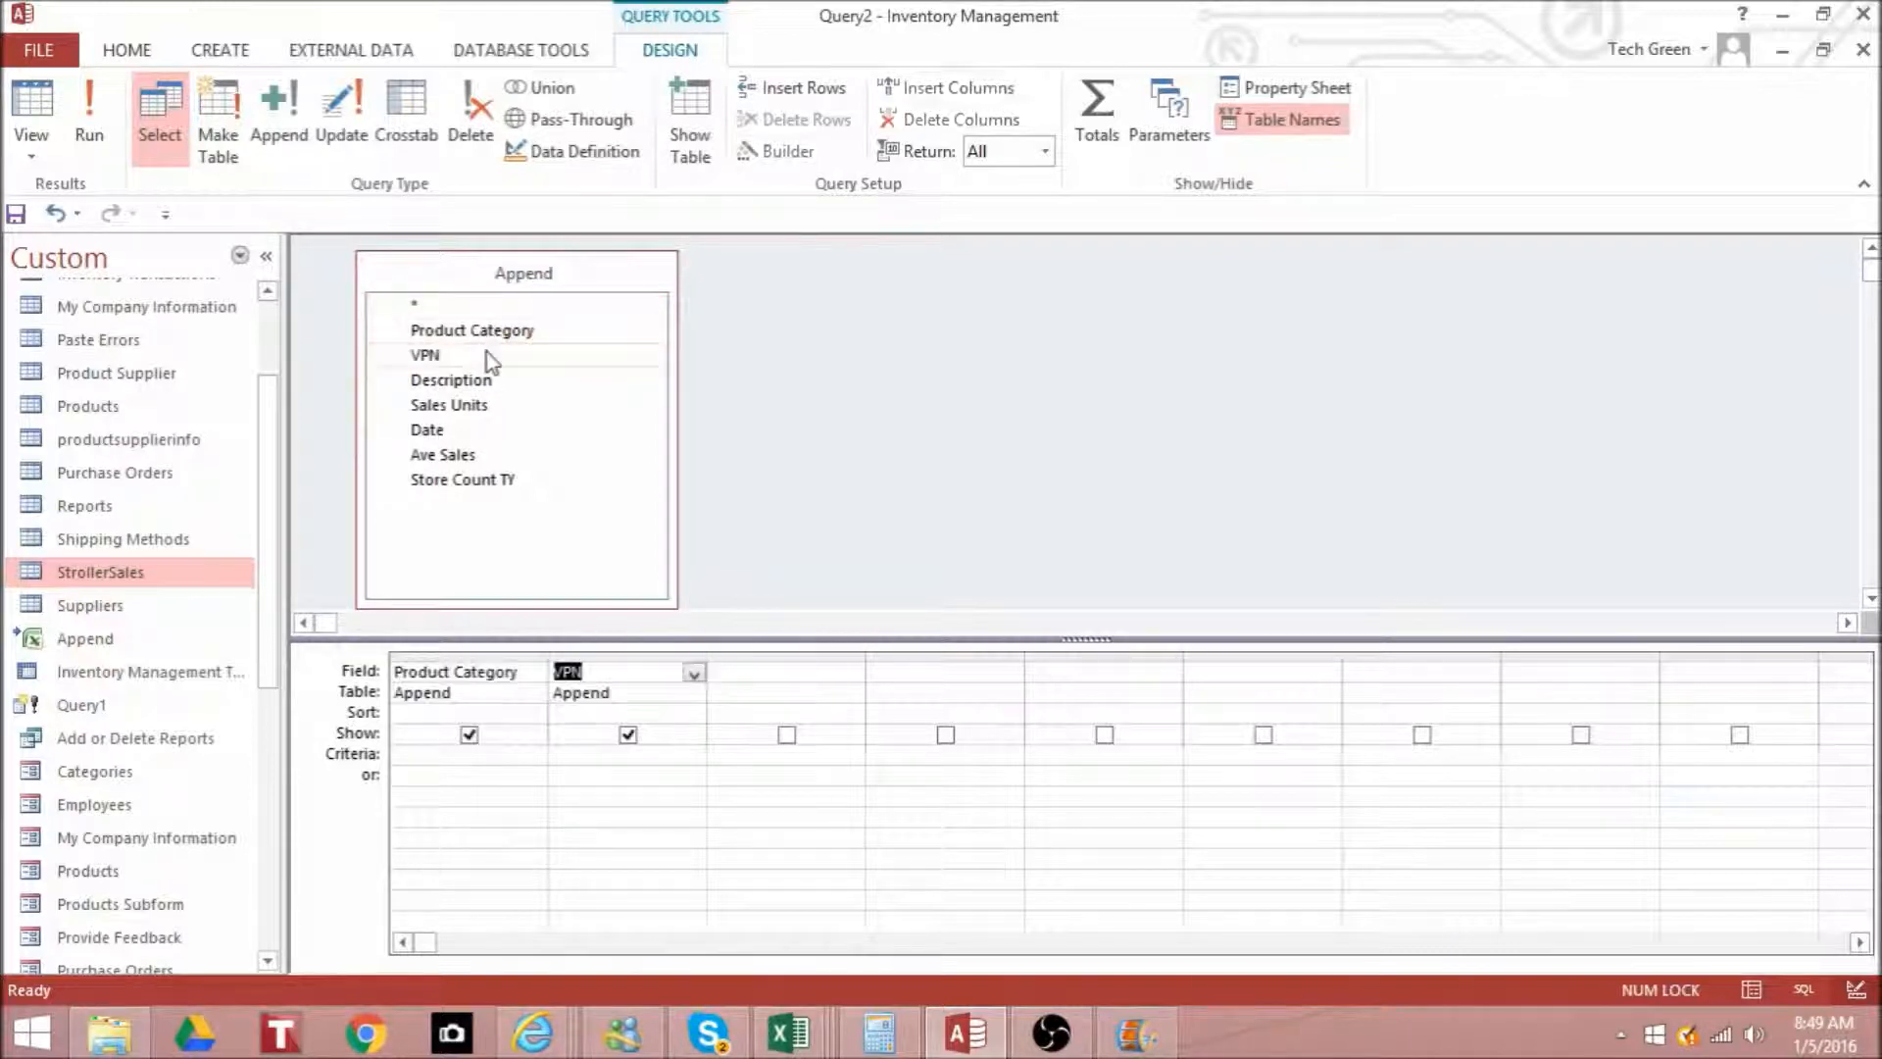
pyautogui.doubleClick(488, 378)
pyautogui.doubleClick(490, 405)
pyautogui.doubleClick(478, 428)
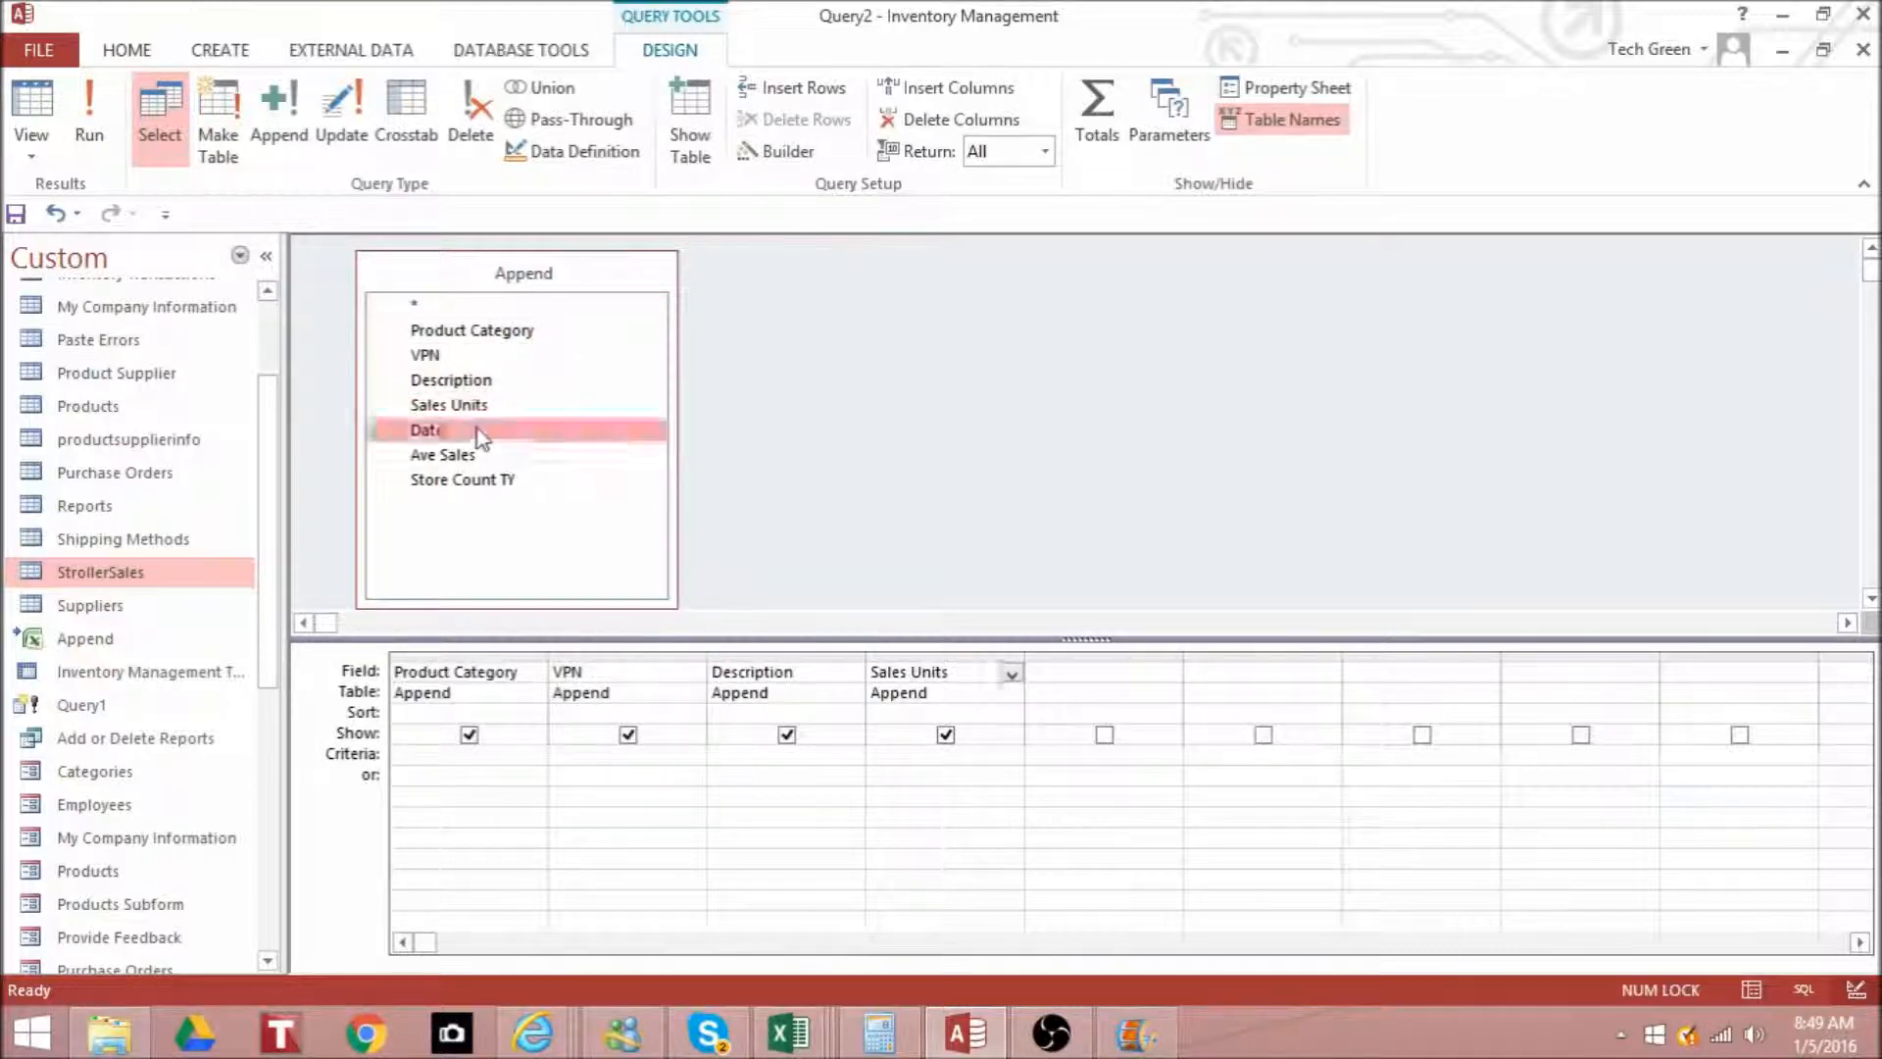
pyautogui.doubleClick(476, 455)
pyautogui.doubleClick(487, 480)
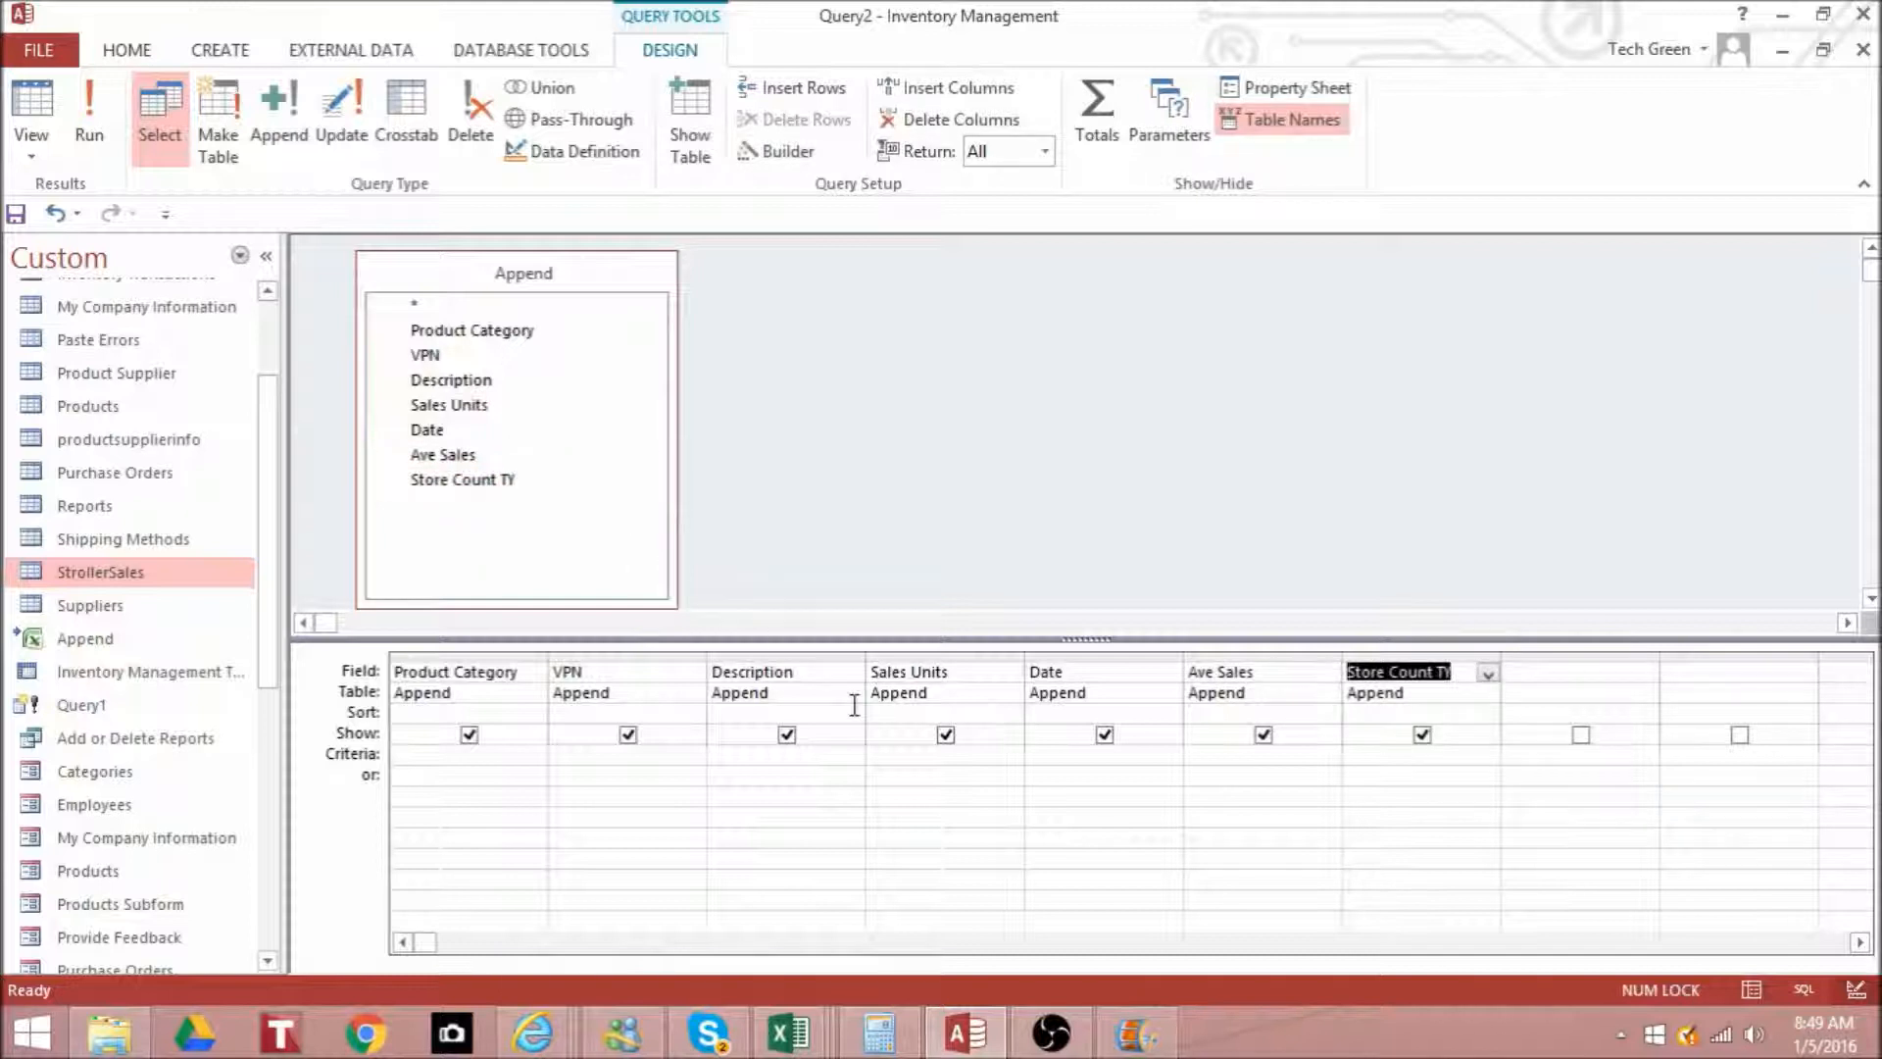
pyautogui.click(862, 897)
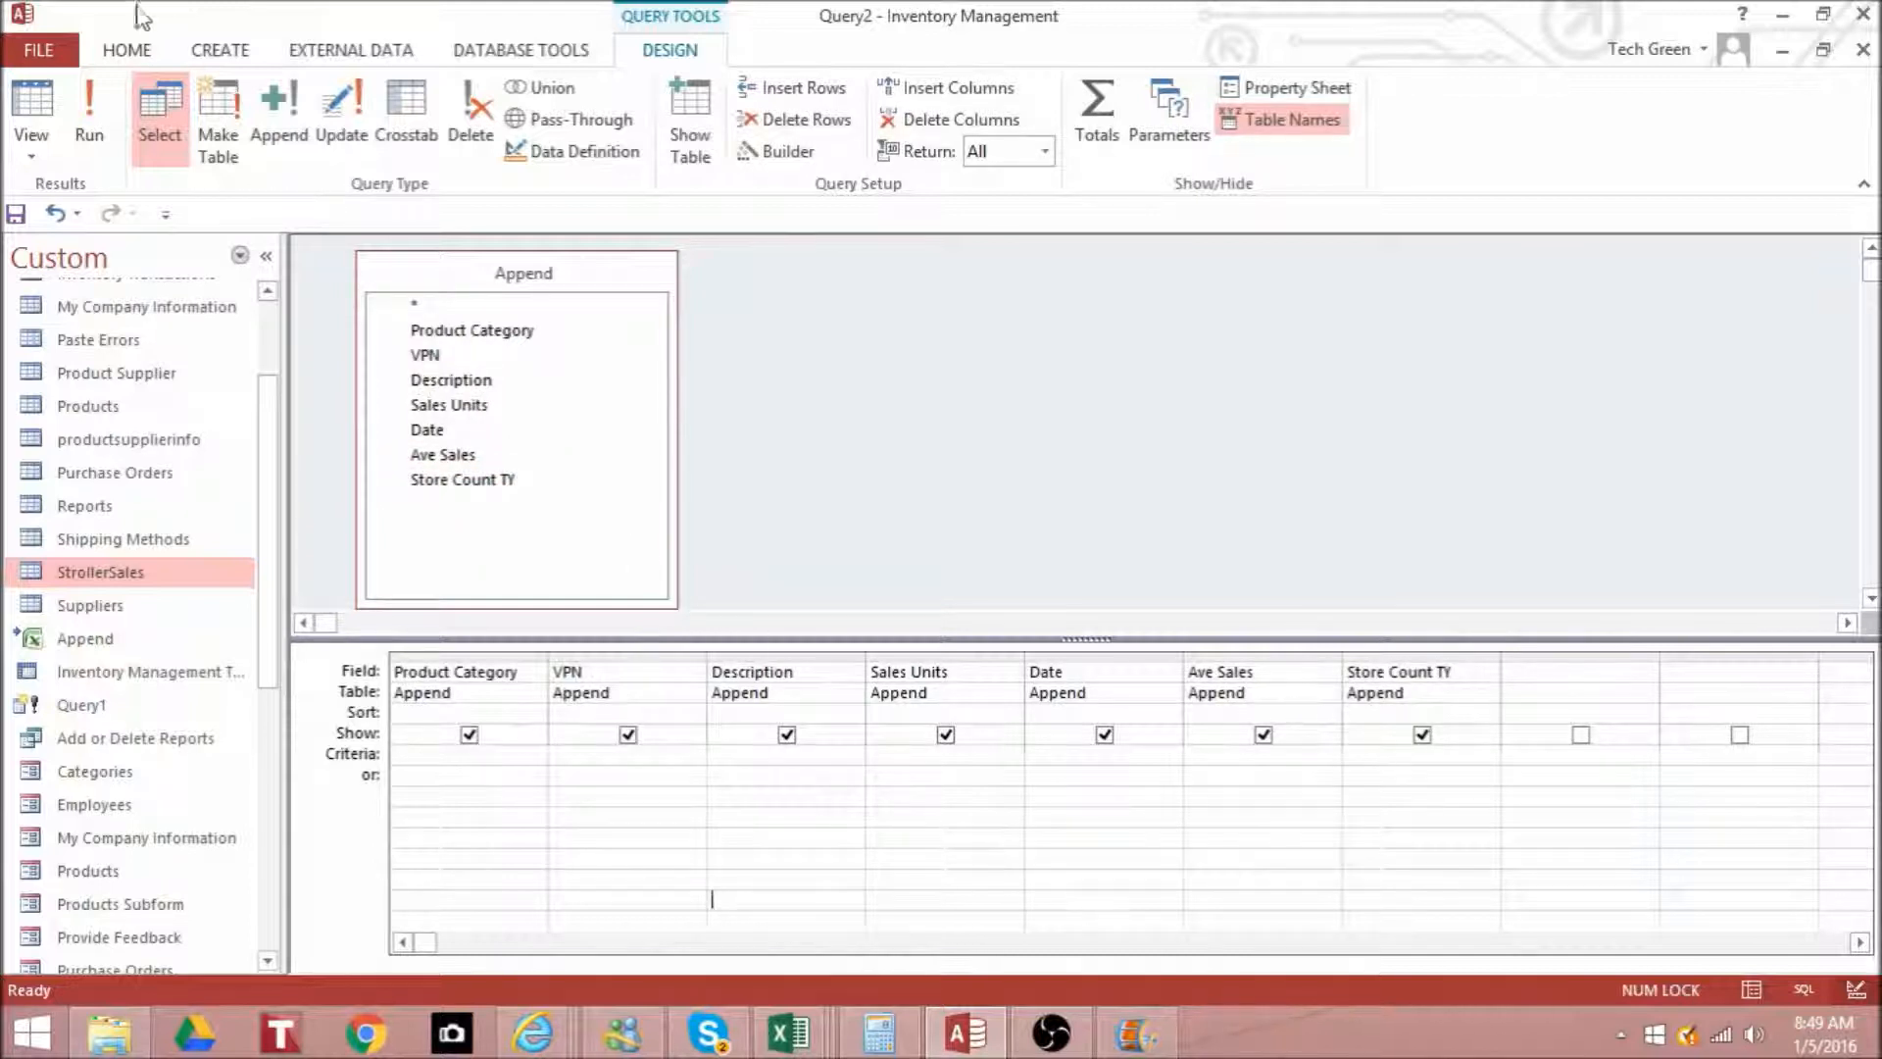
pyautogui.click(90, 116)
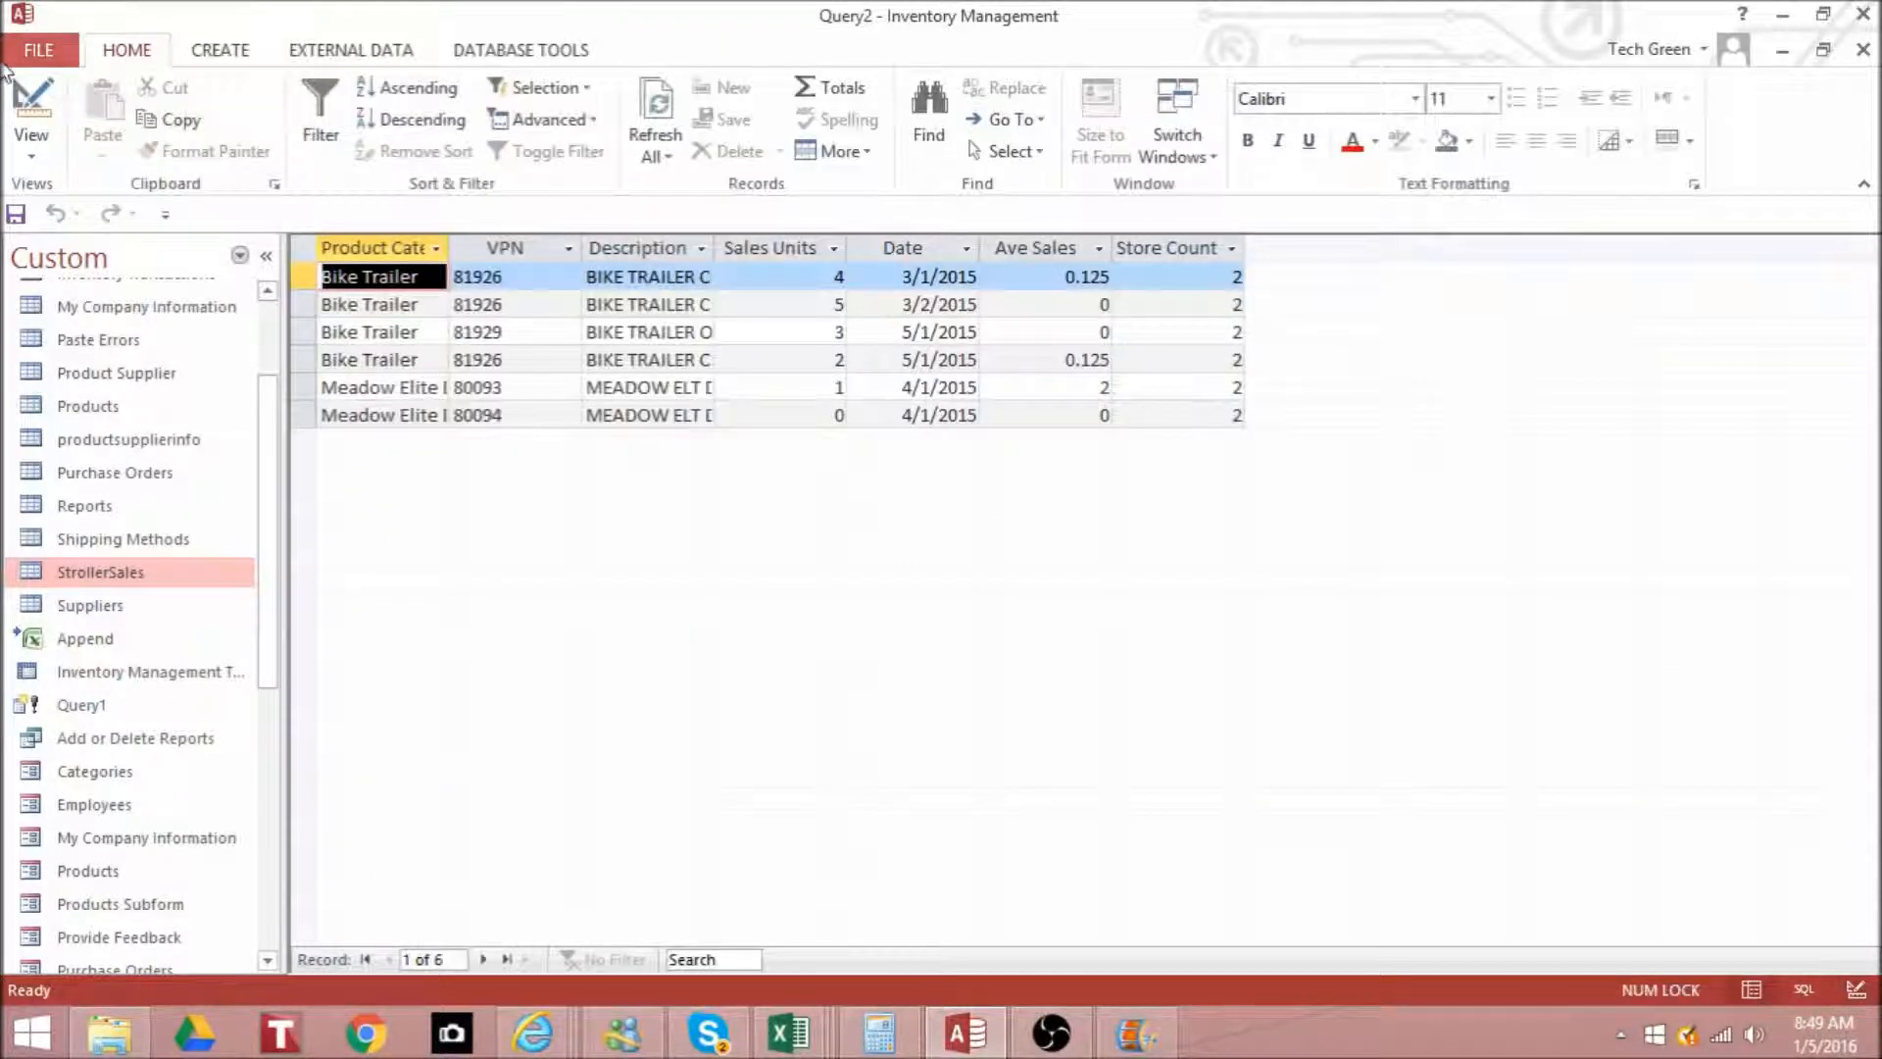
pyautogui.click(37, 96)
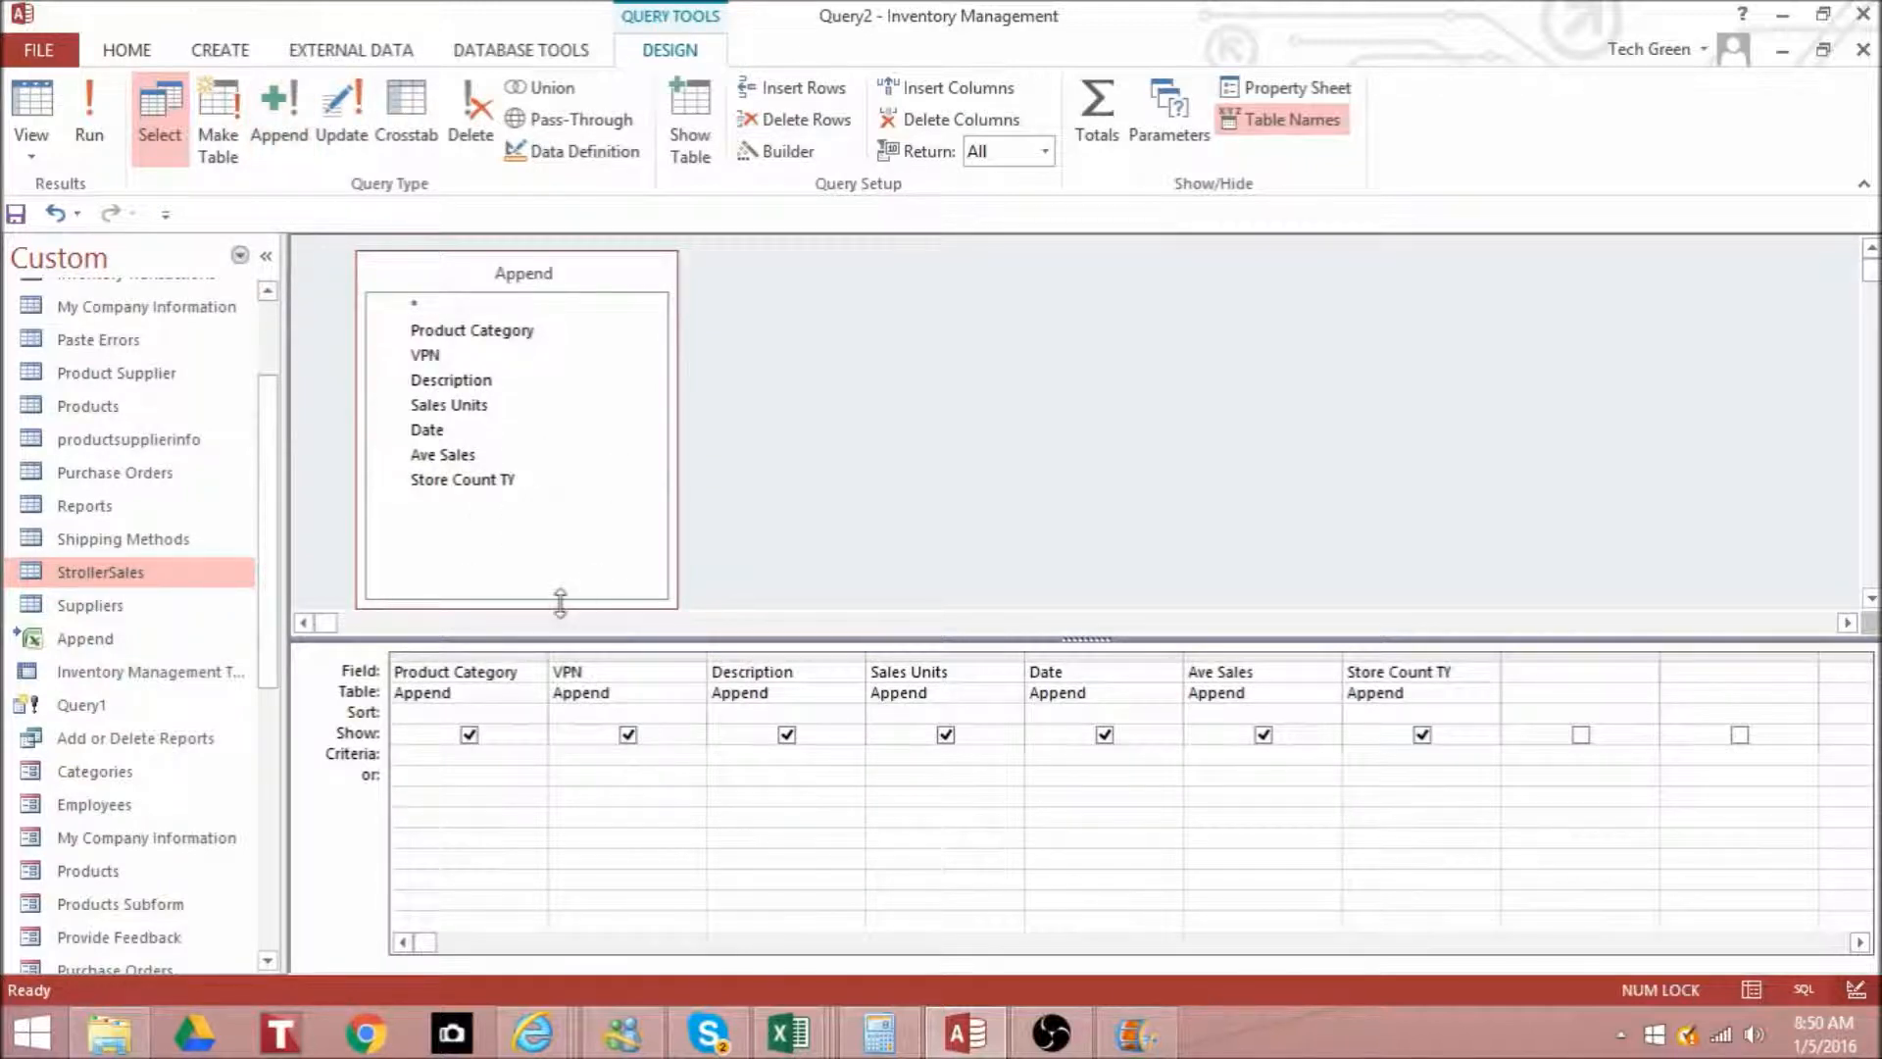
# - Change the query to an append query that targets the StrollerSales table in the current database
pyautogui.click(168, 566)
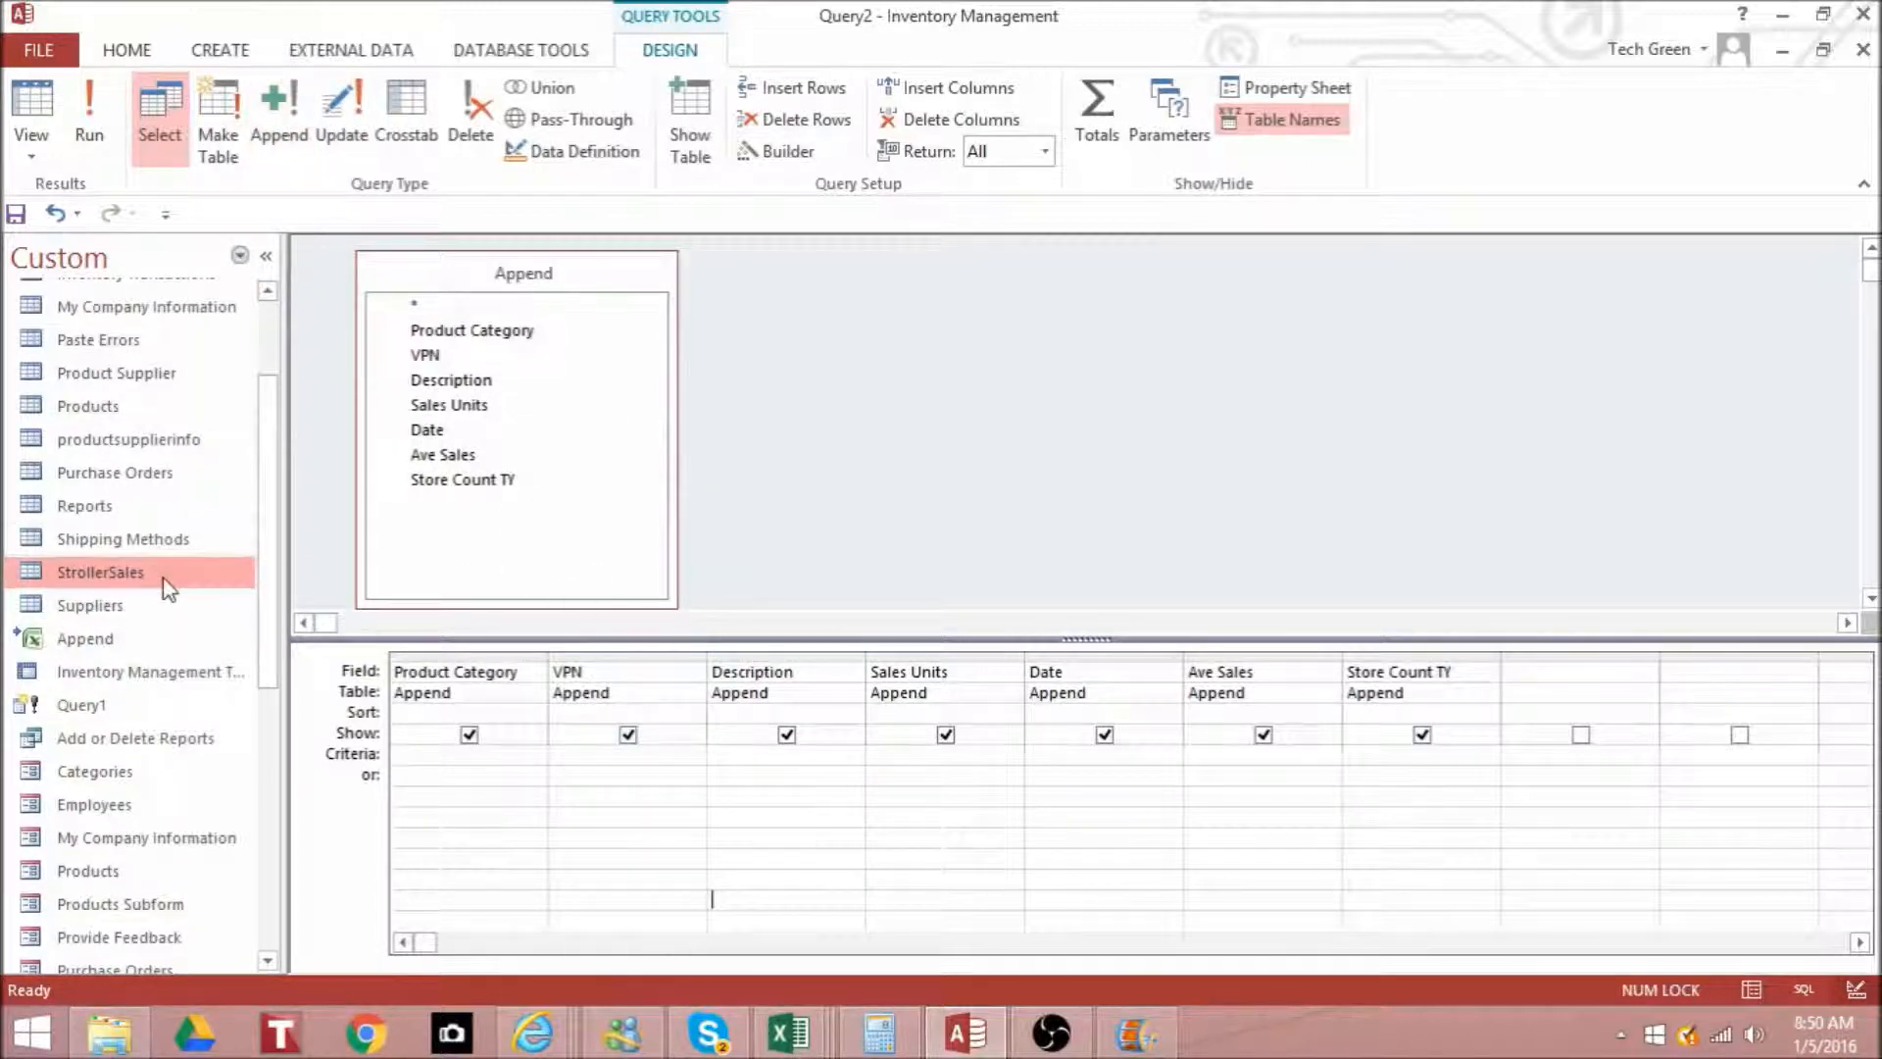
pyautogui.click(282, 125)
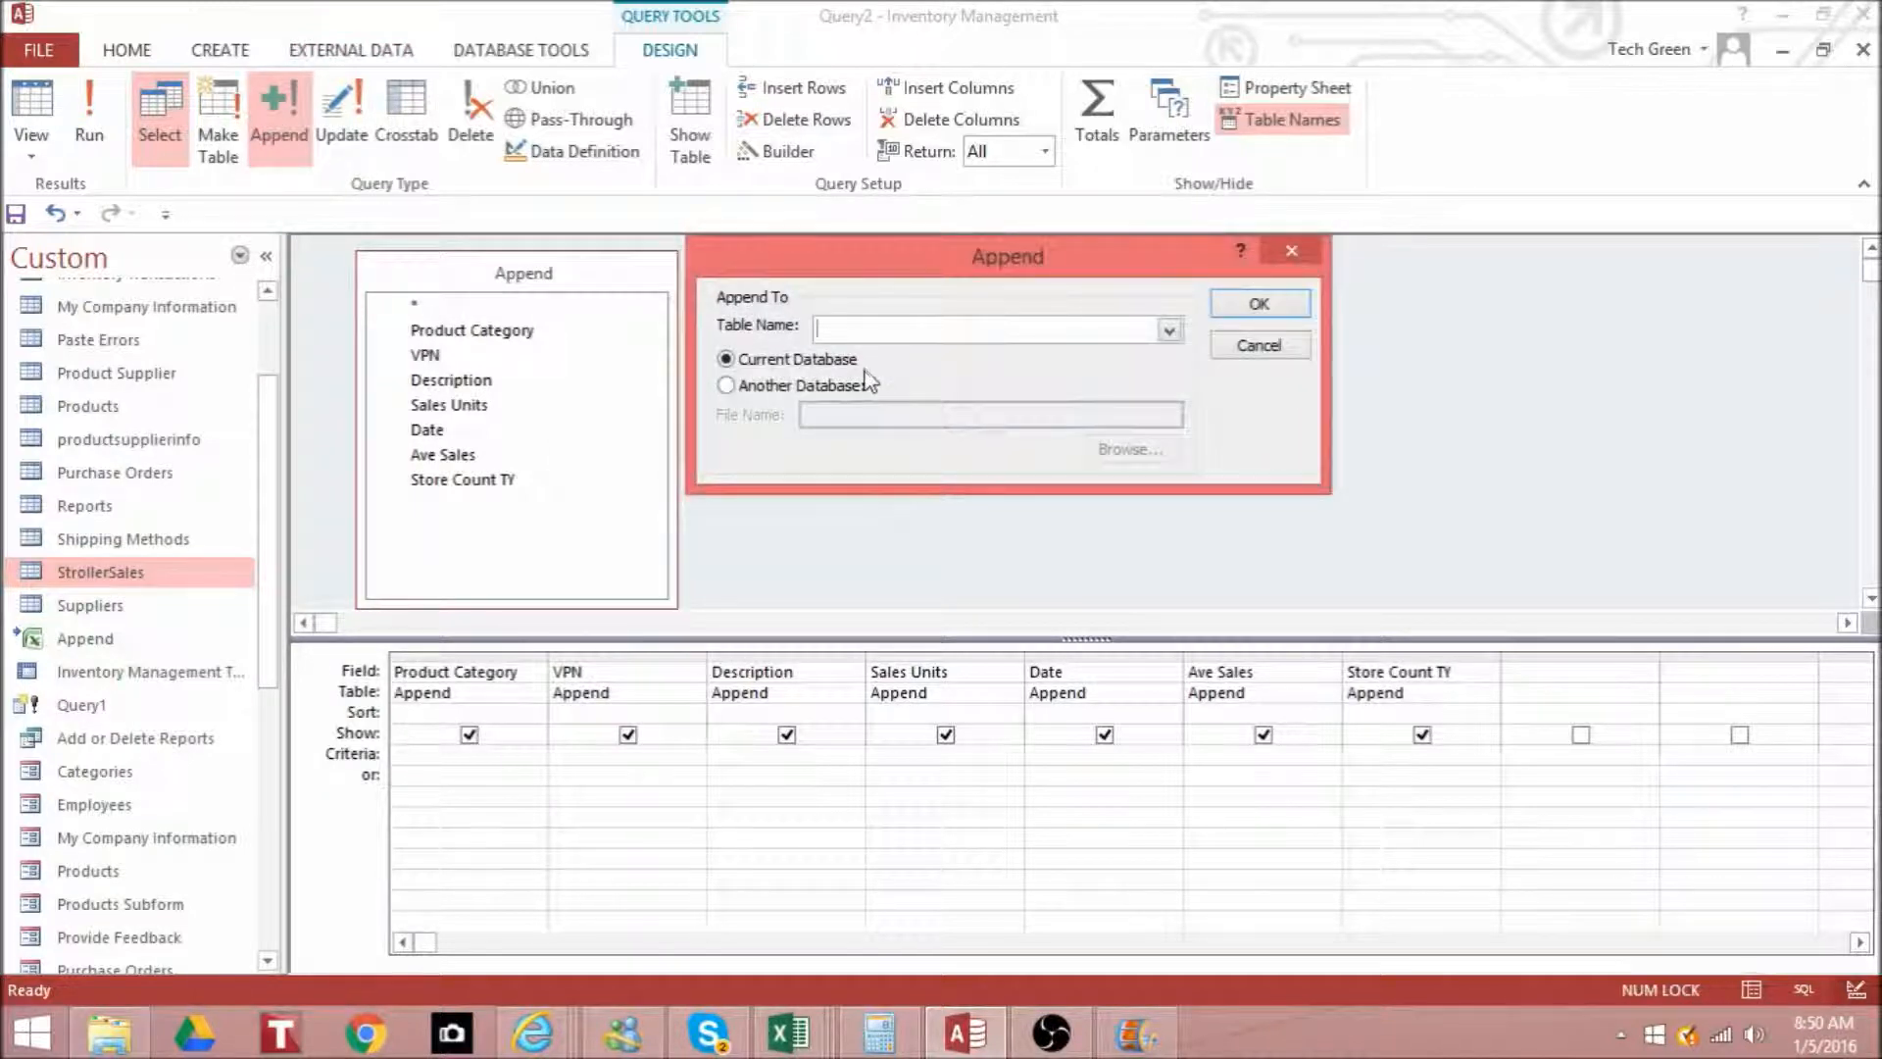
pyautogui.click(1169, 332)
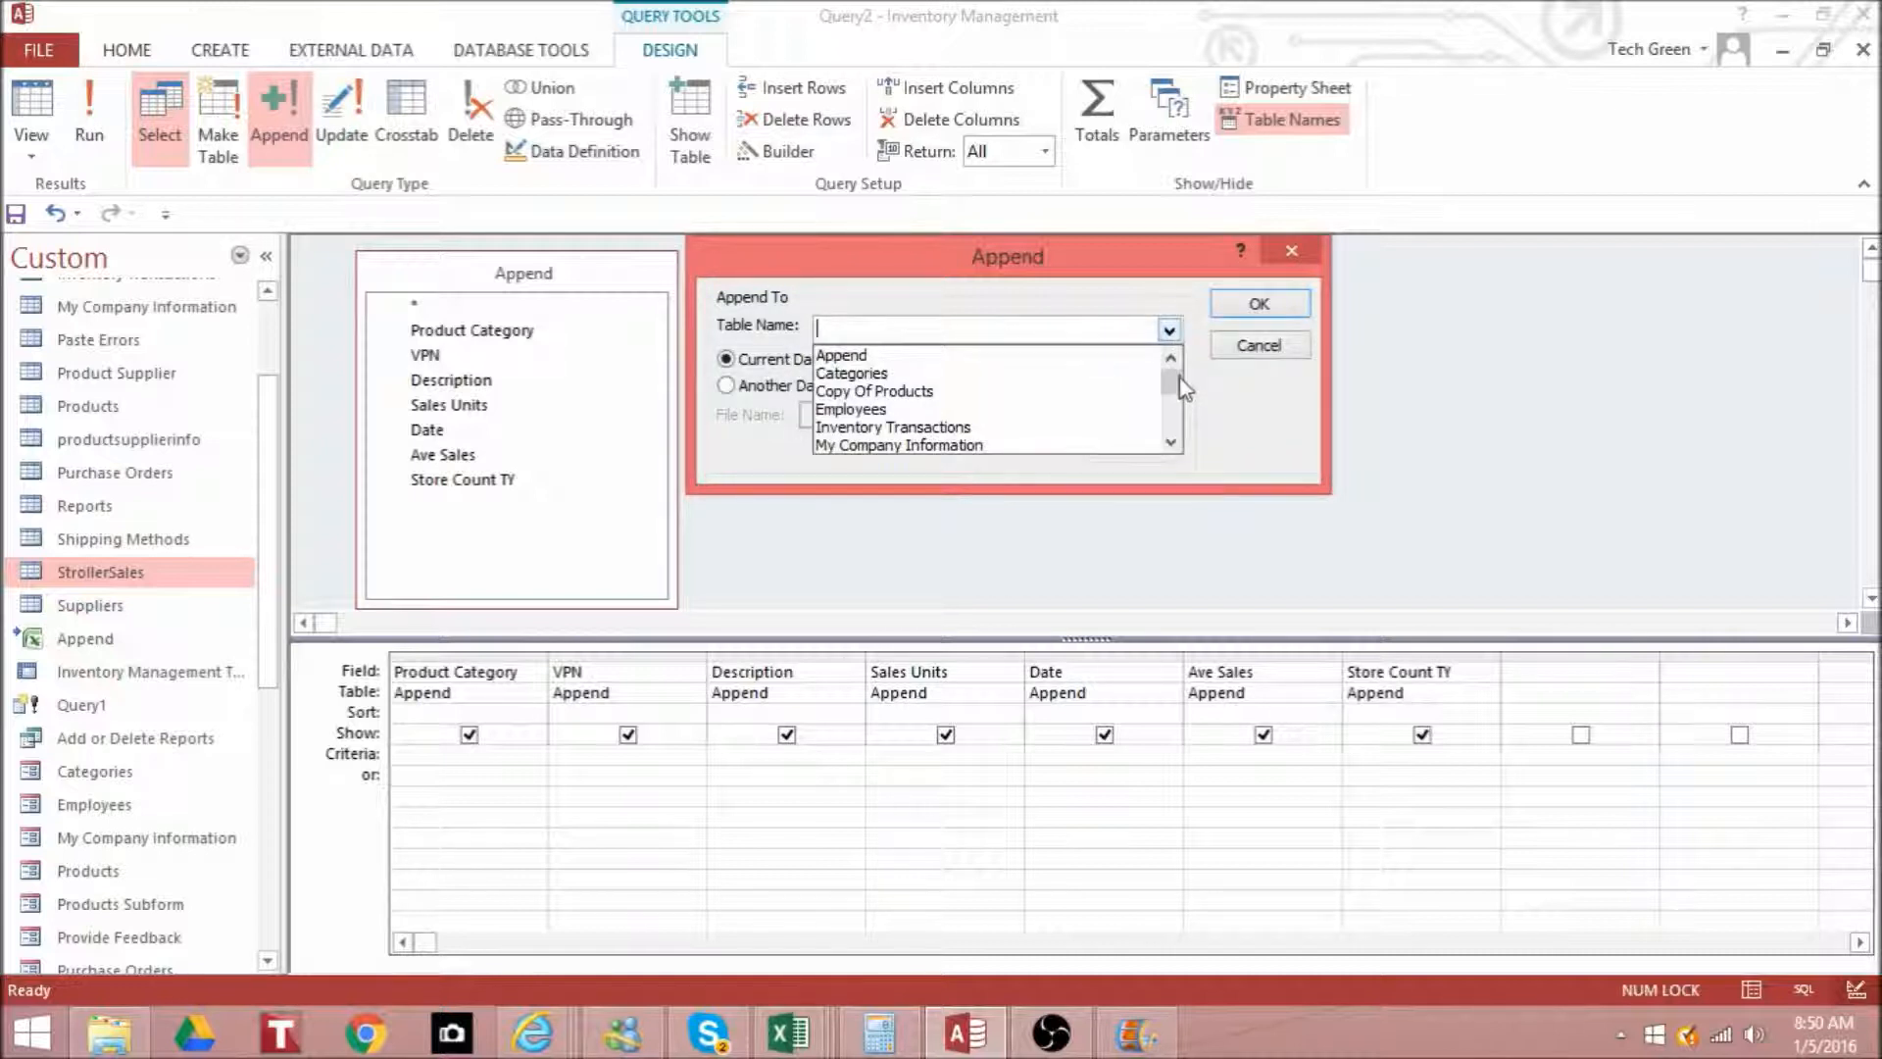
pyautogui.moveTo(1178, 378); pyautogui.dragTo(1182, 415)
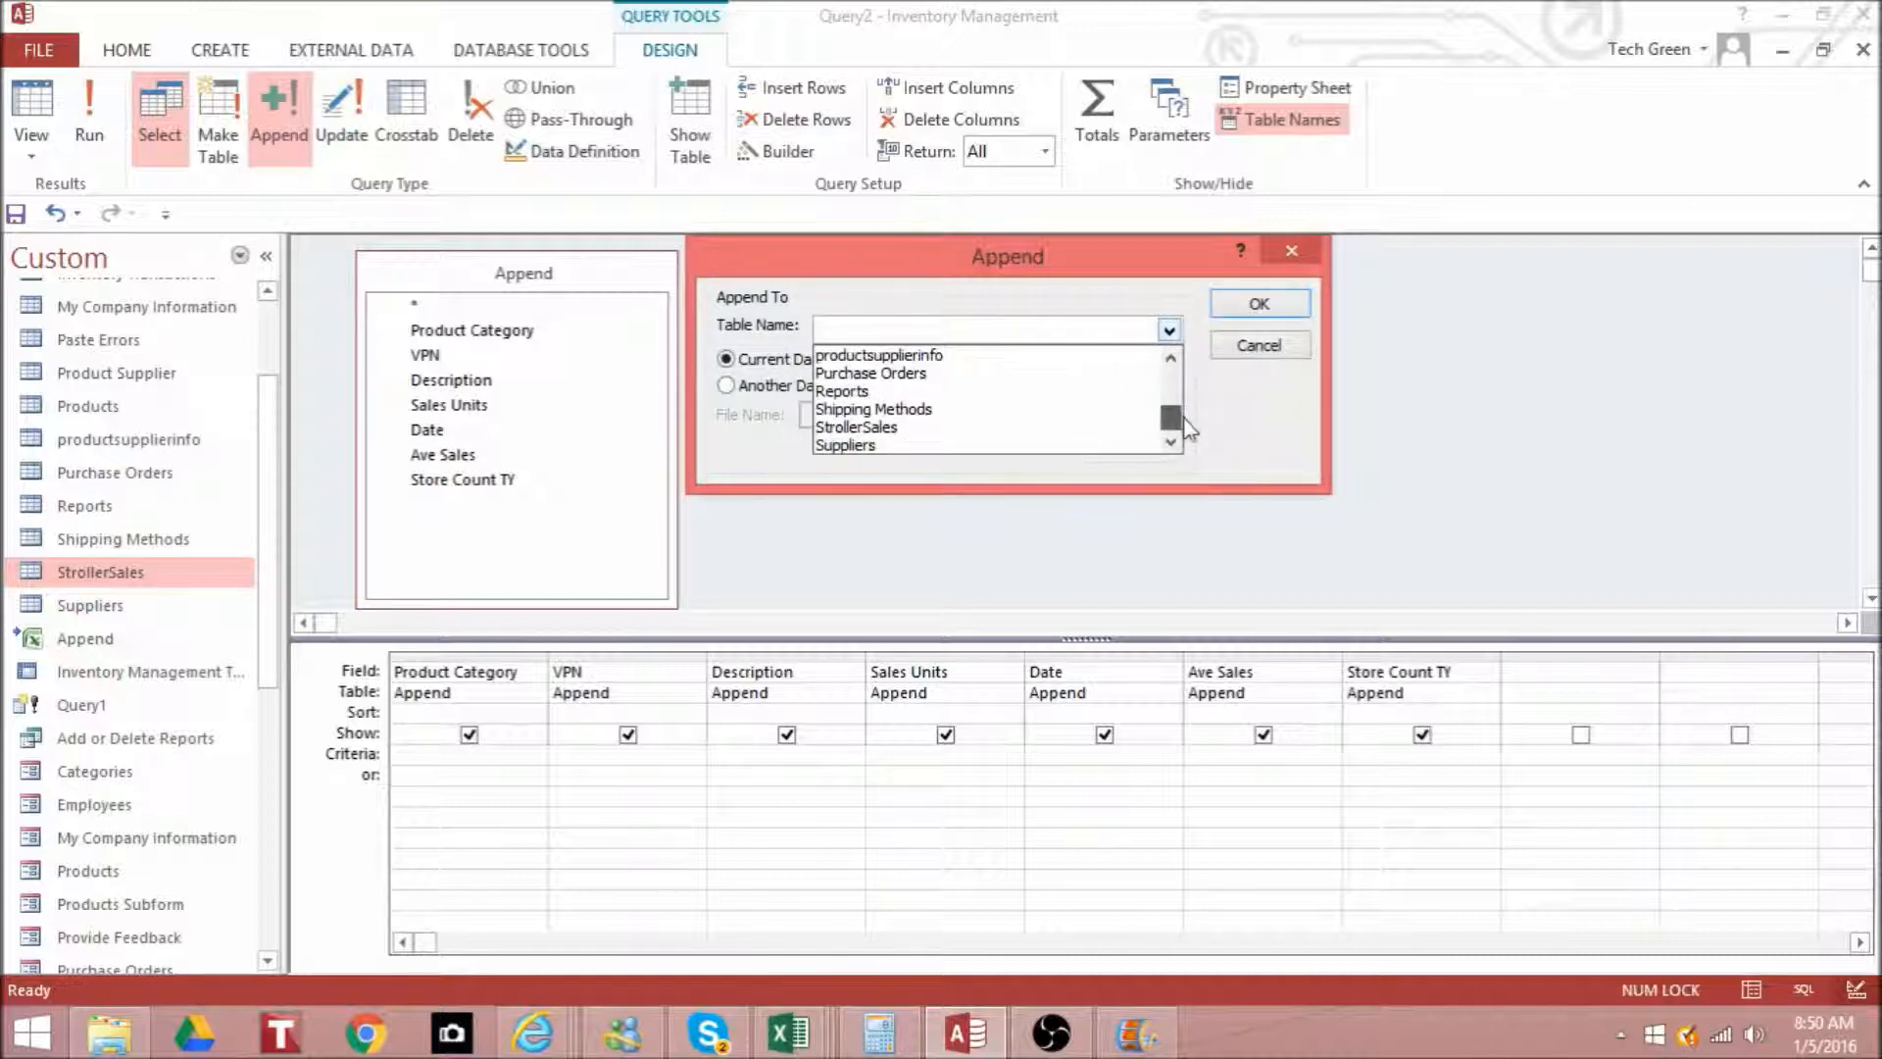
pyautogui.click(1076, 430)
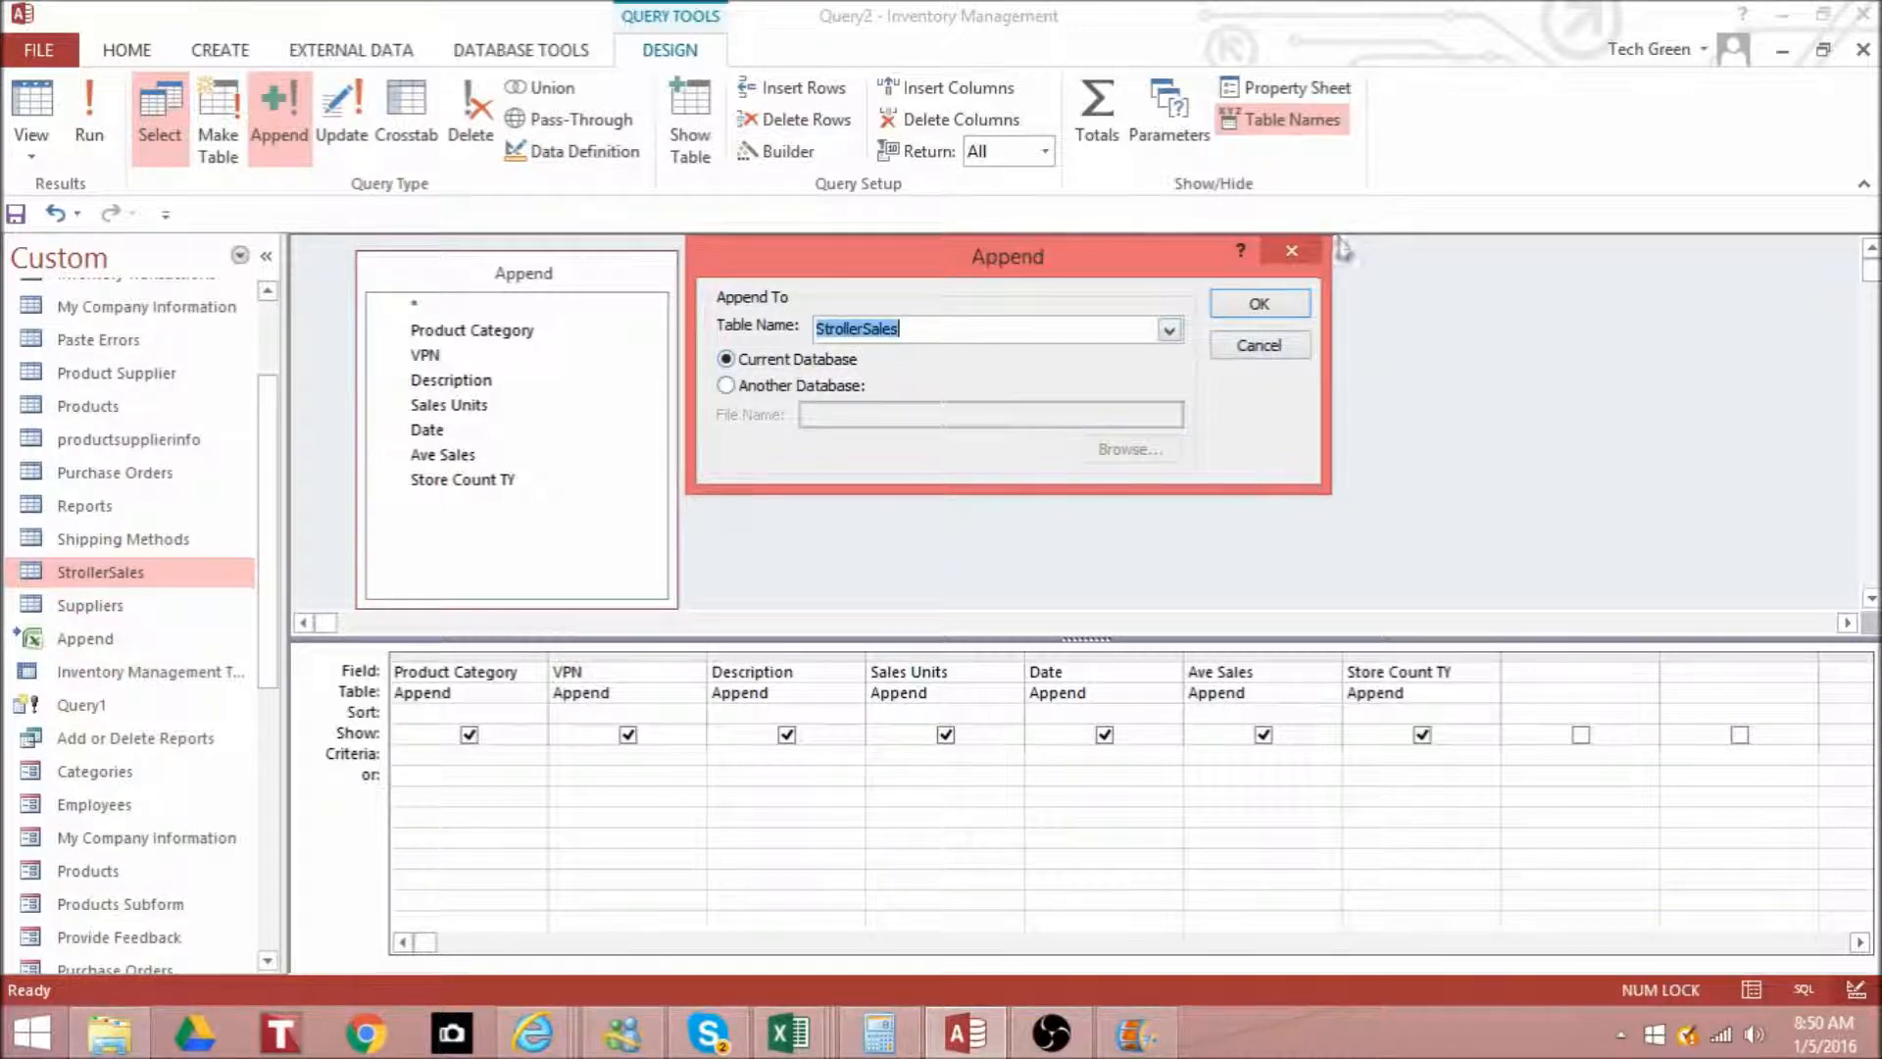
pyautogui.click(1280, 307)
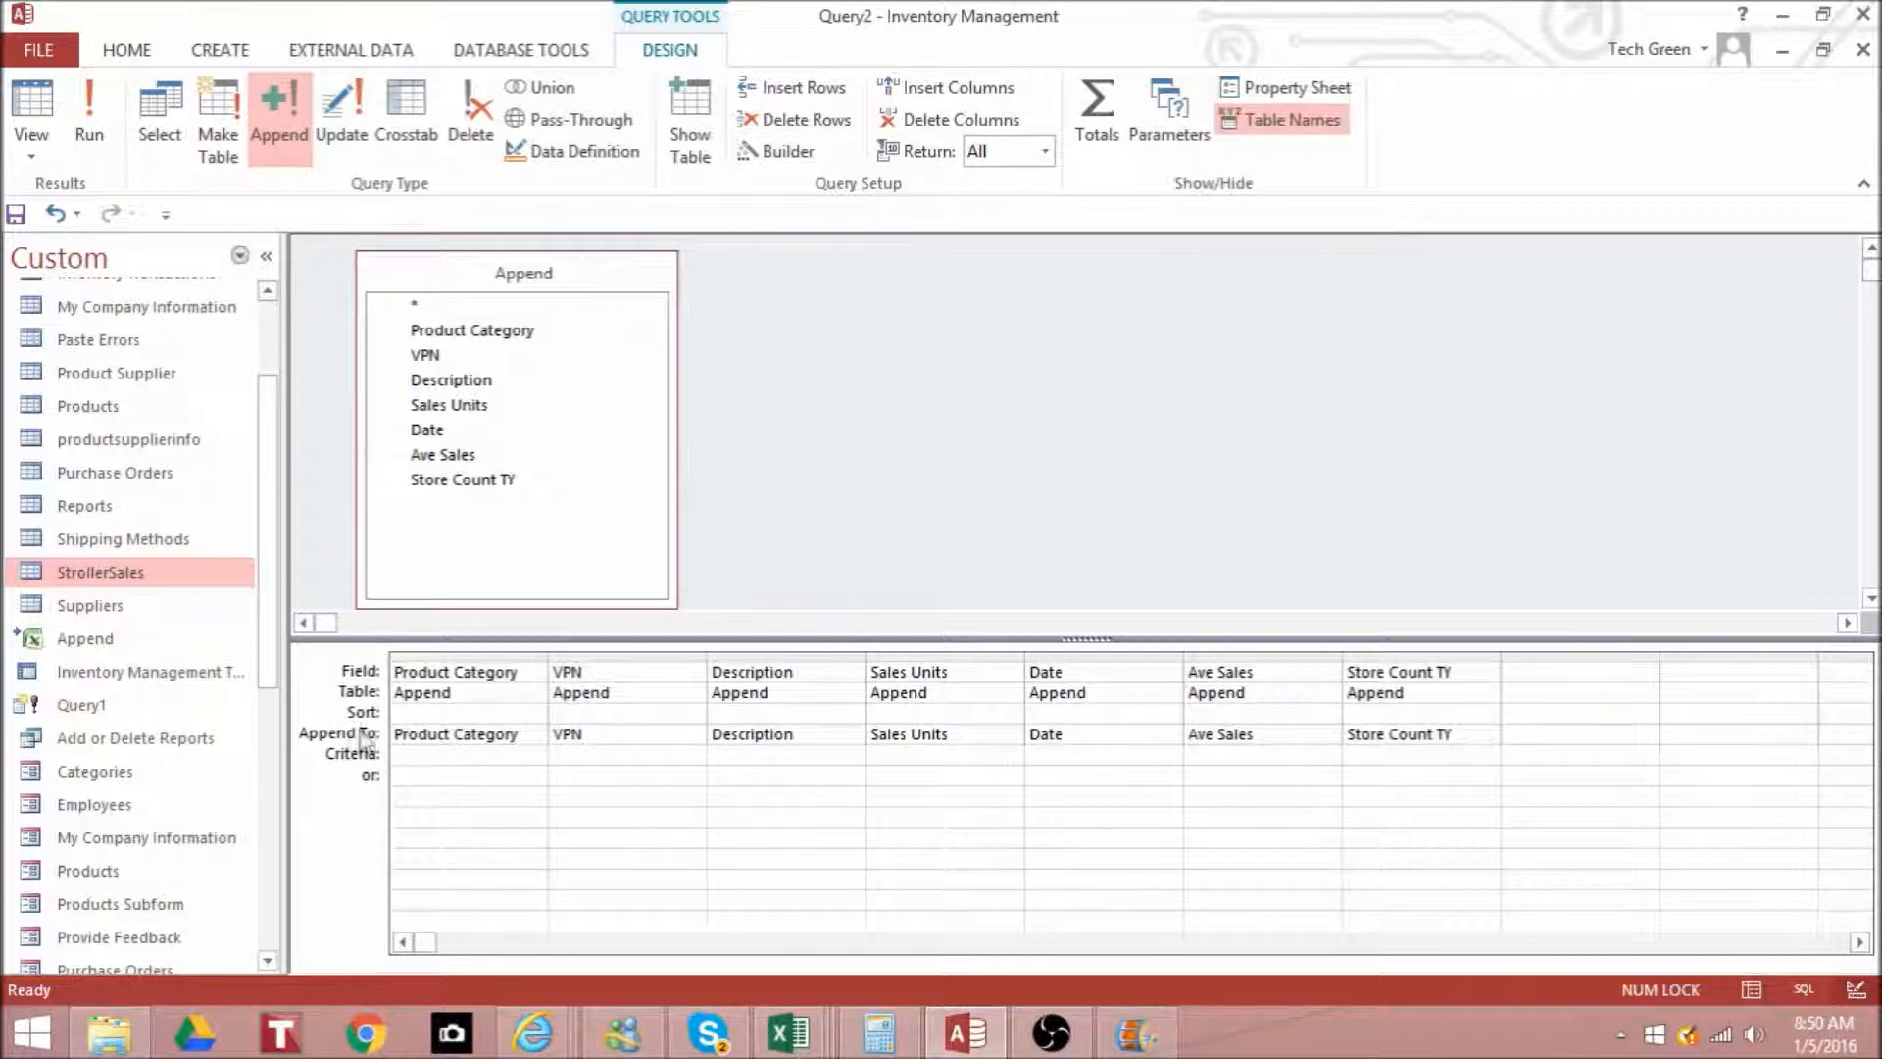
# - Check the Append To destination of each field, from Product Category through Store Count TY
pyautogui.click(434, 734)
pyautogui.click(635, 737)
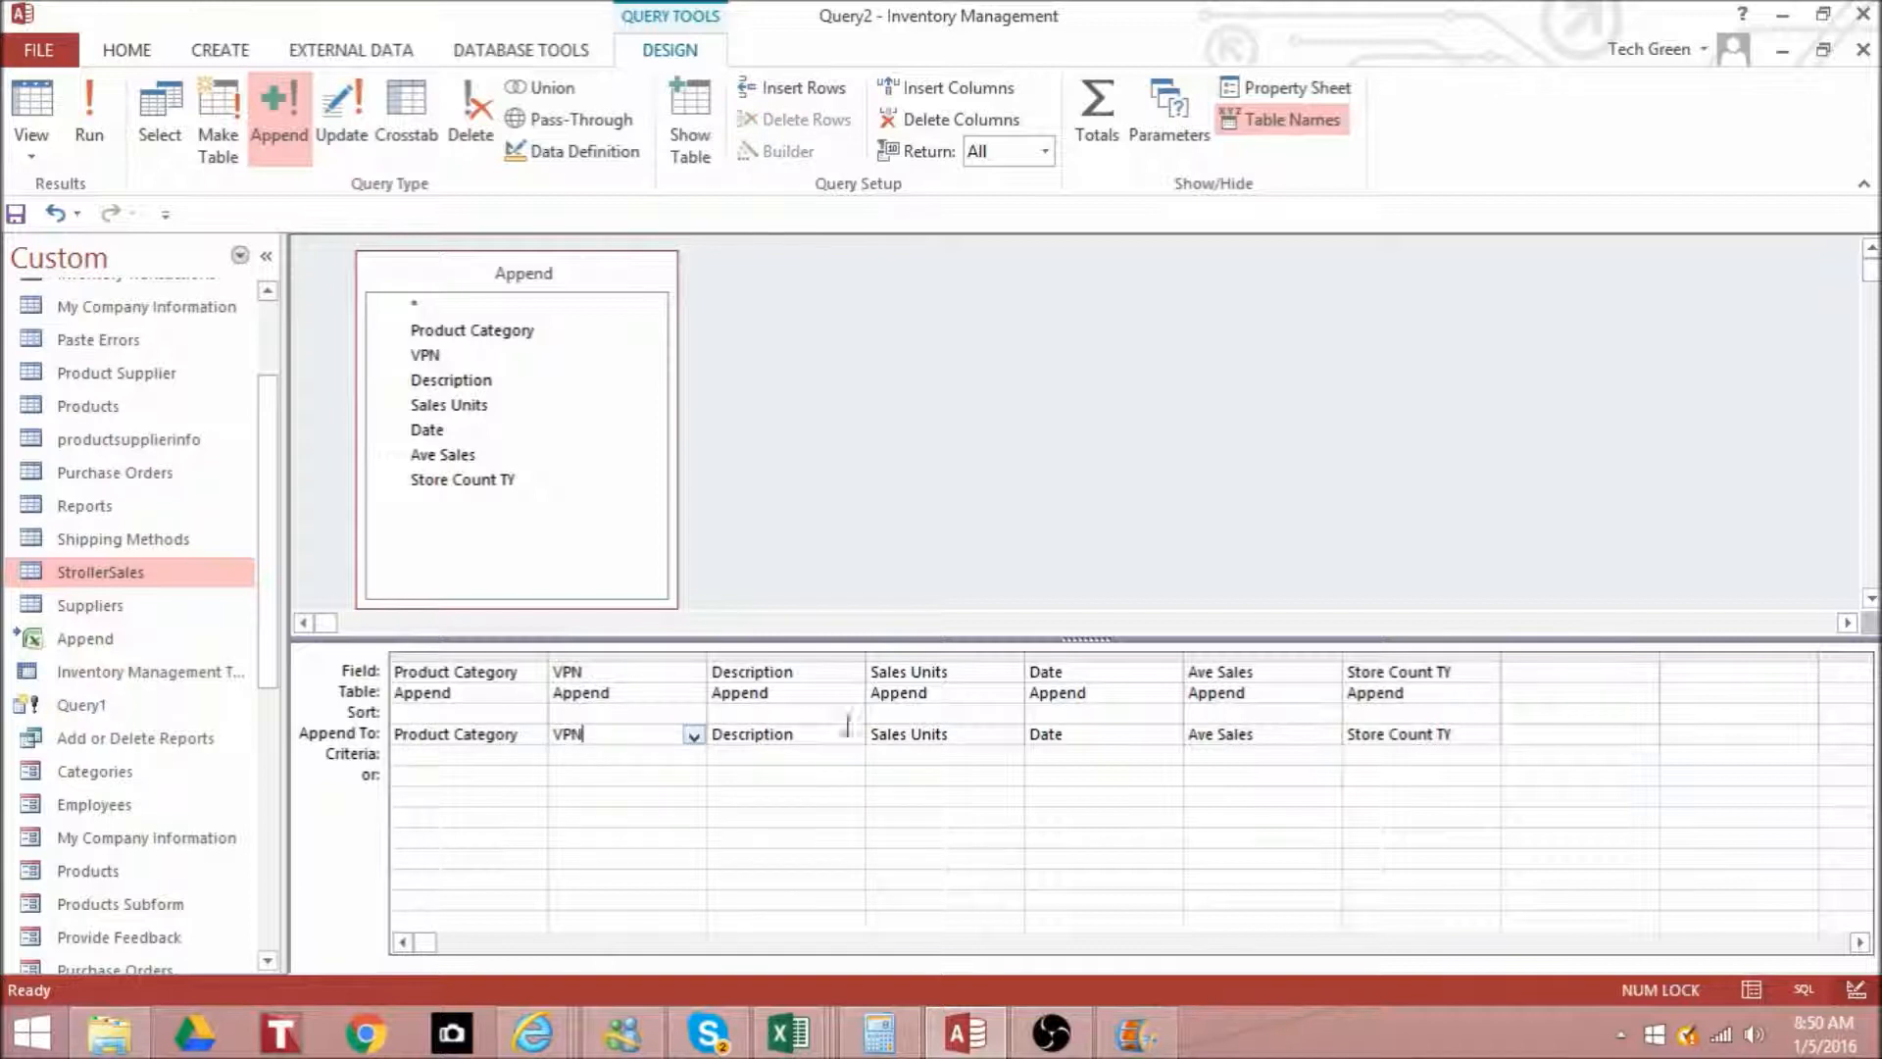
pyautogui.click(849, 730)
pyautogui.press('Escape')
pyautogui.click(939, 735)
pyautogui.click(1080, 735)
pyautogui.click(1252, 735)
pyautogui.click(1423, 735)
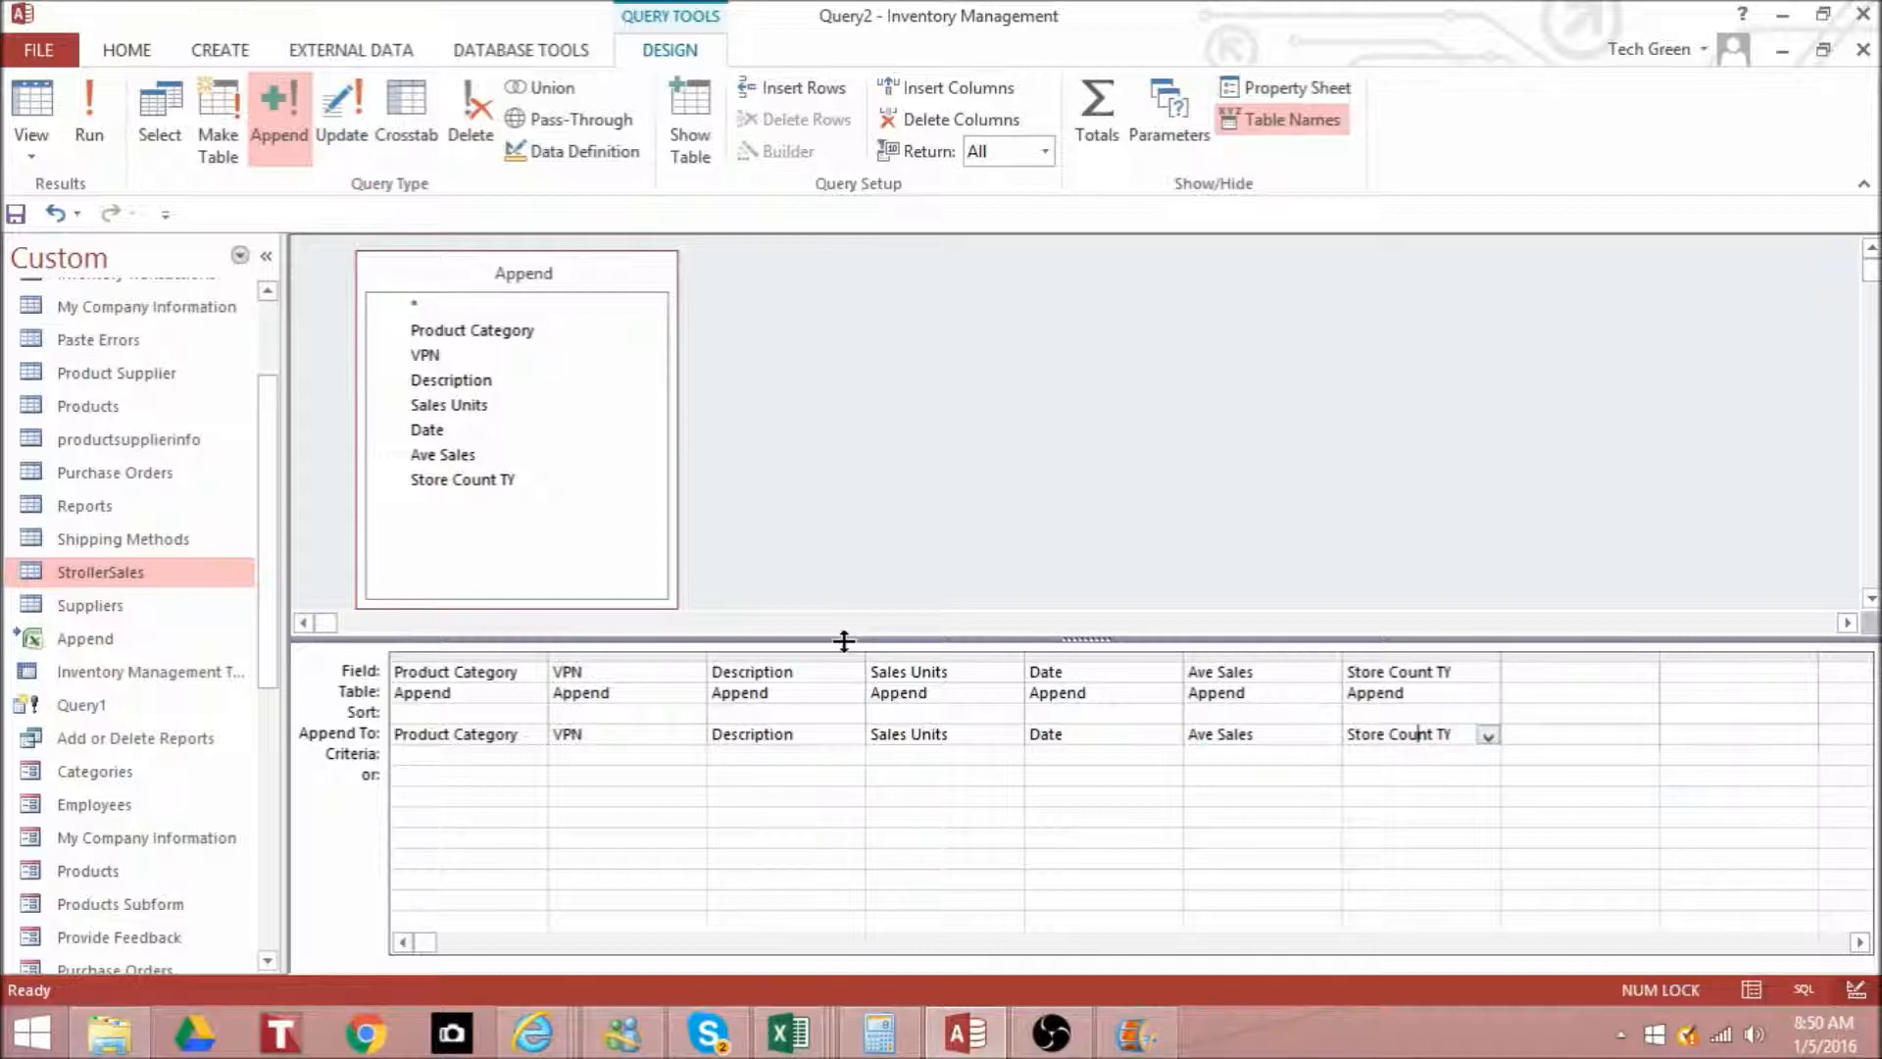
# - Open the StrollerSales table and examine its last records for the existing sales dates
pyautogui.doubleClick(147, 575)
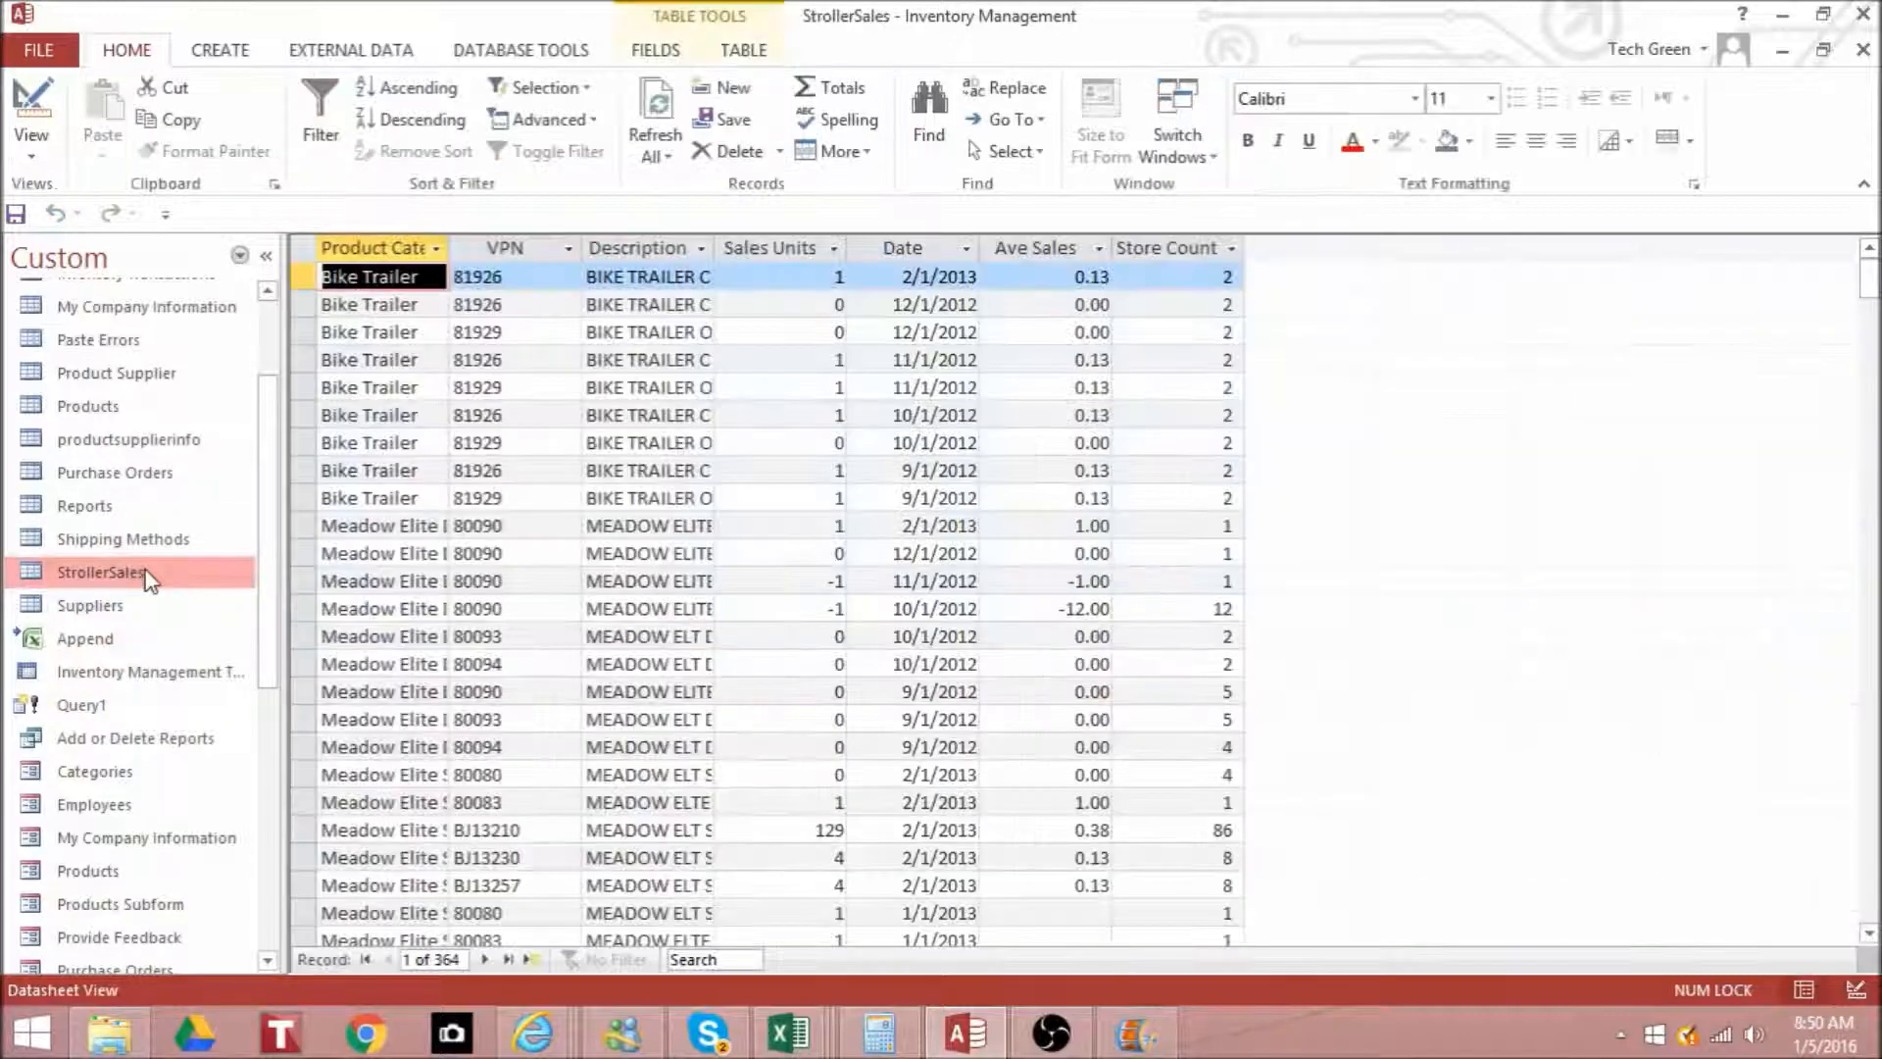
pyautogui.moveTo(1869, 277); pyautogui.dragTo(1869, 887)
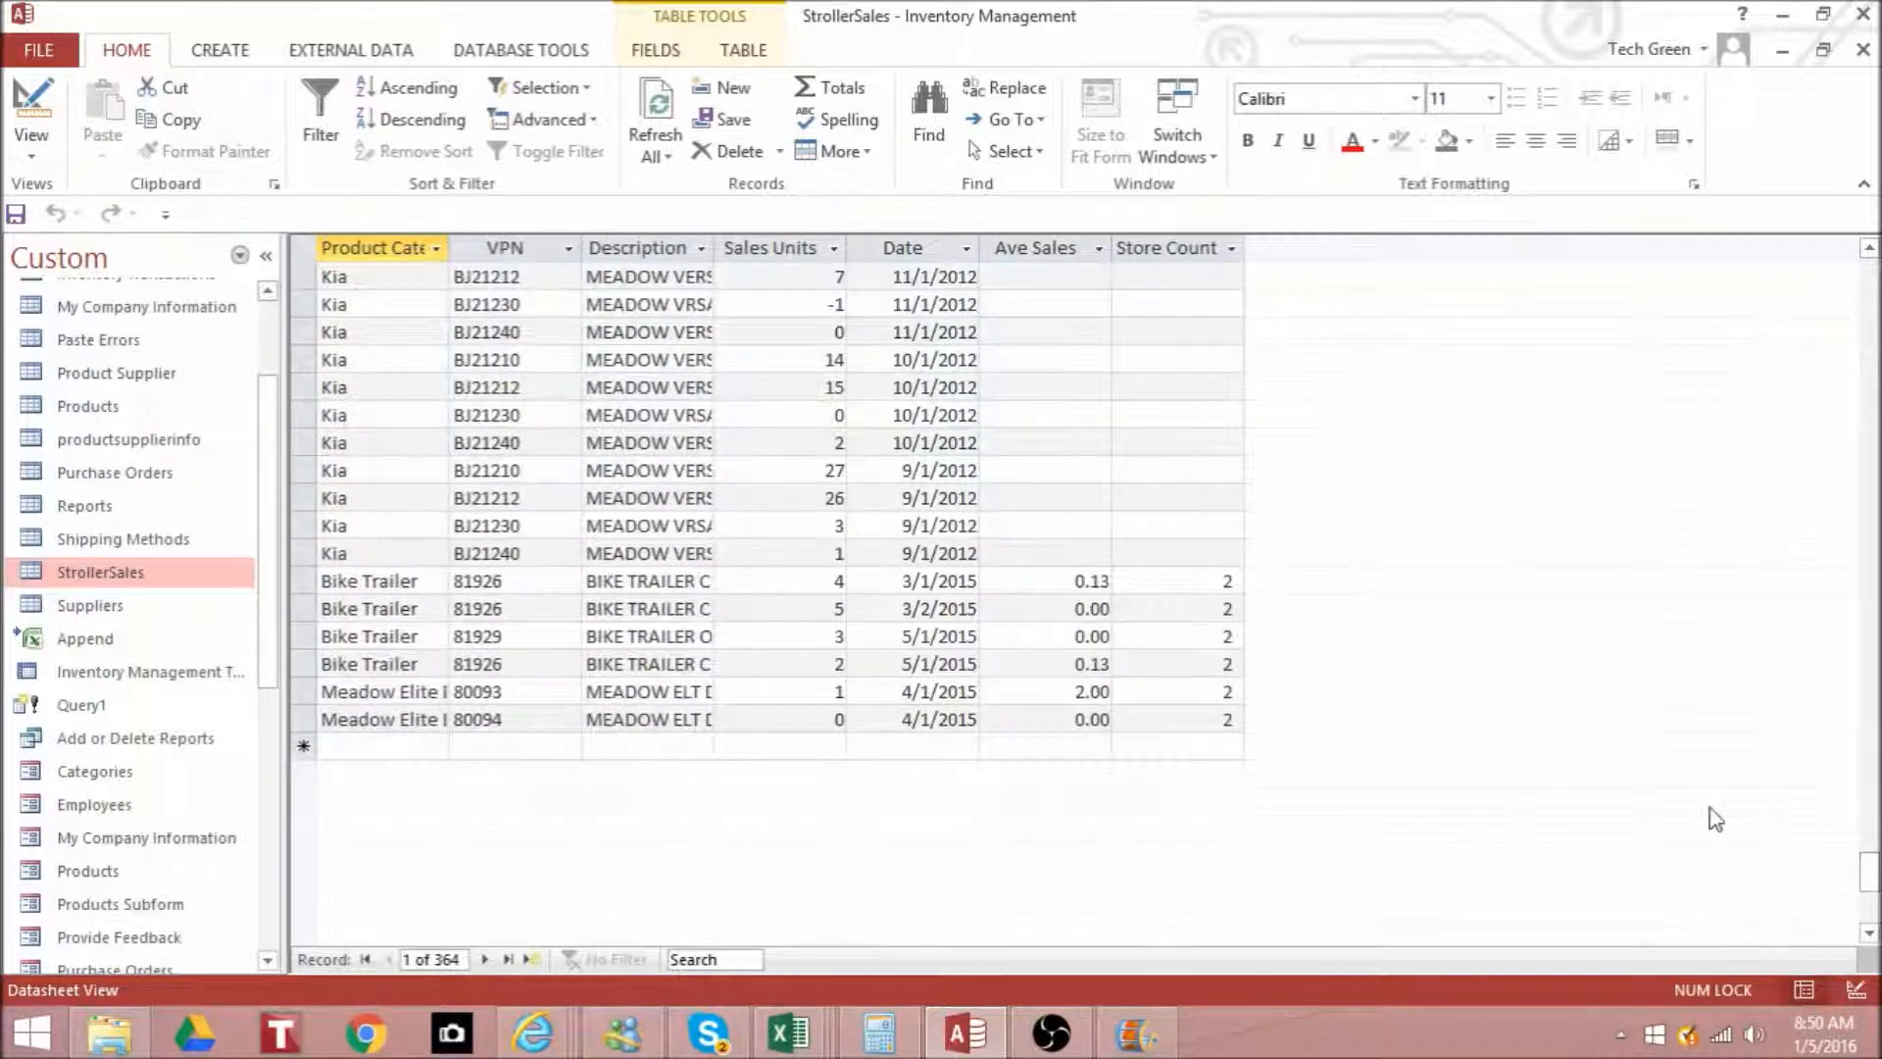
pyautogui.moveTo(1869, 880); pyautogui.dragTo(1869, 804)
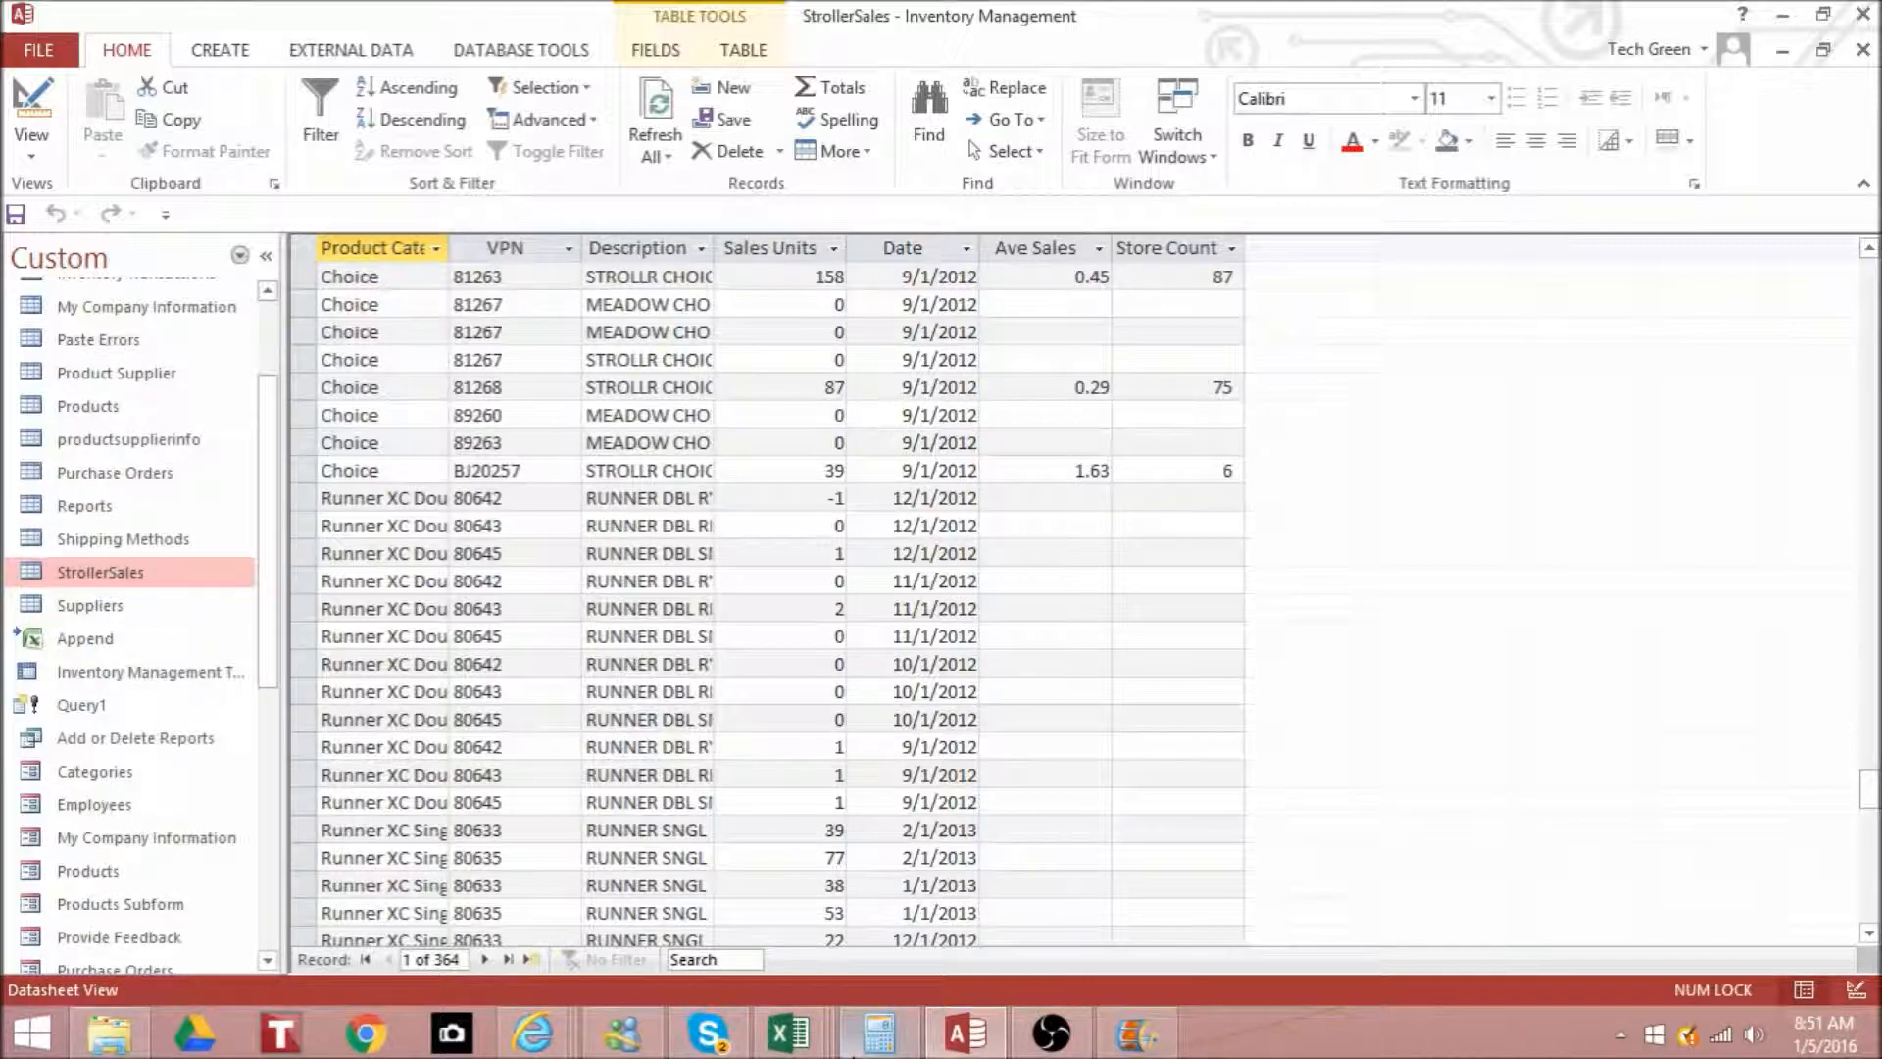
# - Switch to the Append workbook in Excel and check the full date values stored in E2 and E5
pyautogui.moveTo(792, 1041)
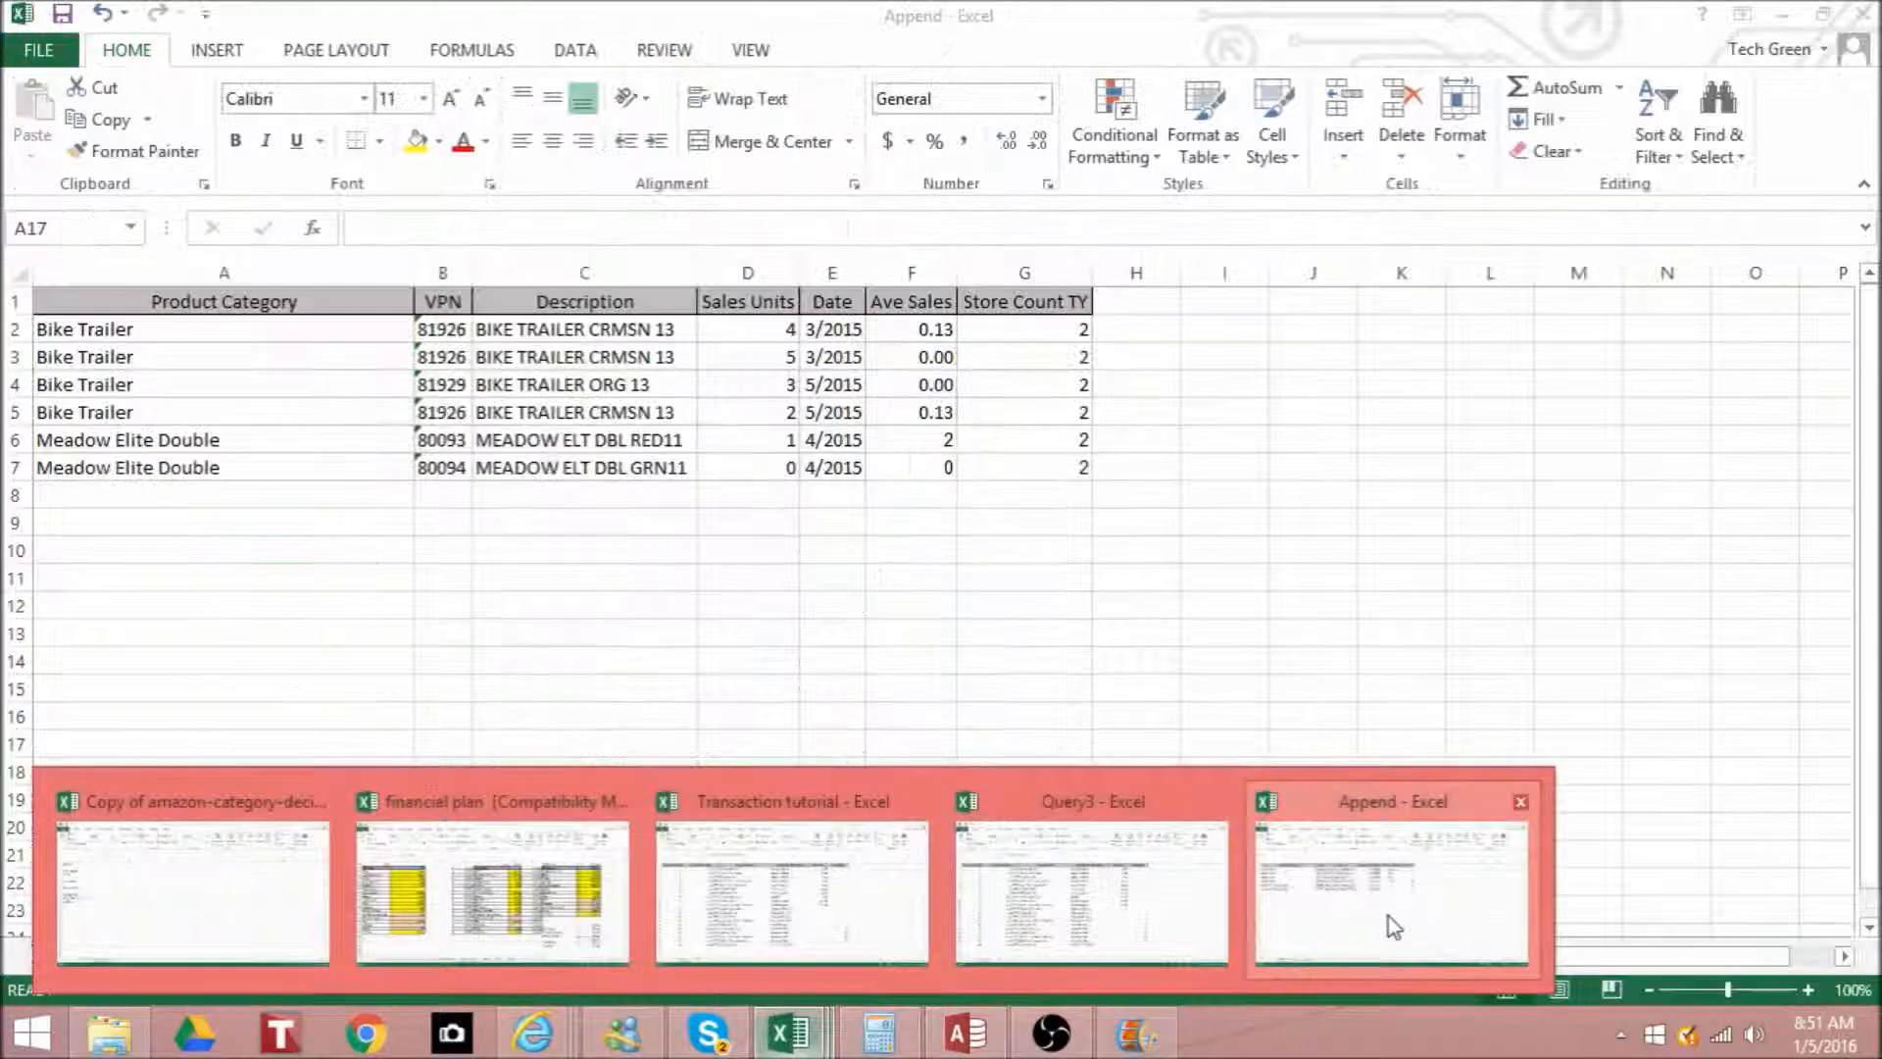
pyautogui.click(1388, 916)
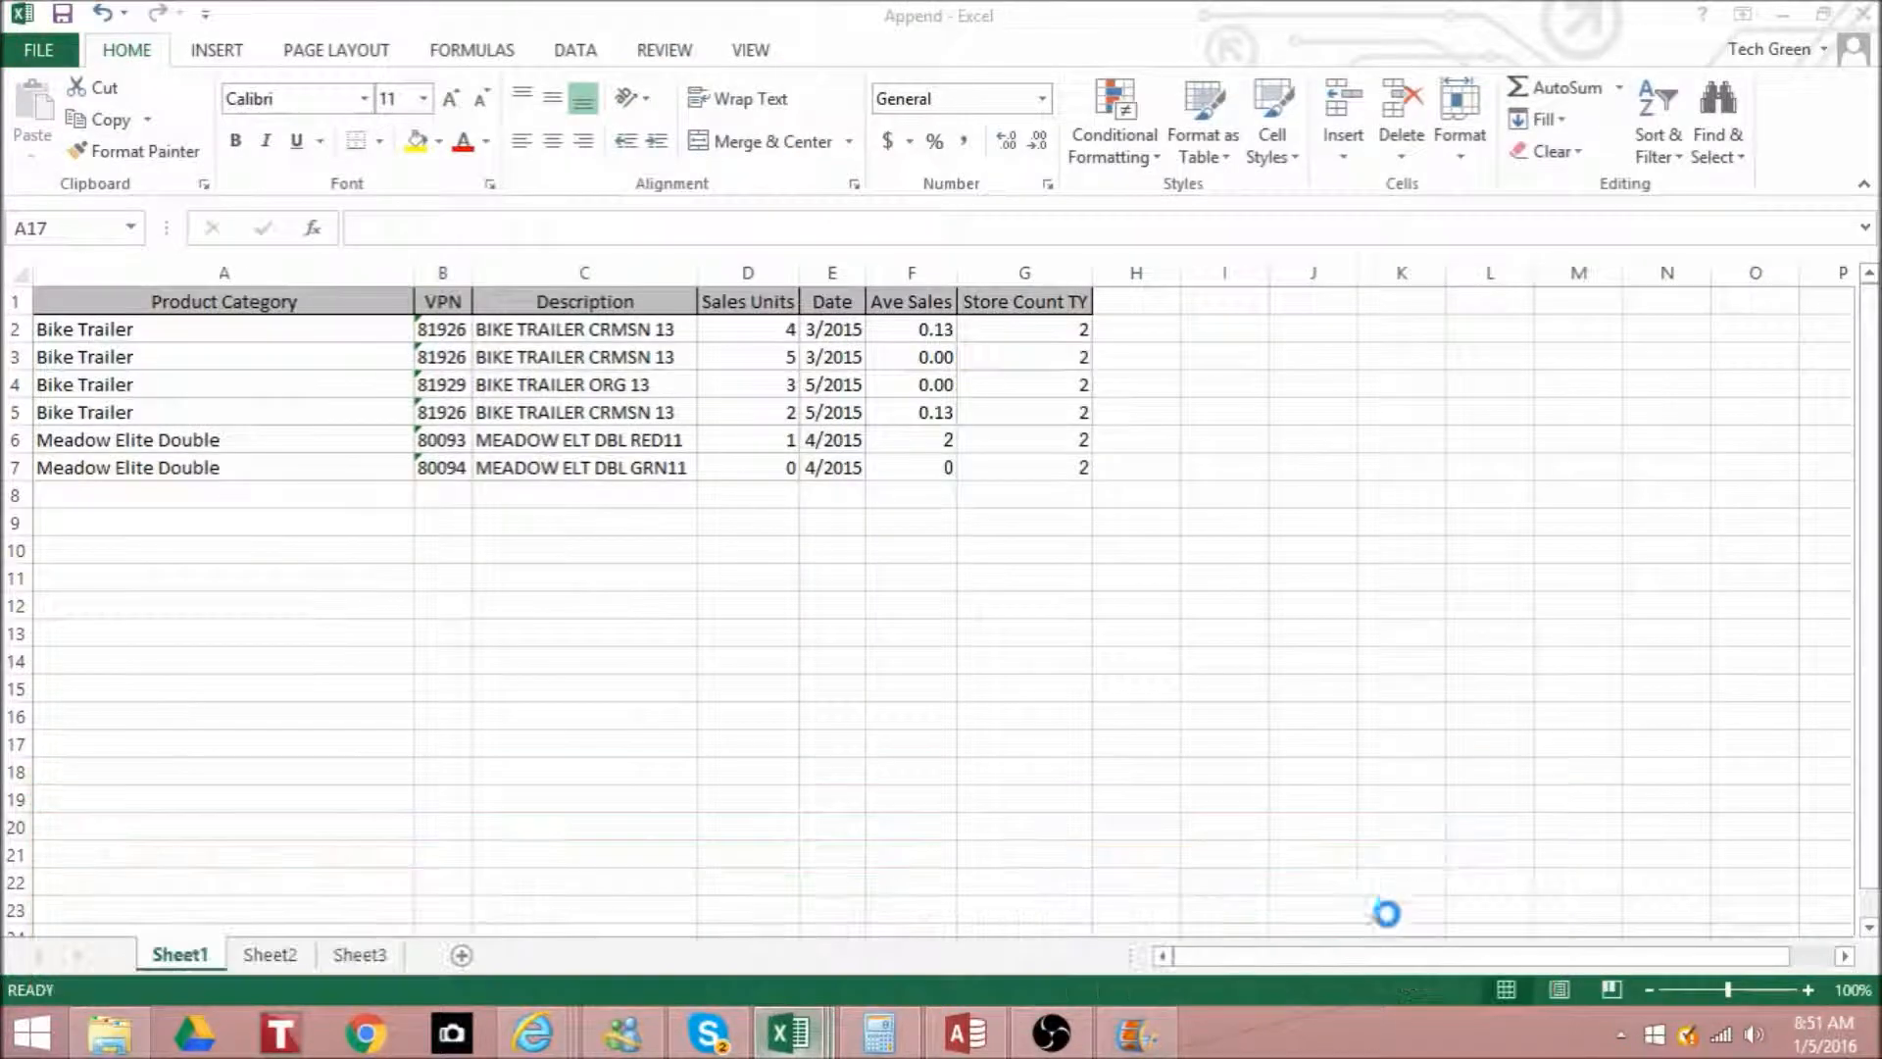
pyautogui.click(843, 328)
pyautogui.doubleClick(846, 327)
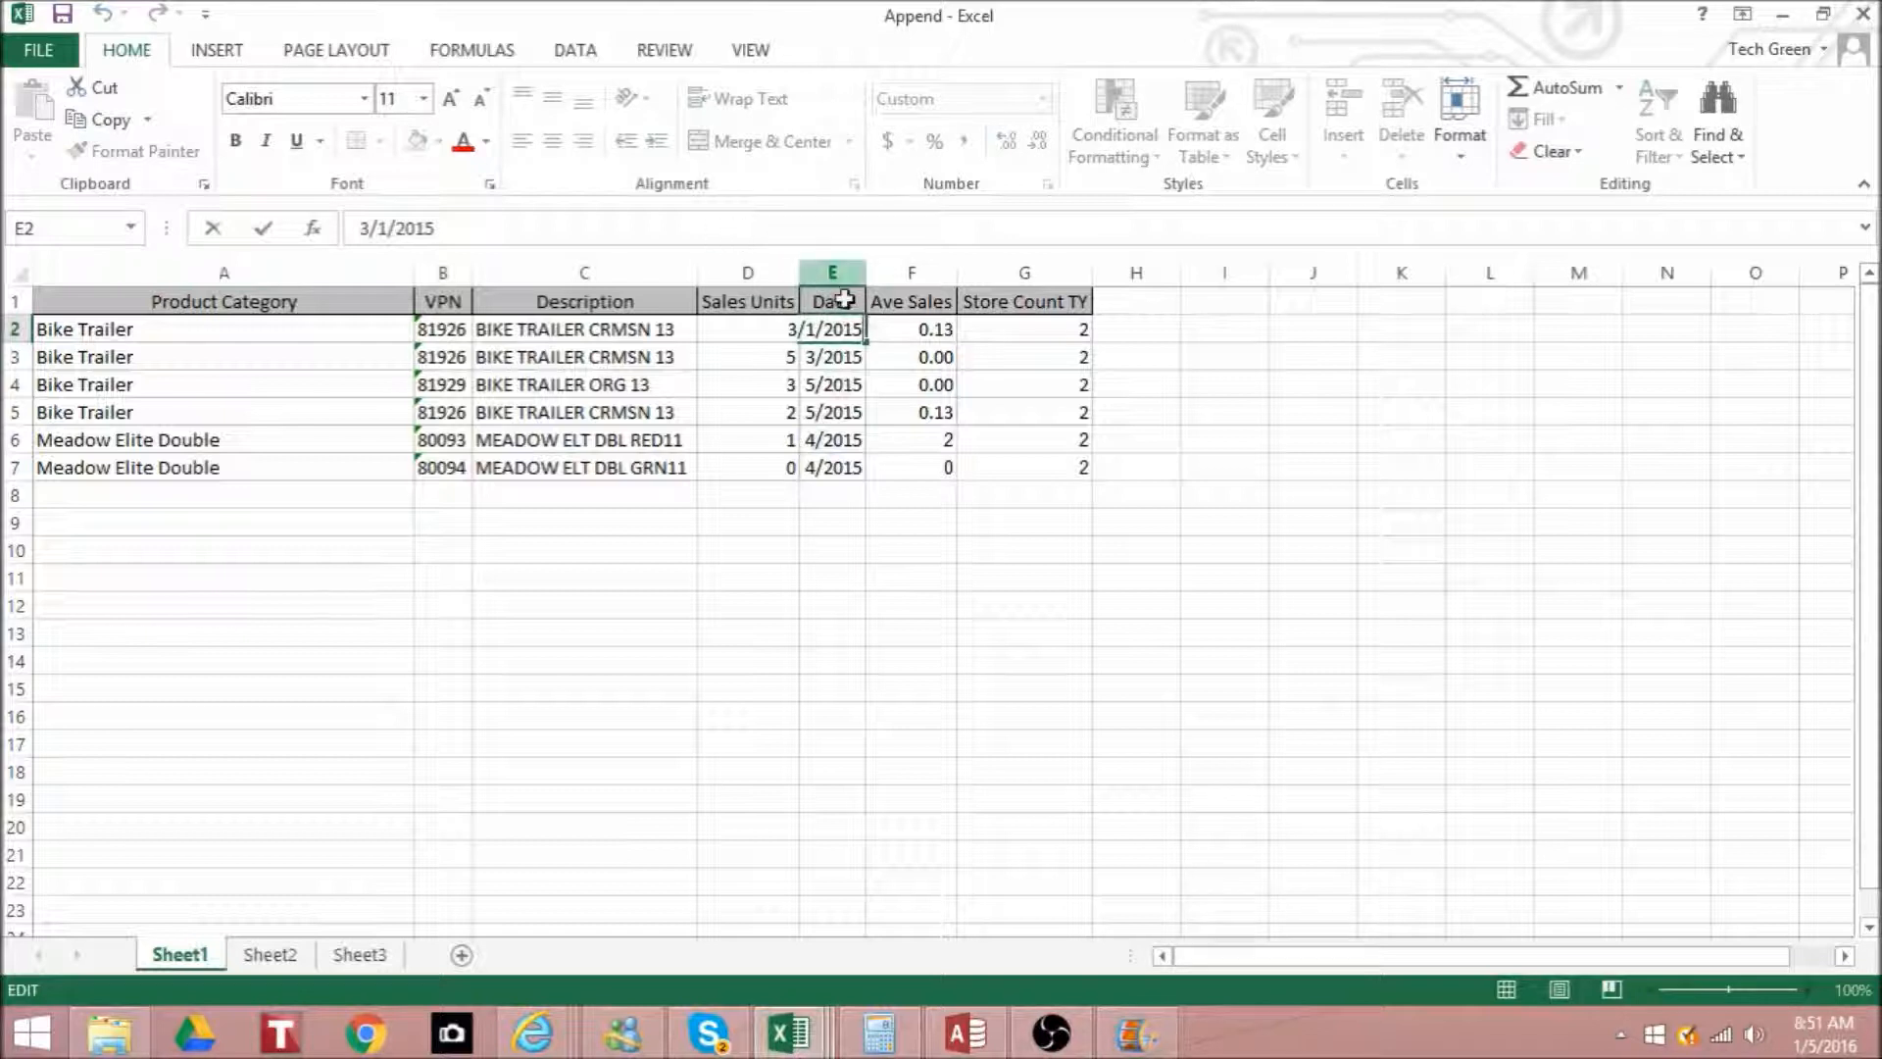
pyautogui.click(840, 406)
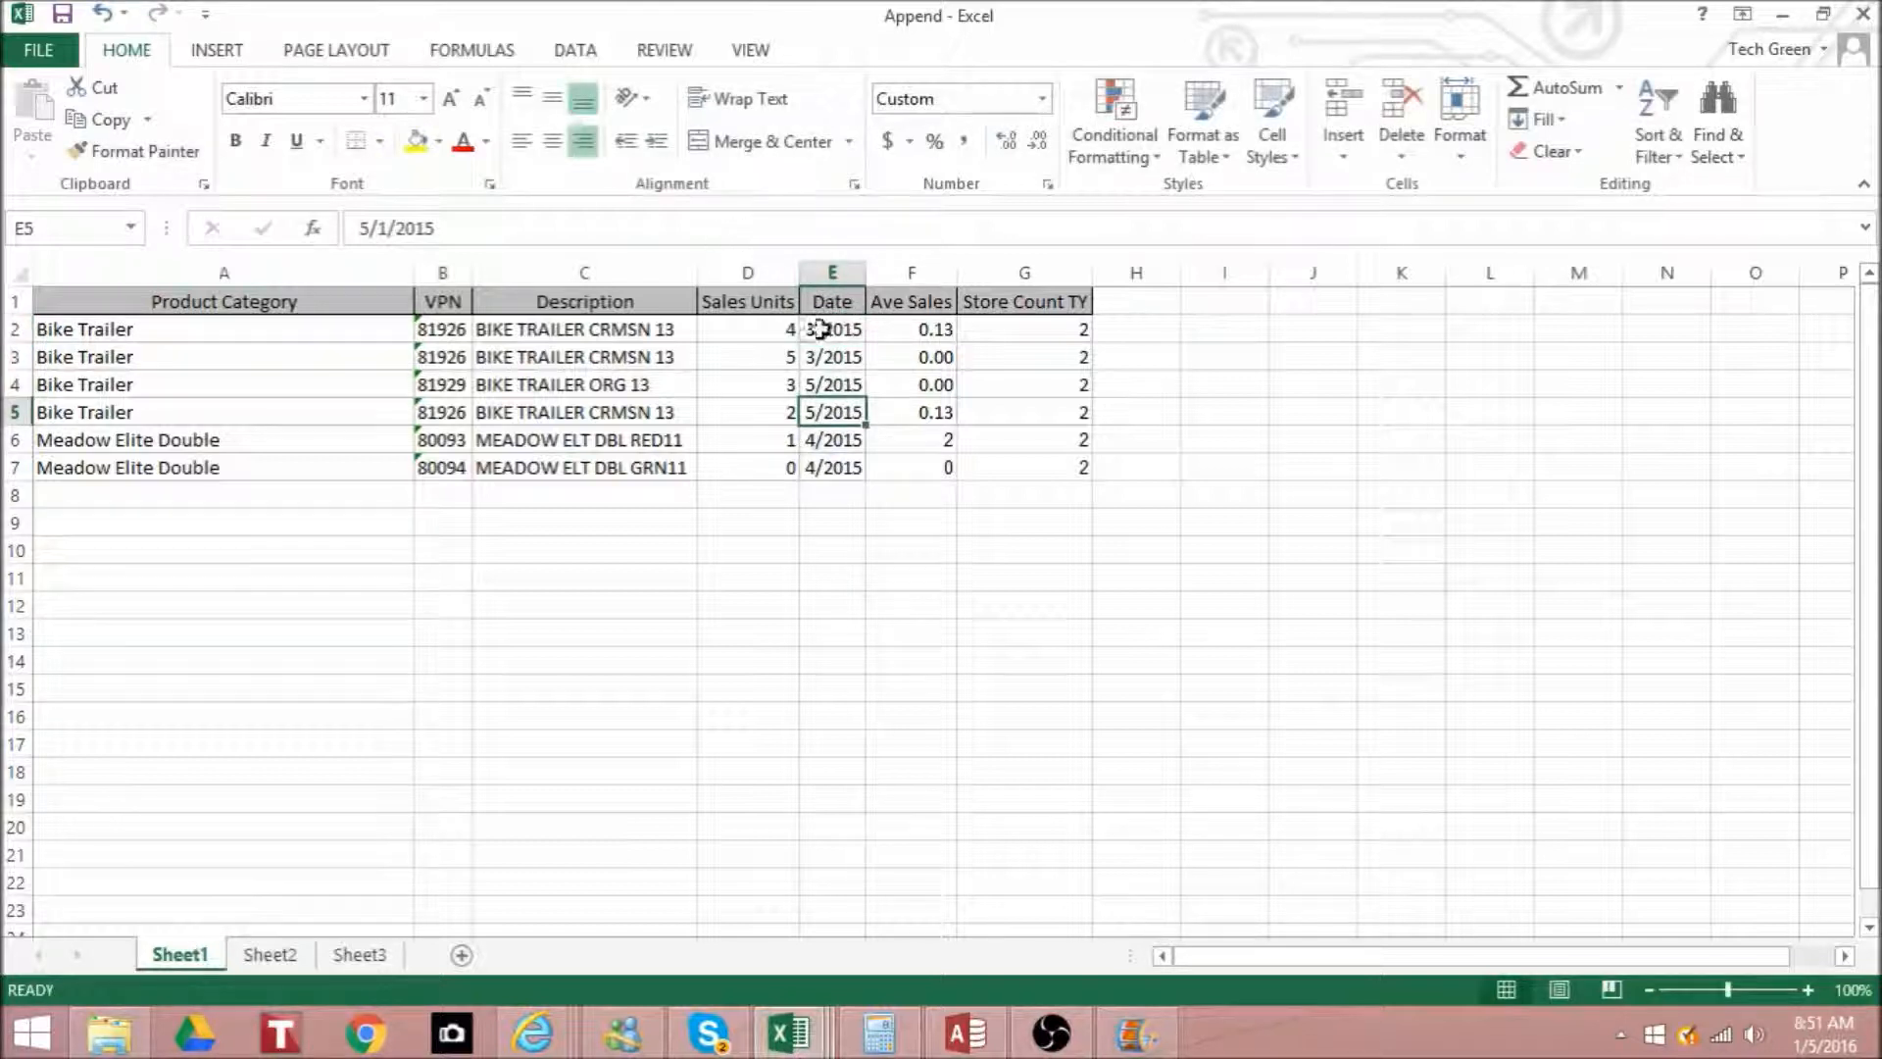
pyautogui.click(835, 329)
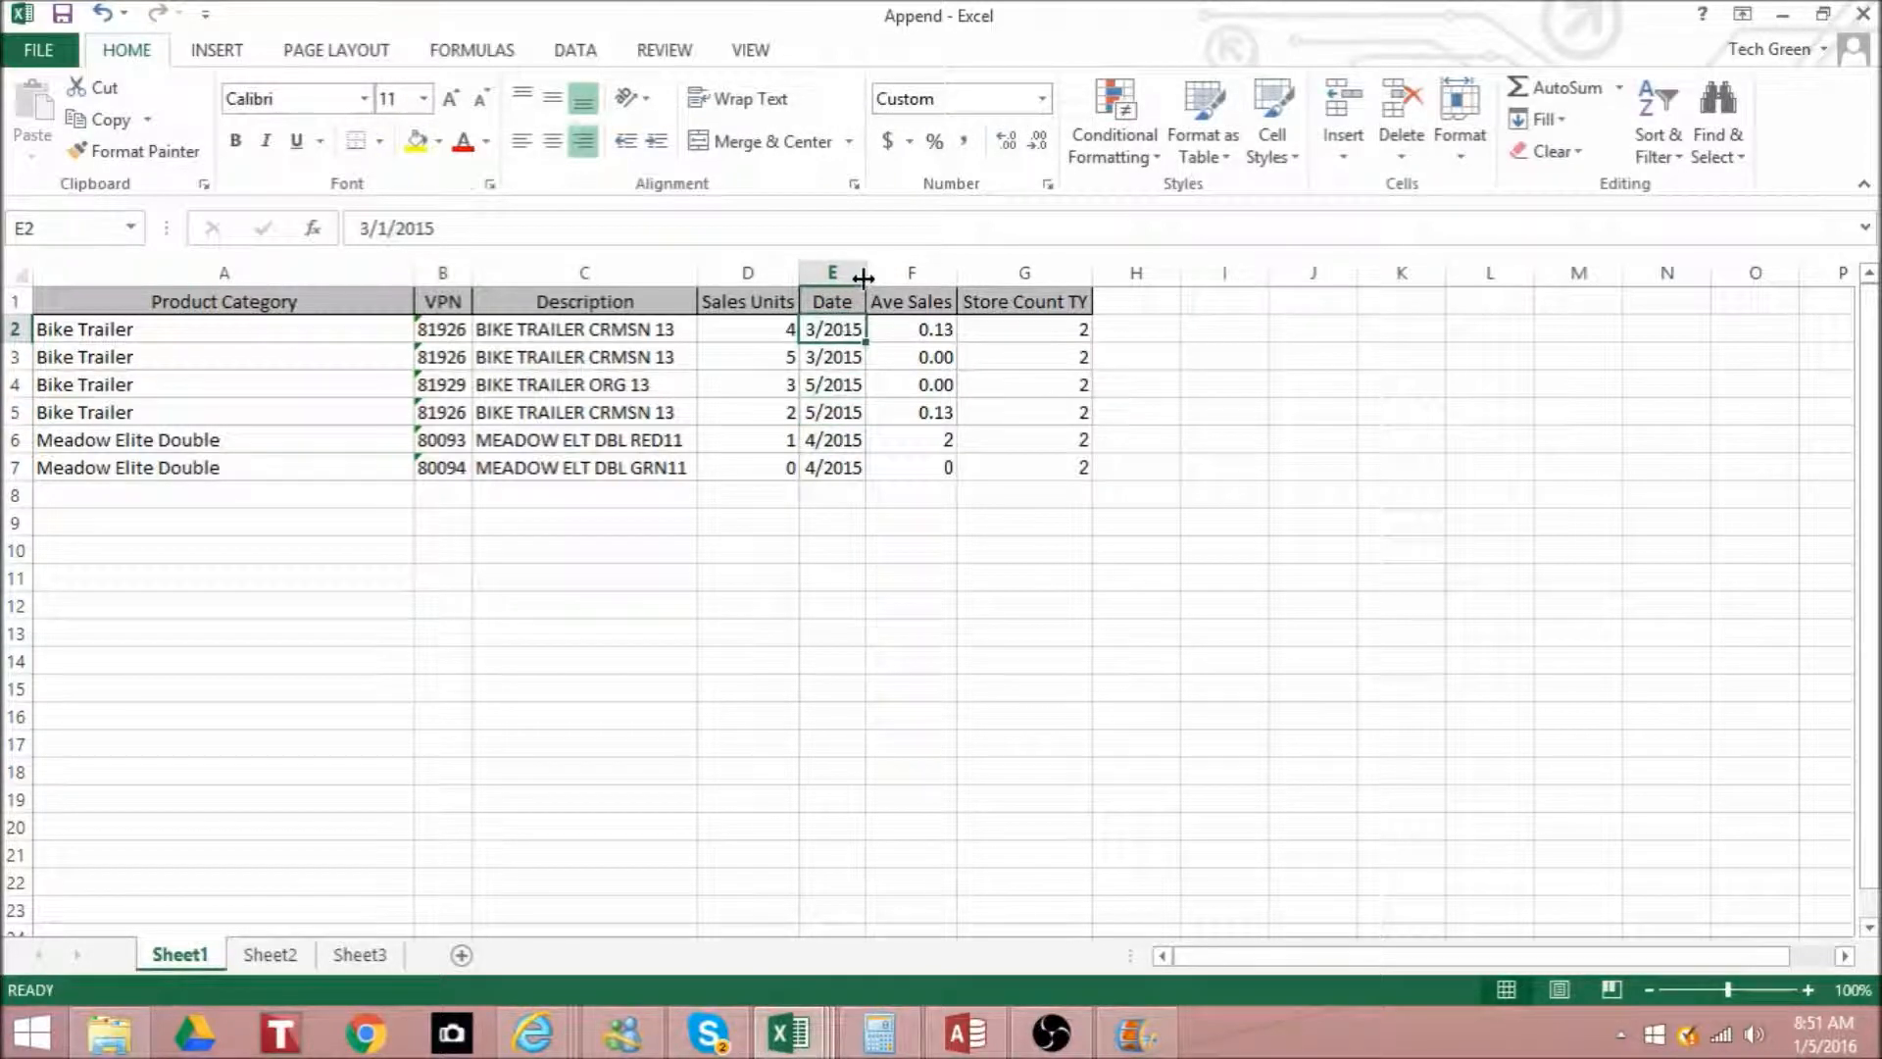
# - Widen the Date column and change the first two records' dates to 6/1/2015 in E2 and 6/2/2015 in E3
pyautogui.moveTo(865, 272); pyautogui.dragTo(930, 272)
pyautogui.doubleClick(864, 328)
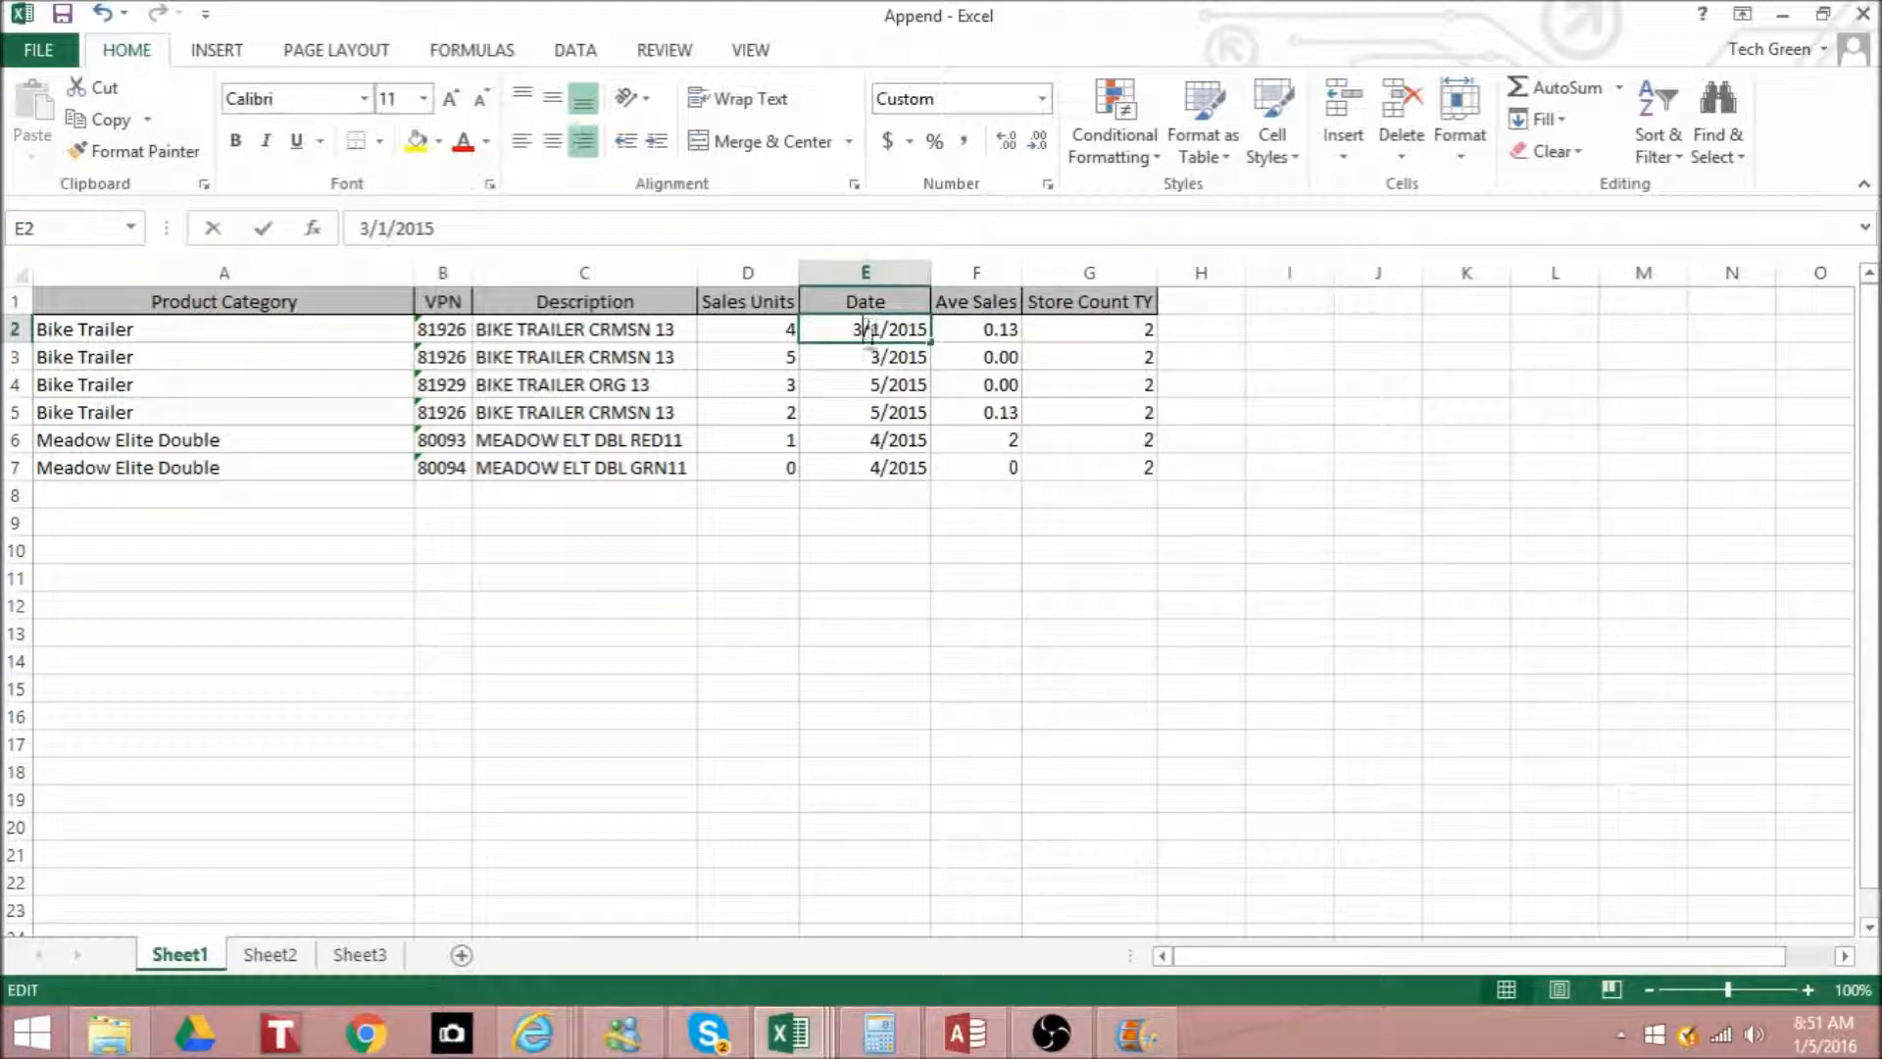
pyautogui.press('BackSpace')
pyautogui.write('6')
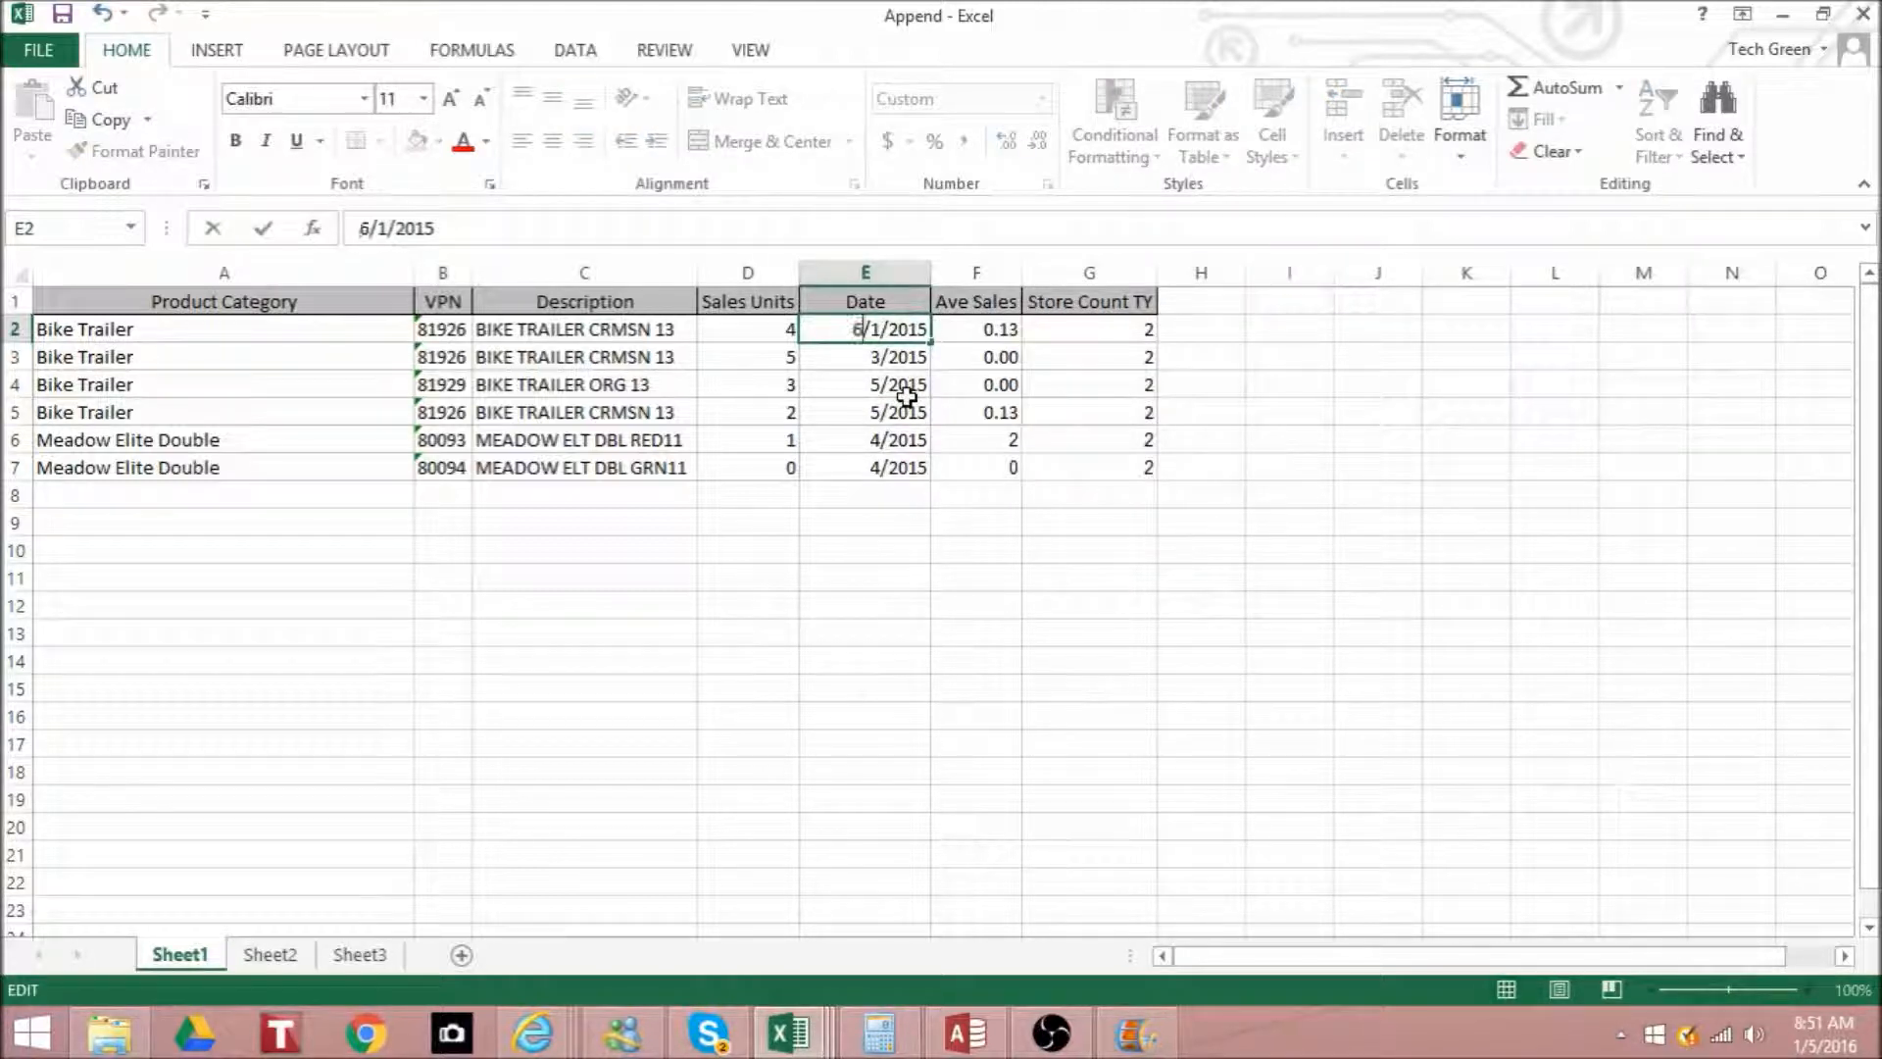
pyautogui.doubleClick(875, 356)
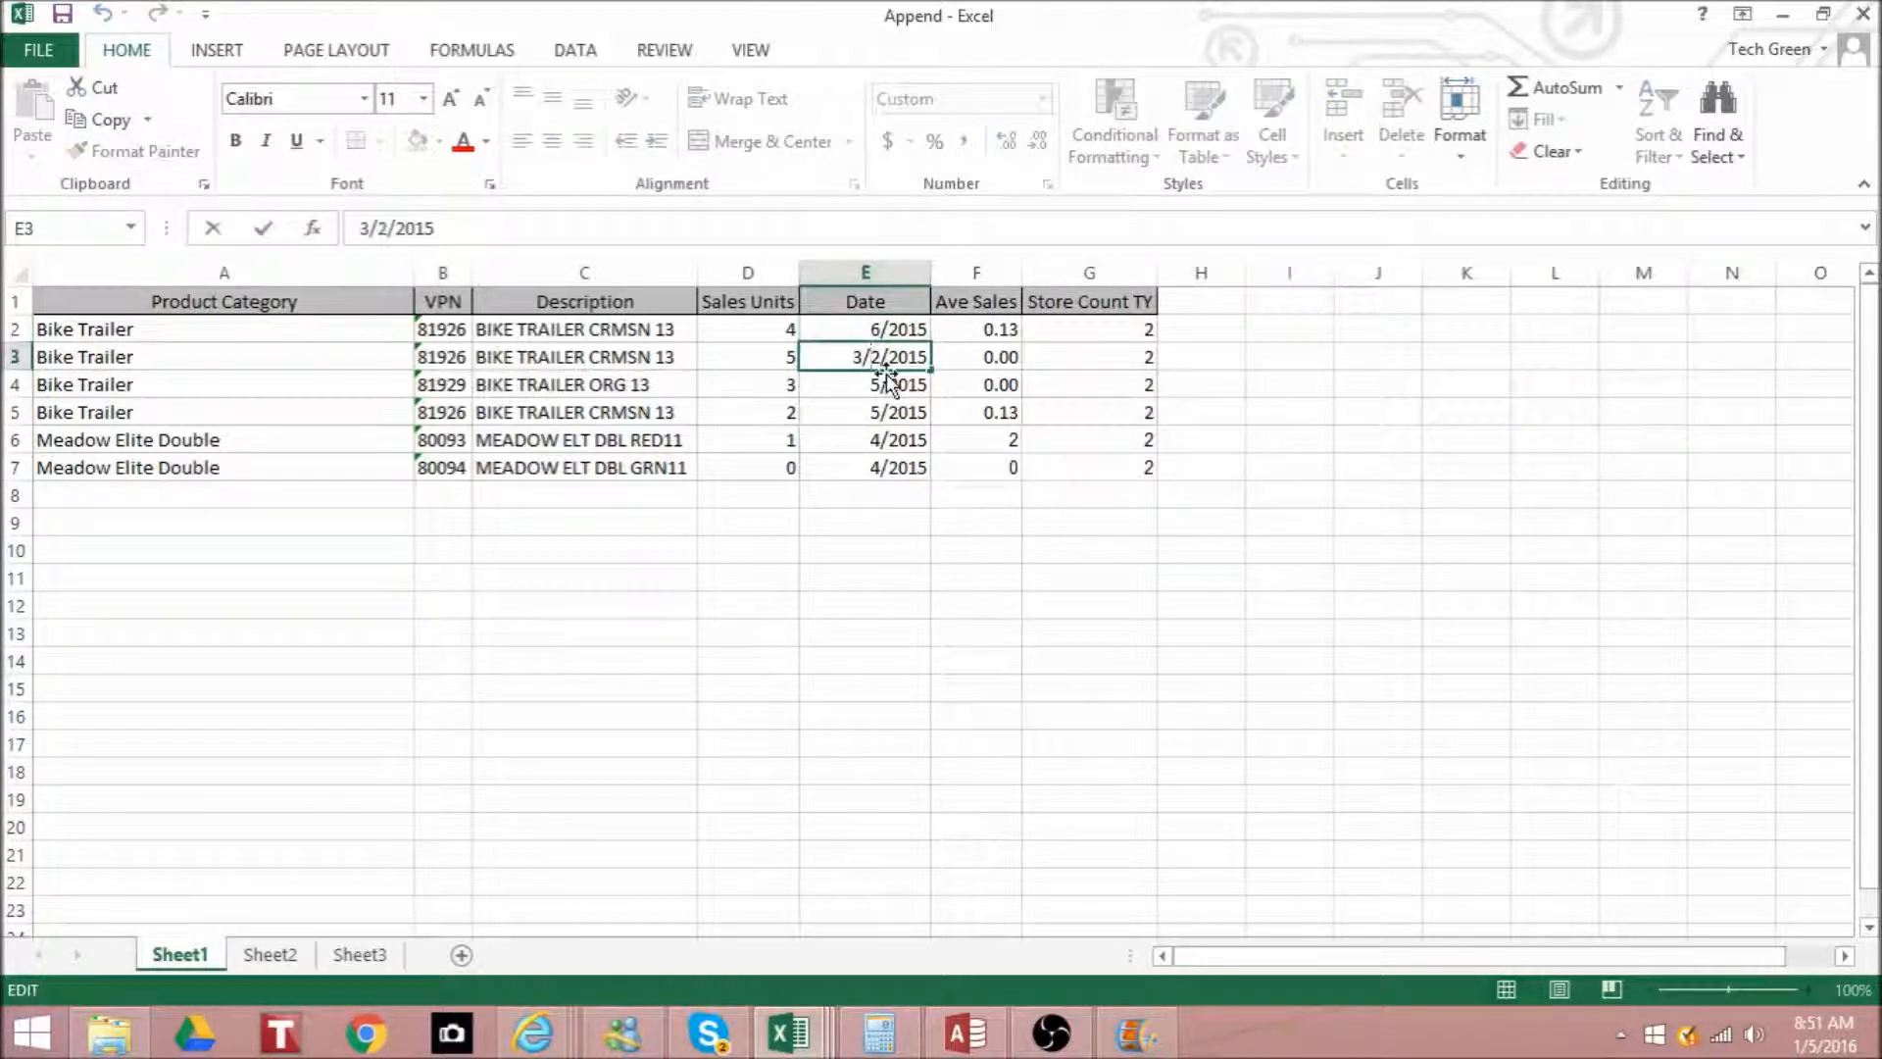
pyautogui.press('BackSpace')
pyautogui.write('6')
# - Change the date of the last Bike Trailer record, in E5, to 7/1/2015
pyautogui.doubleClick(865, 412)
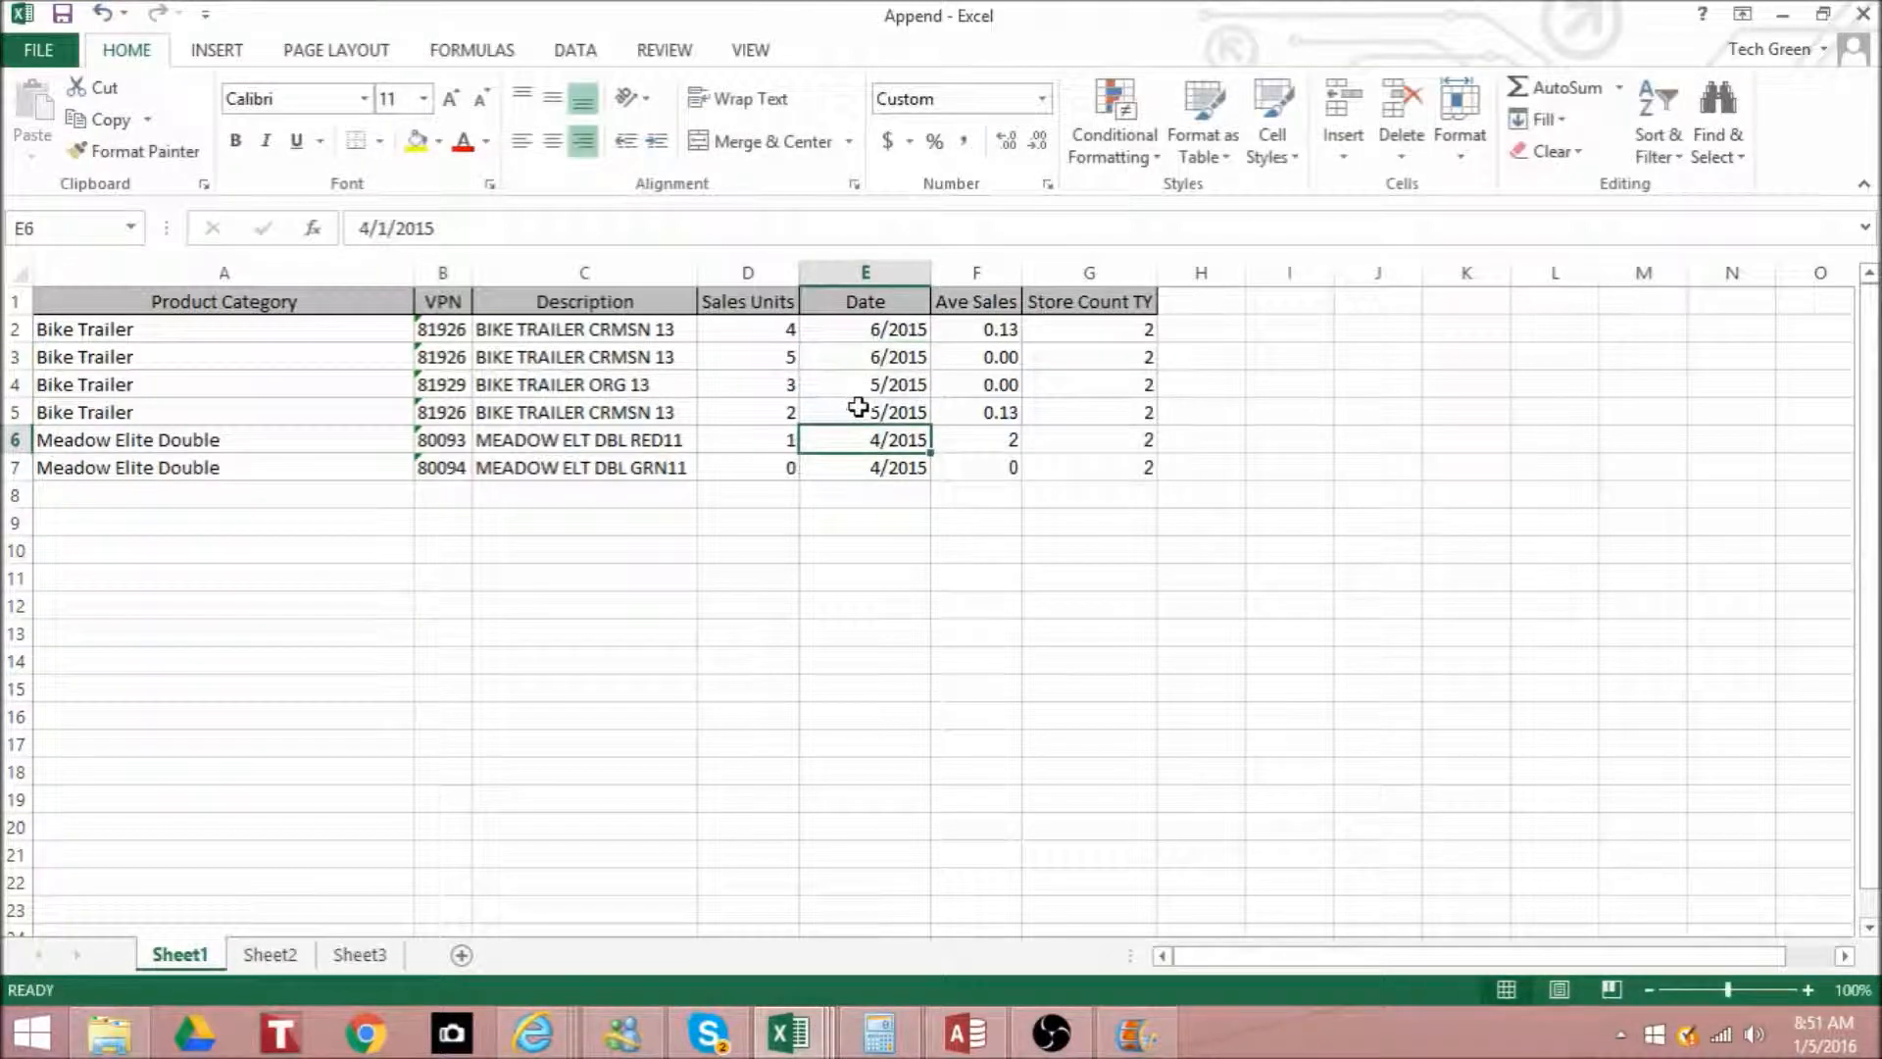
pyautogui.doubleClick(865, 412)
pyautogui.press('BackSpace')
pyautogui.write('7')
# - Set the date of the first Meadow Elite Double record, in E6, to 8/2015
pyautogui.doubleClick(863, 439)
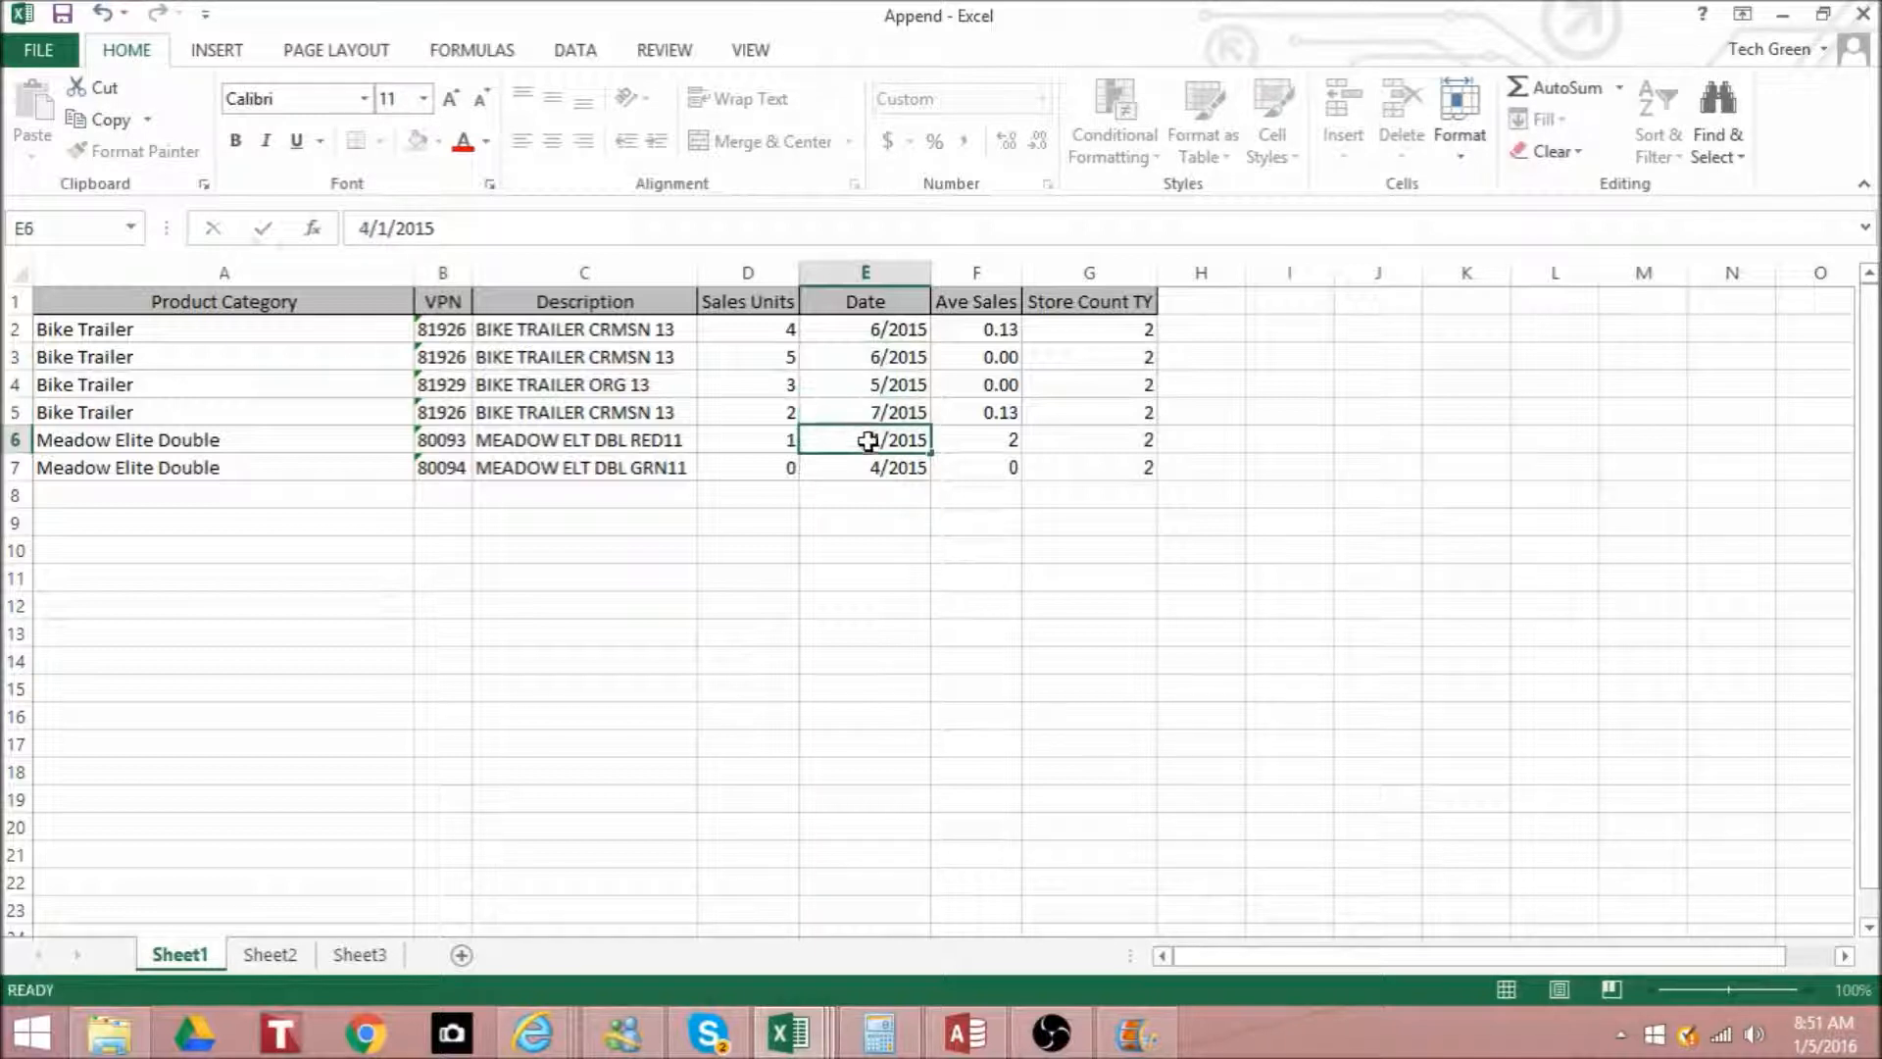
pyautogui.press('BackSpace')
pyautogui.press('BackSpace')
pyautogui.press('BackSpace')
pyautogui.press('BackSpace')
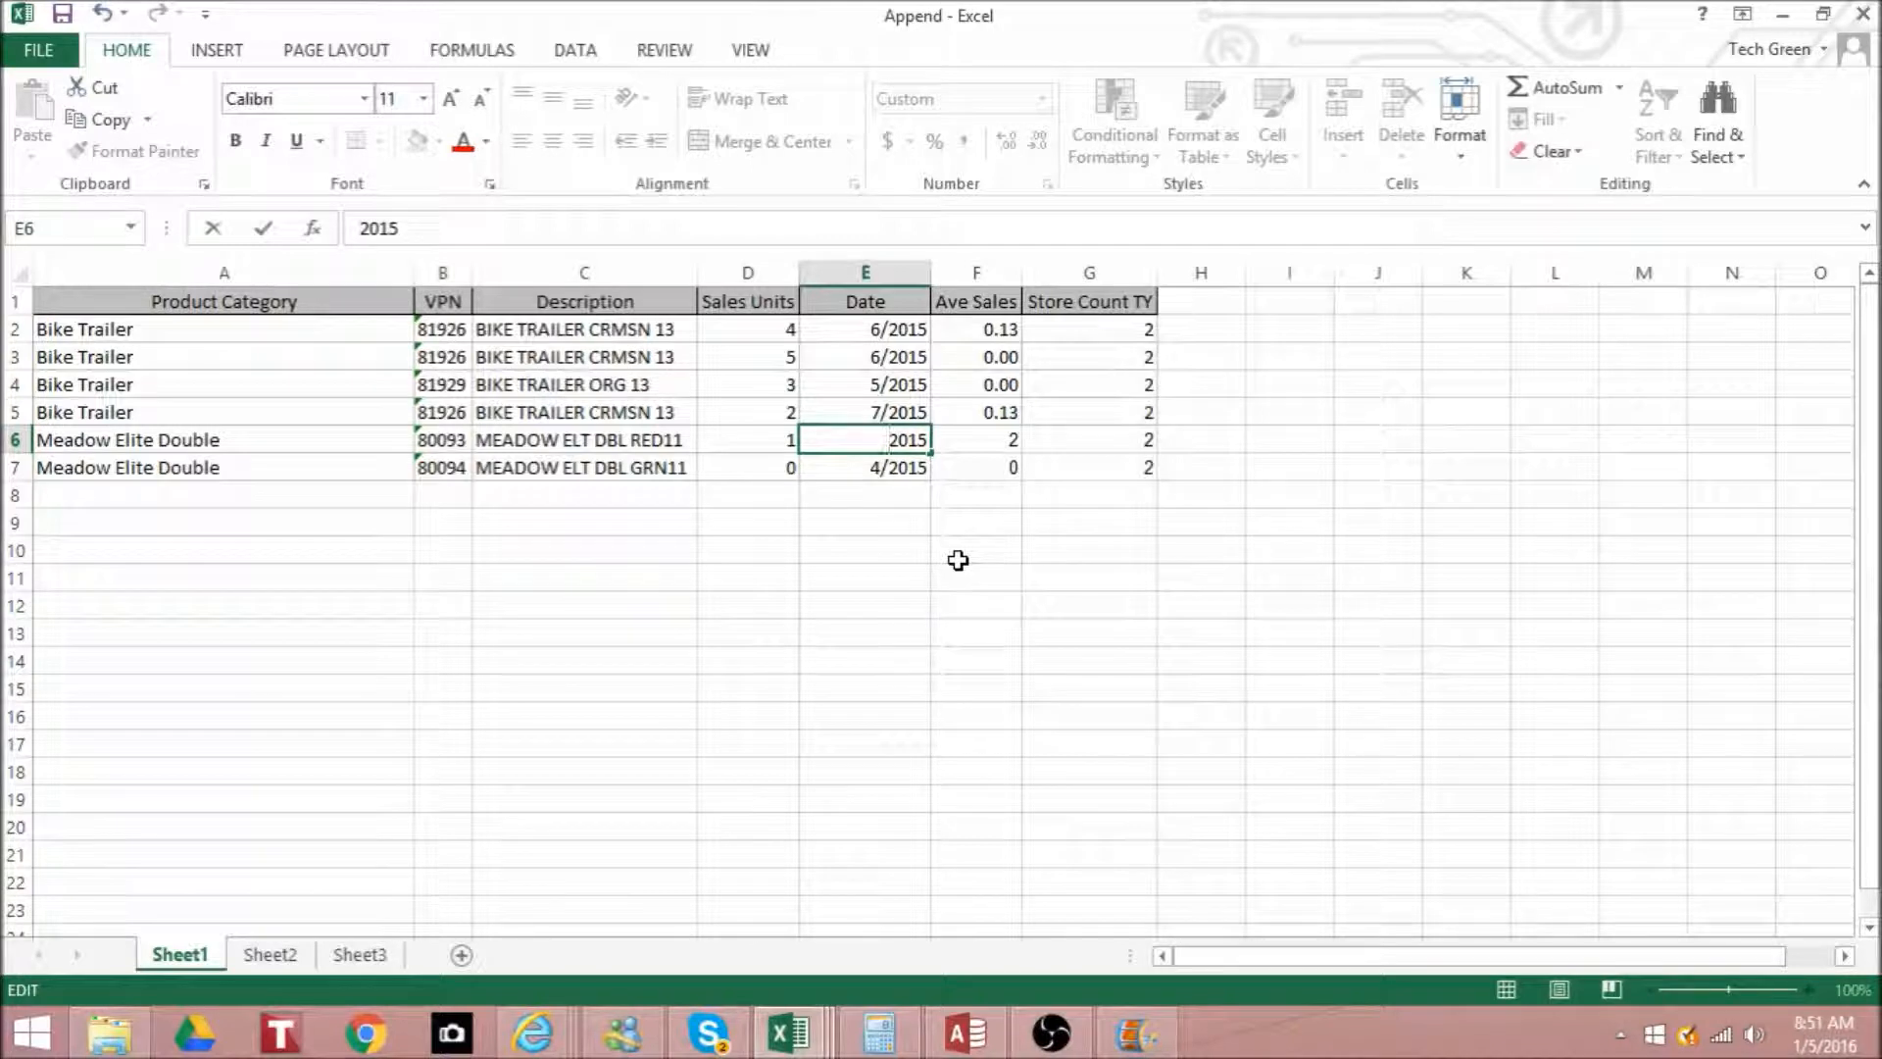
pyautogui.write('8/1')
pyautogui.press('Return')
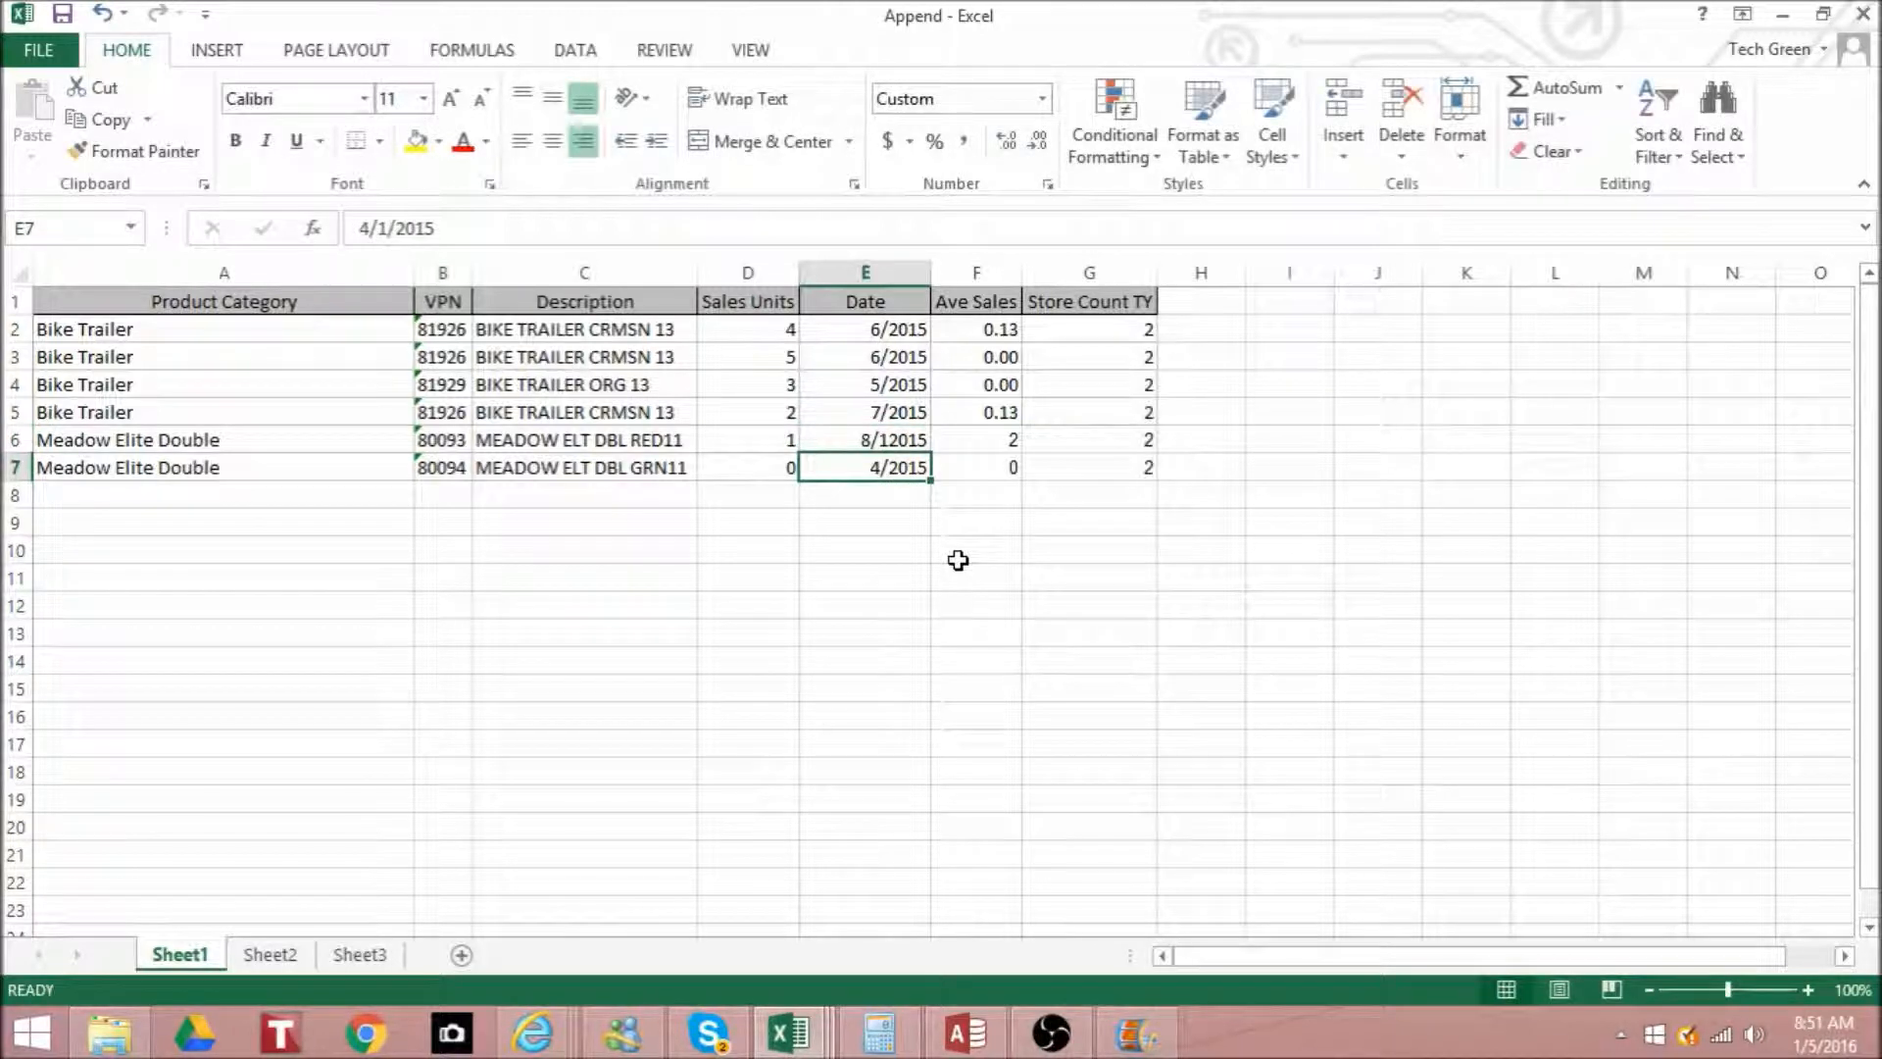
pyautogui.doubleClick(893, 441)
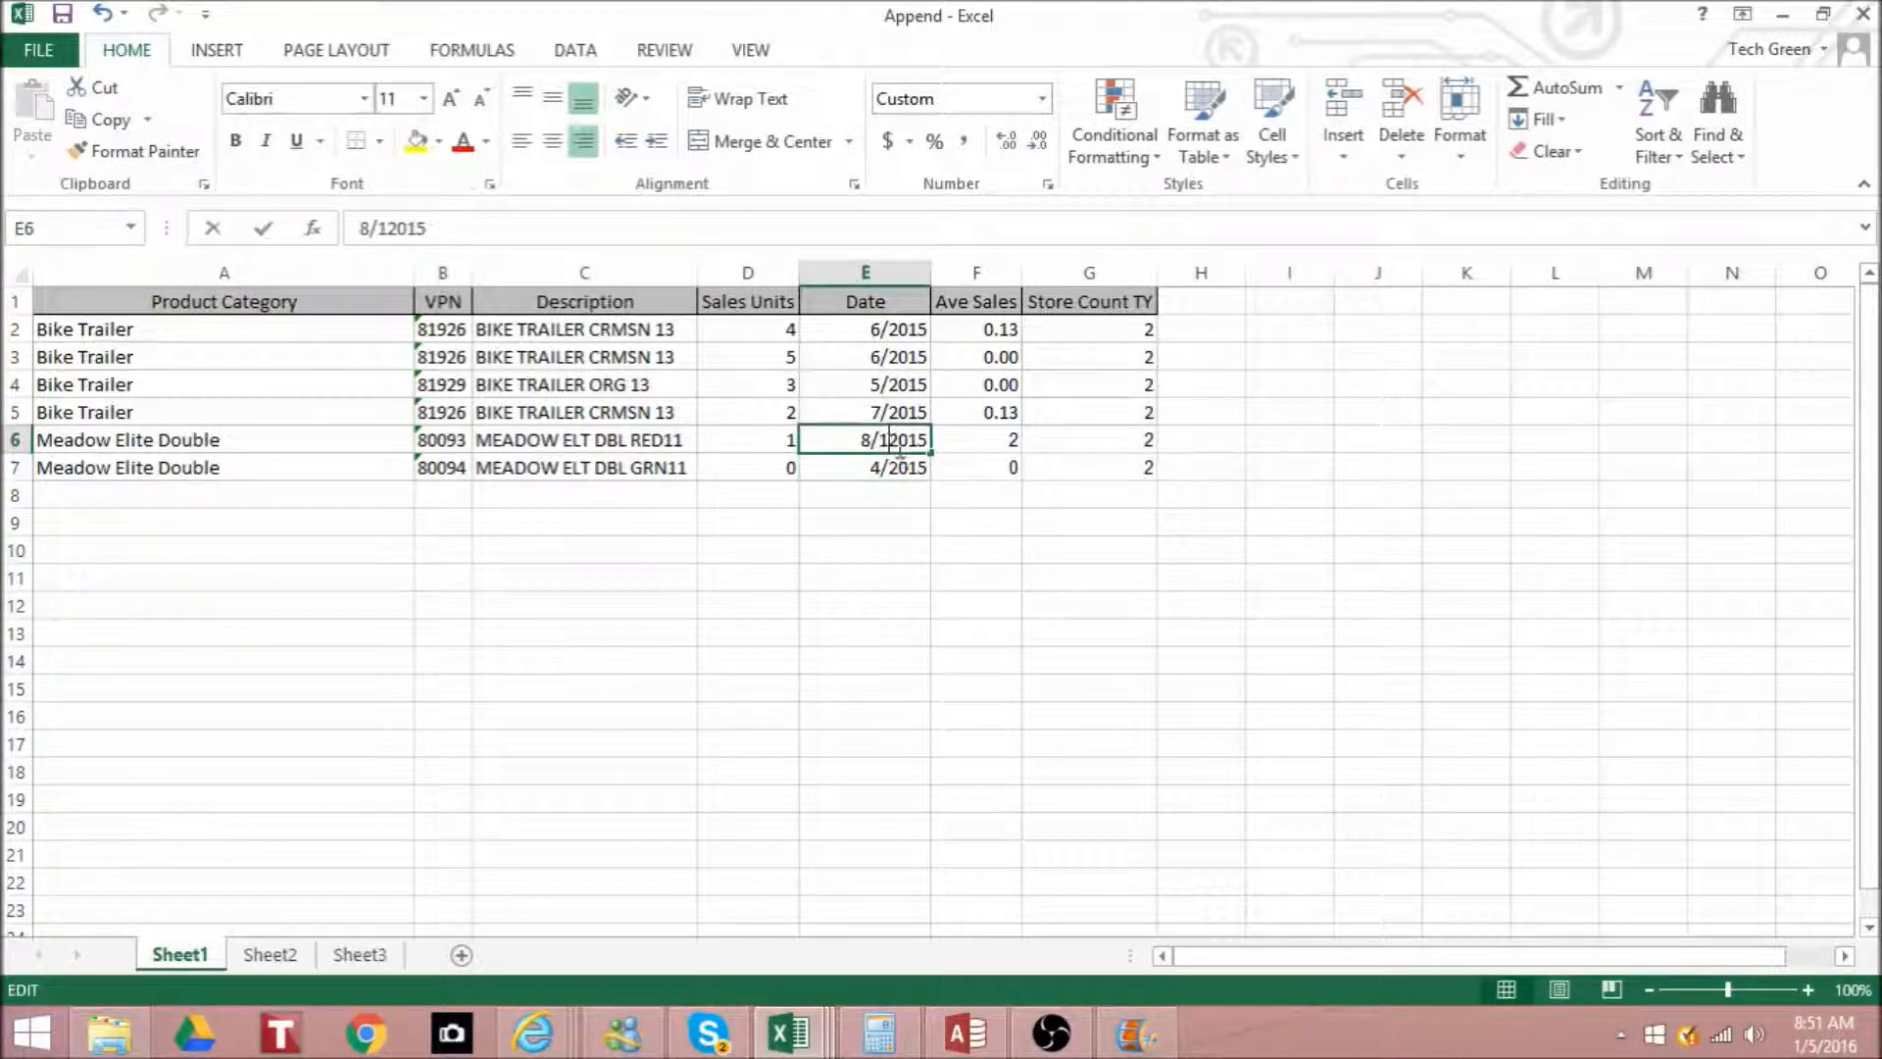
pyautogui.press('BackSpace')
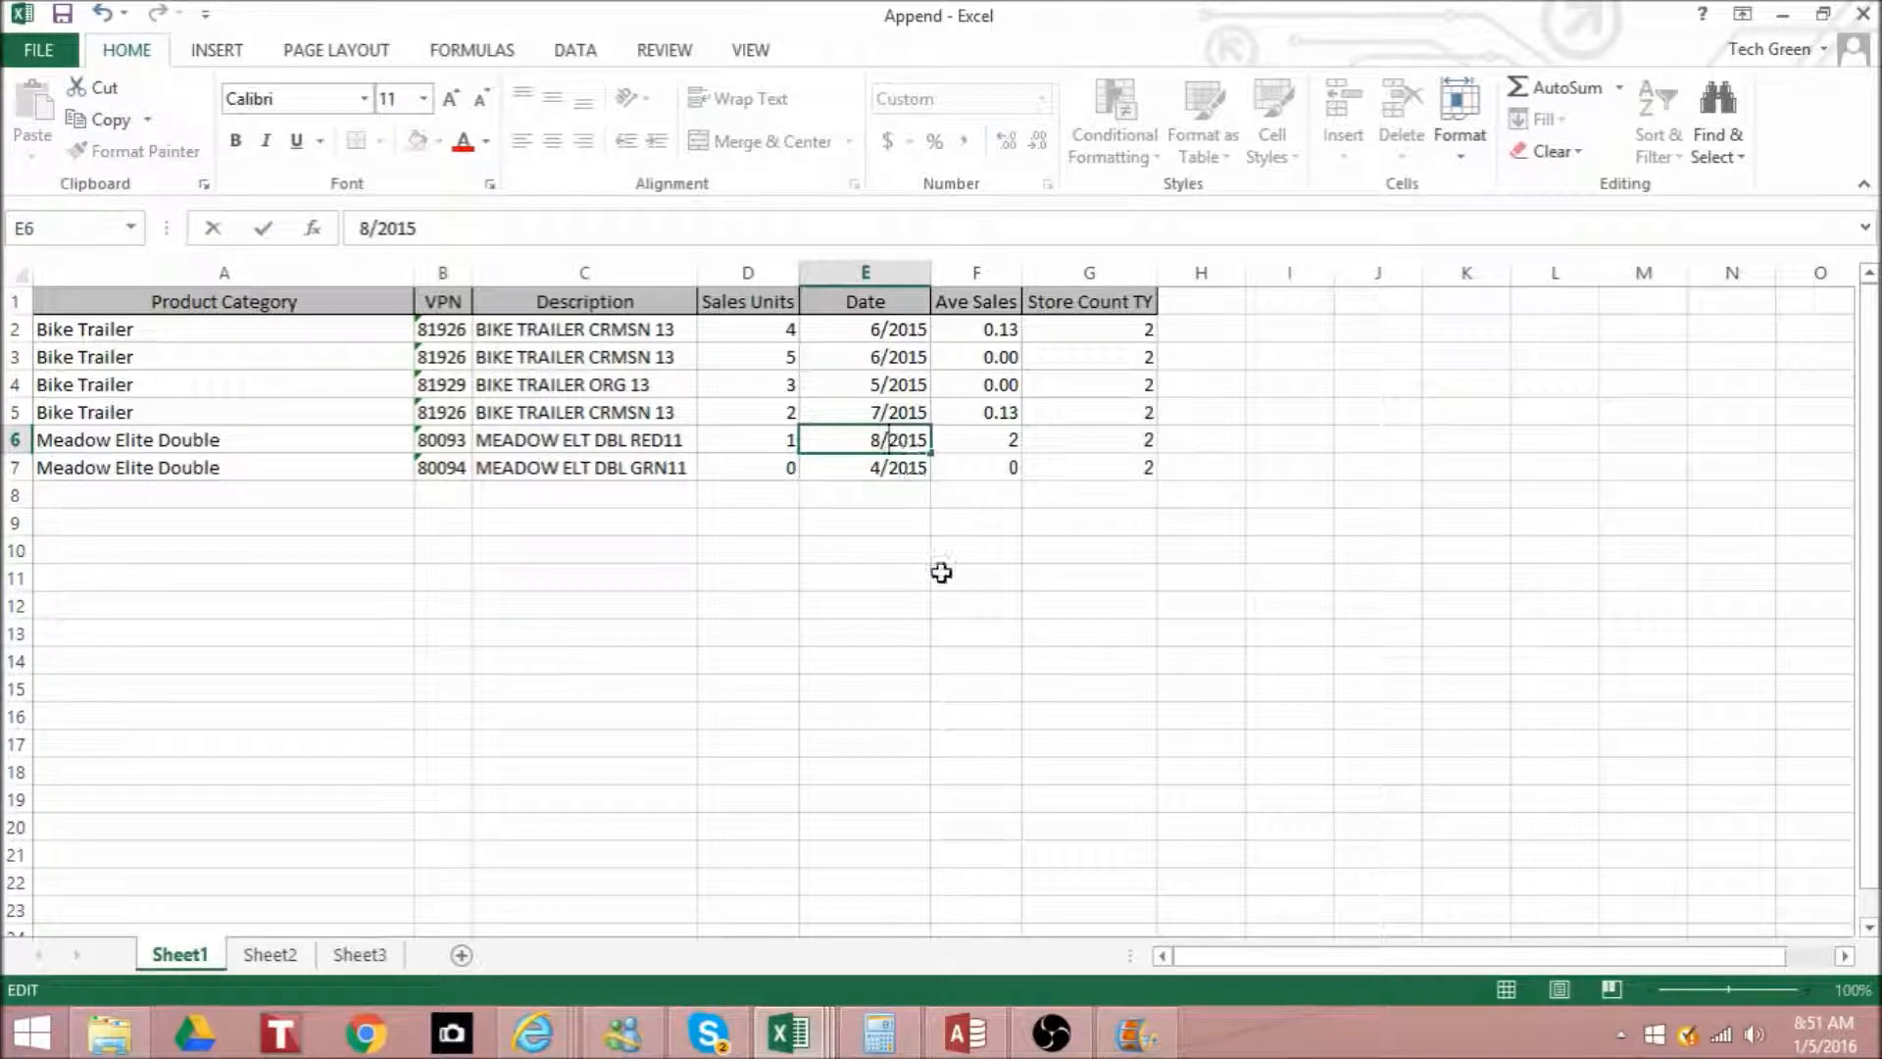
pyautogui.click(900, 600)
# - Replace the Ave Sales formula of the last record, in F7, with the value .8
pyautogui.click(992, 470)
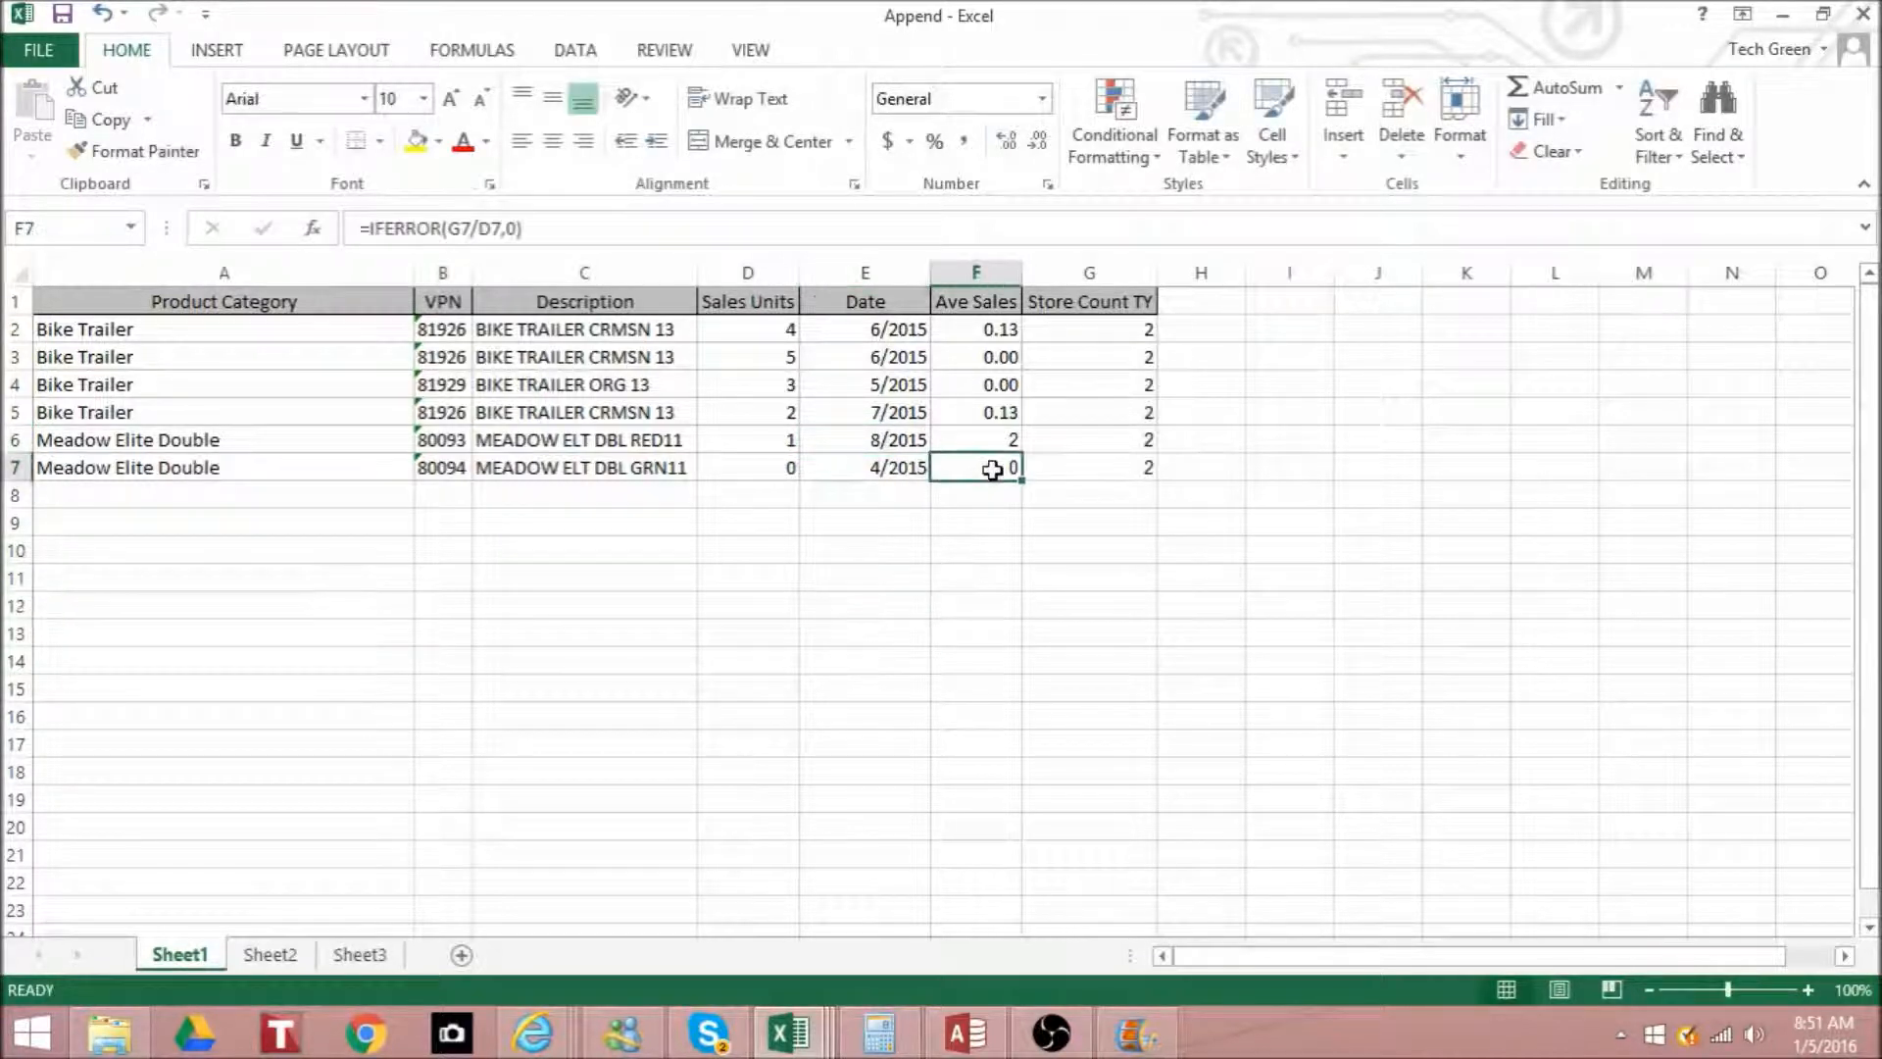
pyautogui.write('.8')
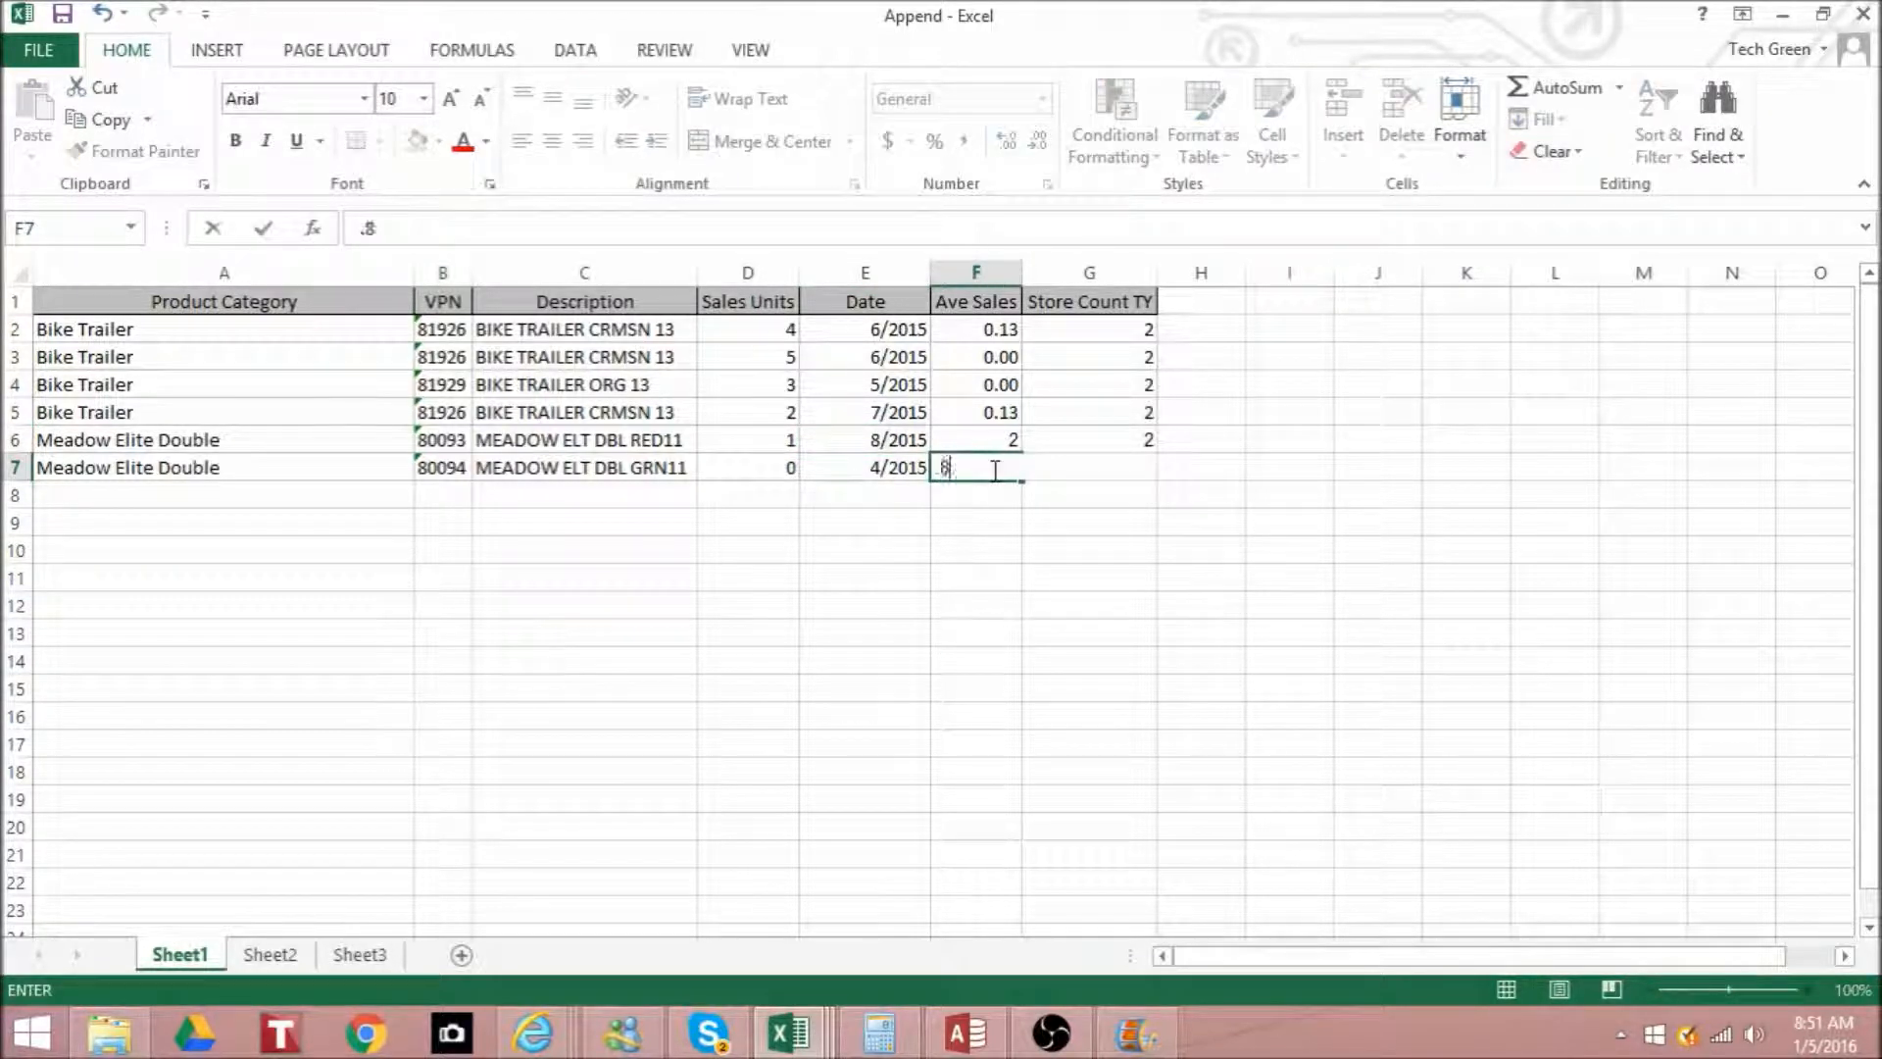
pyautogui.click(869, 686)
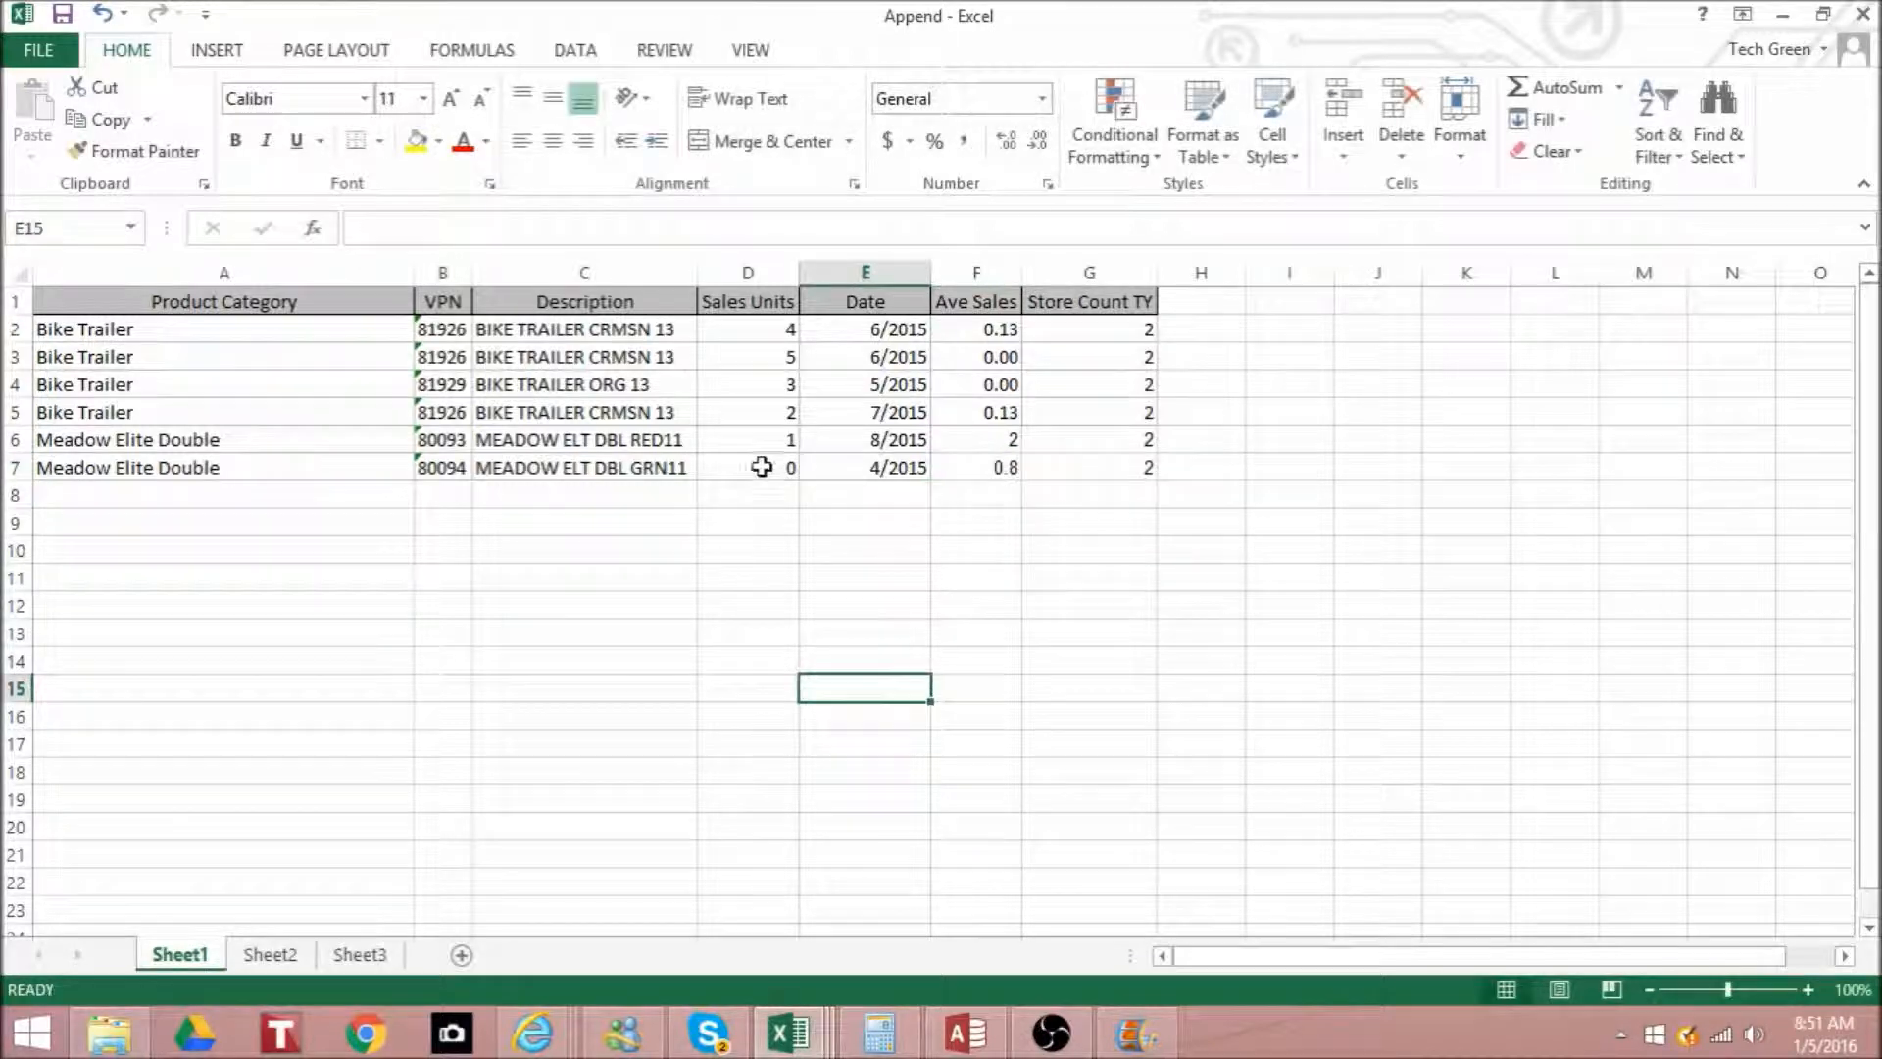
# - Set the Sales Units of the last record, in D7, to 6 and those of the Bike Trailer ORG record, in D4, to 10
pyautogui.click(752, 467)
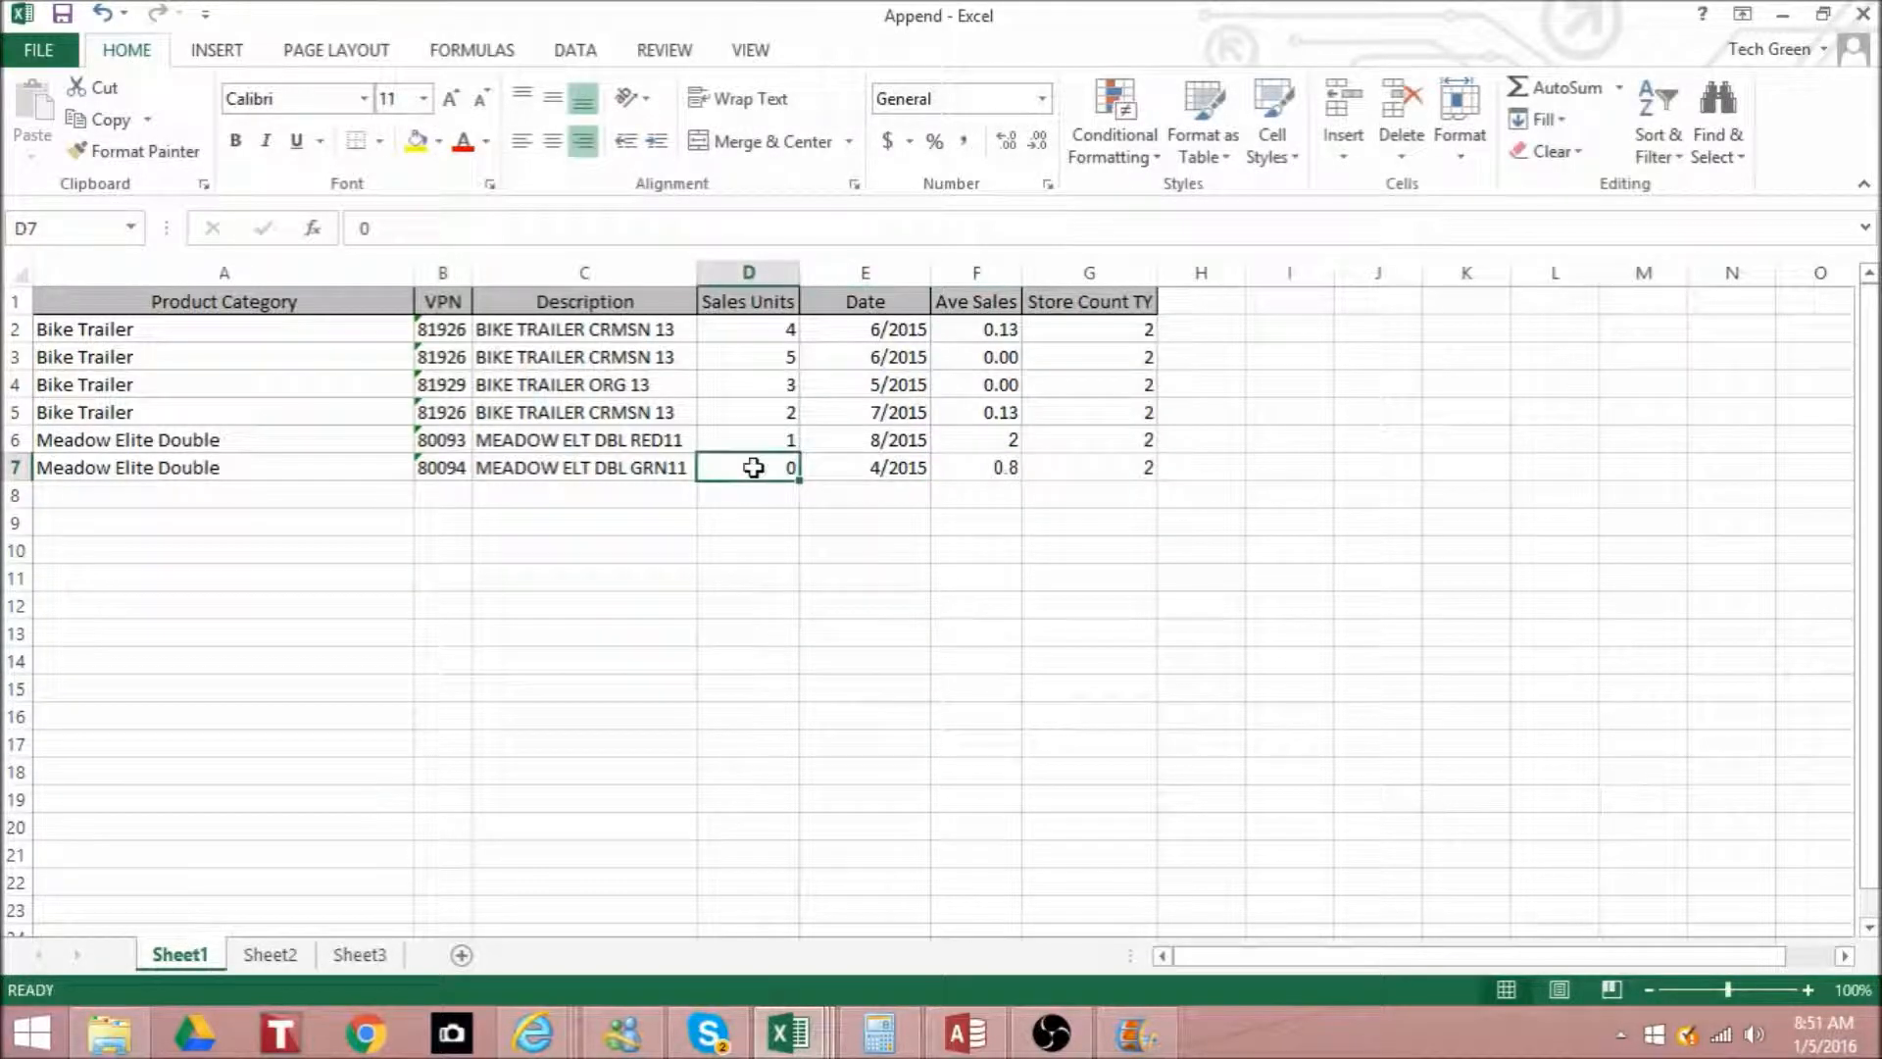
pyautogui.write('6')
pyautogui.press('Return')
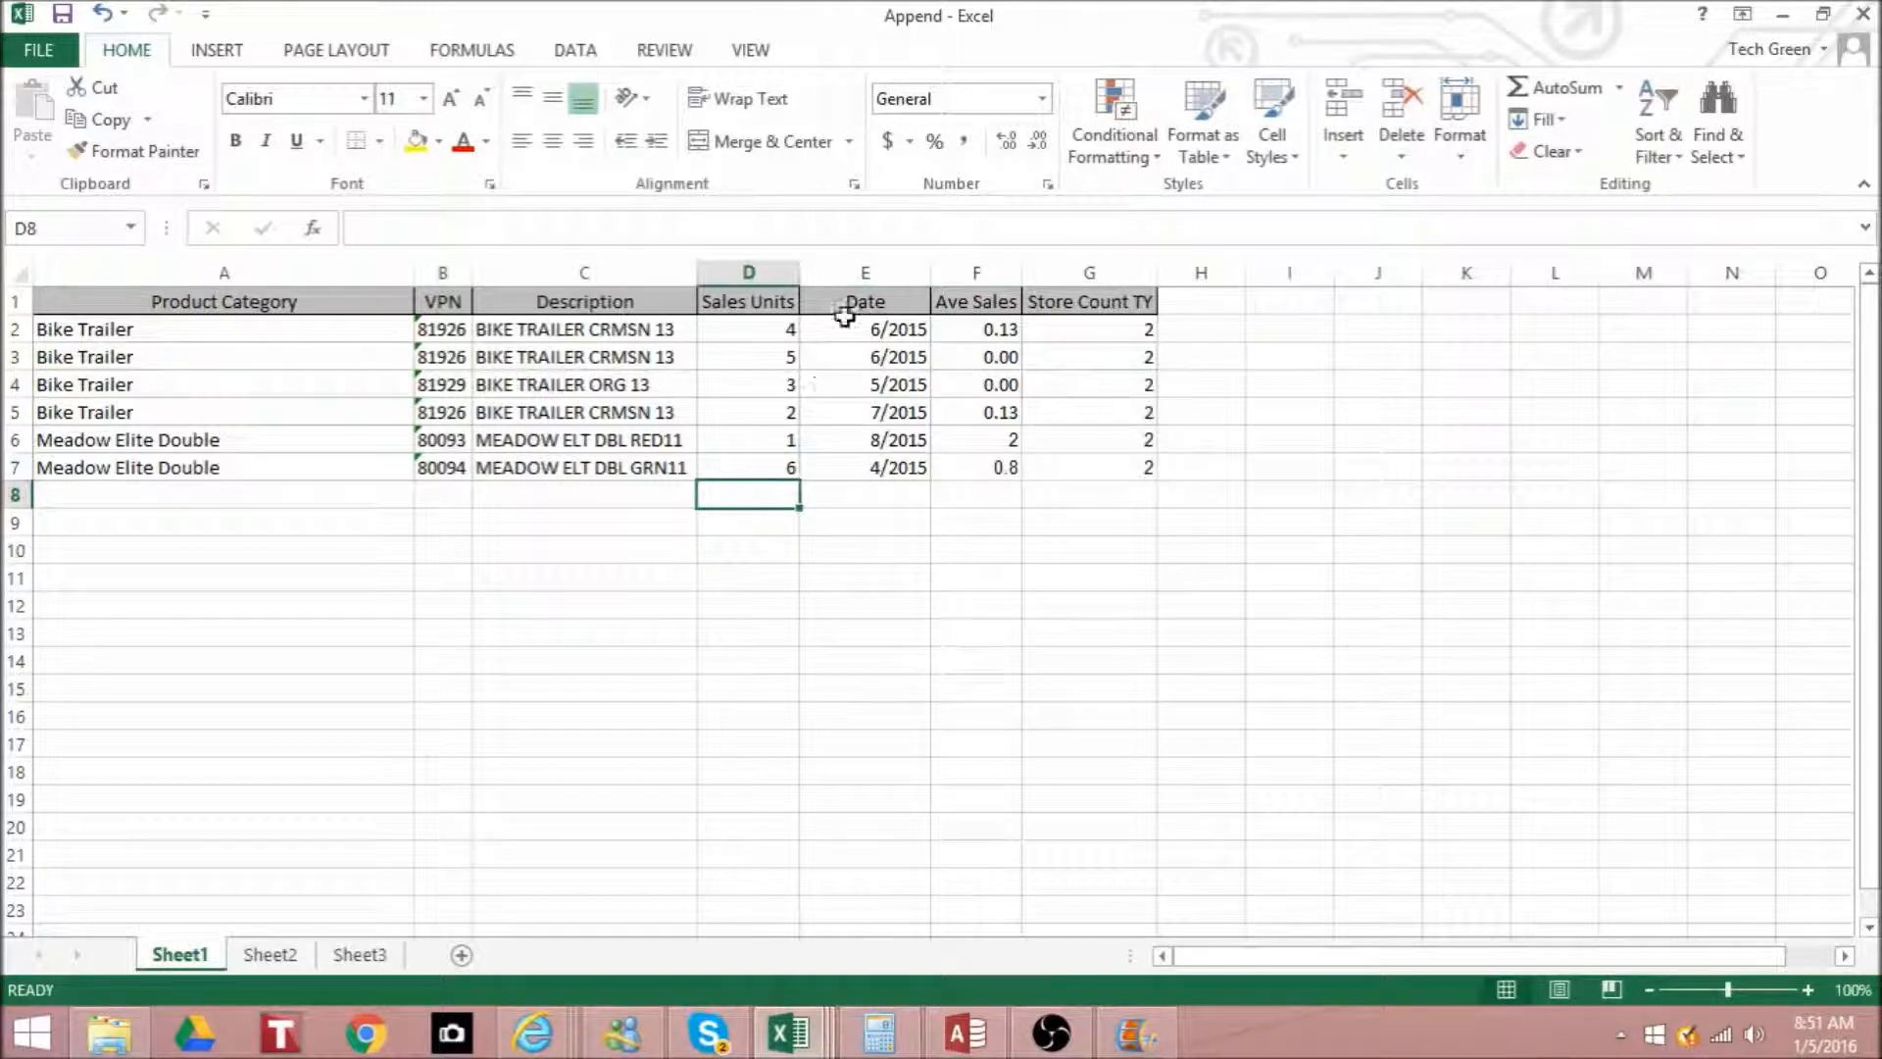
pyautogui.click(763, 378)
pyautogui.write('10')
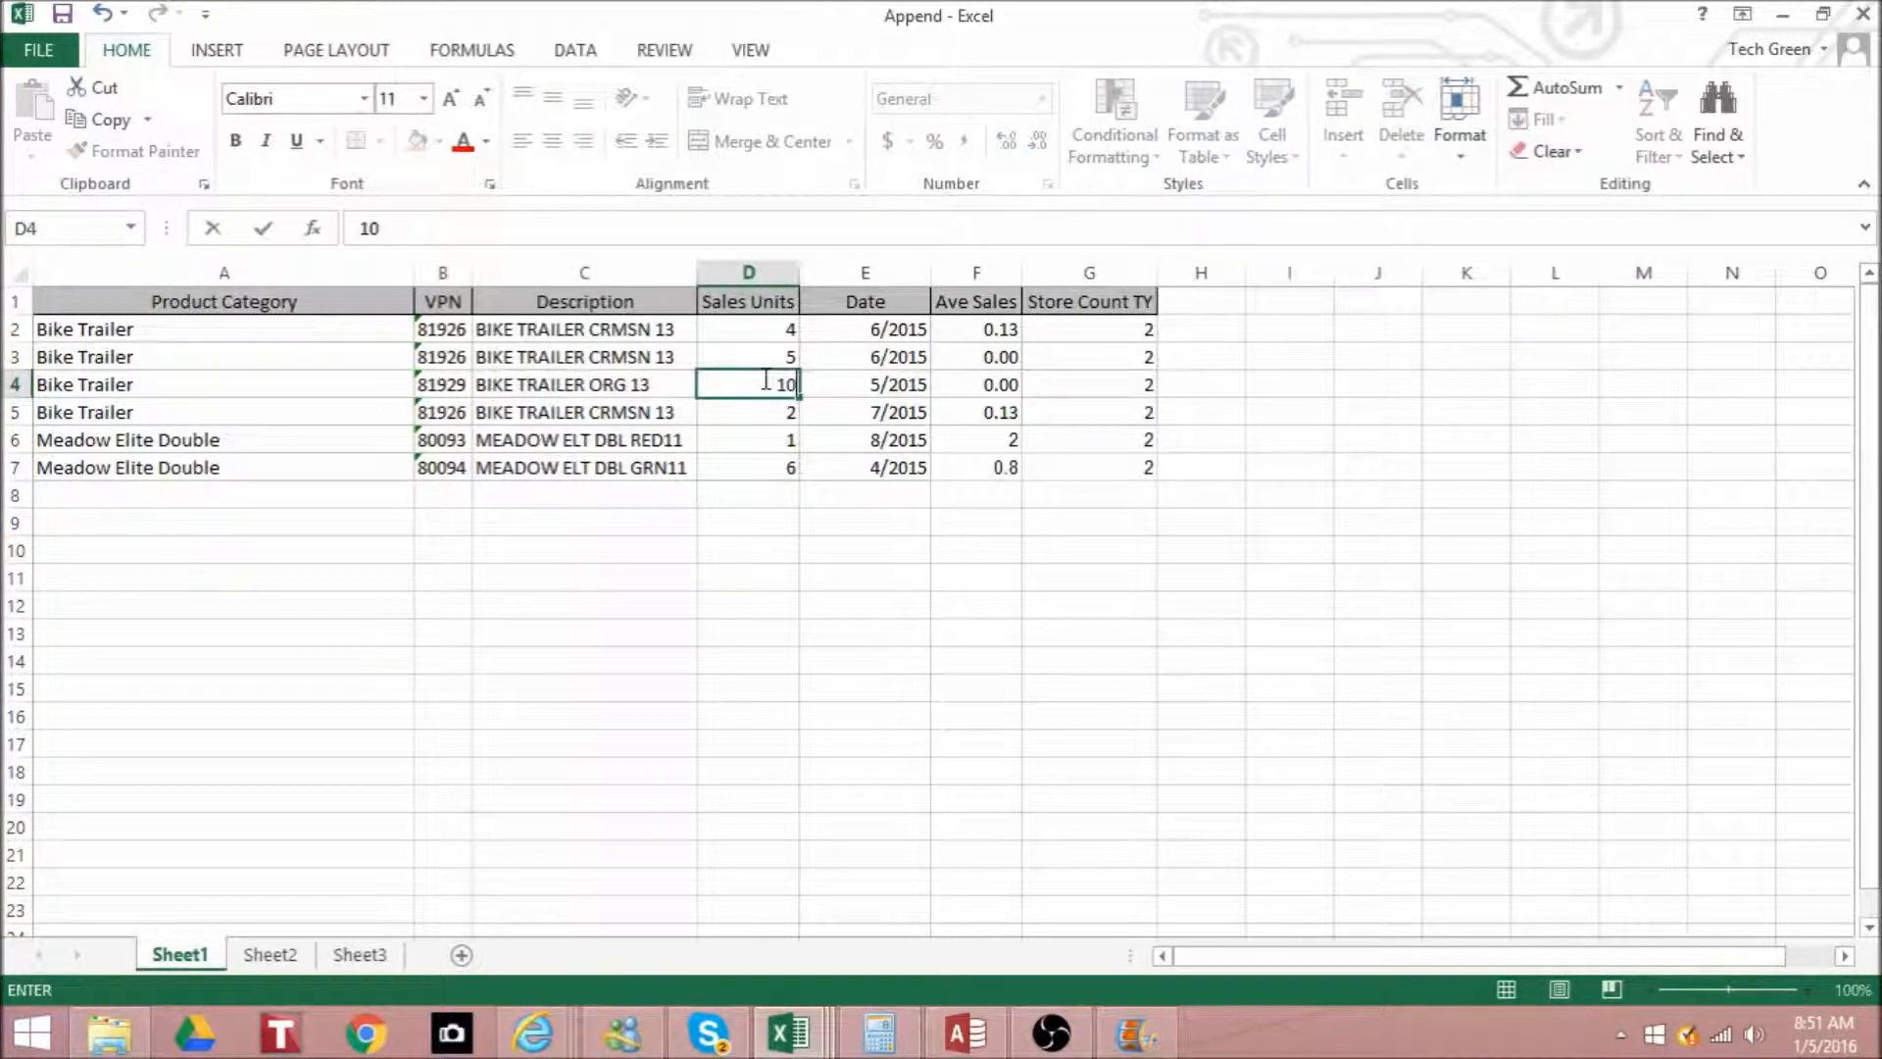
pyautogui.press('Return')
# - Set the Sales Units of the first two Bike Trailer records to 12 in D3 and 5 in D2
pyautogui.click(784, 353)
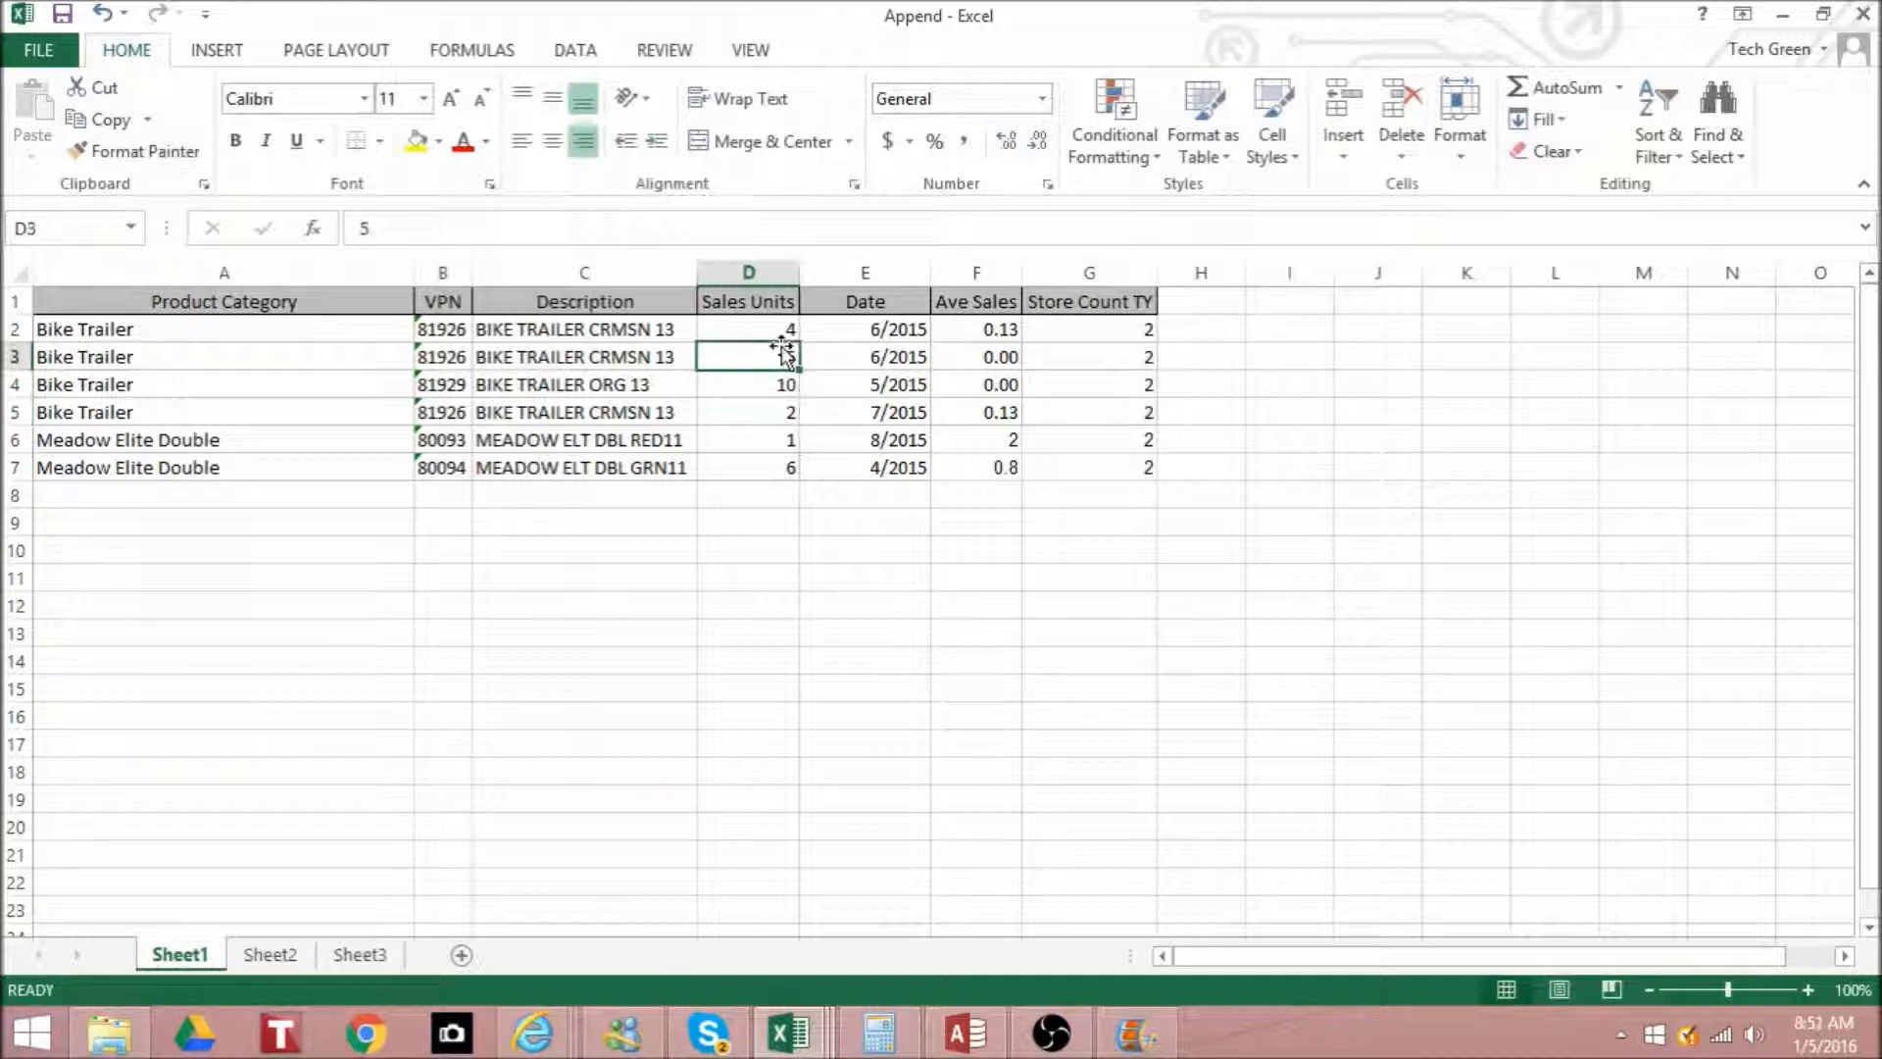
pyautogui.write('125')
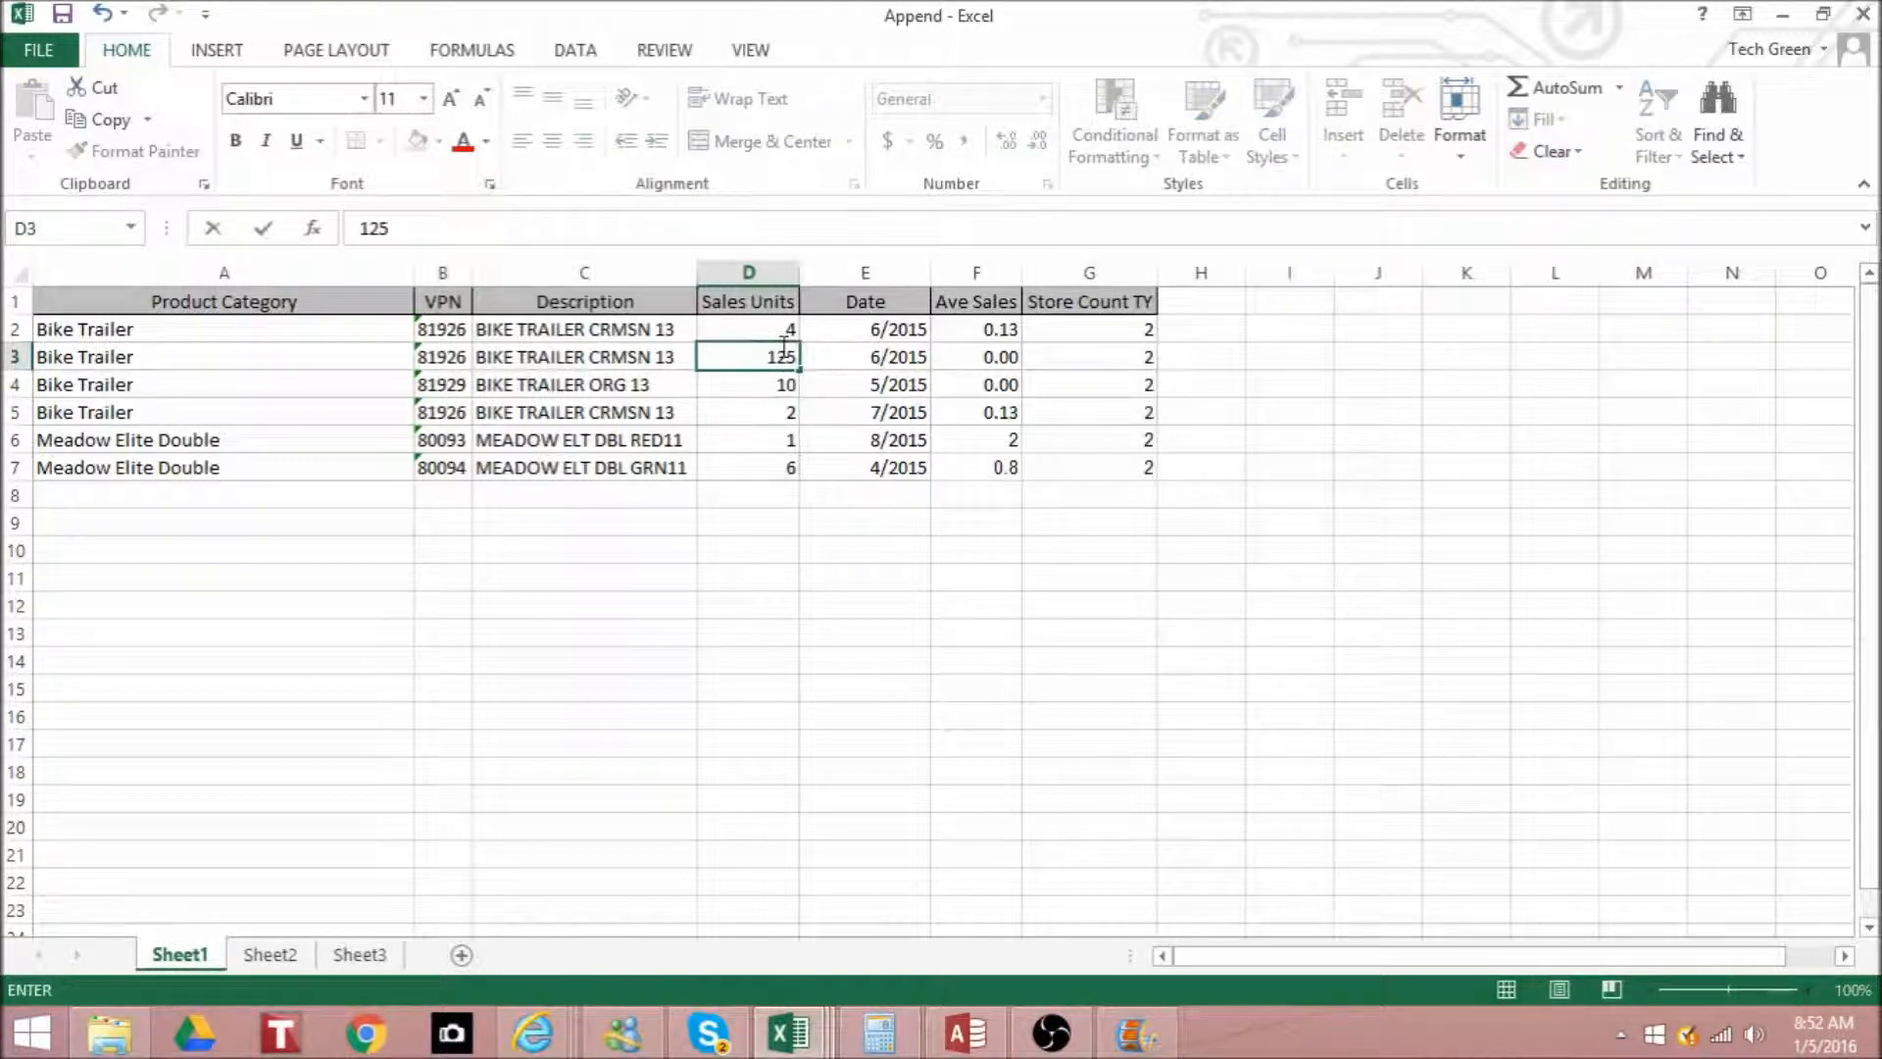
pyautogui.press('Return')
pyautogui.click(780, 358)
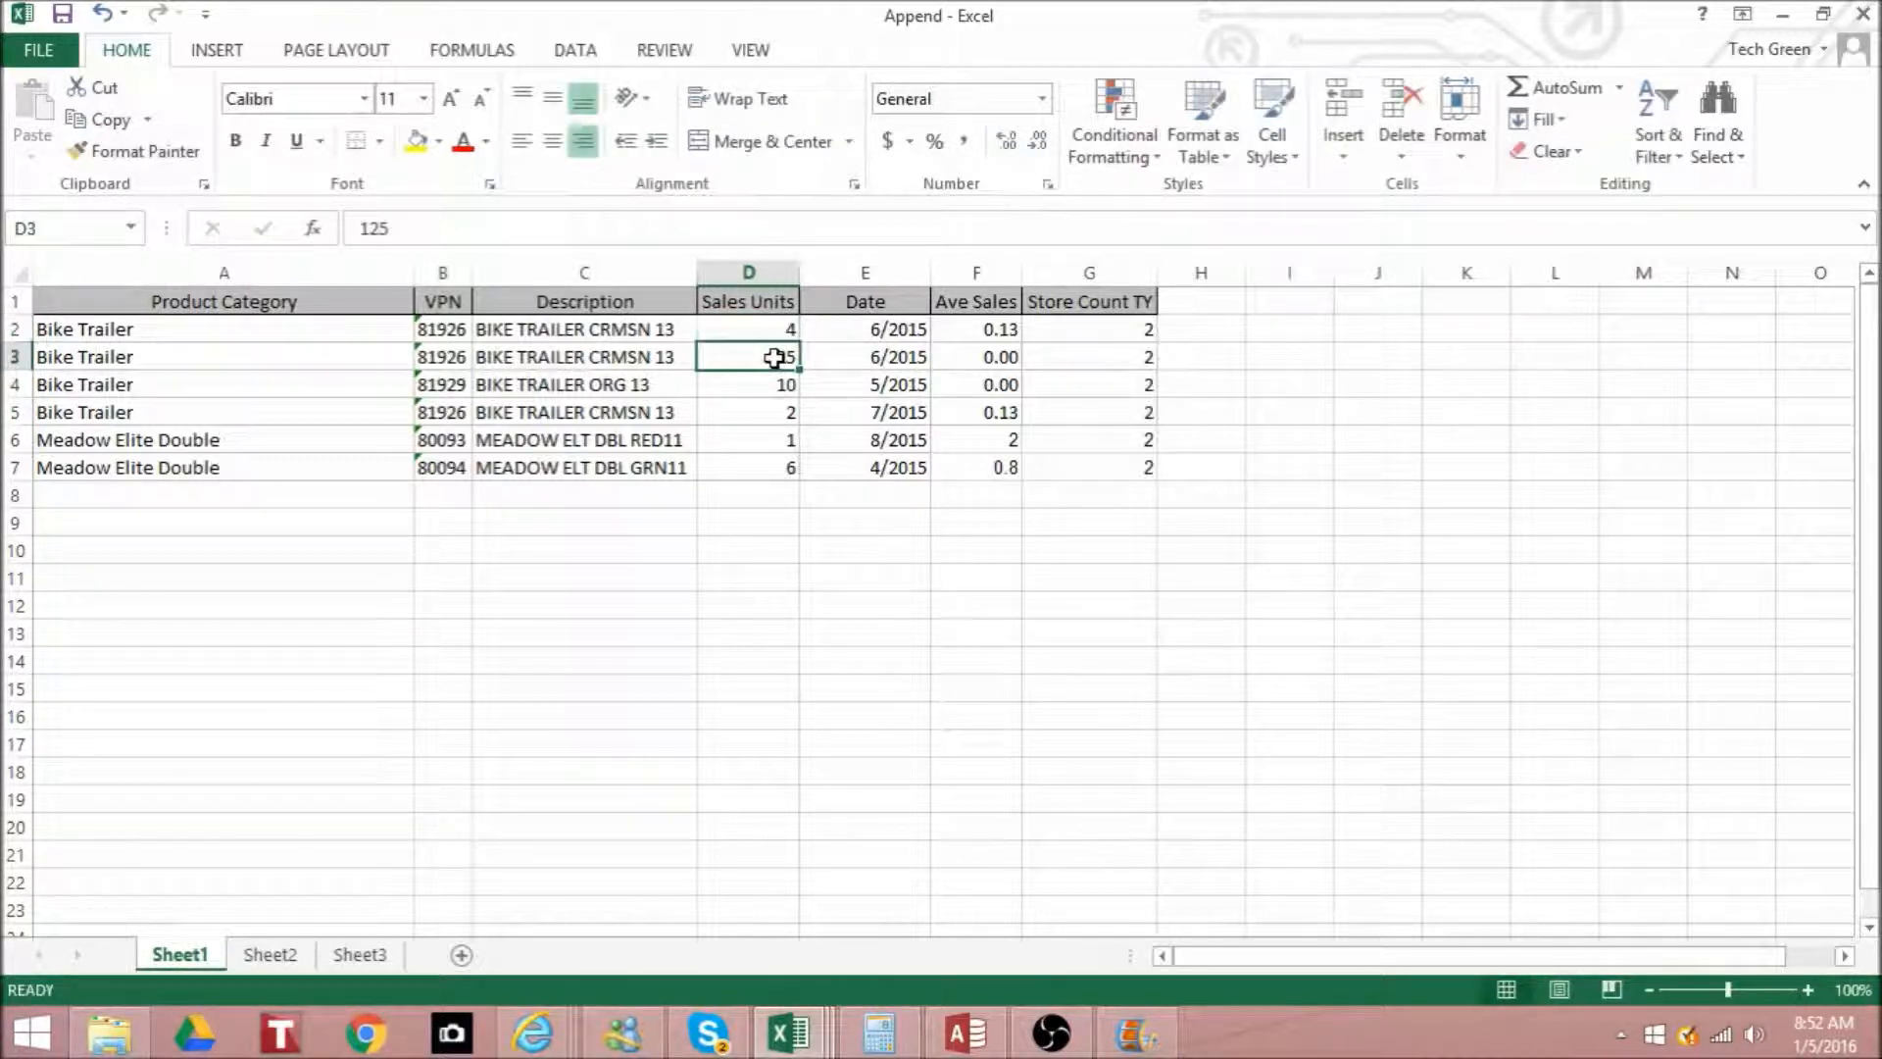
pyautogui.write('12')
pyautogui.press('Return')
pyautogui.click(774, 358)
pyautogui.press('Up')
pyautogui.write('5')
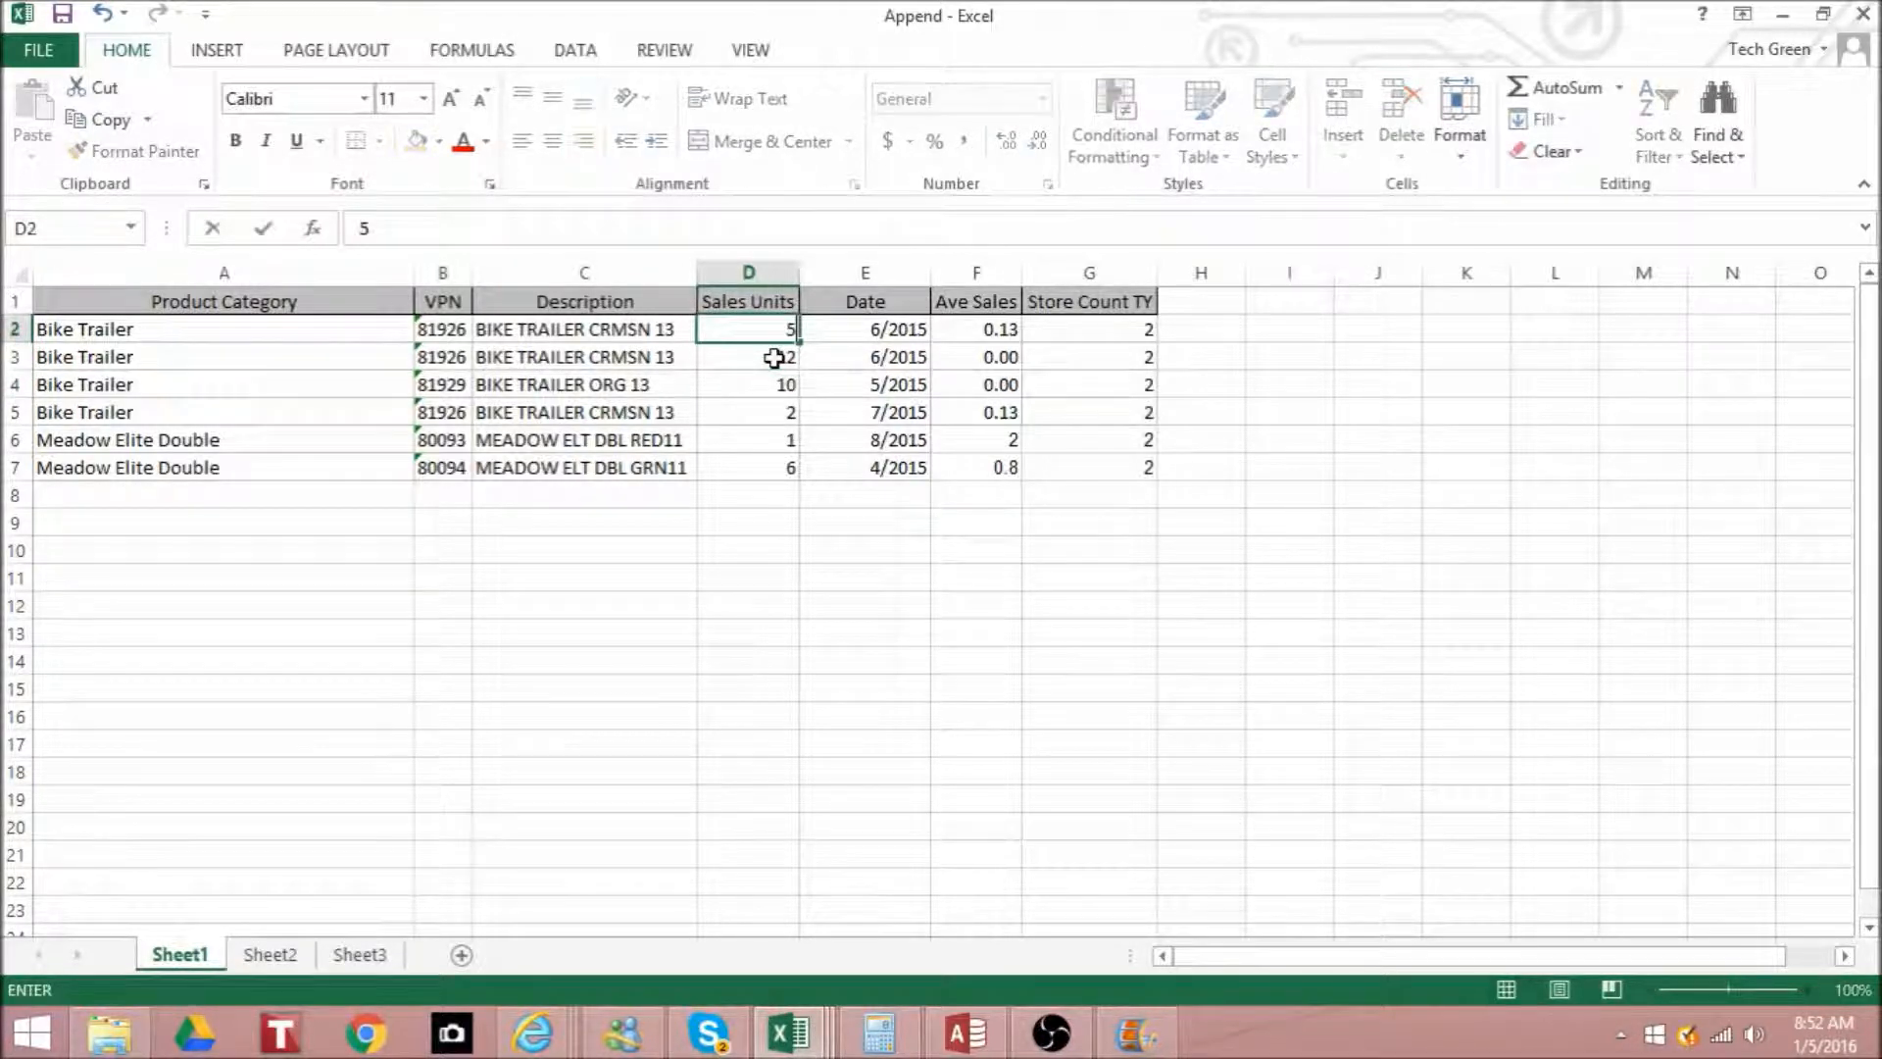
pyautogui.press('Return')
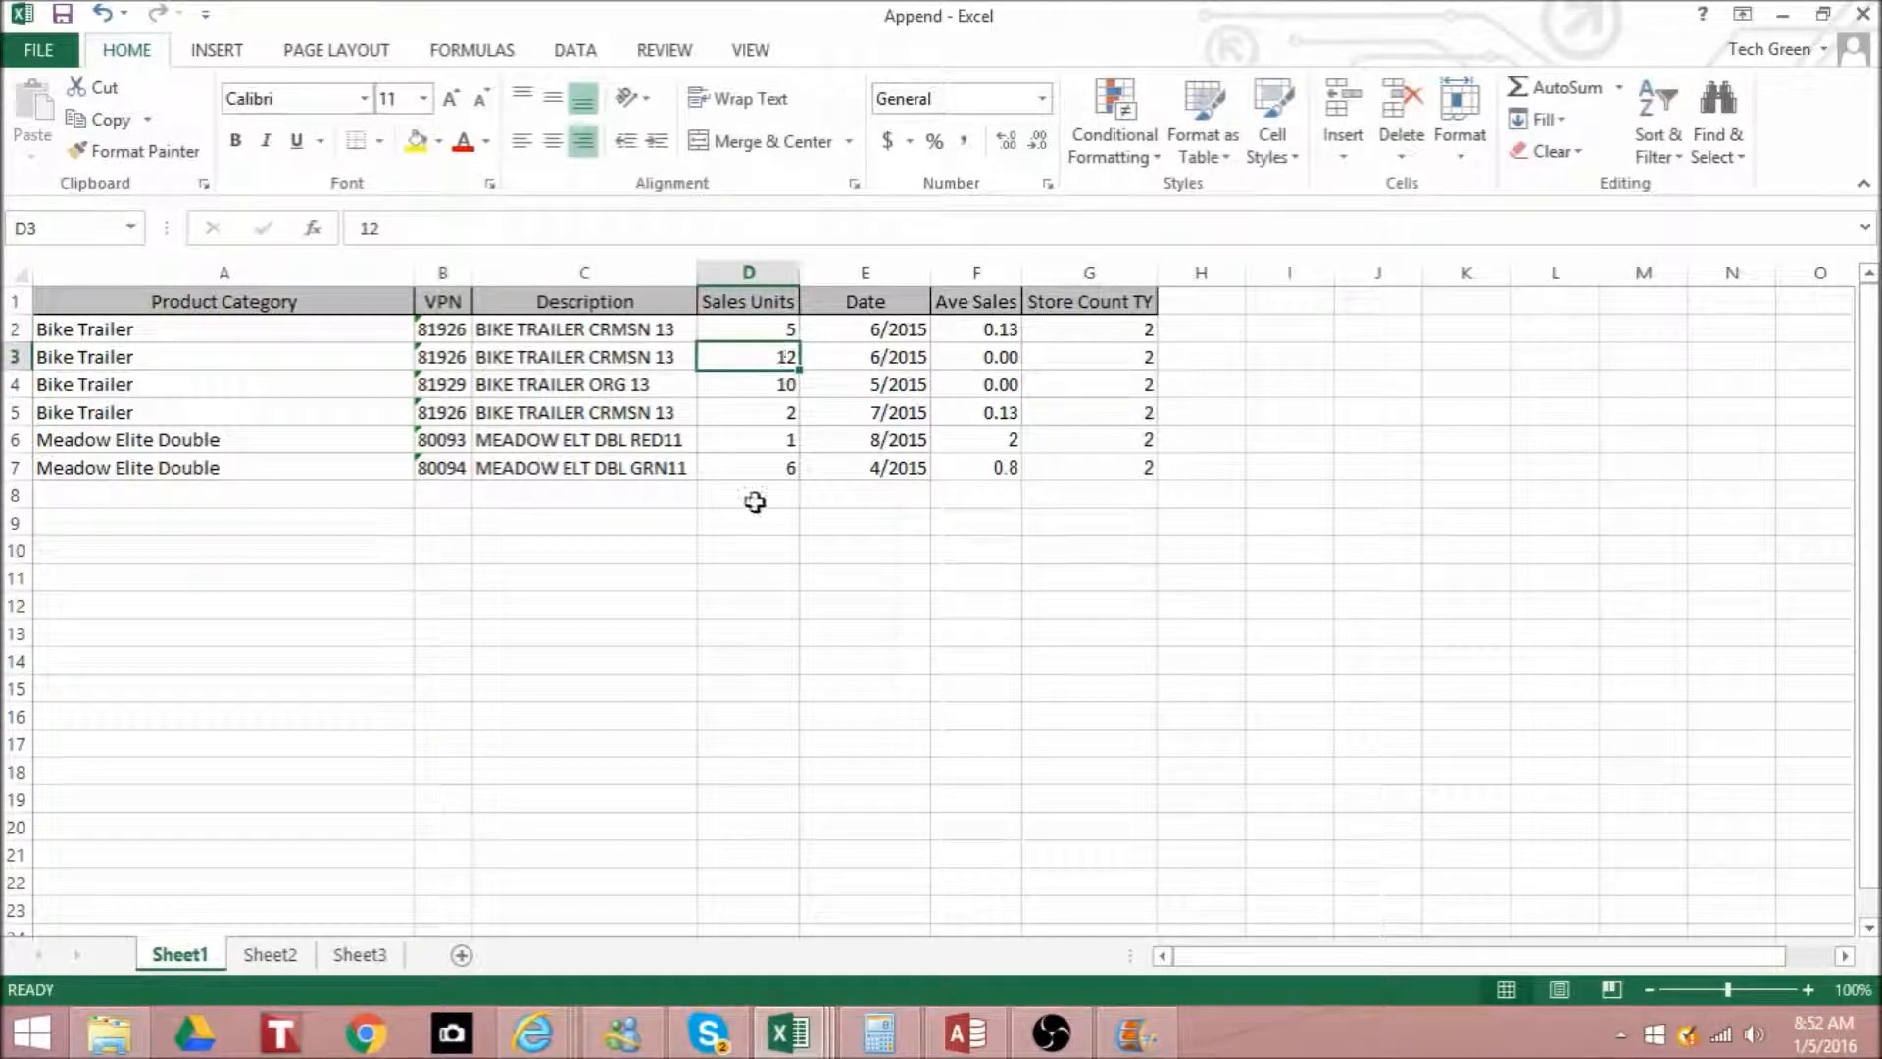
# - Change the Sales Units to 4 for the last Bike Trailer record in D5 and 3 for the Meadow Elite Double record in D6
pyautogui.click(768, 414)
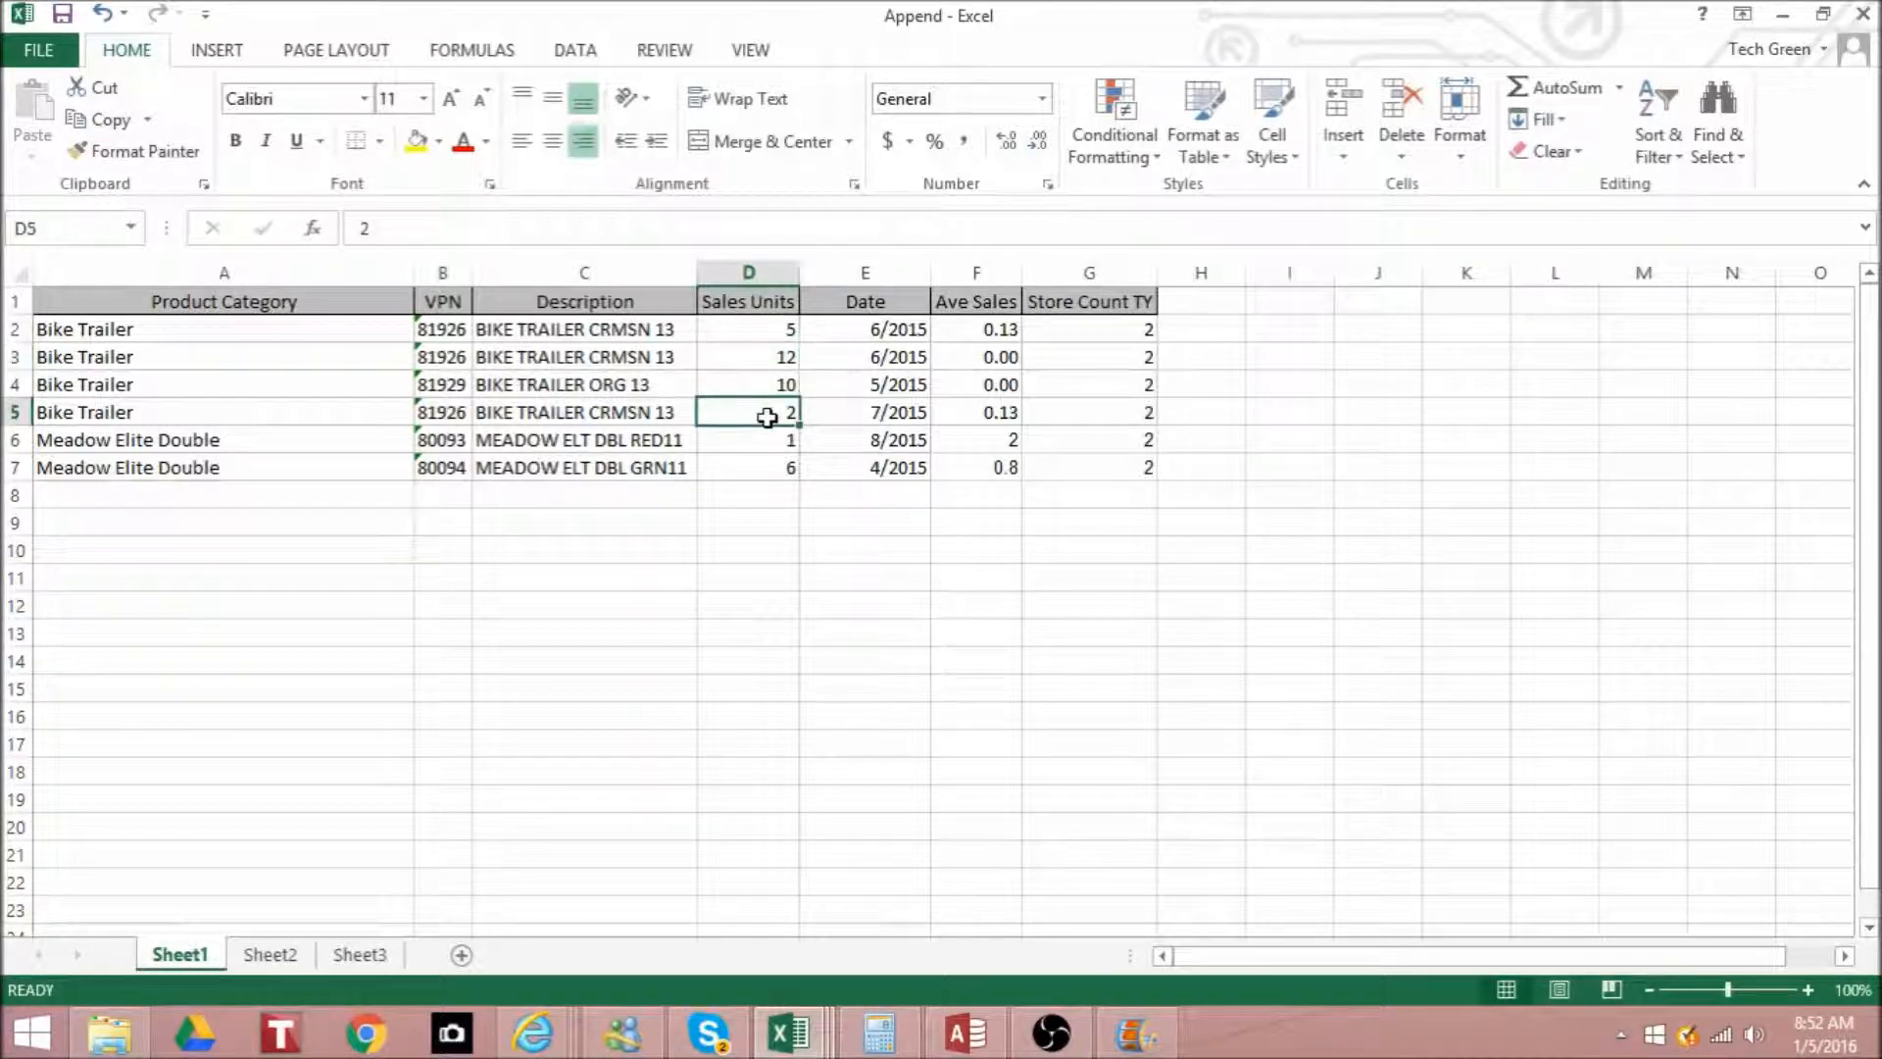
pyautogui.write('4')
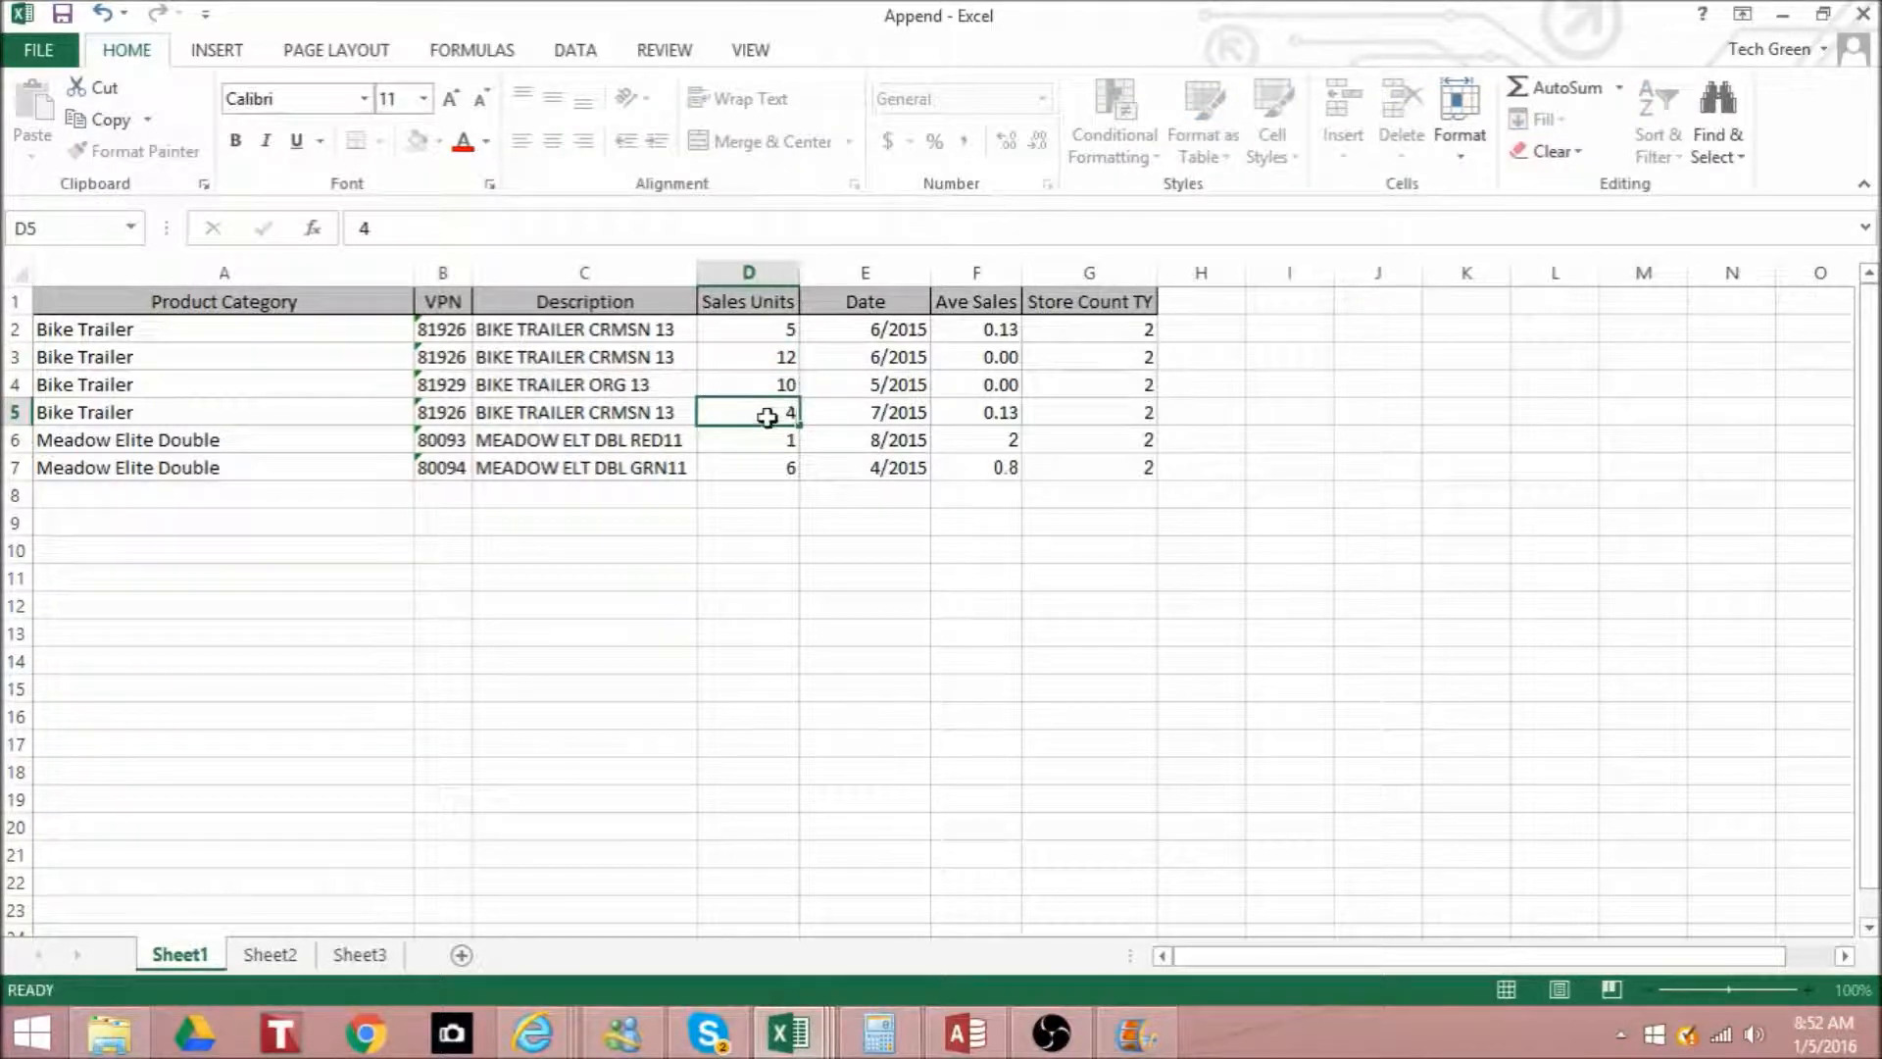
pyautogui.press('Return')
pyautogui.write('3')
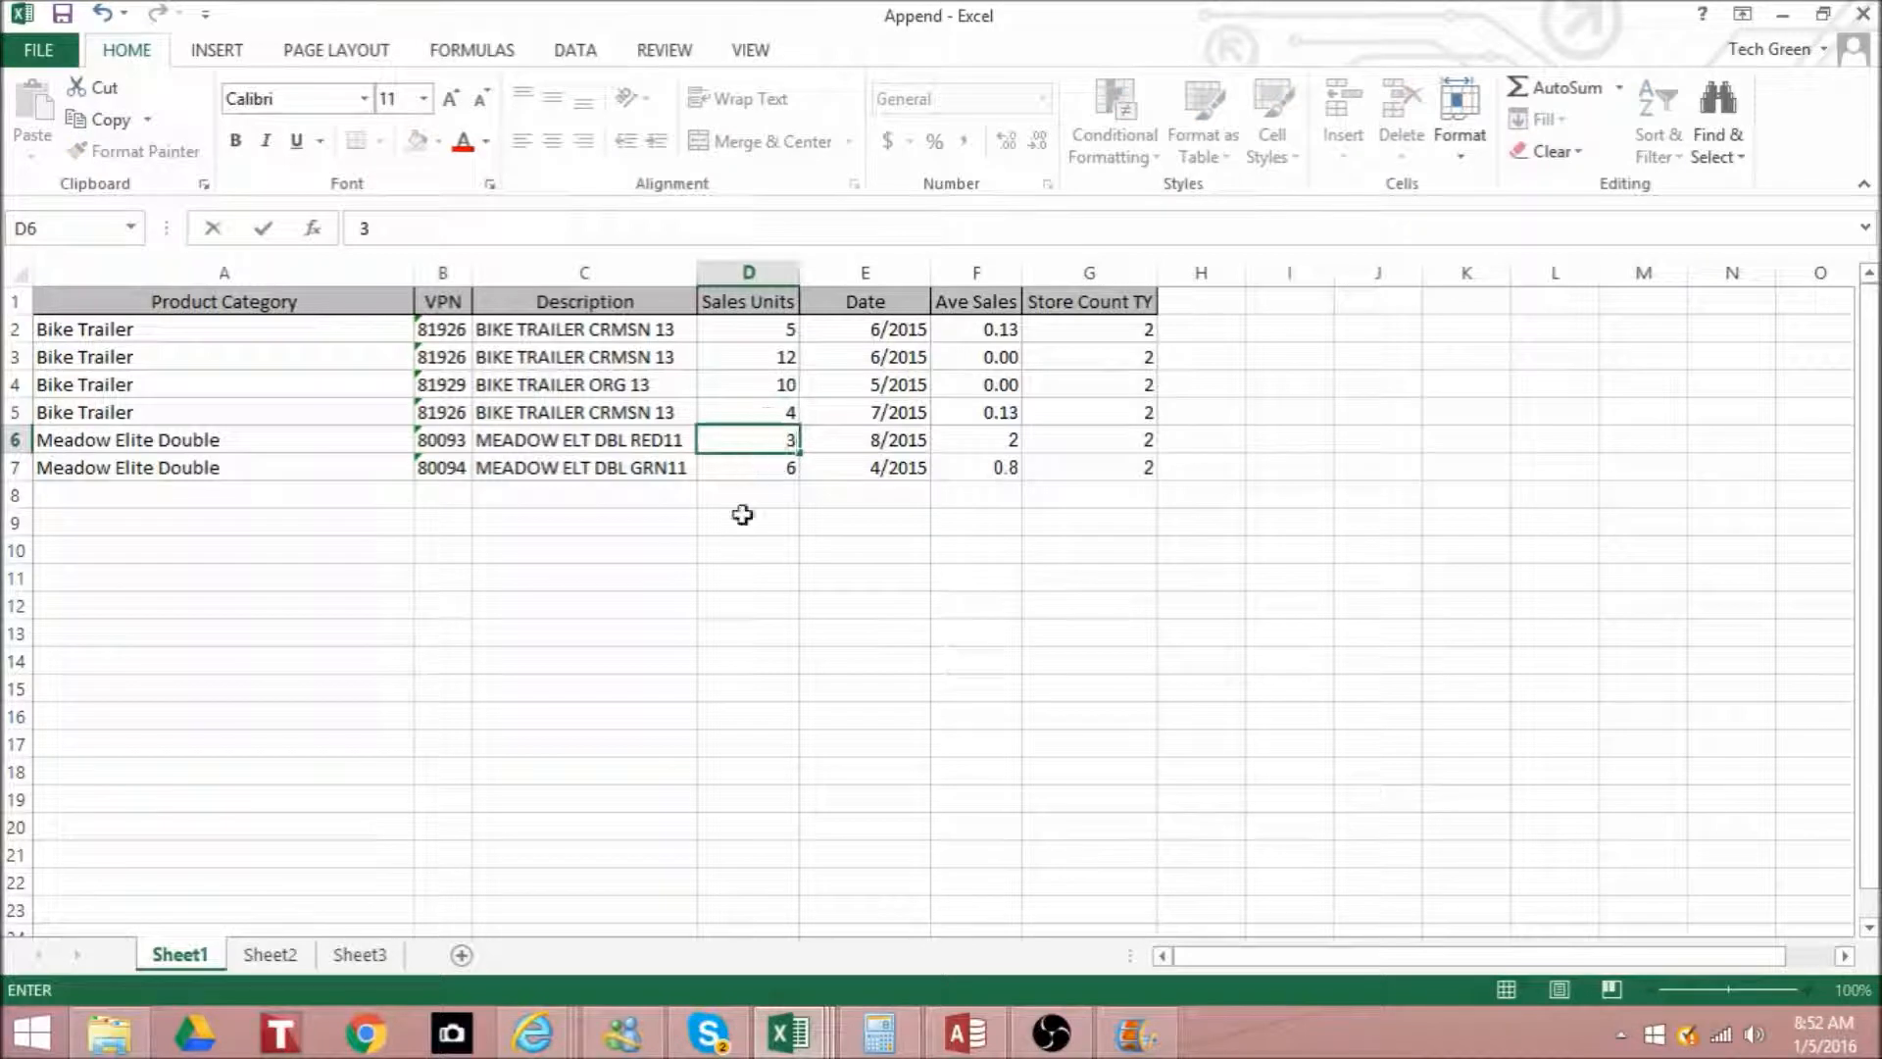
pyautogui.click(760, 575)
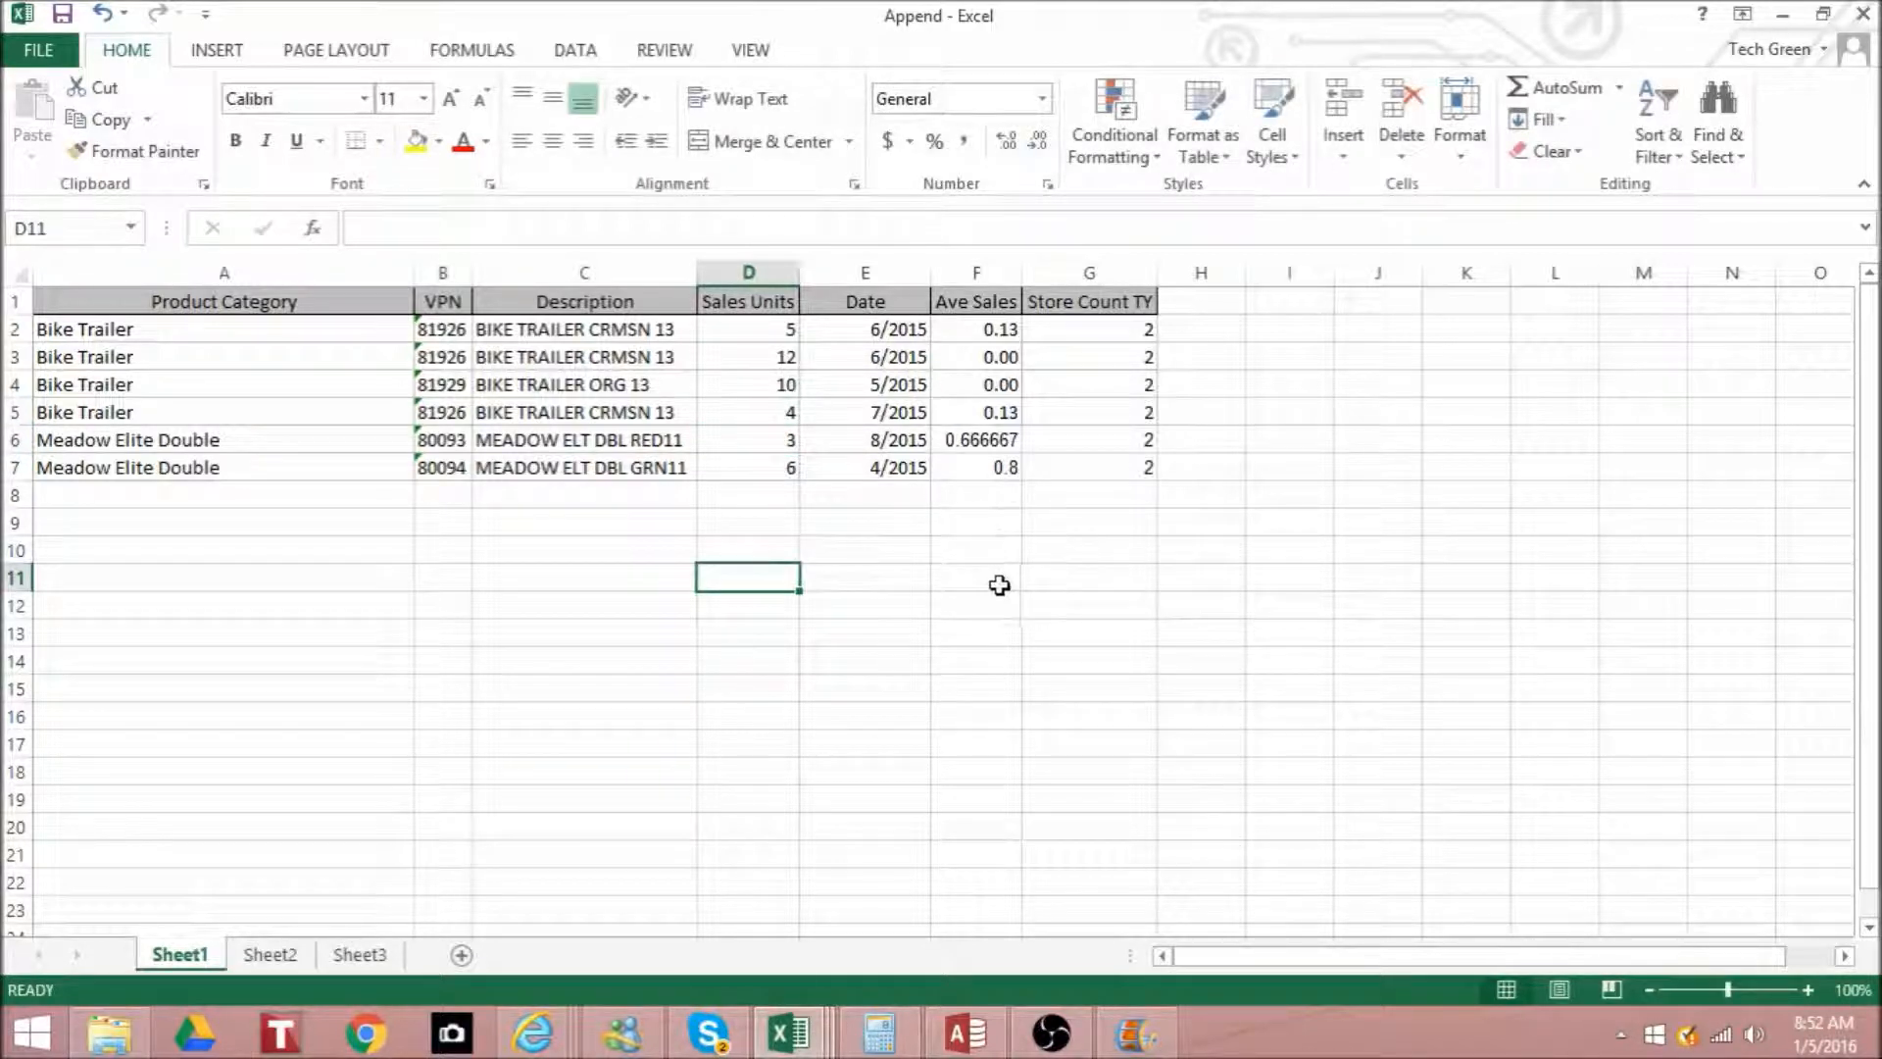
# - Replace the Ave Sales formula in F6 with the value .06 and save the Append workbook
pyautogui.click(990, 441)
pyautogui.write('.06')
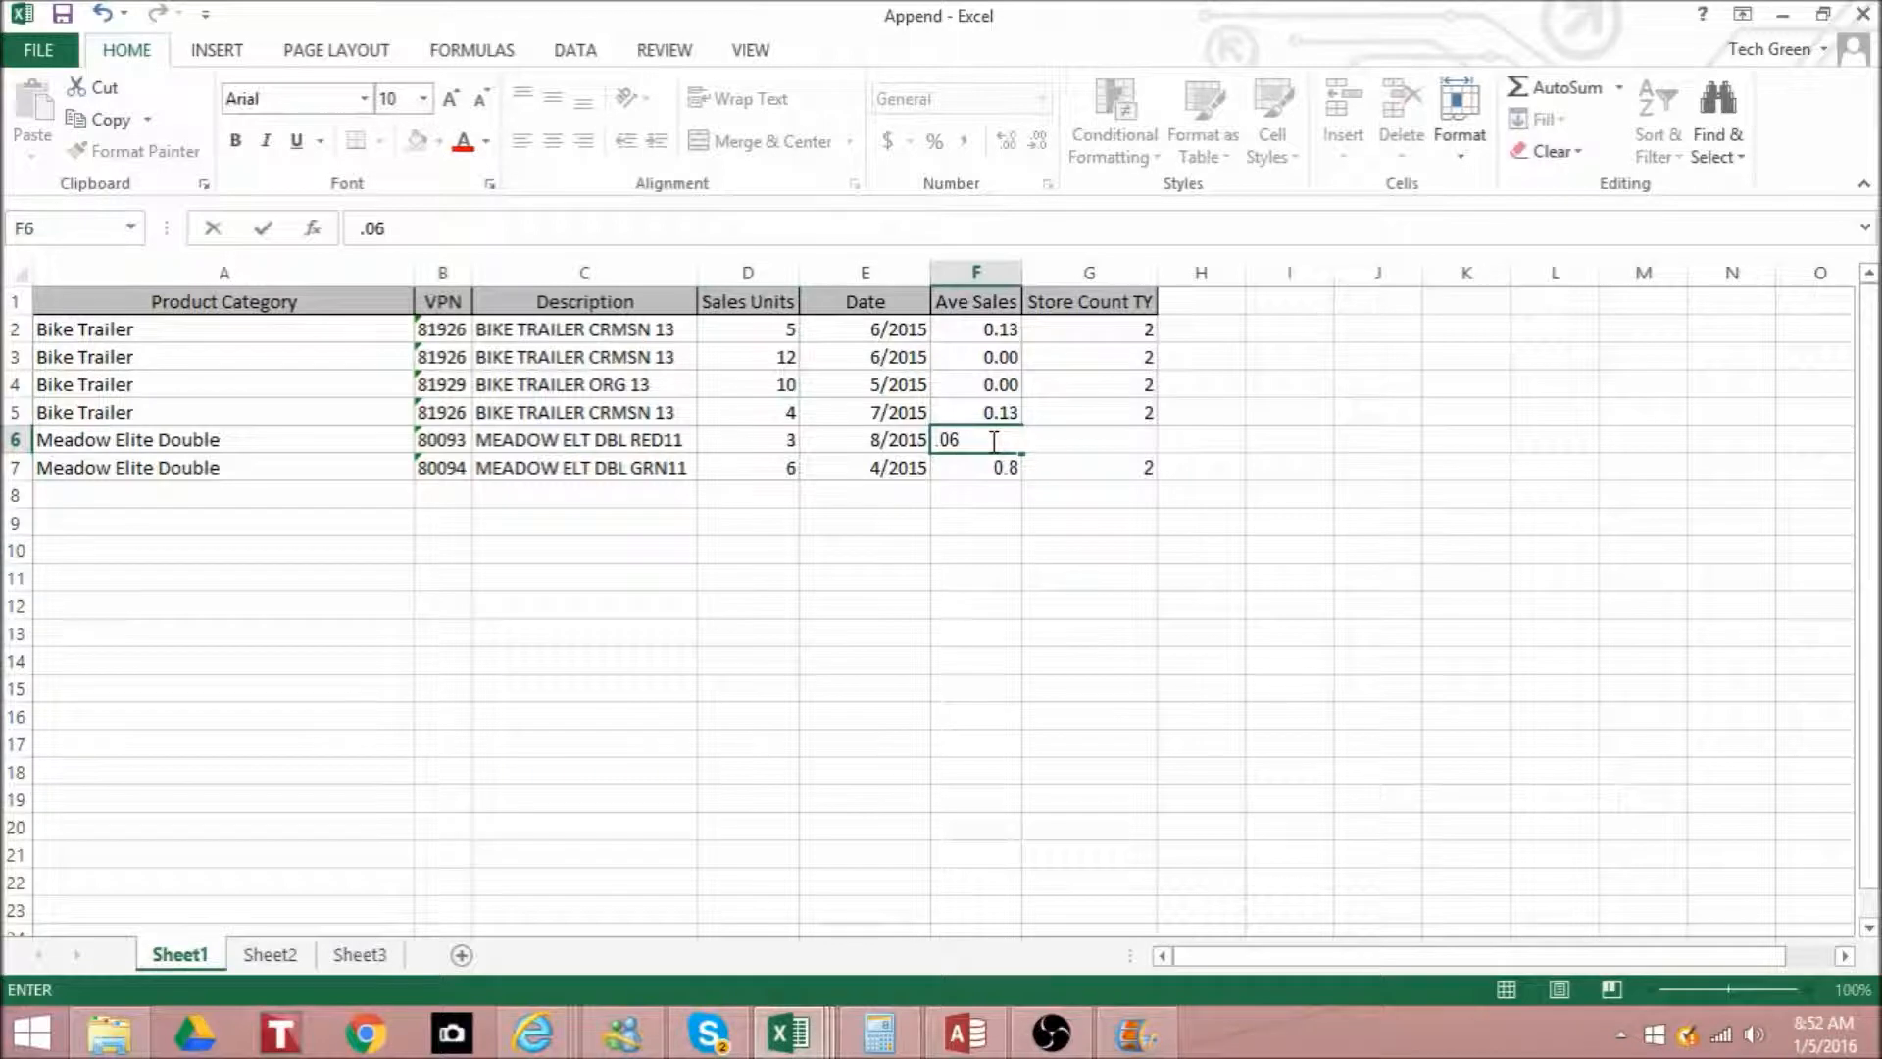
pyautogui.press('Return')
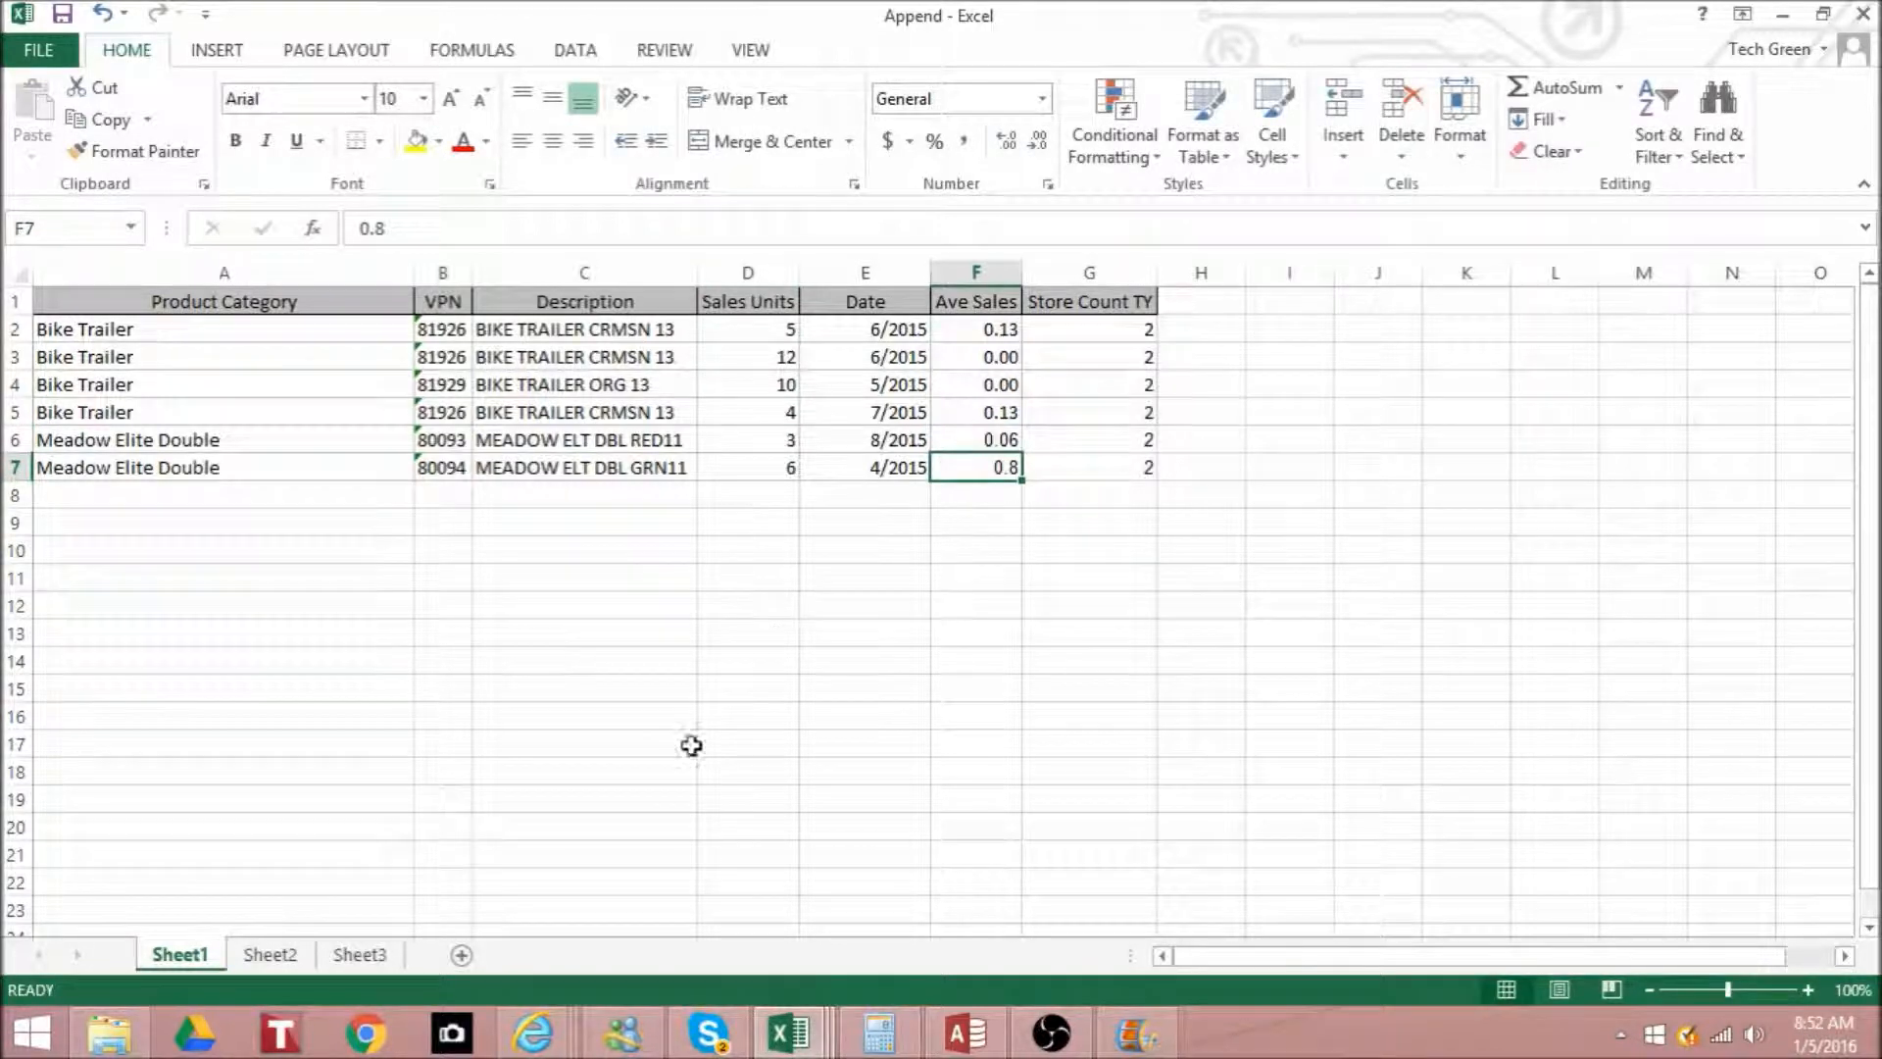
pyautogui.click(686, 633)
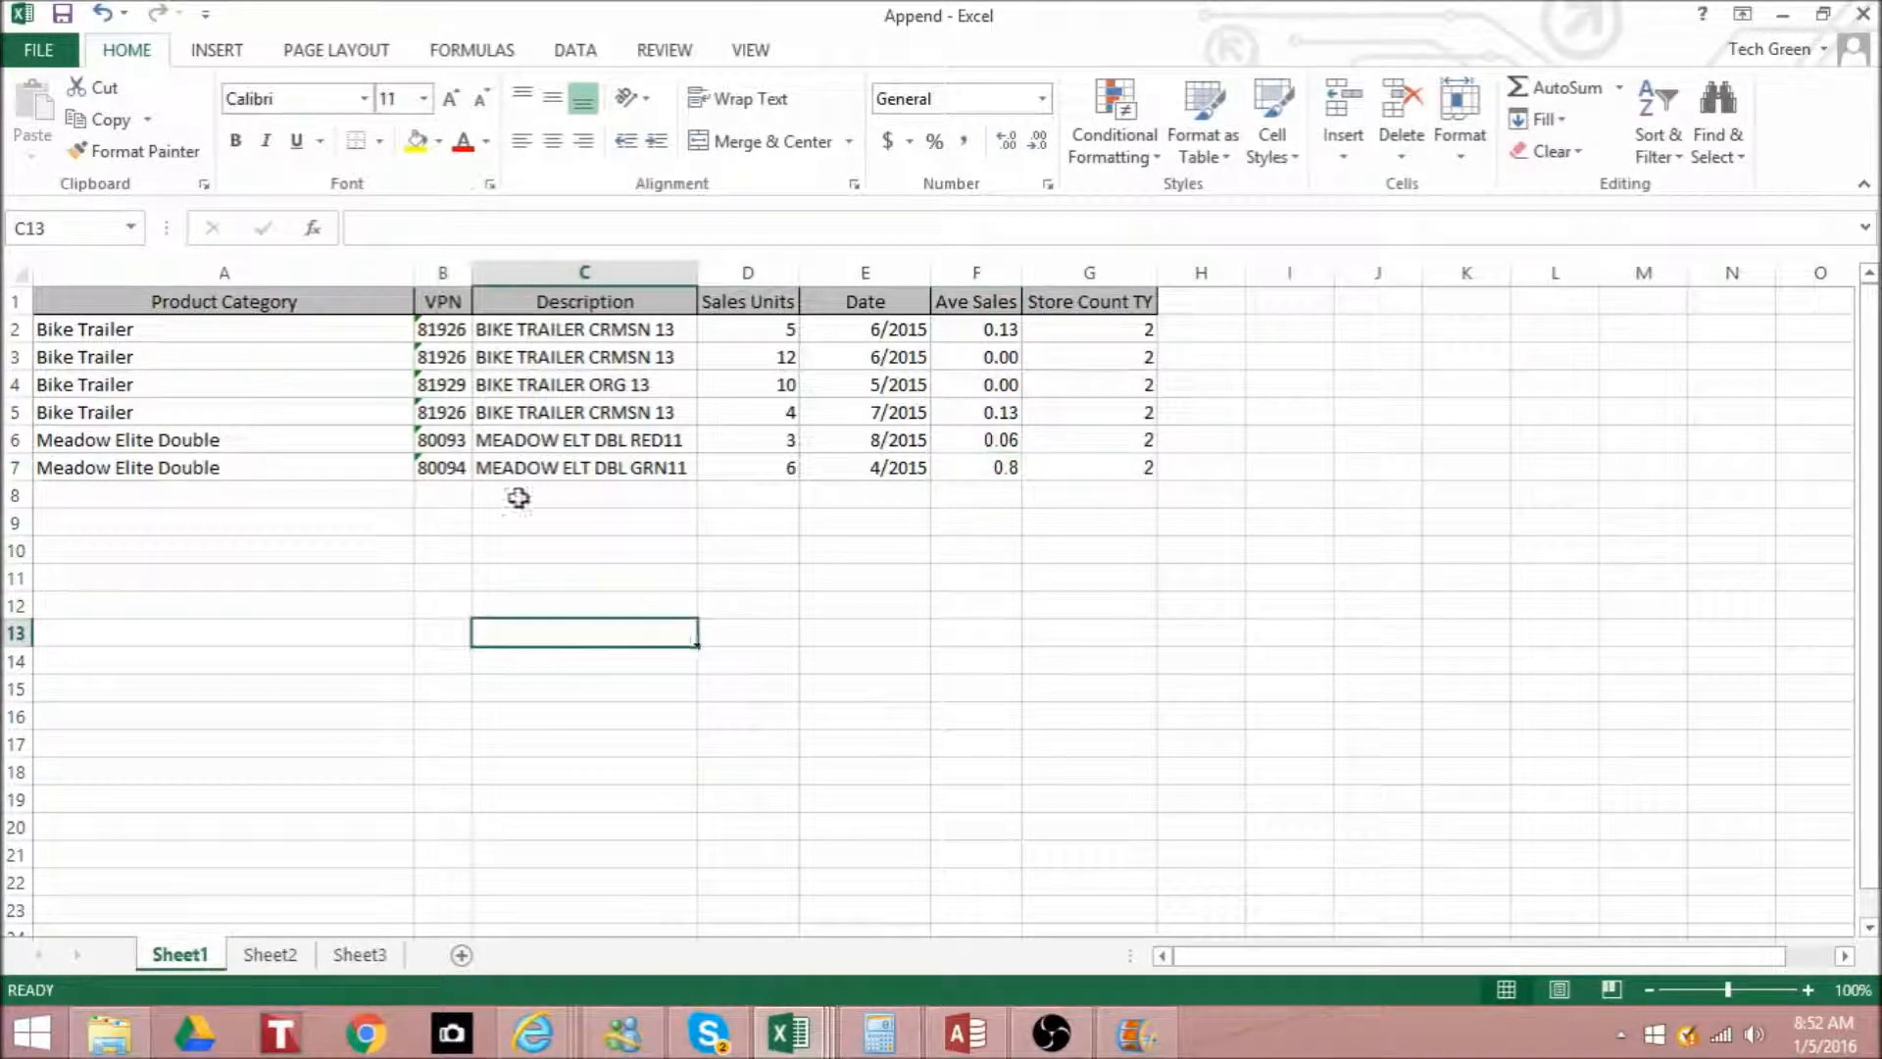
pyautogui.click(60, 15)
# - Switch to Access and close the StrollerSales table to return to the append query's design
pyautogui.click(966, 1032)
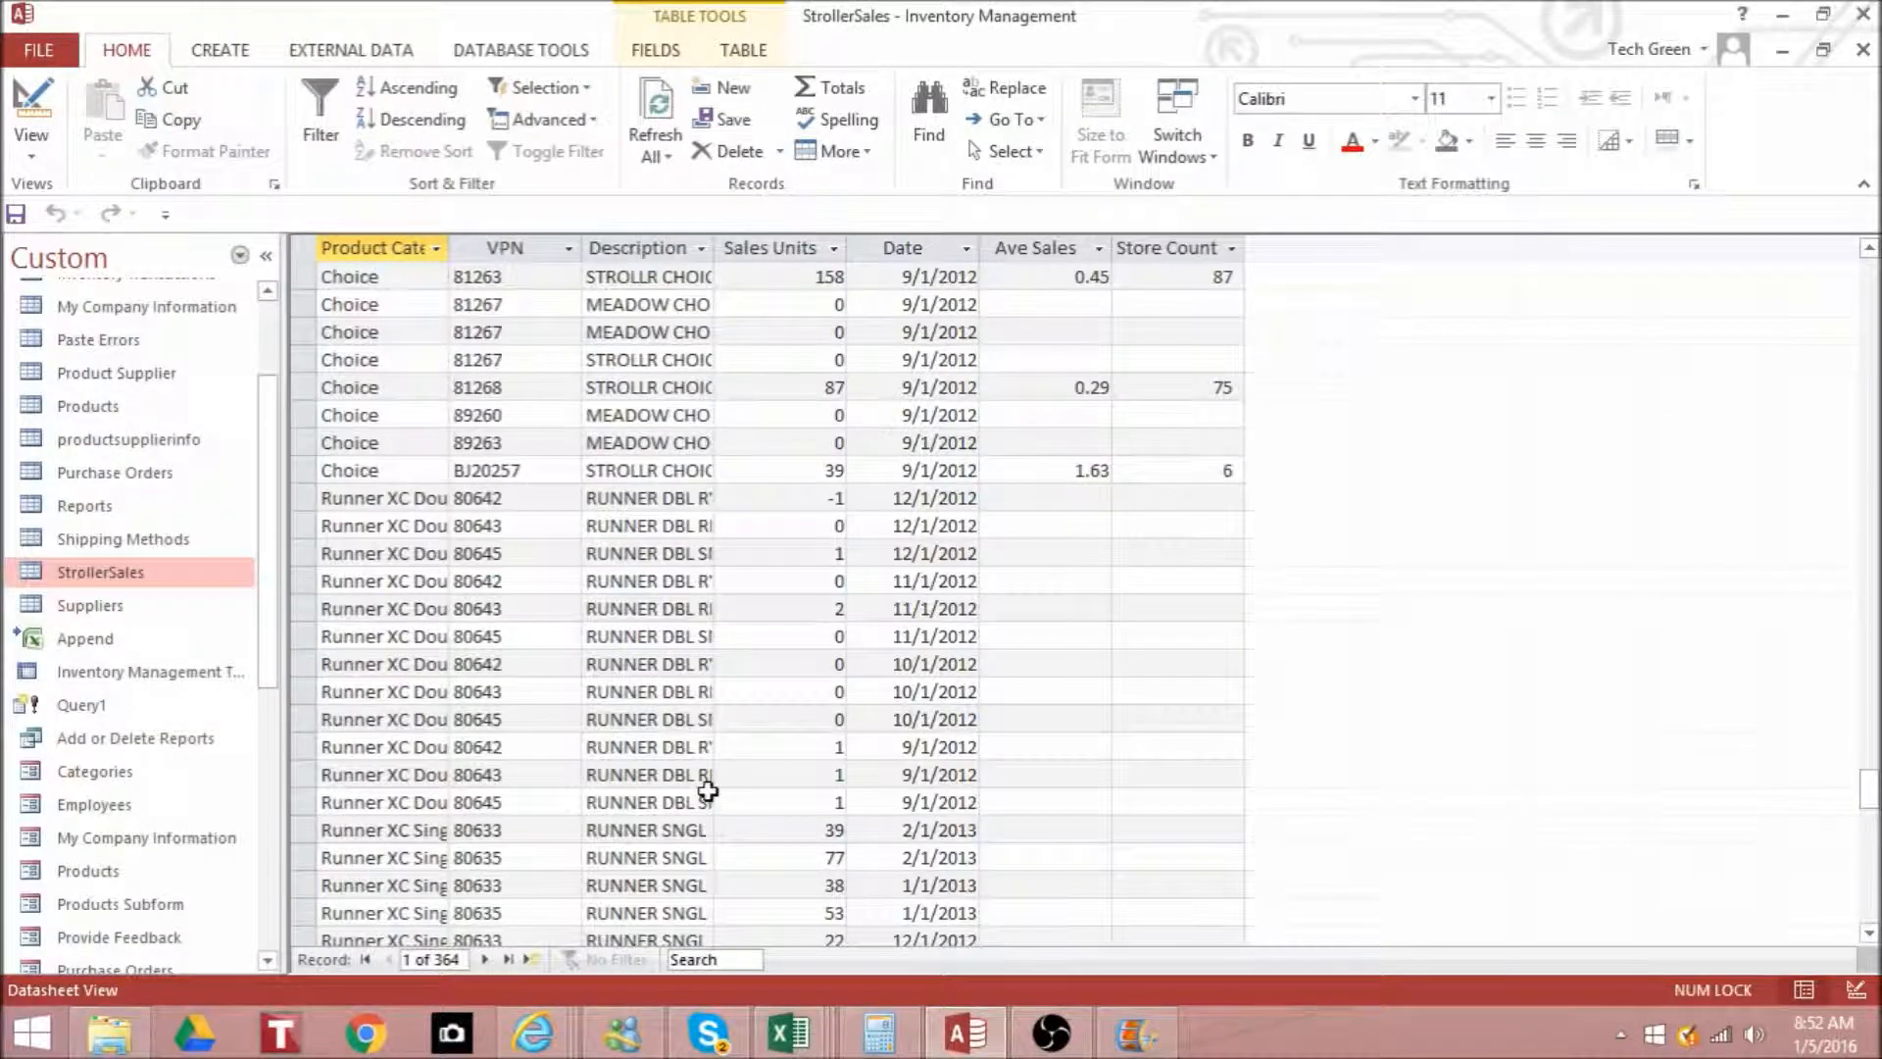
pyautogui.click(1863, 49)
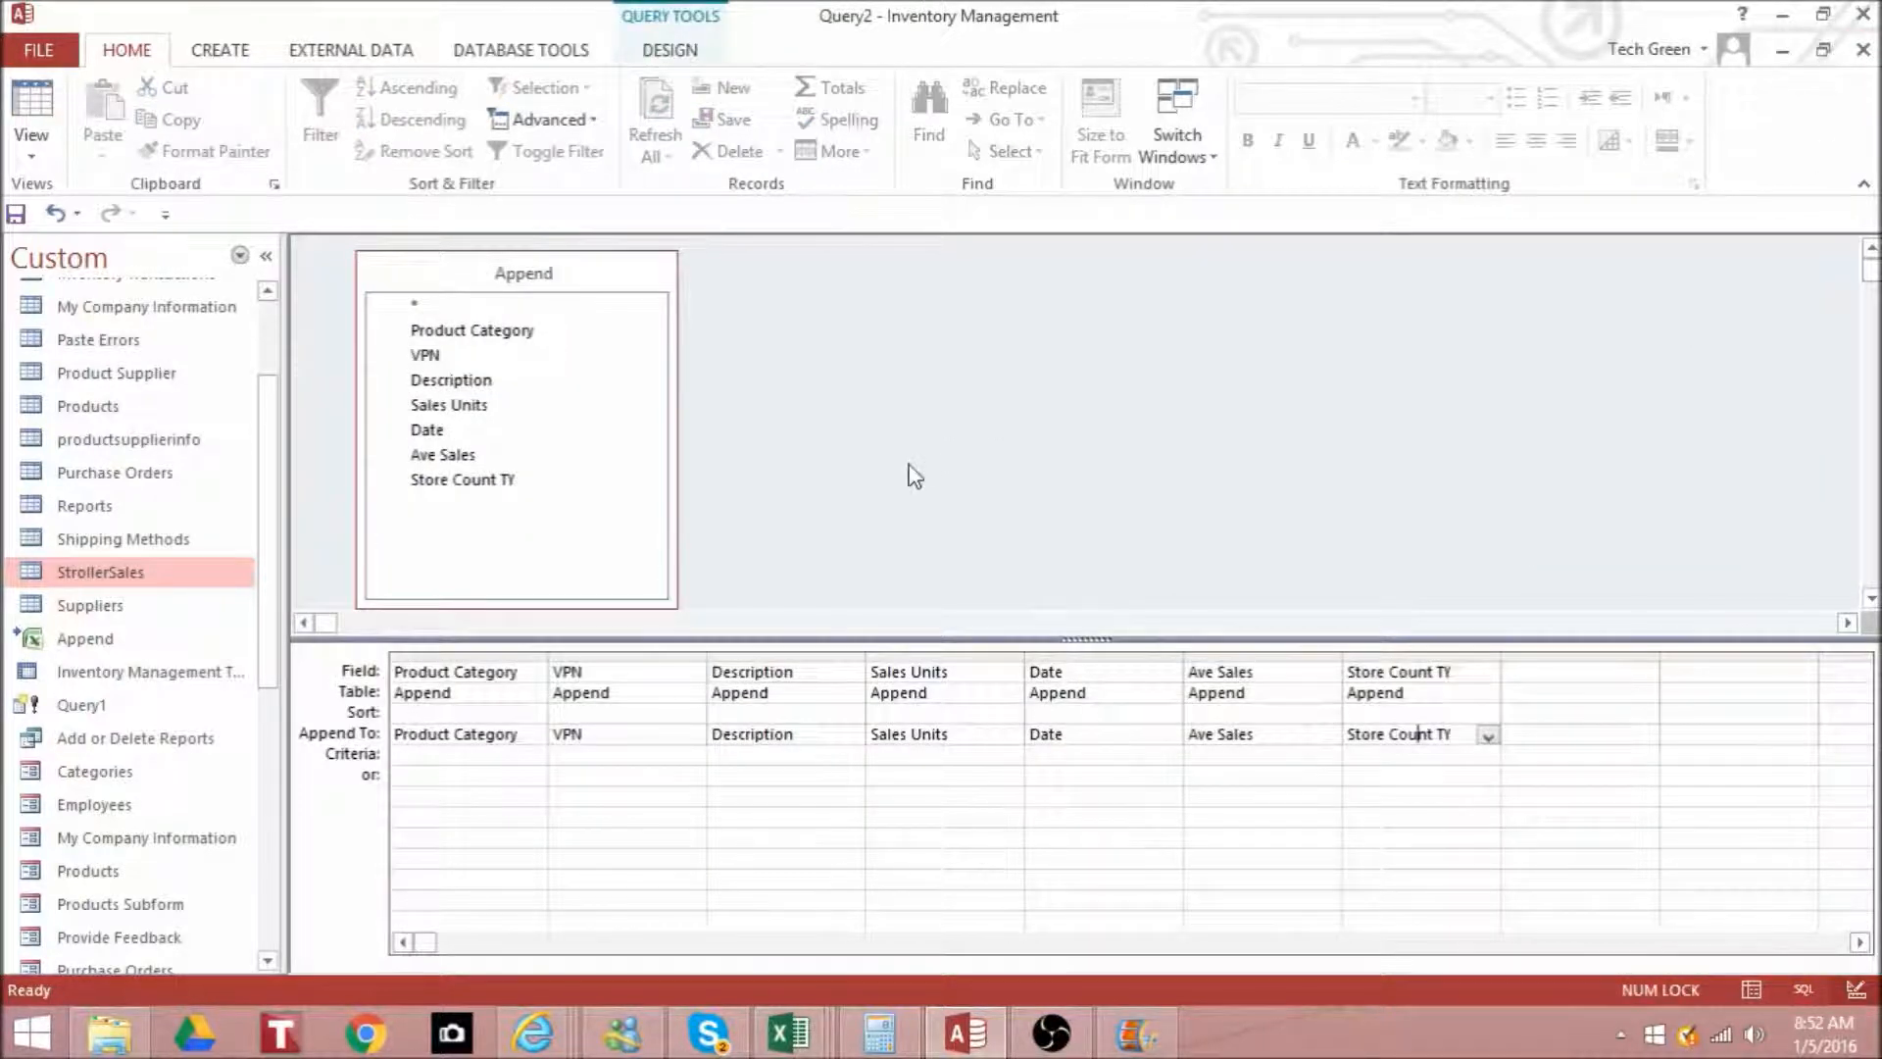
pyautogui.click(588, 277)
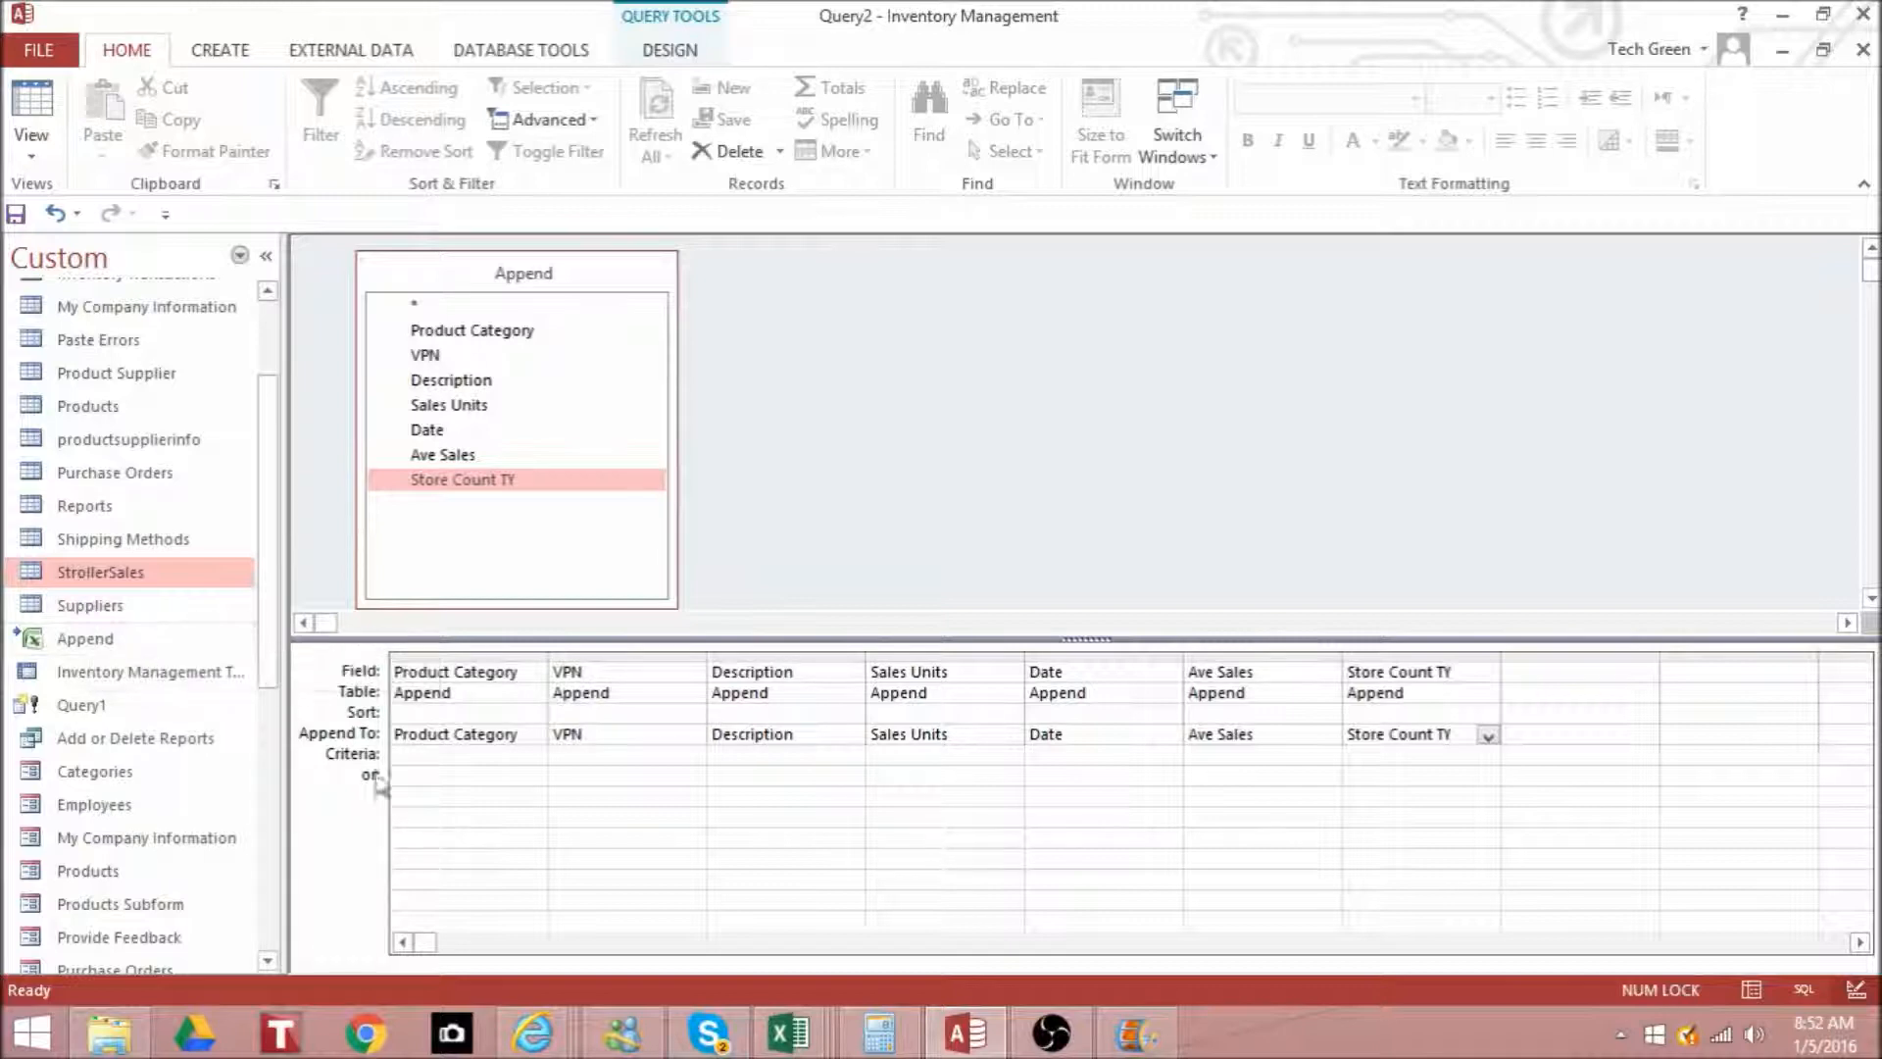
# - Compare the records in the Append workbook with those in the linked Append table in Access
pyautogui.click(791, 1034)
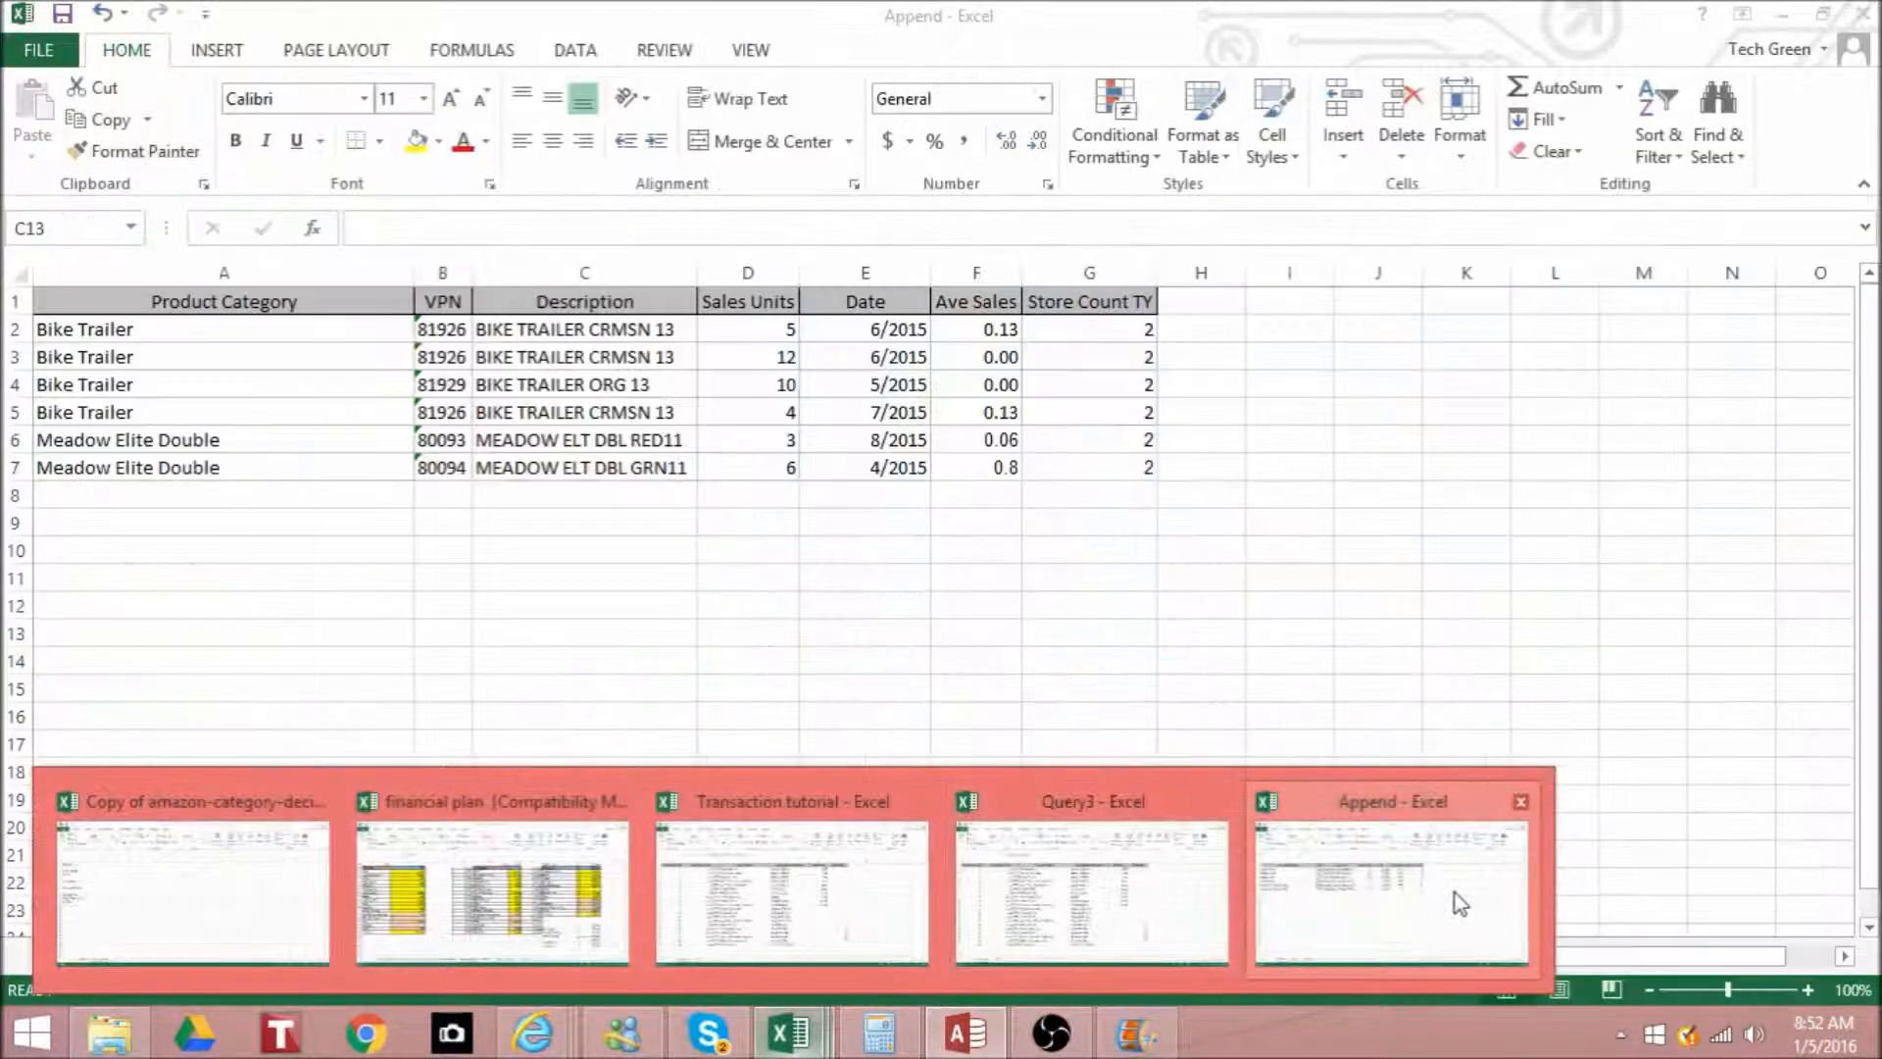
pyautogui.click(1453, 895)
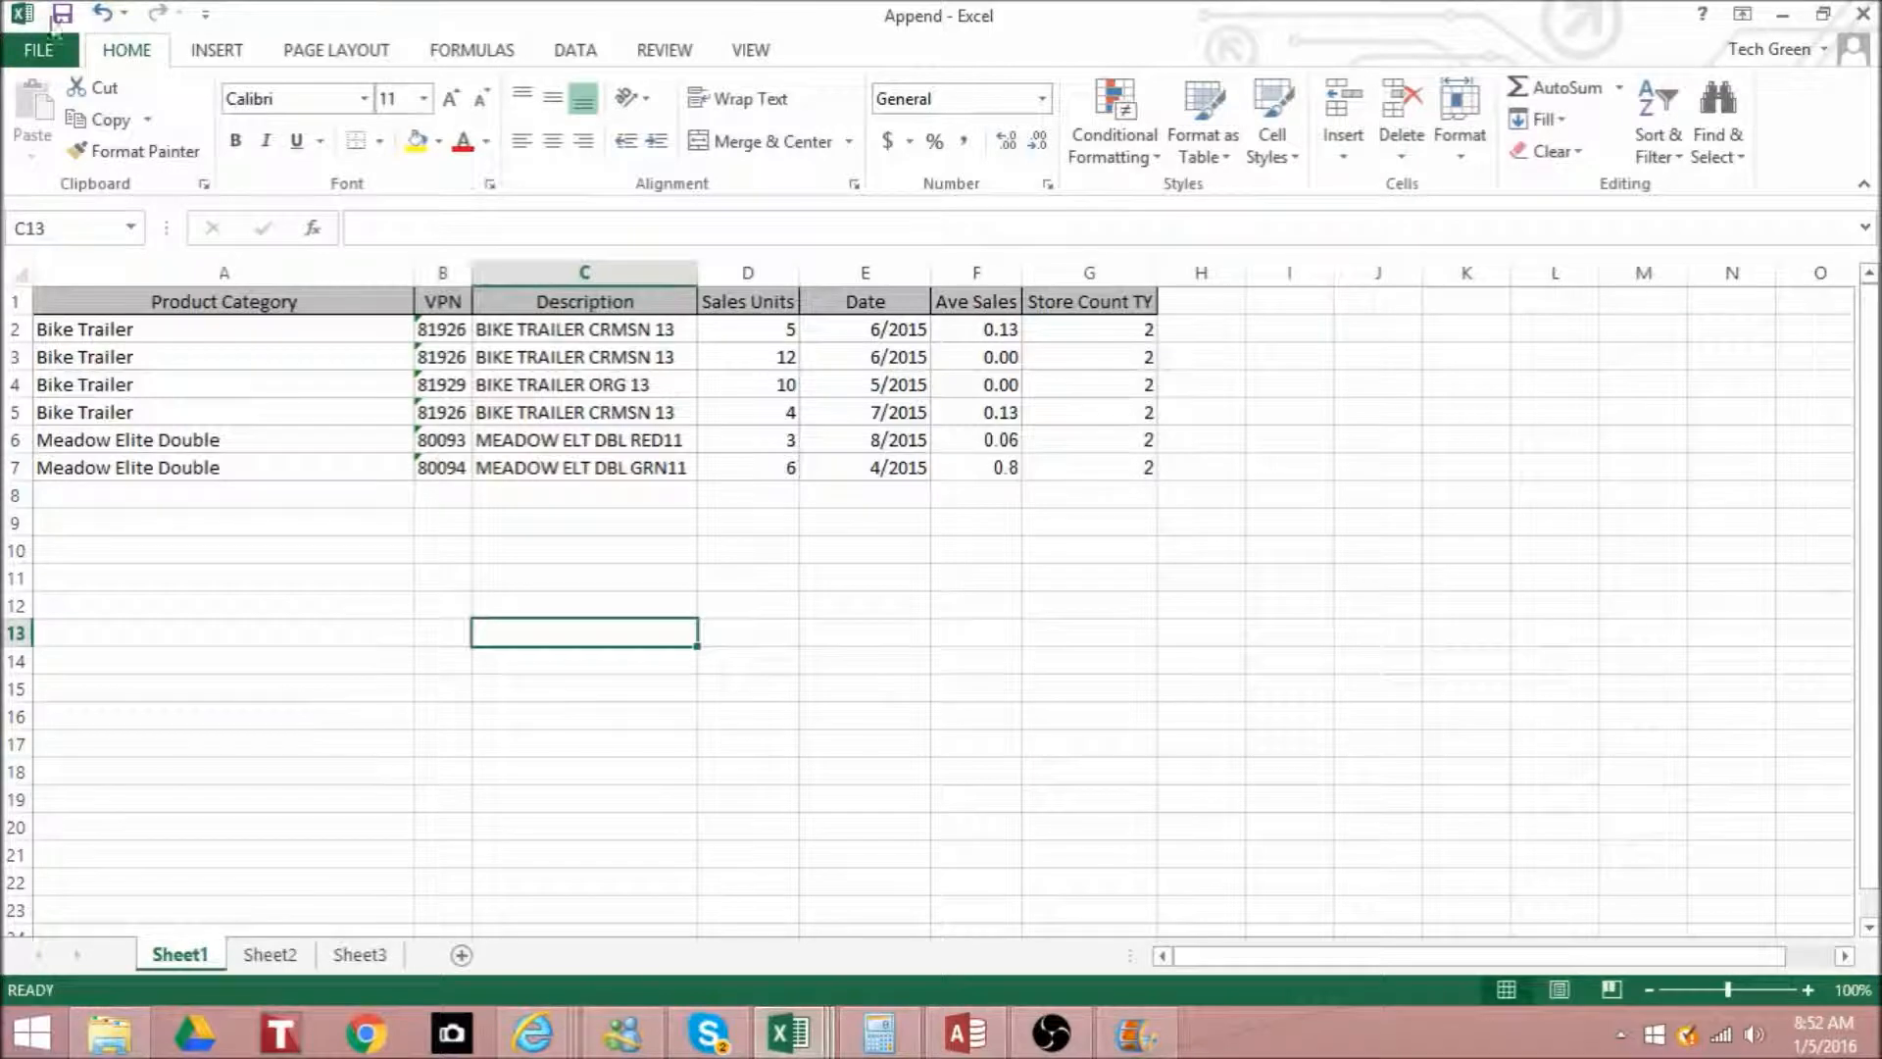
pyautogui.click(1785, 16)
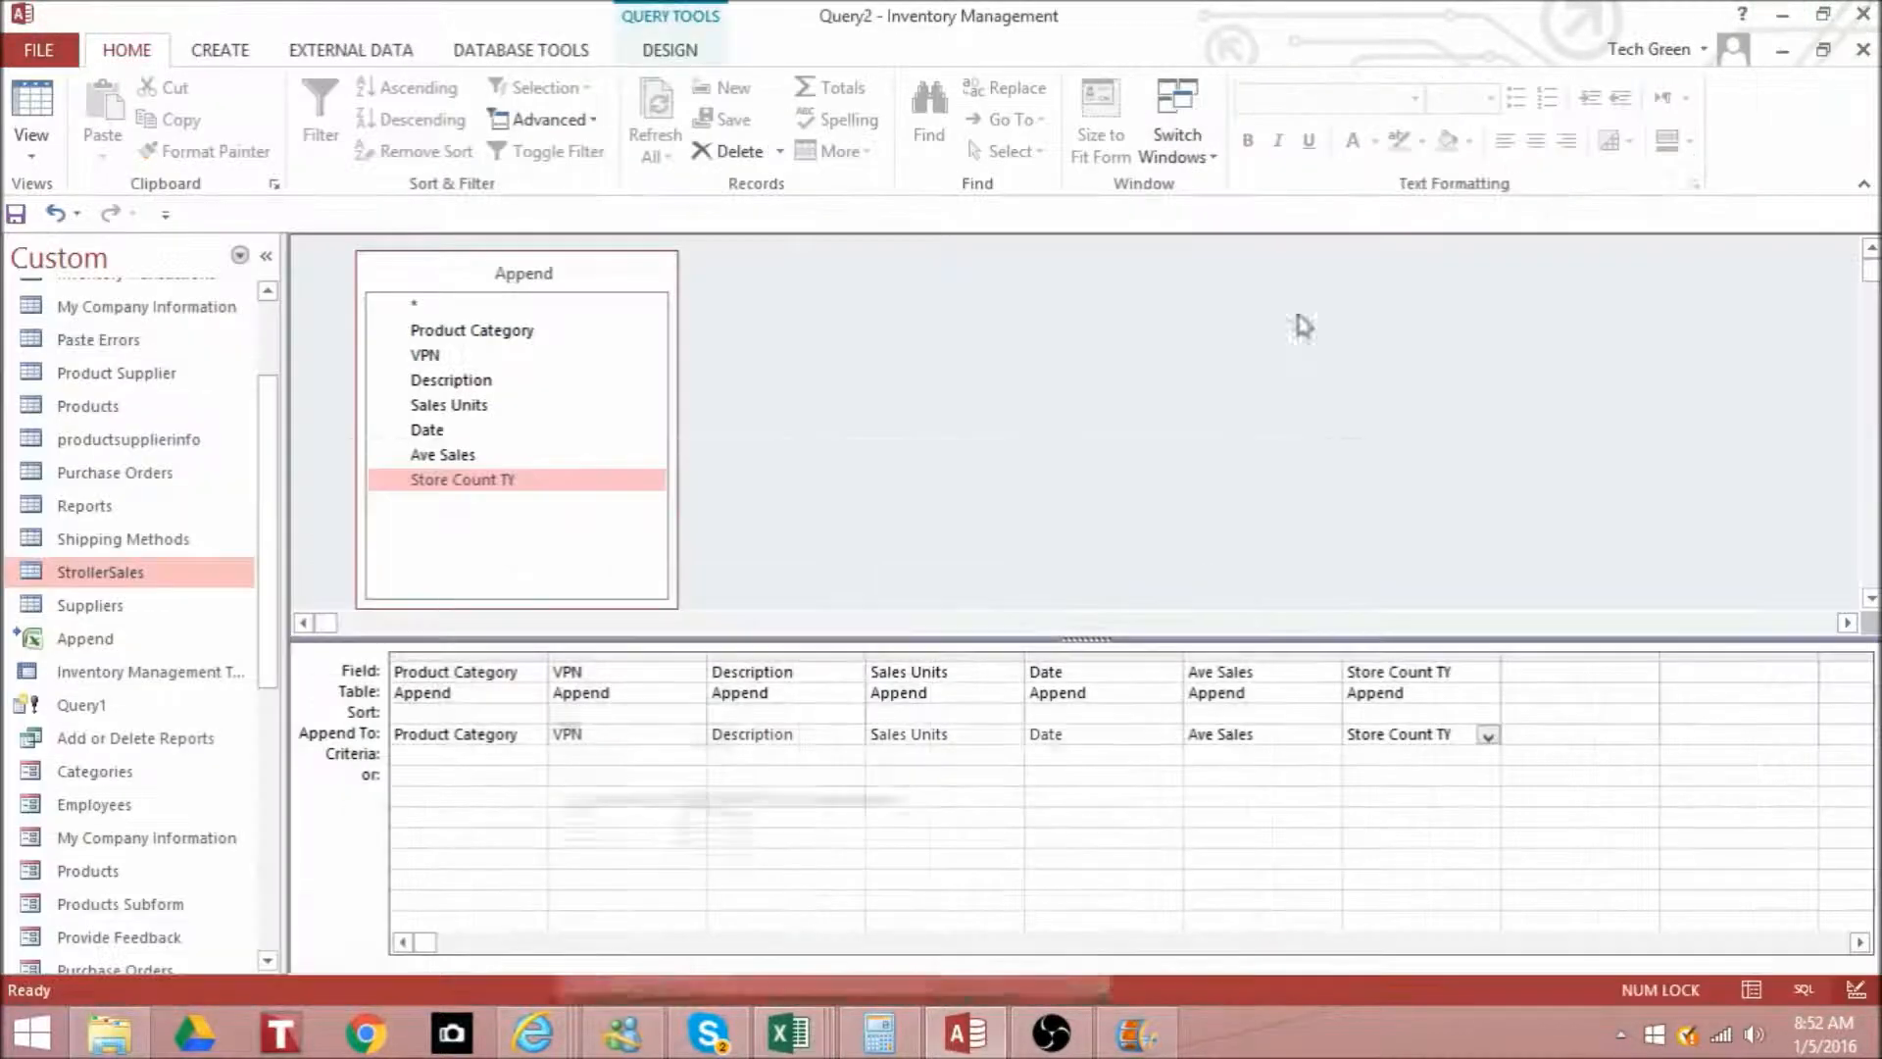
pyautogui.doubleClick(157, 642)
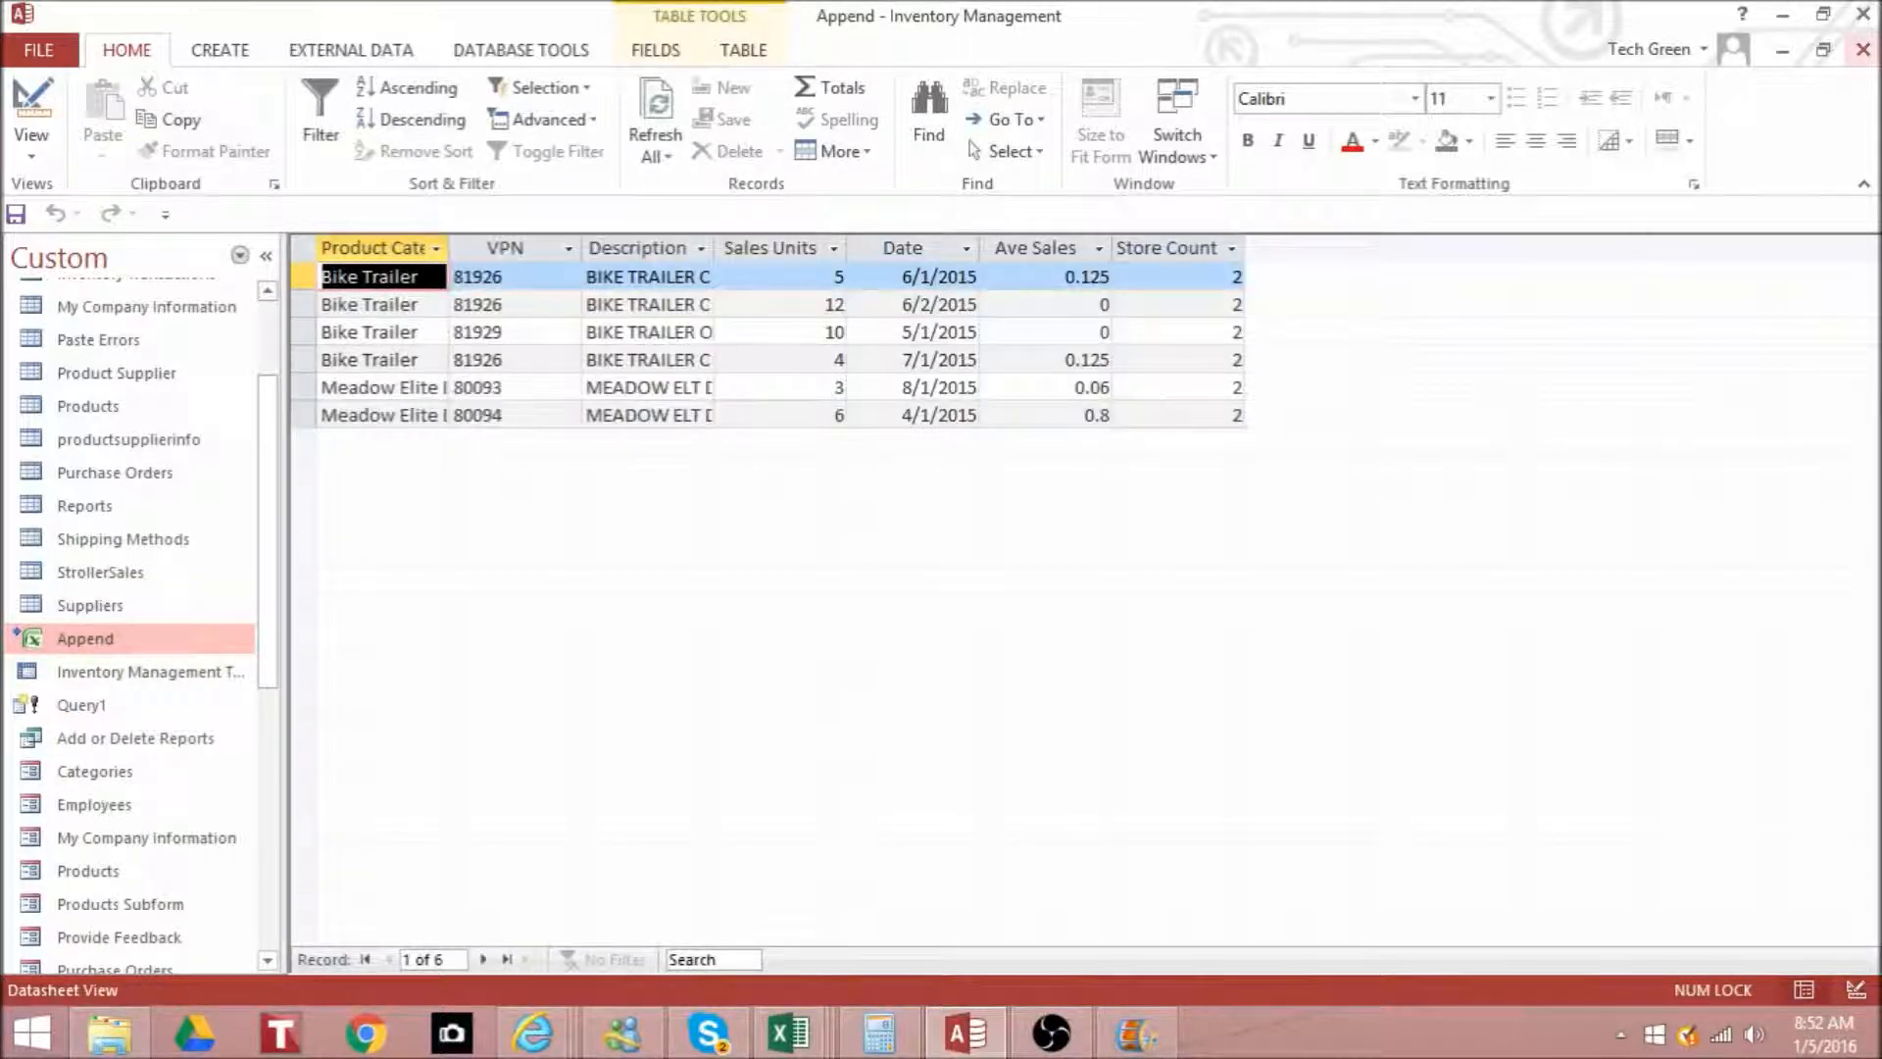
pyautogui.click(1862, 49)
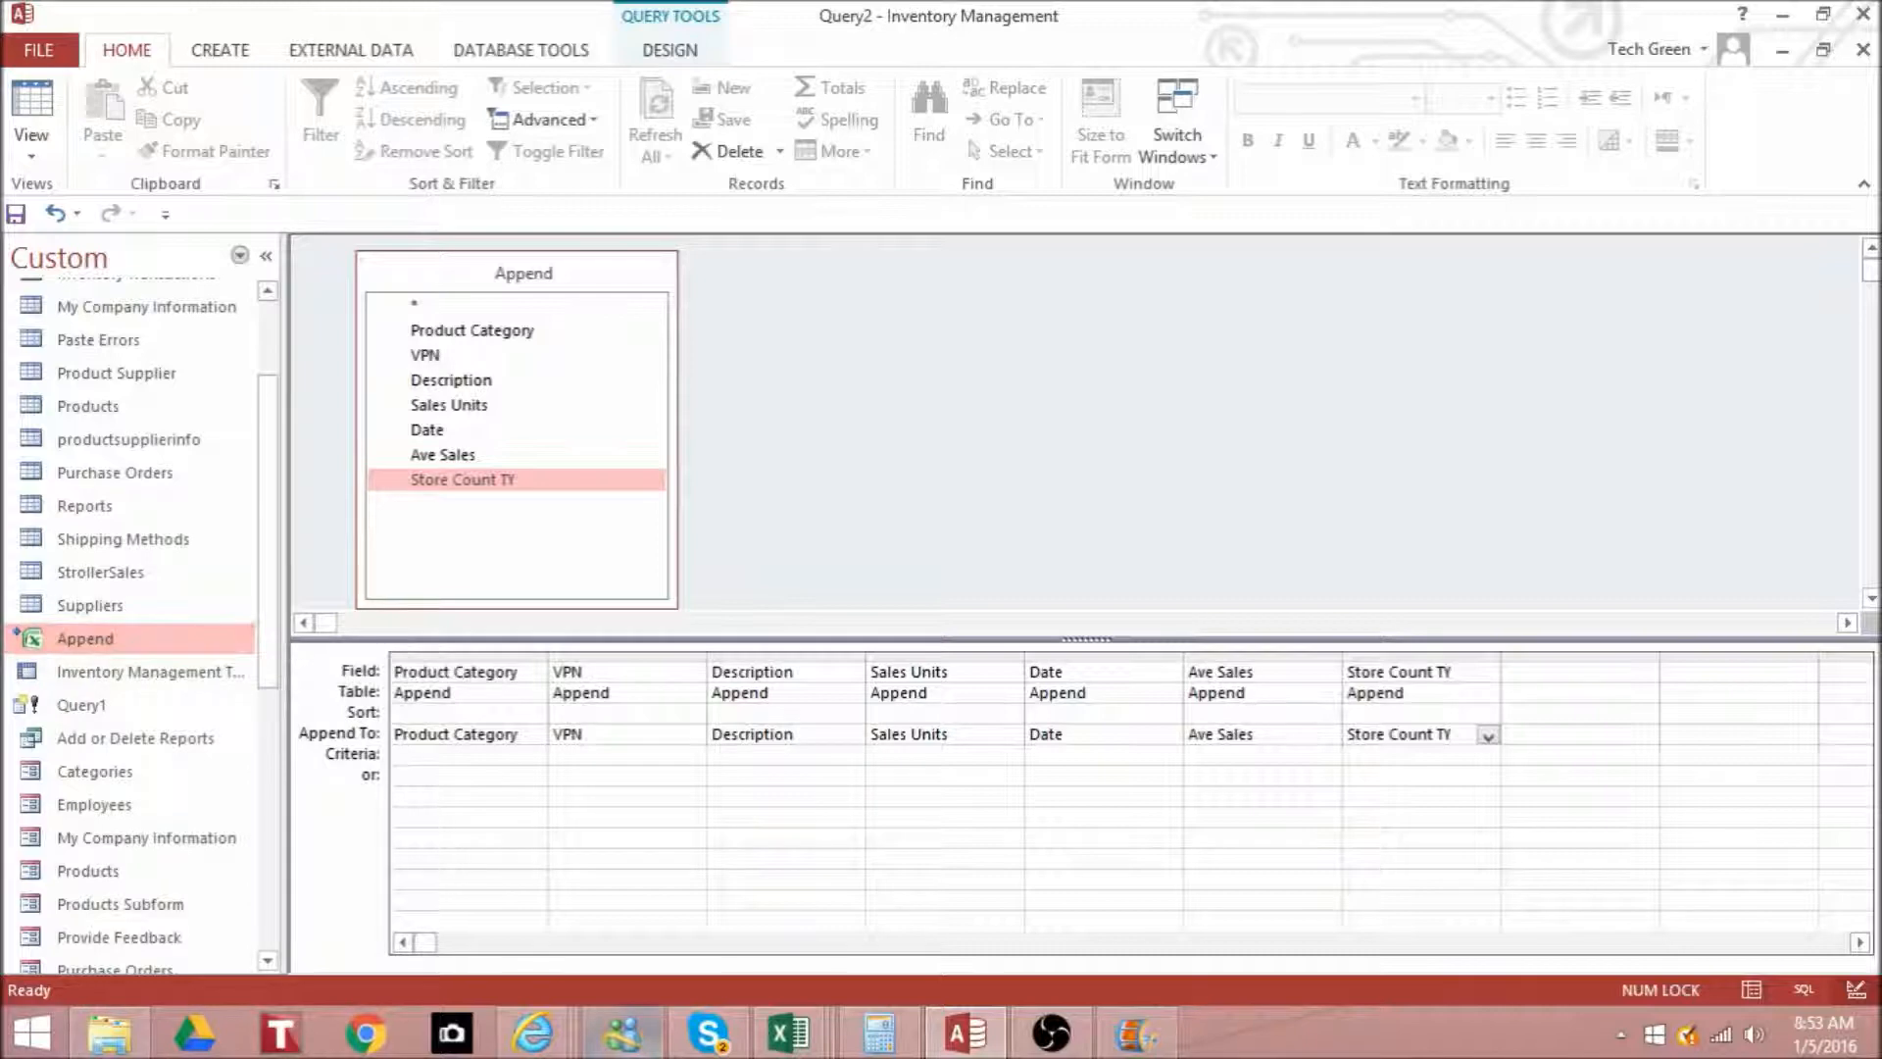
# - Run the append query and confirm adding the Append records to the StrollerSales table
pyautogui.click(816, 1039)
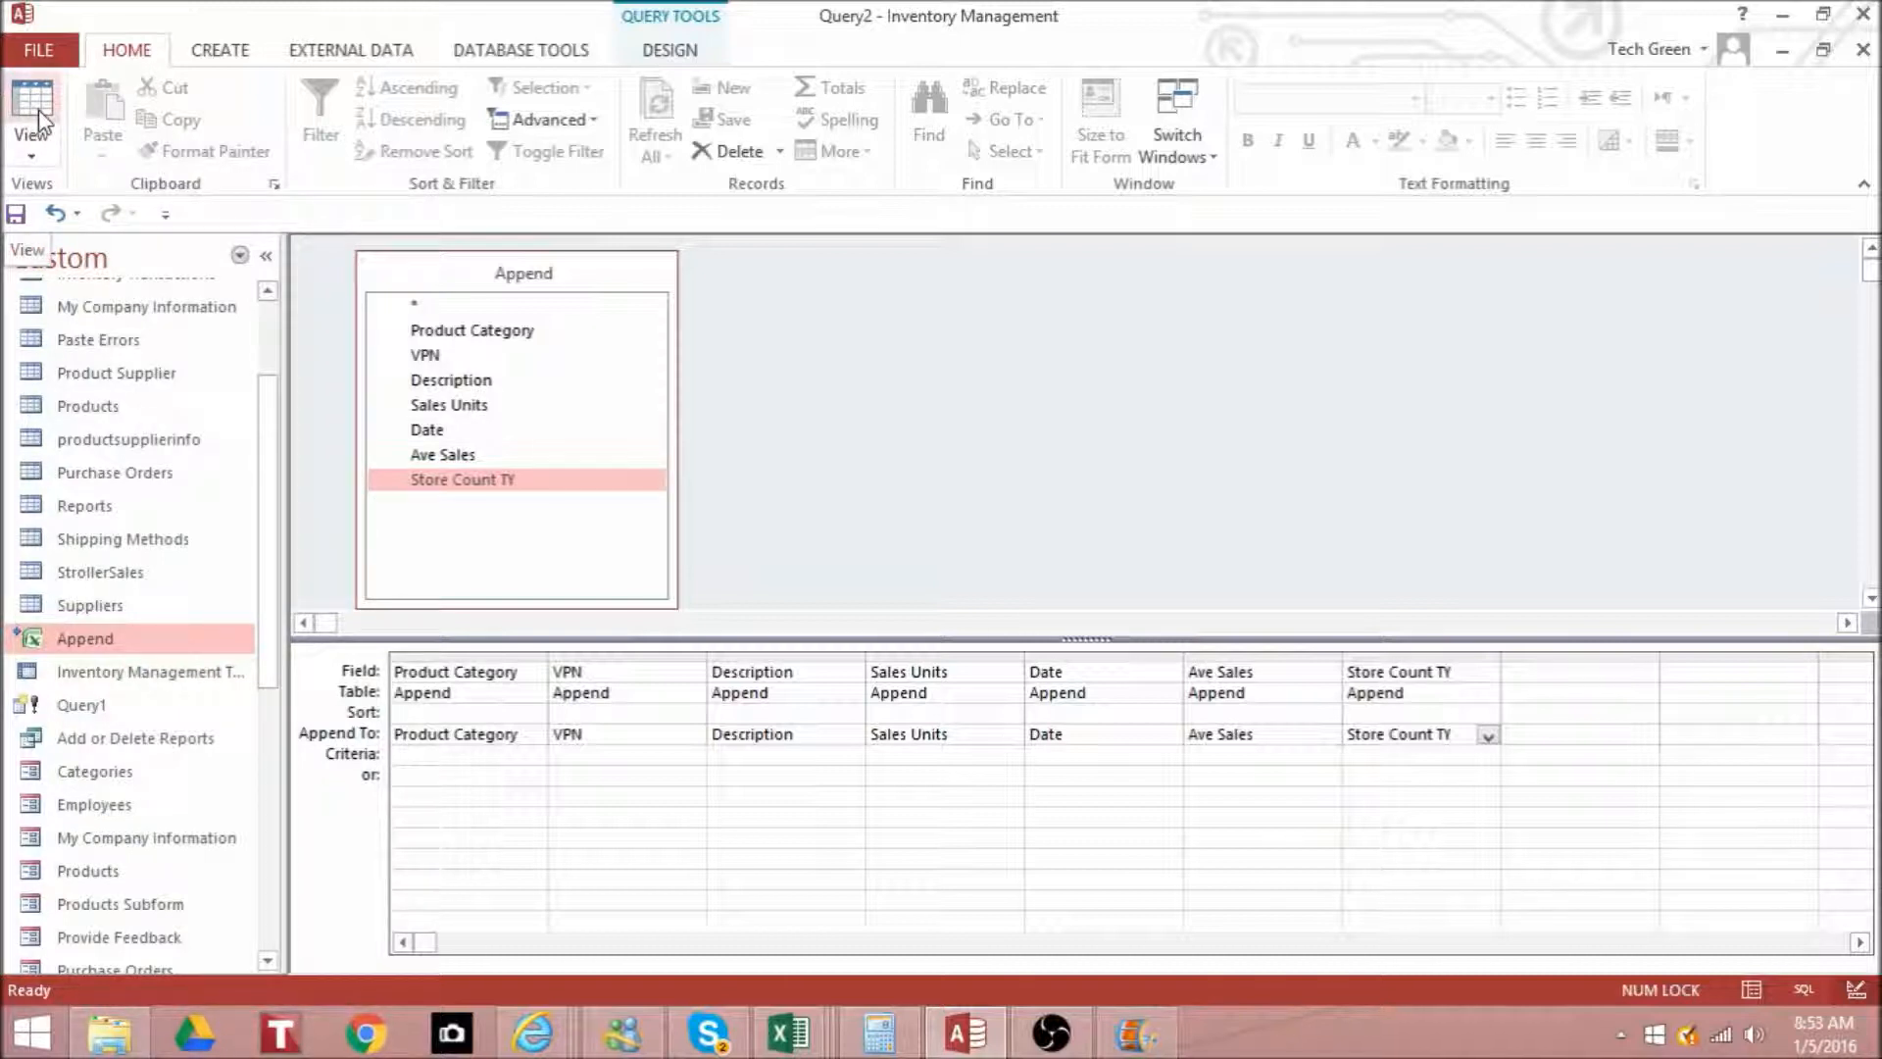
pyautogui.click(840, 369)
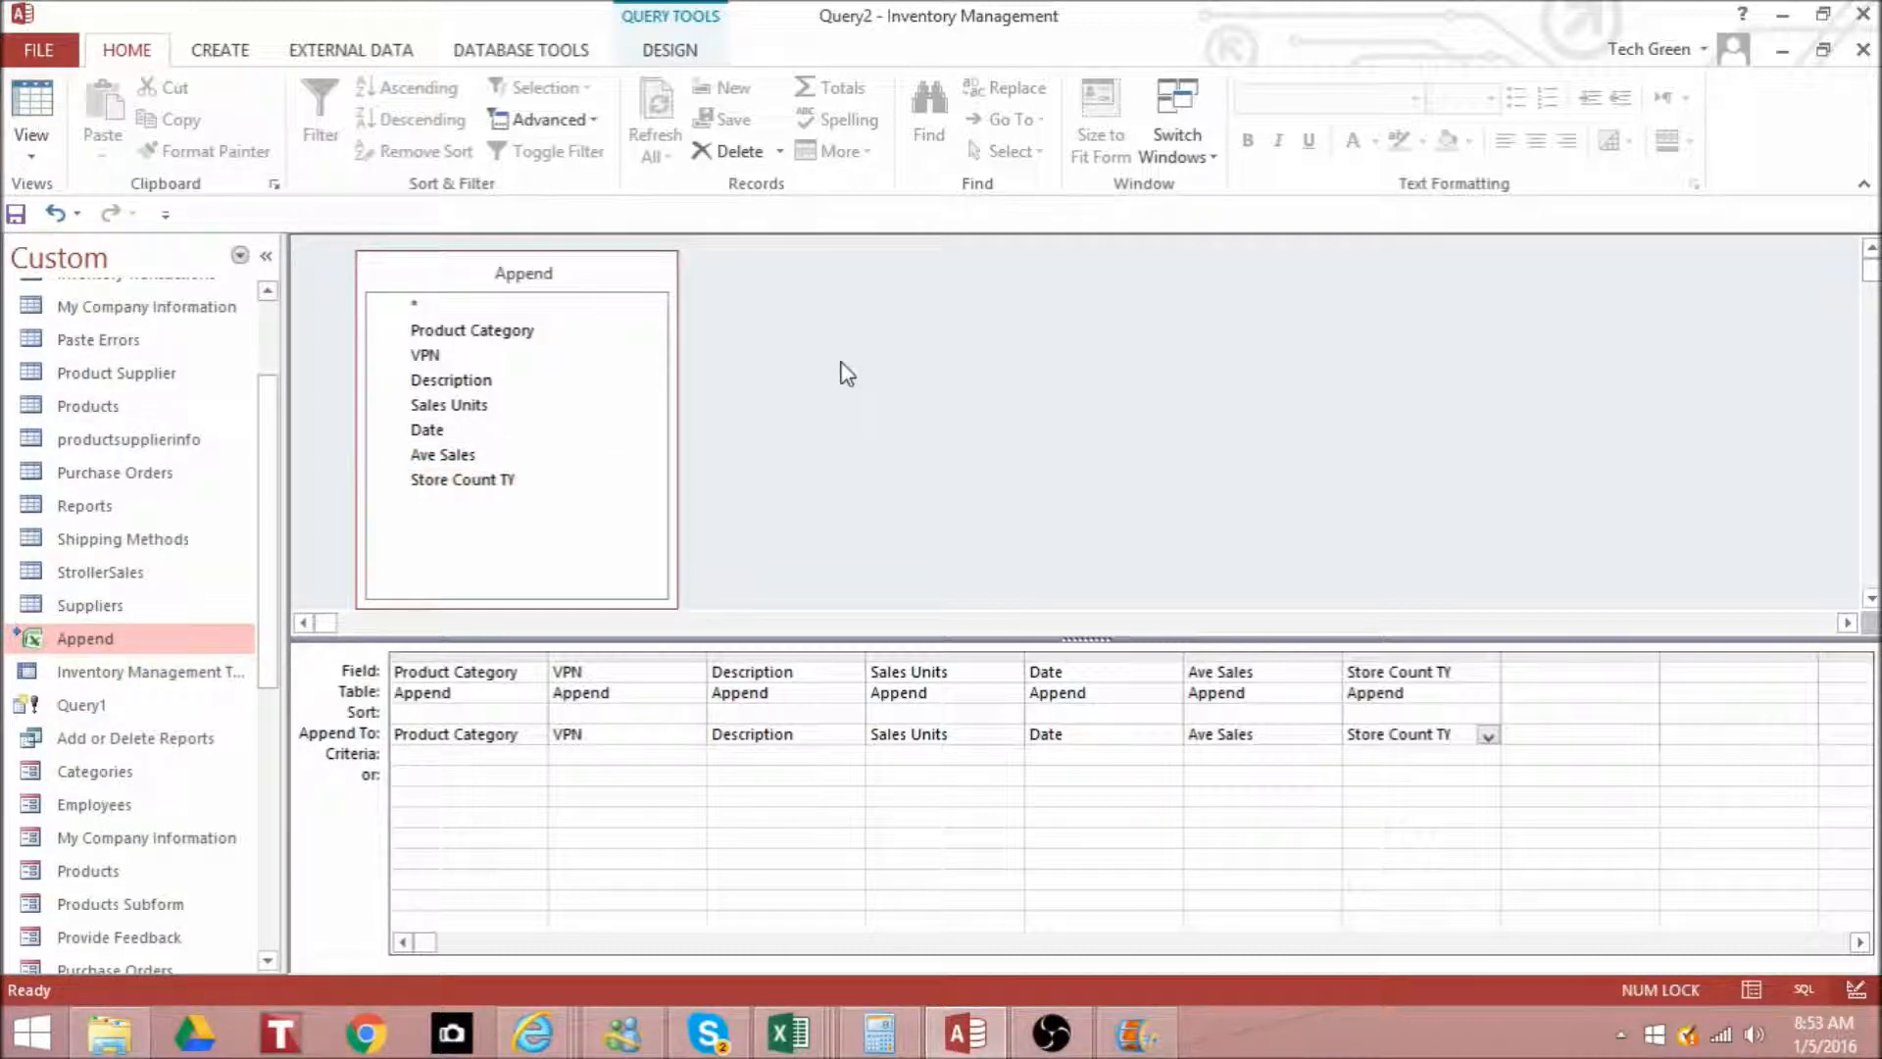
pyautogui.click(689, 54)
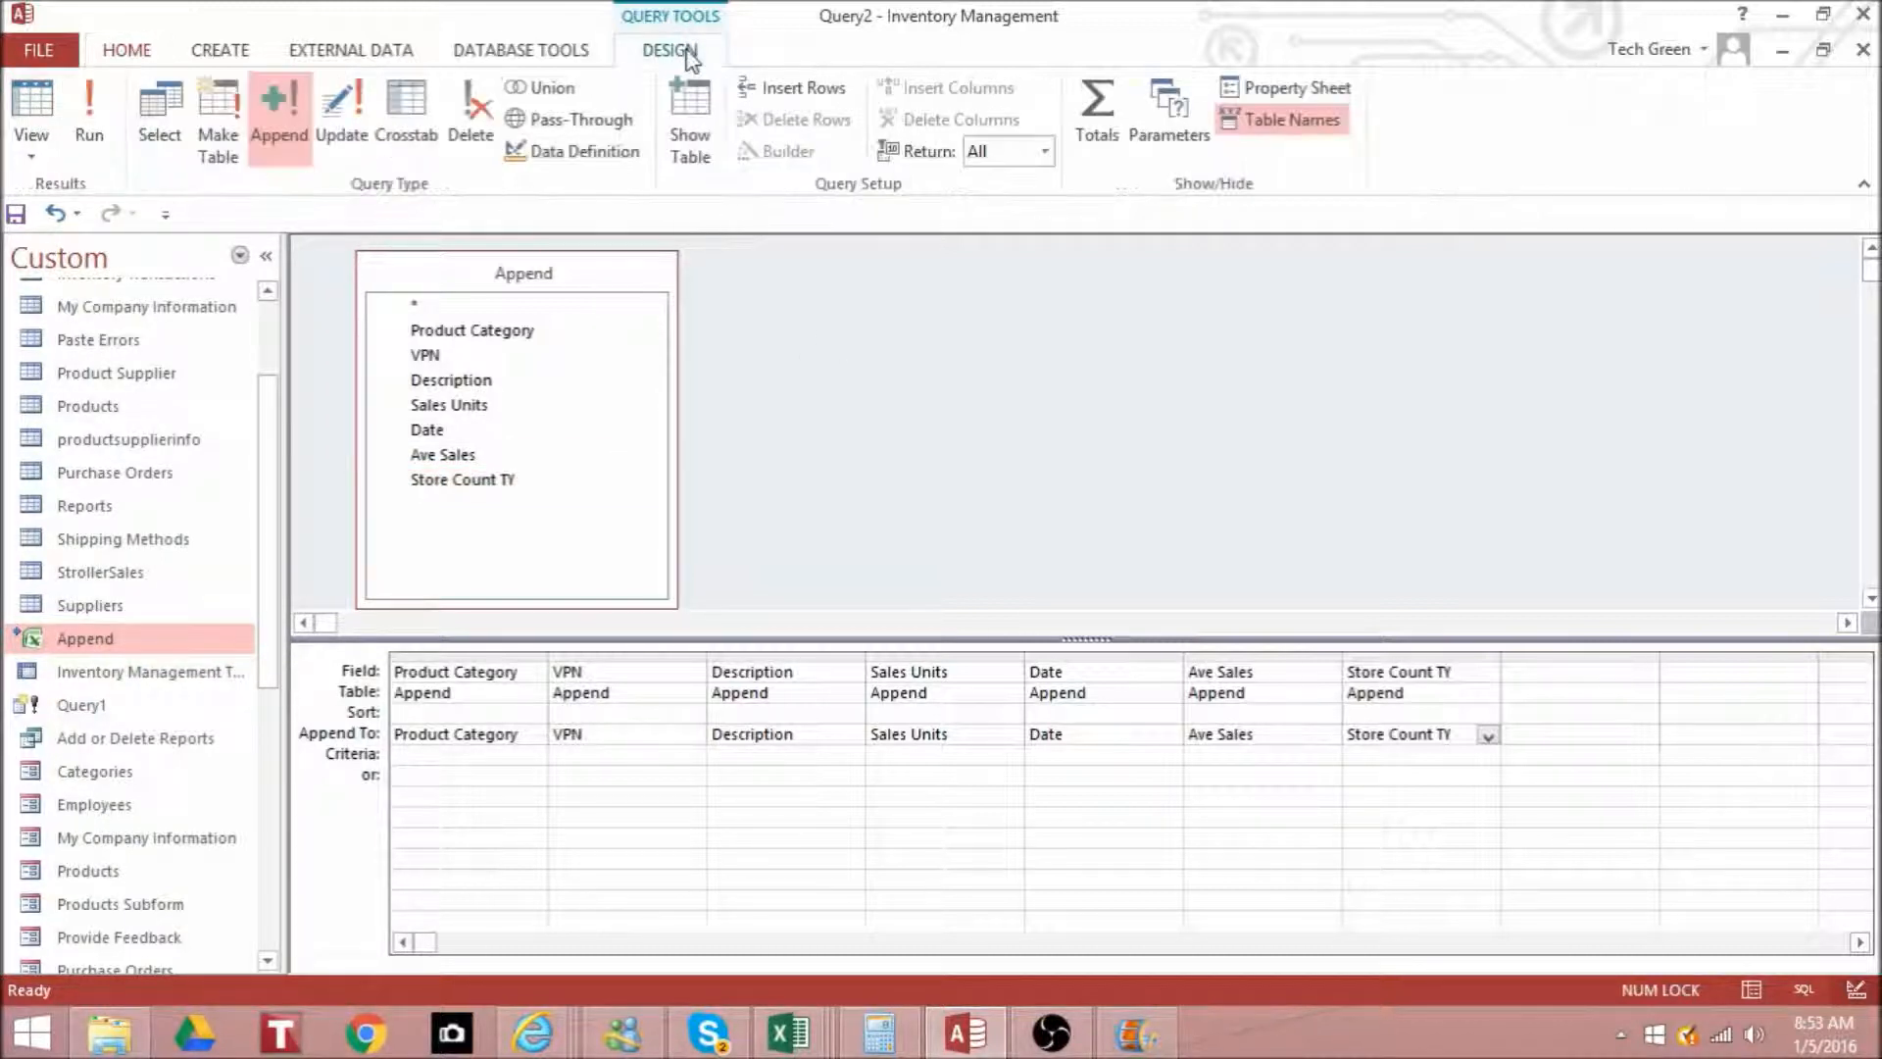
pyautogui.click(88, 128)
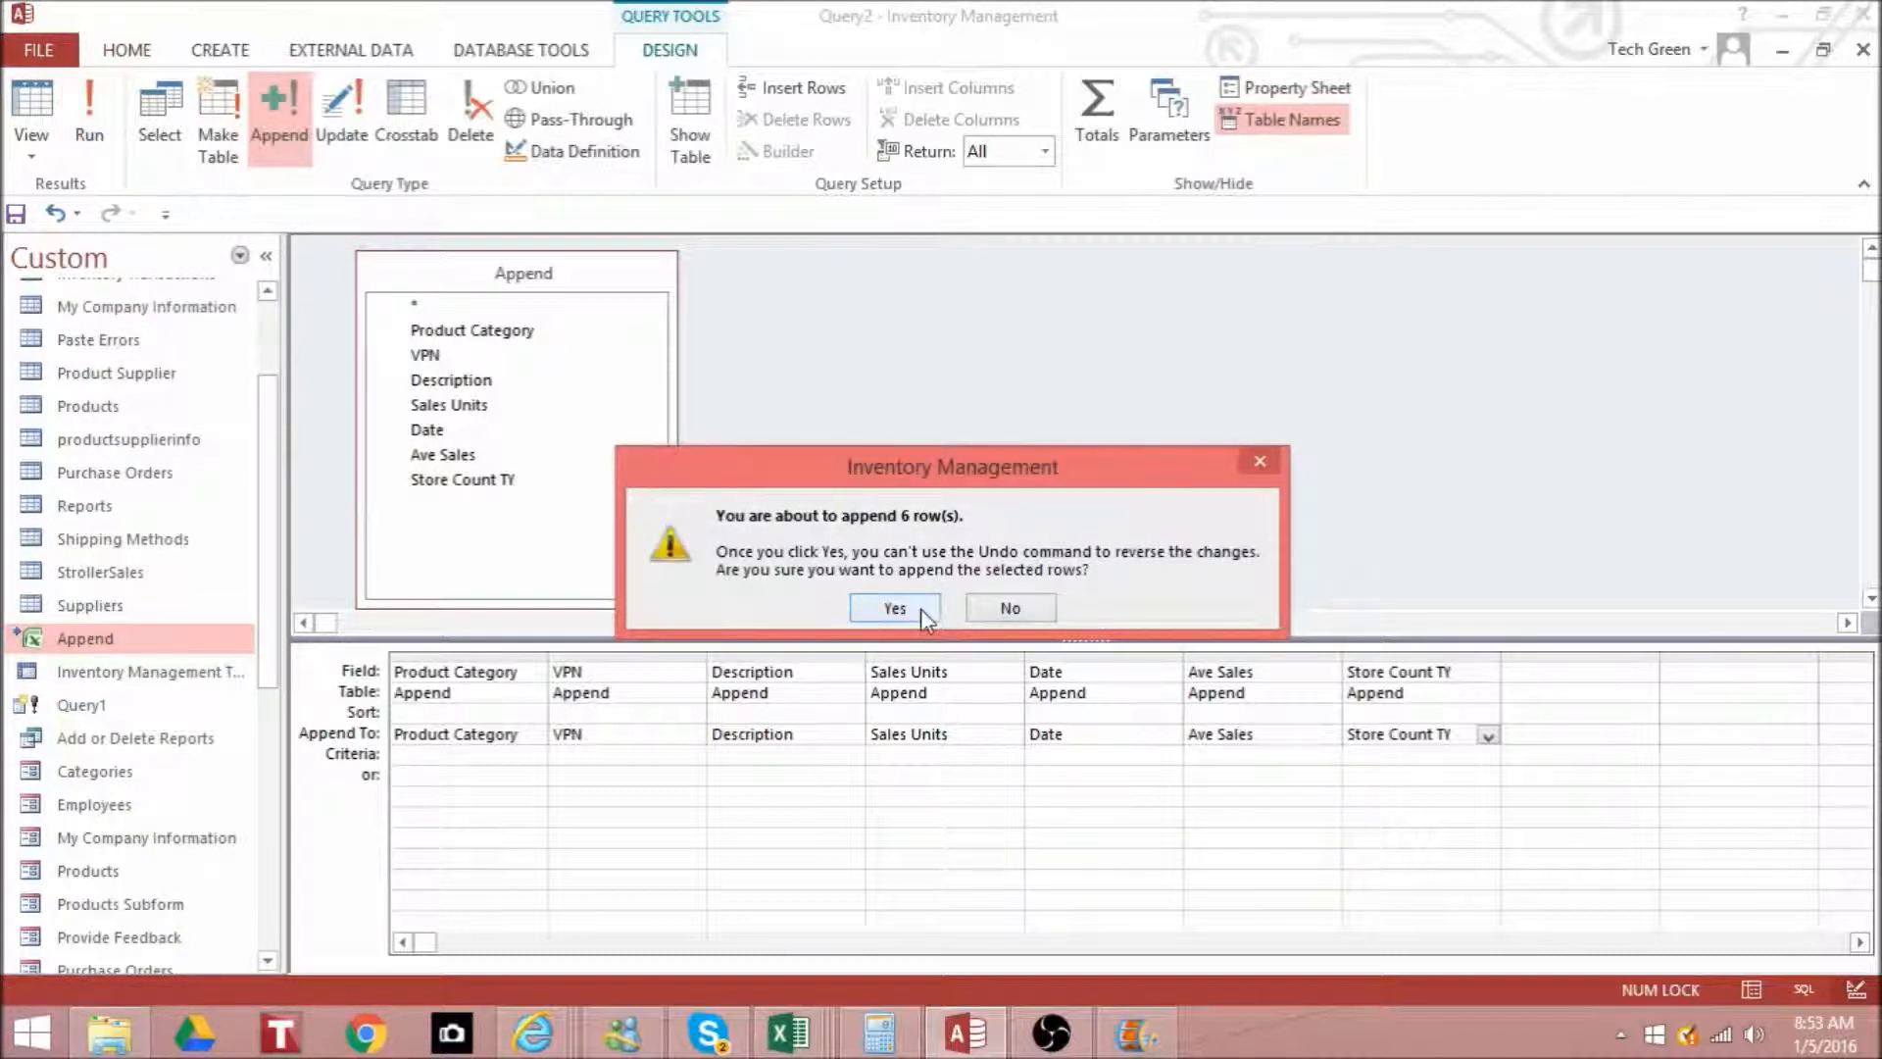
pyautogui.click(894, 607)
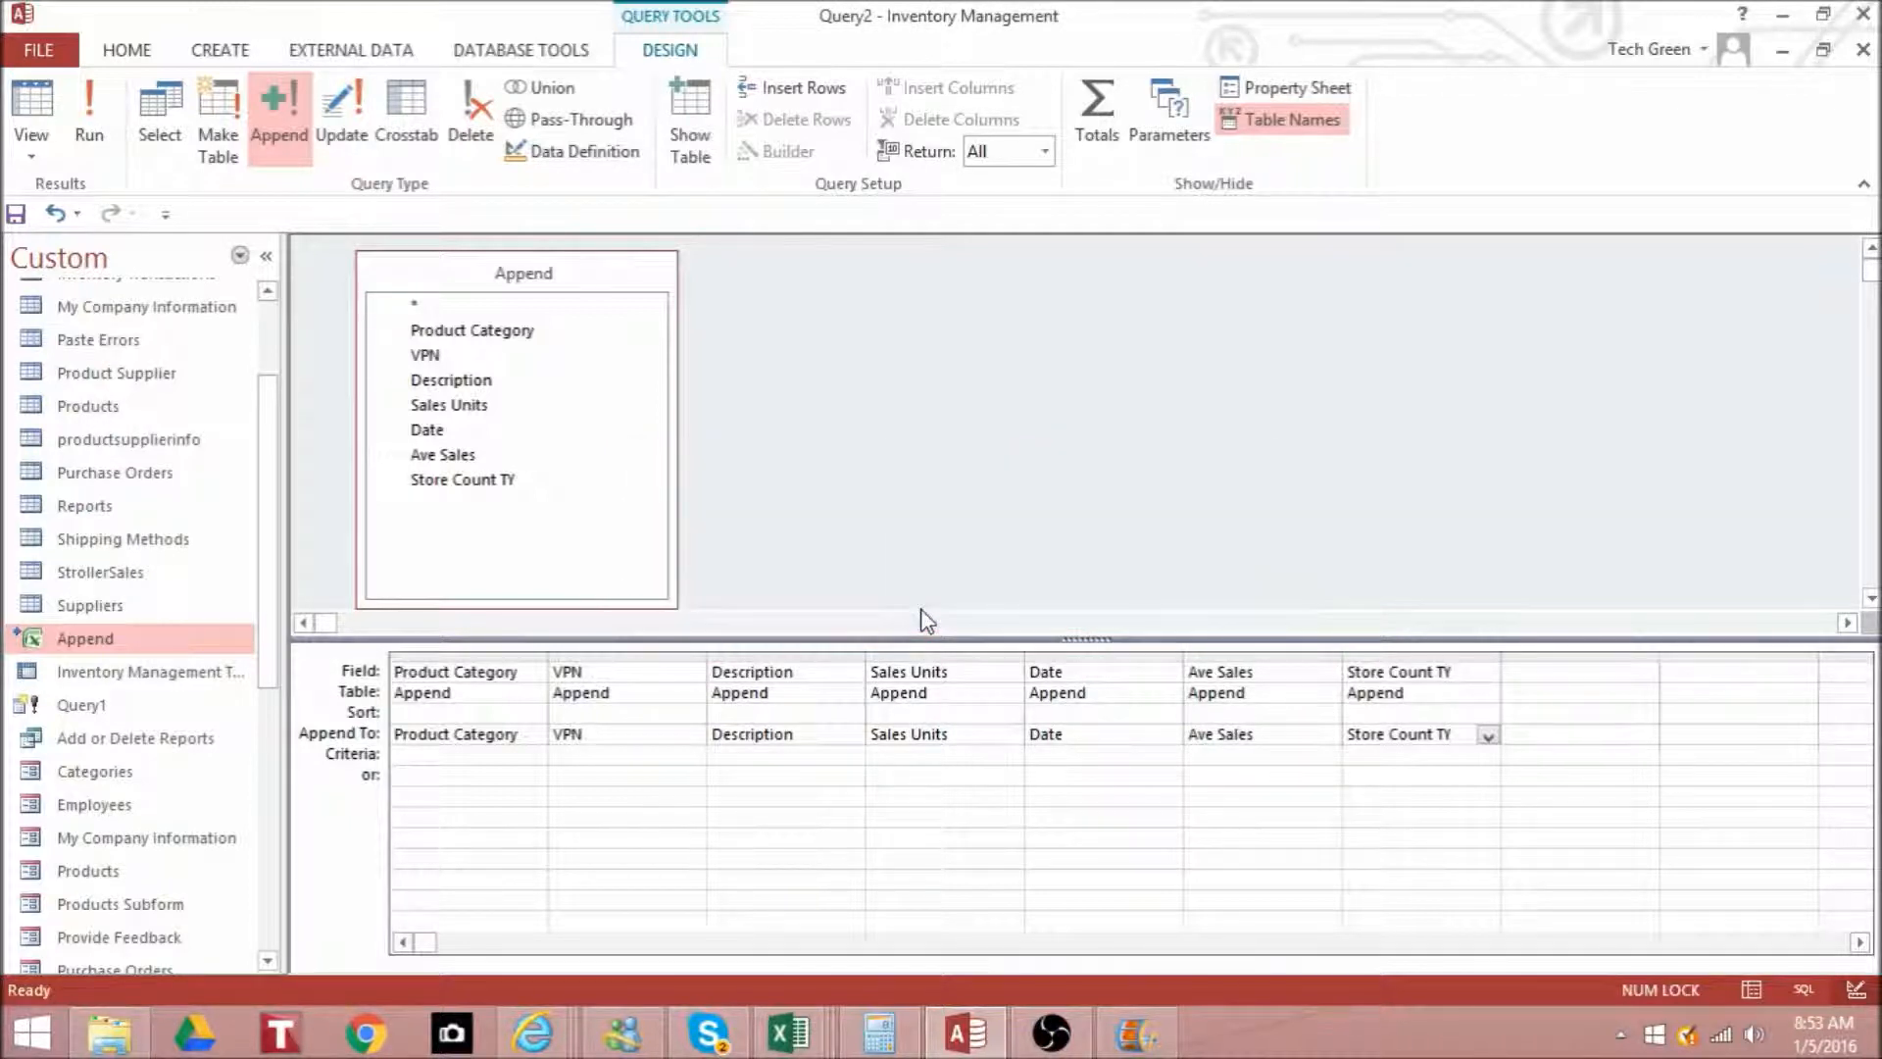
# - Open the StrollerSales table and examine the newly appended records at its end
pyautogui.click(132, 569)
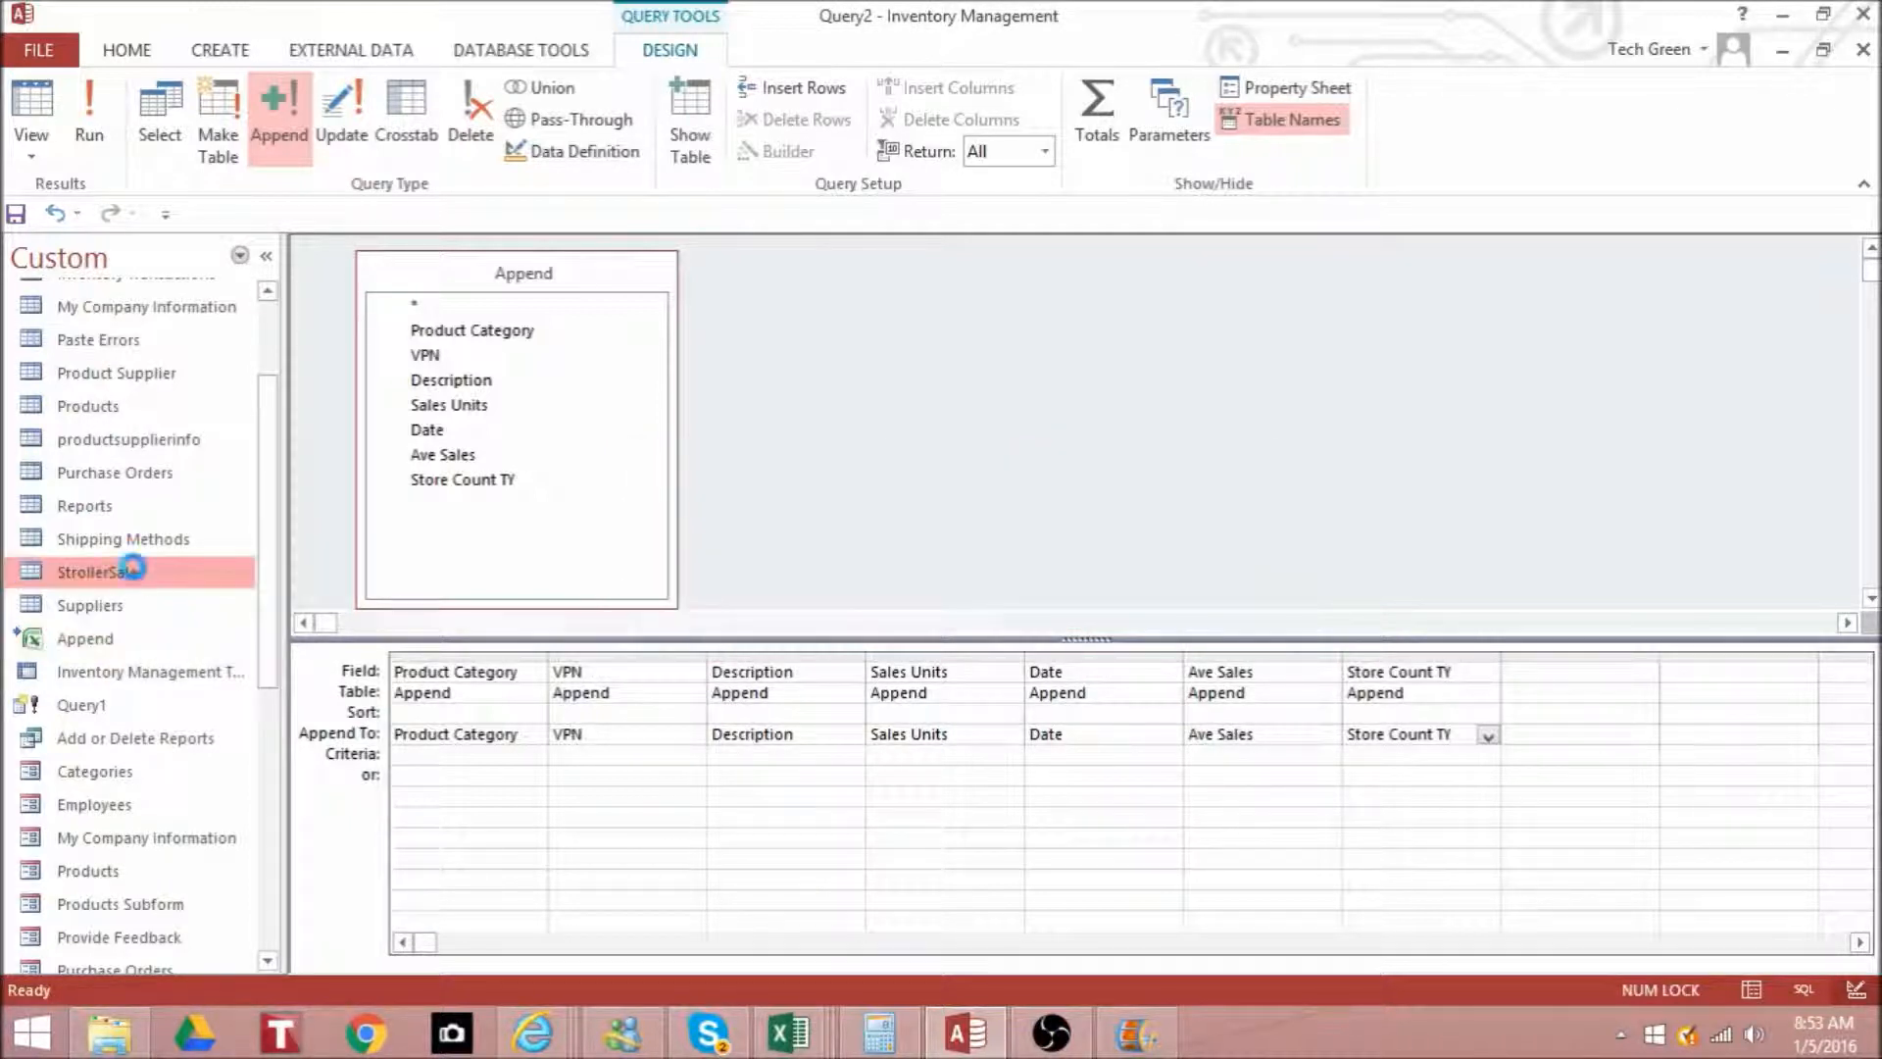
pyautogui.moveTo(1872, 294); pyautogui.dragTo(1870, 936)
pyautogui.click(1870, 936)
pyautogui.moveTo(1871, 727); pyautogui.dragTo(1874, 887)
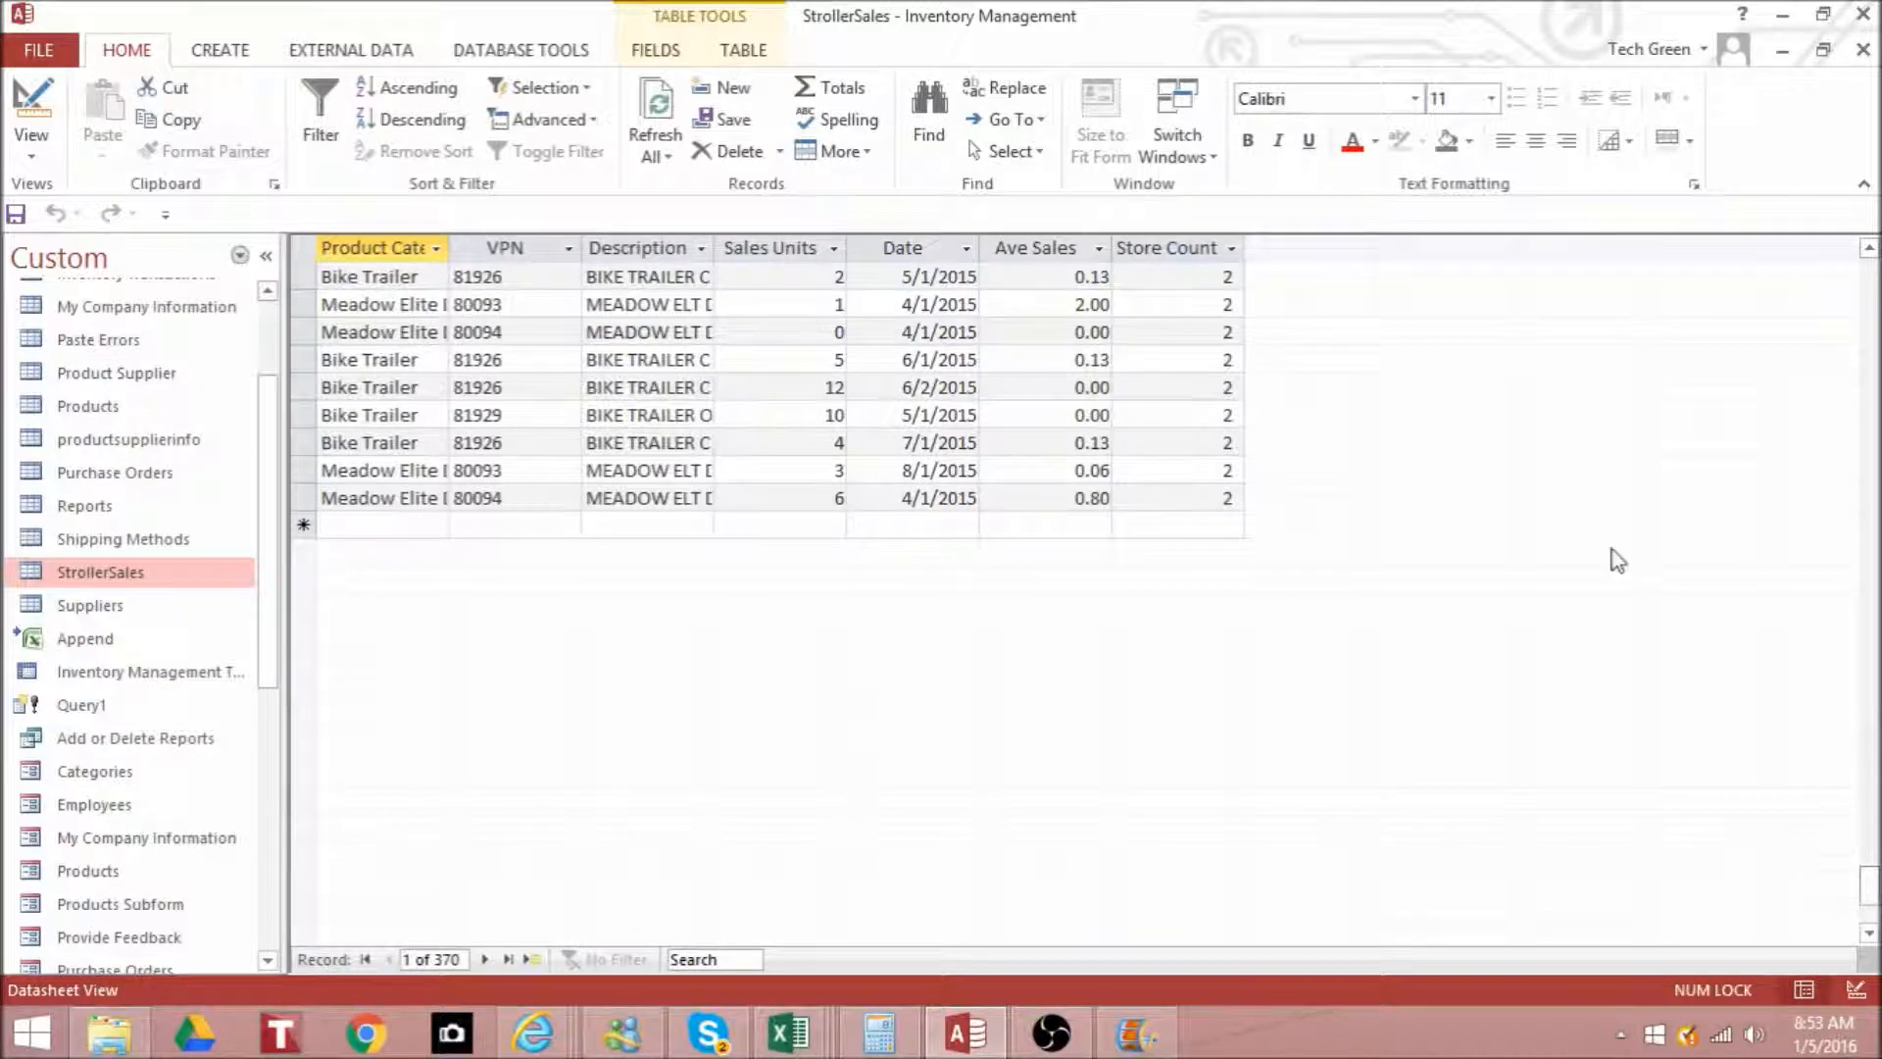
pyautogui.click(1869, 248)
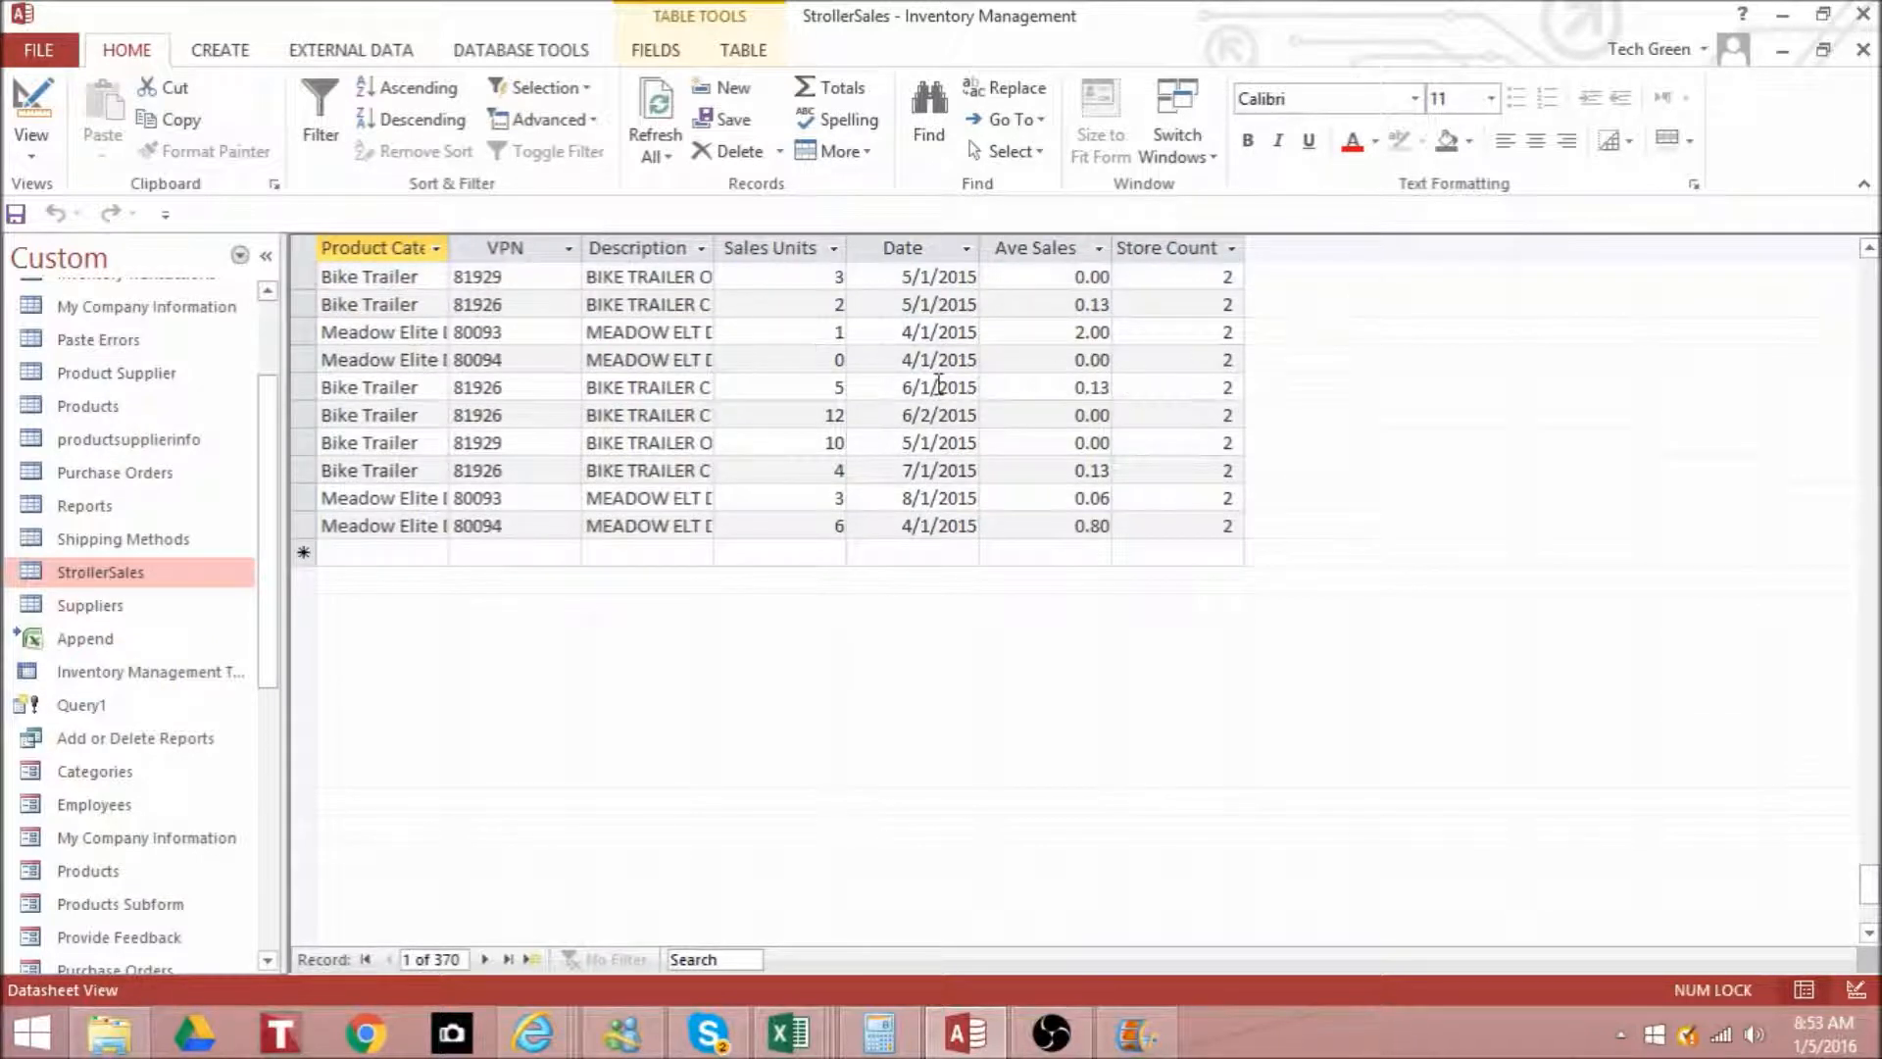
pyautogui.click(1869, 248)
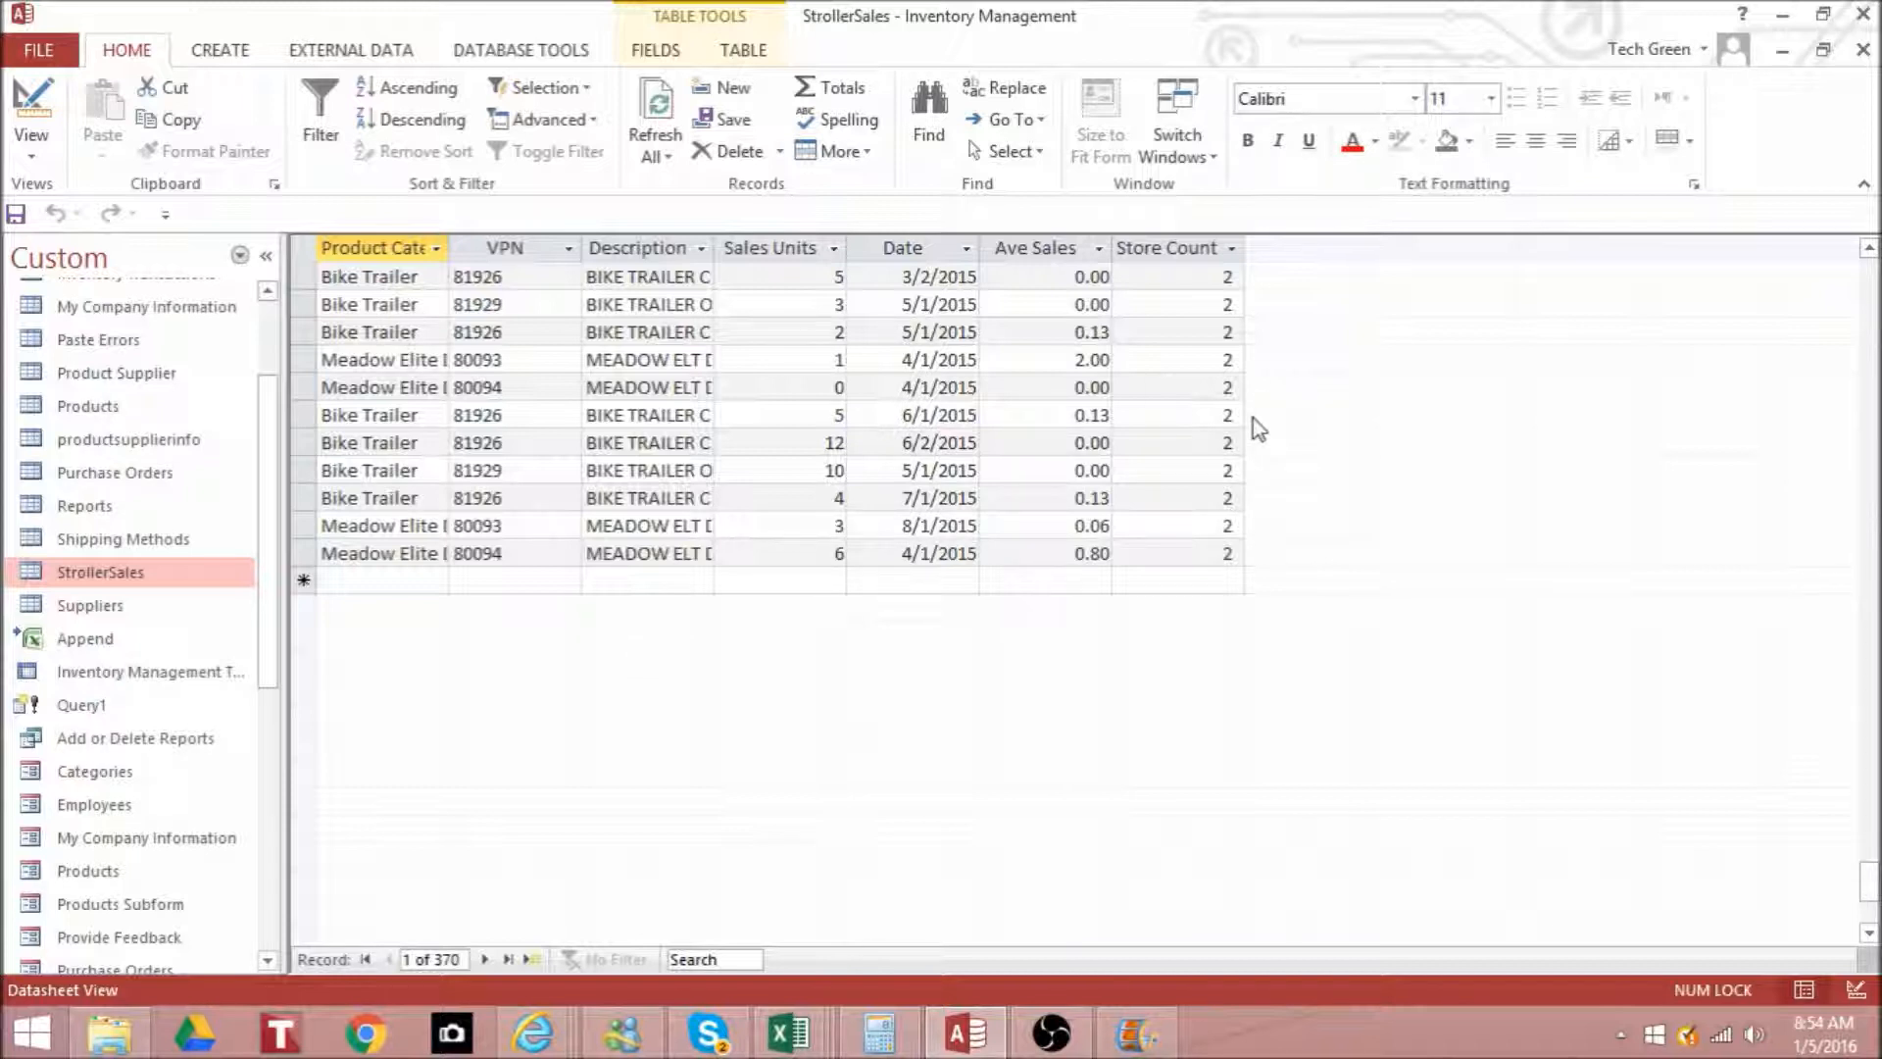
# - Close the StrollerSales table and the append query, discarding the query's design changes
pyautogui.click(1866, 55)
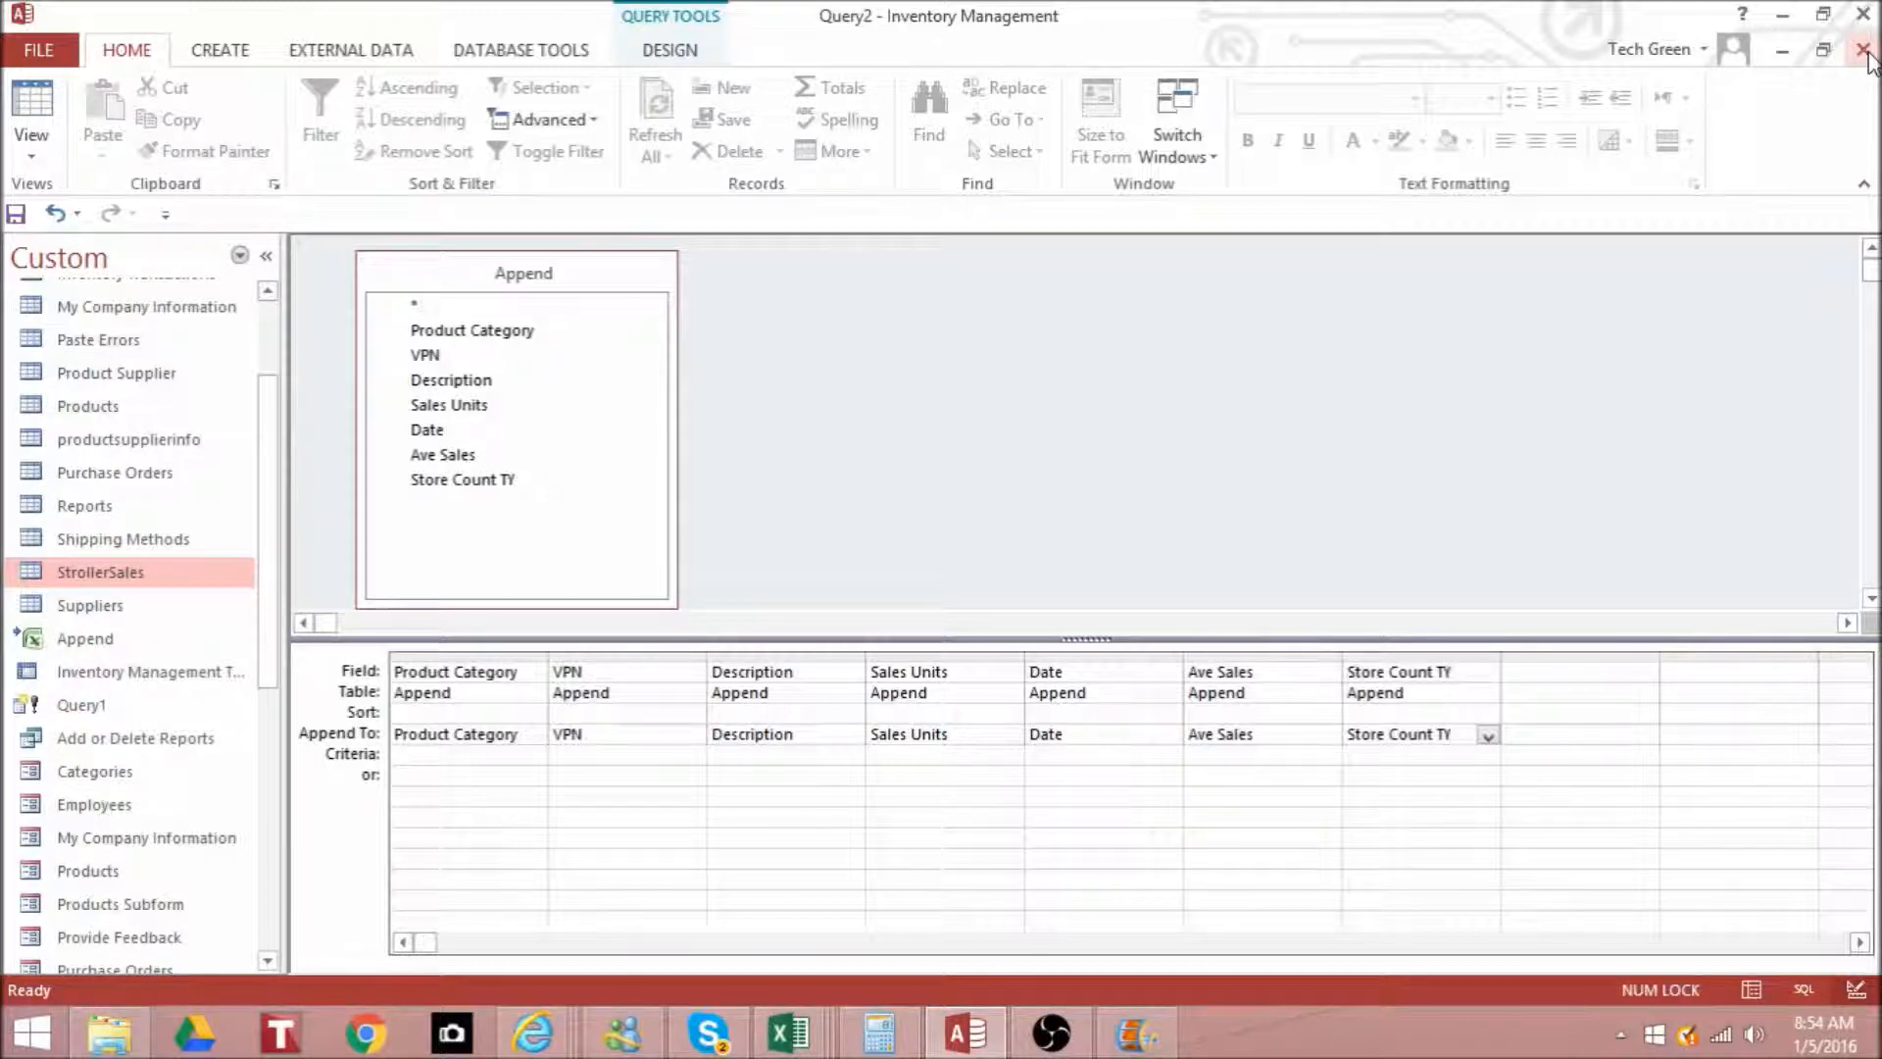
pyautogui.click(1865, 54)
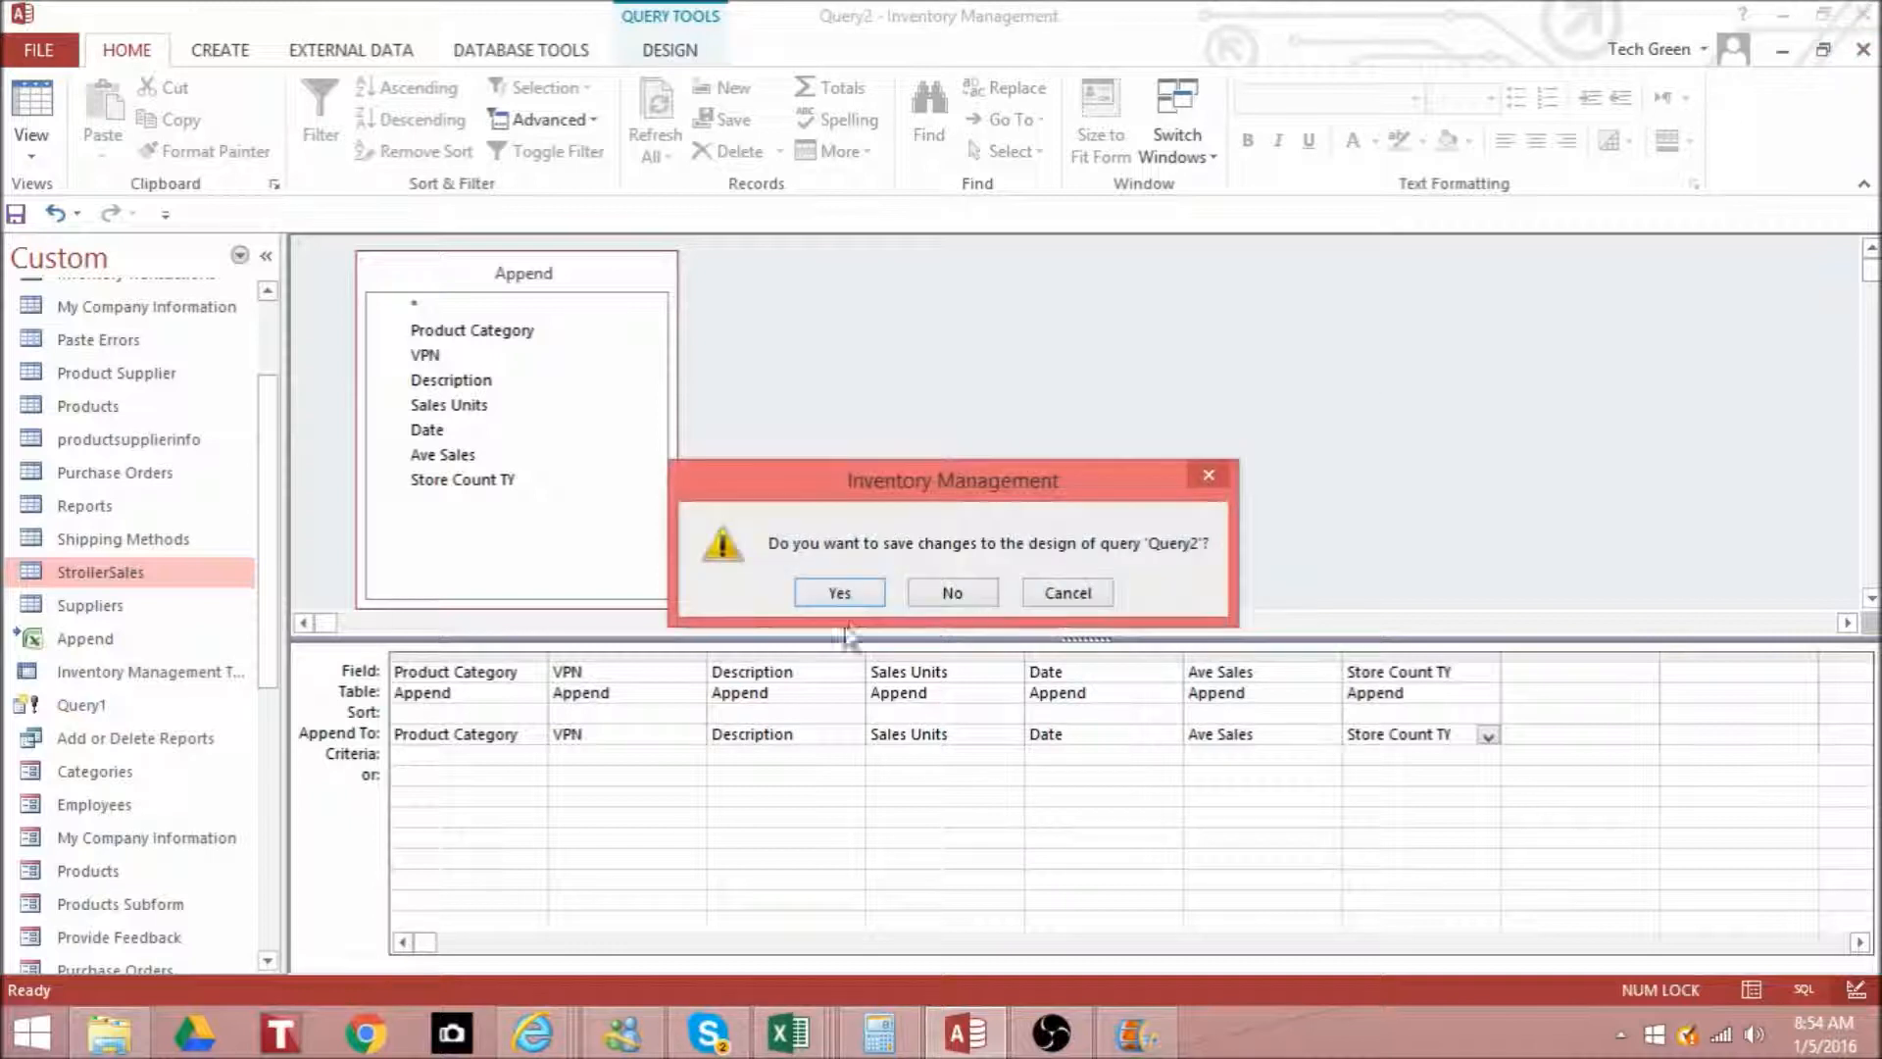
pyautogui.click(951, 593)
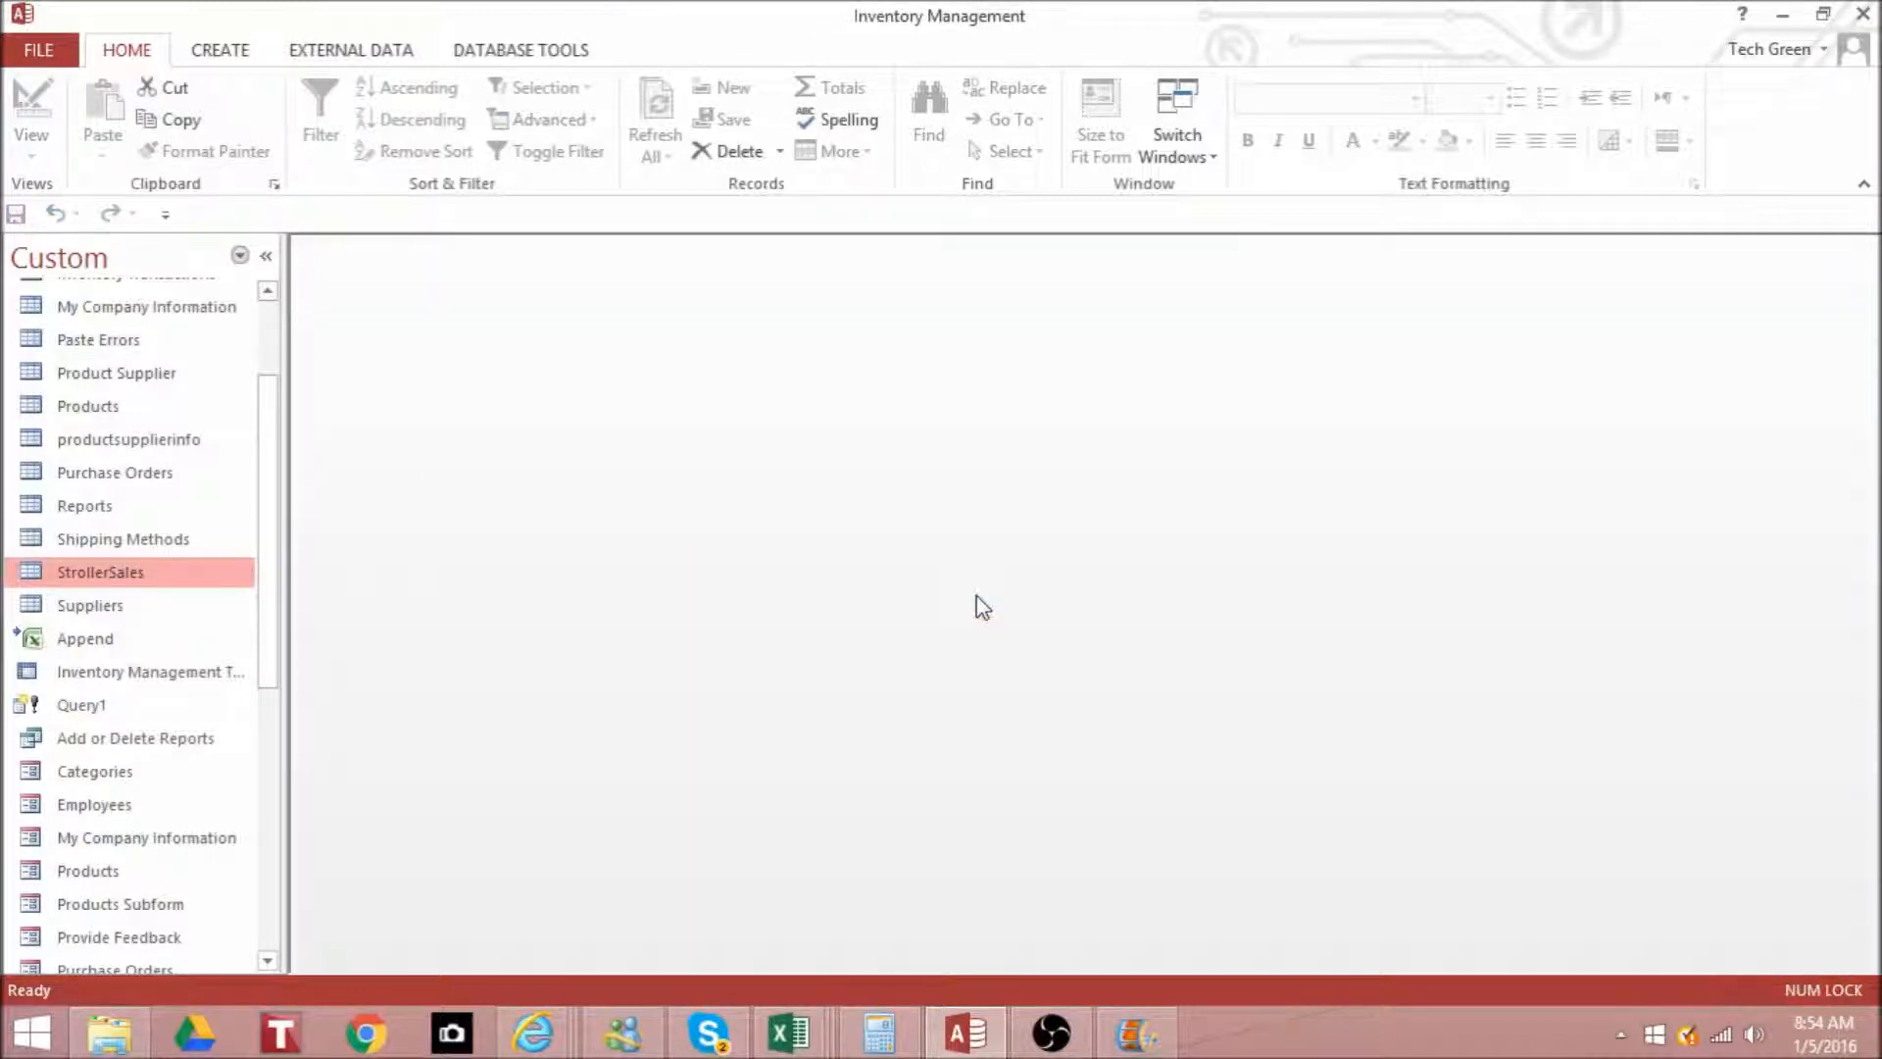
# - Create a new query design based on the StrollerSales table, enlarge its field list, and change the query type to Crosstab
pyautogui.click(248, 61)
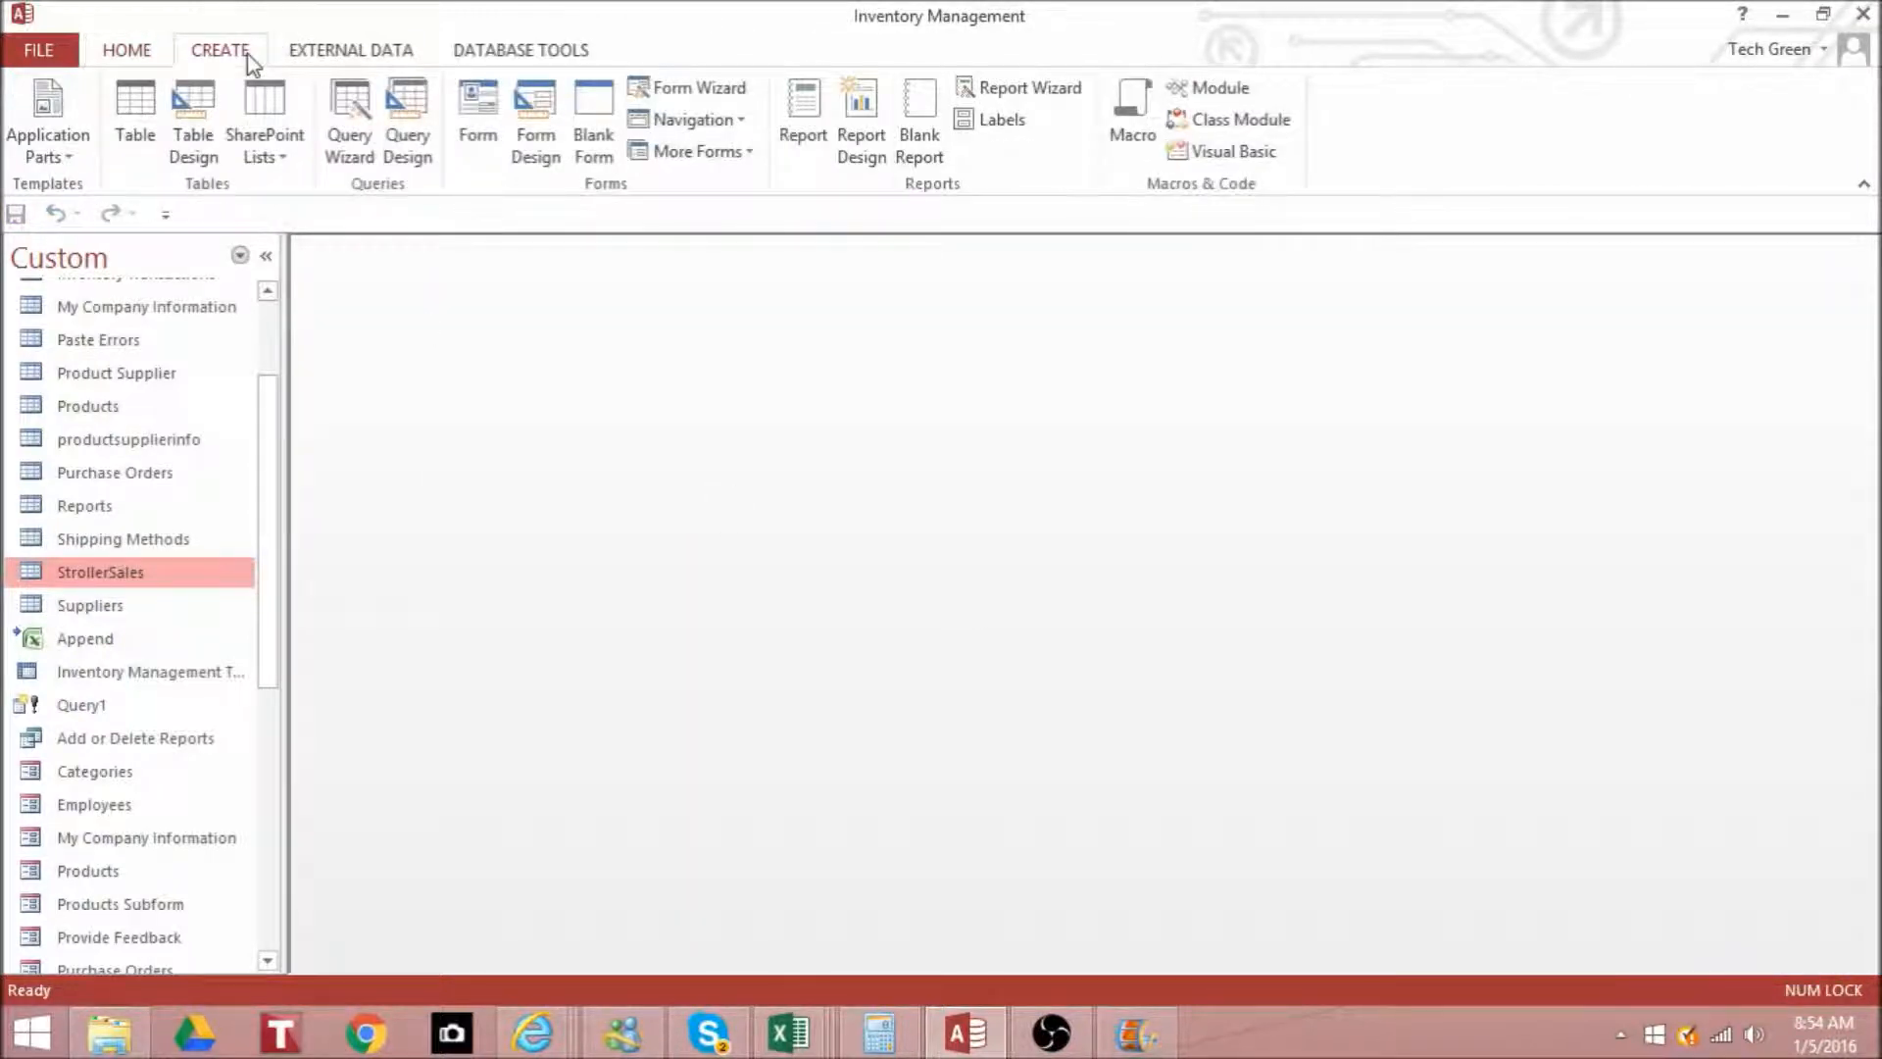
pyautogui.click(401, 113)
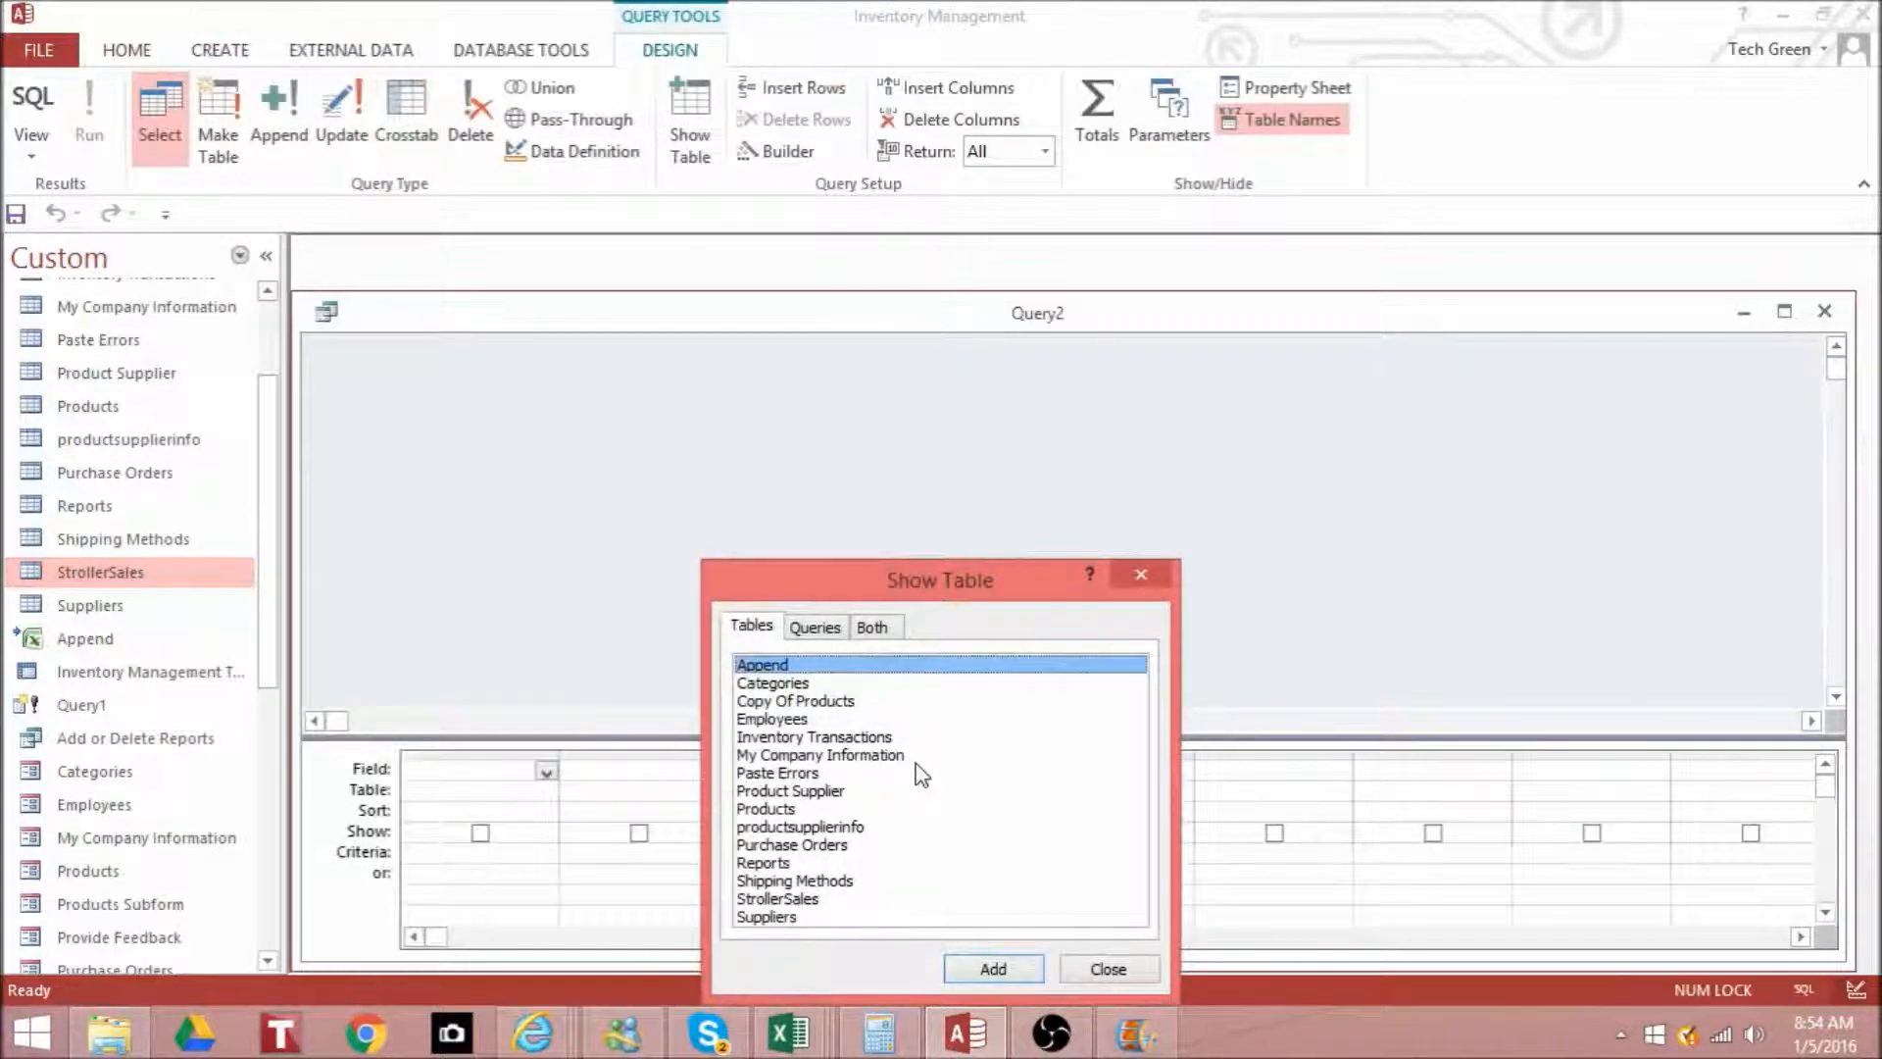
pyautogui.doubleClick(817, 898)
pyautogui.click(1104, 971)
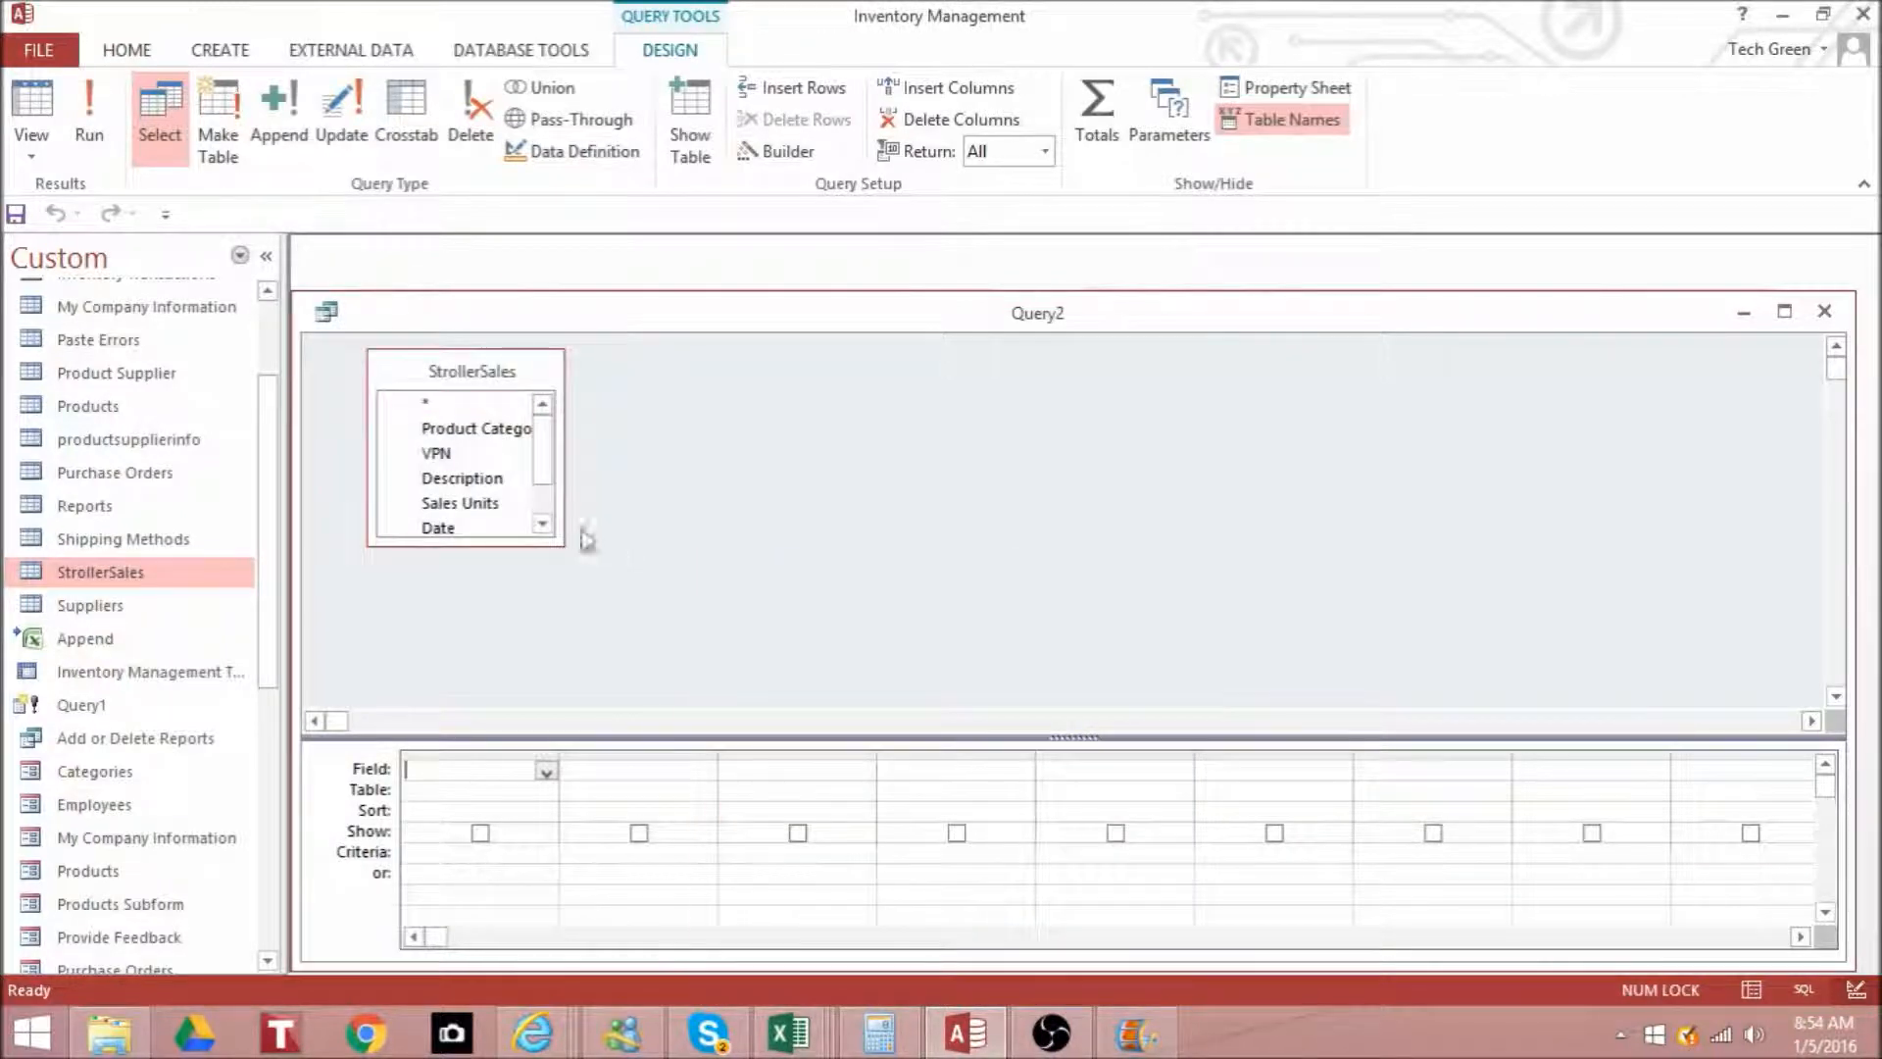
pyautogui.moveTo(557, 542); pyautogui.dragTo(569, 664)
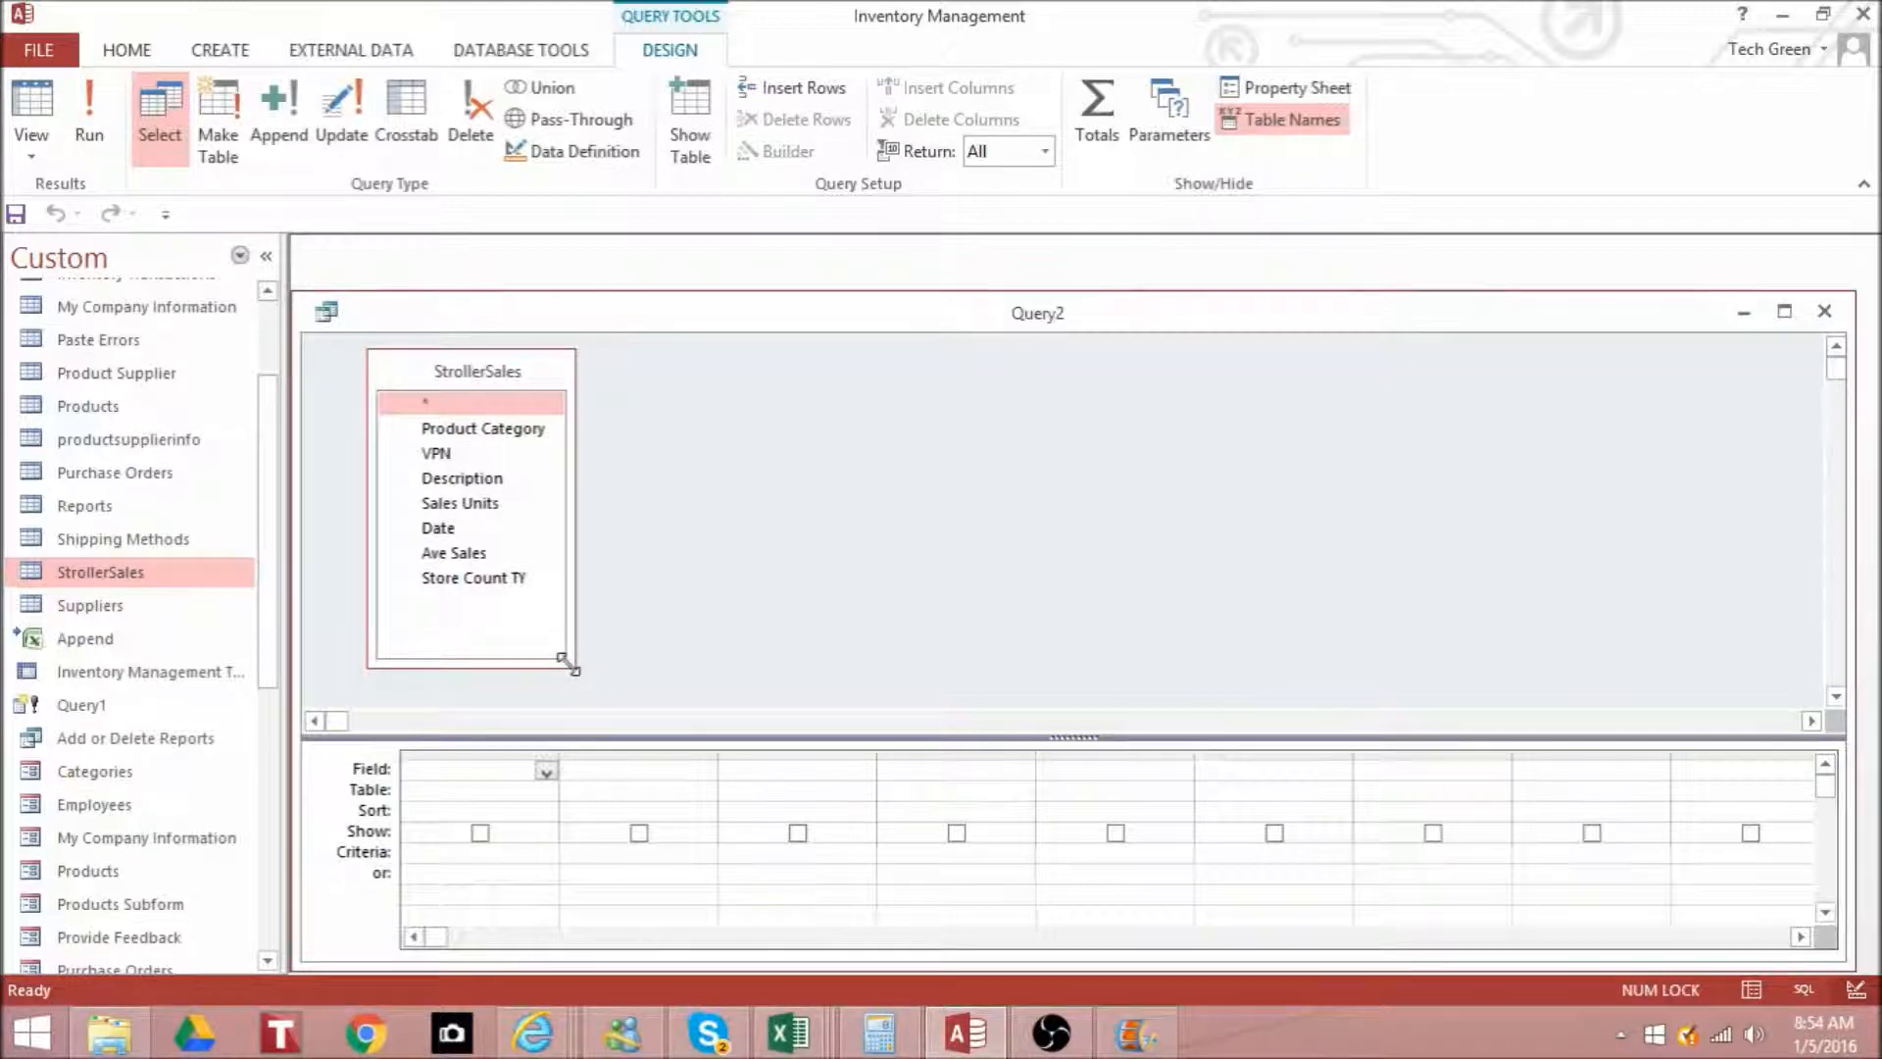
pyautogui.click(405, 116)
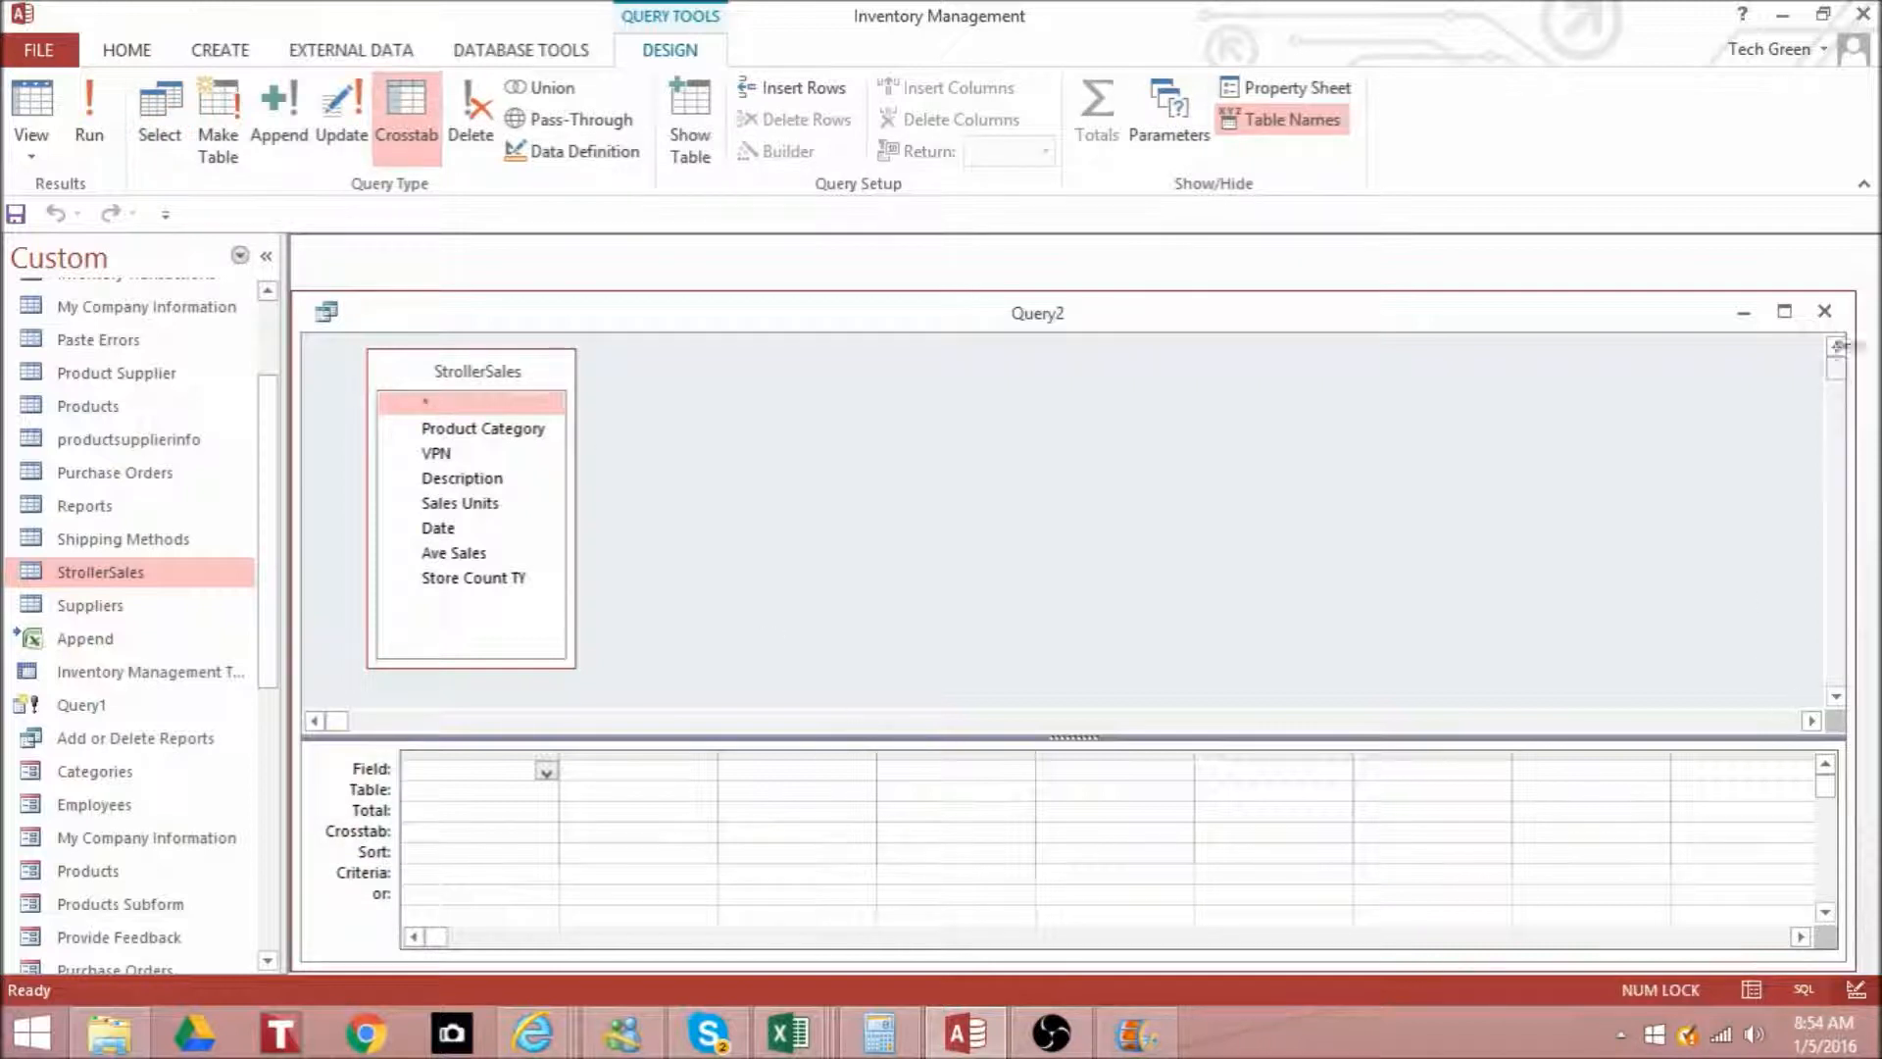
pyautogui.click(1784, 312)
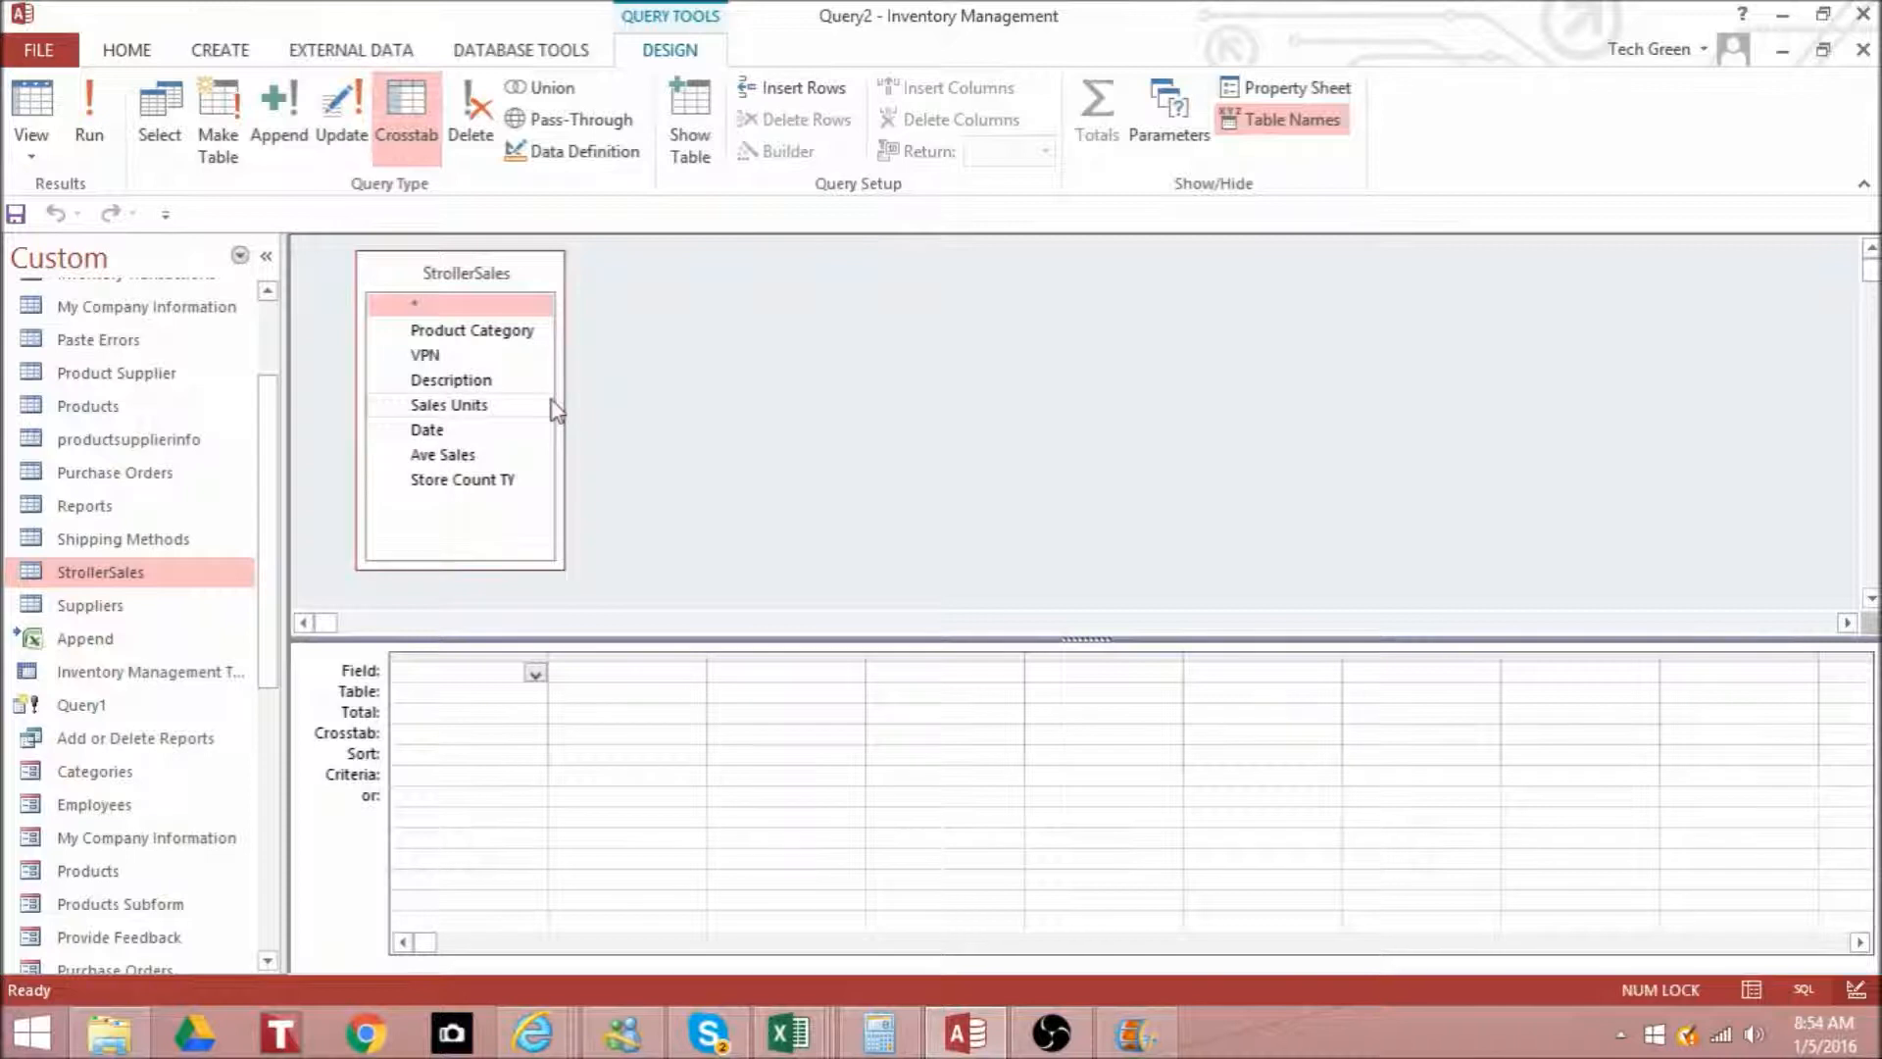
# - Add the Product Category, Sales Units and Date fields to the crosstab query
pyautogui.doubleClick(525, 338)
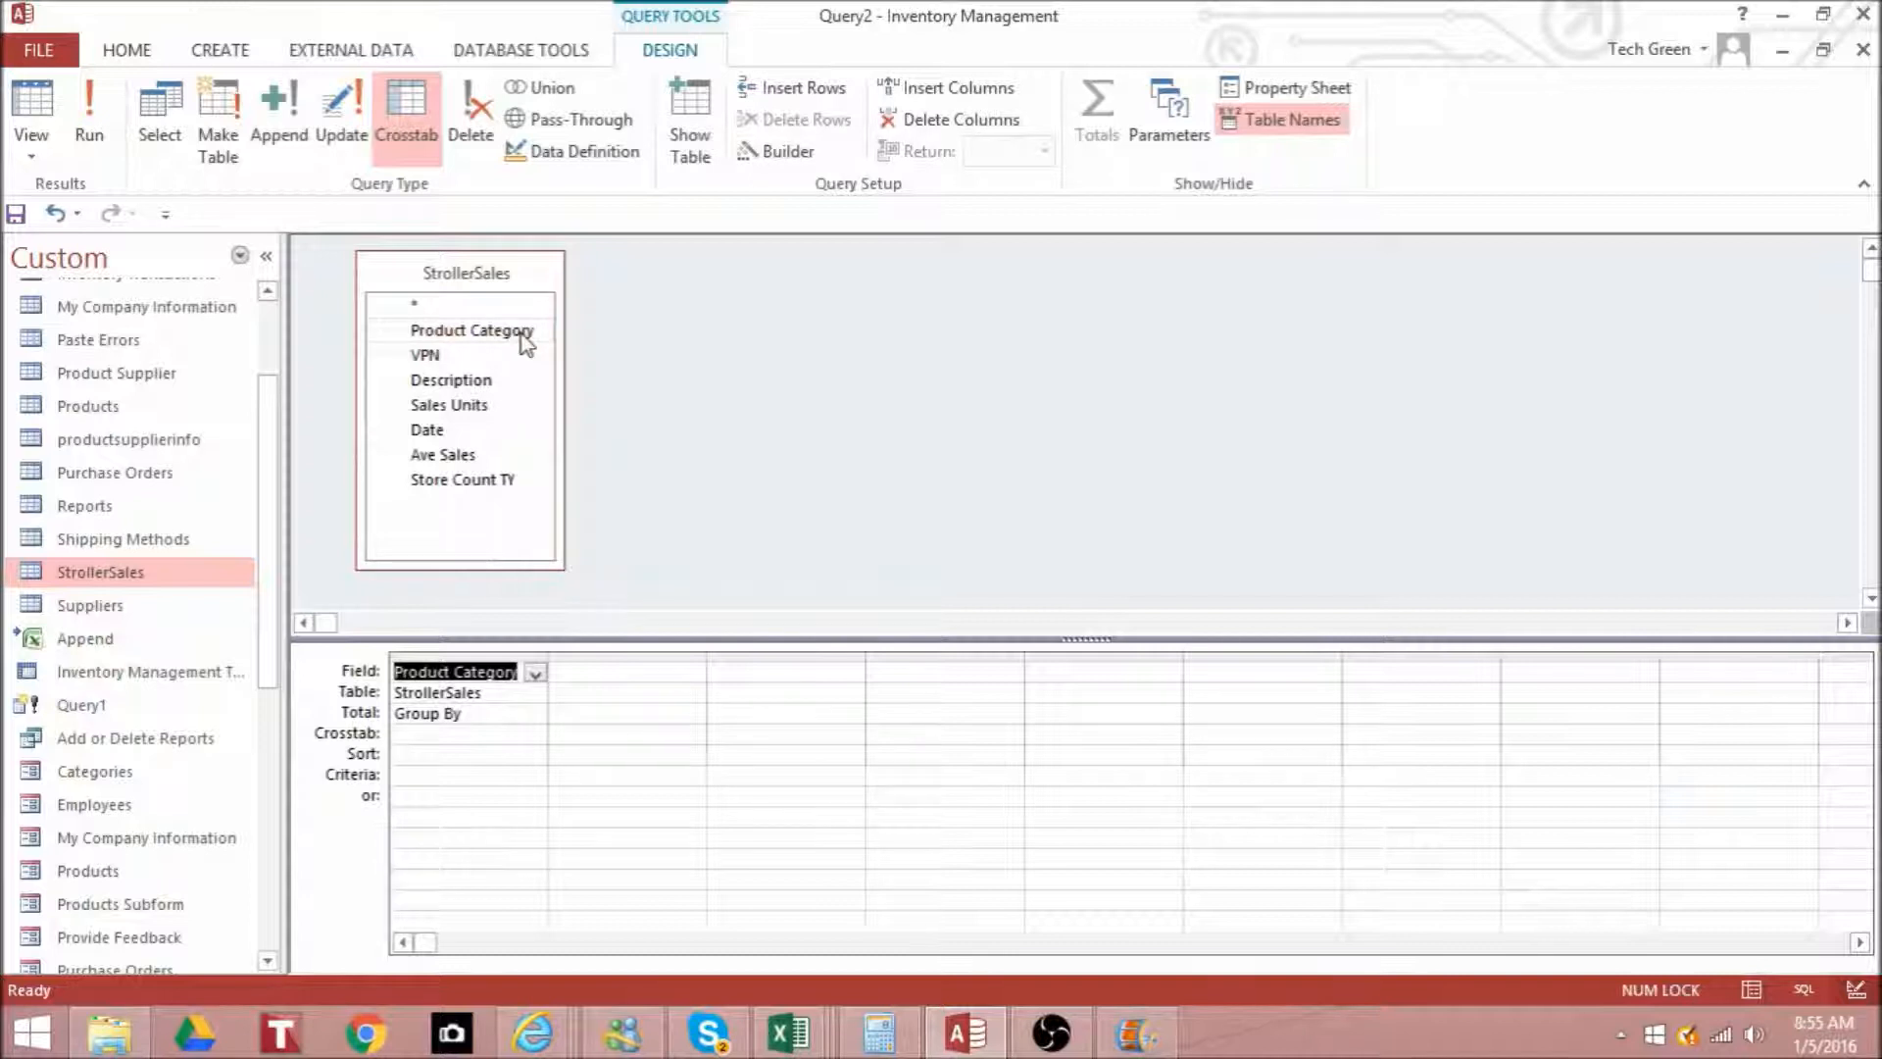
pyautogui.doubleClick(487, 409)
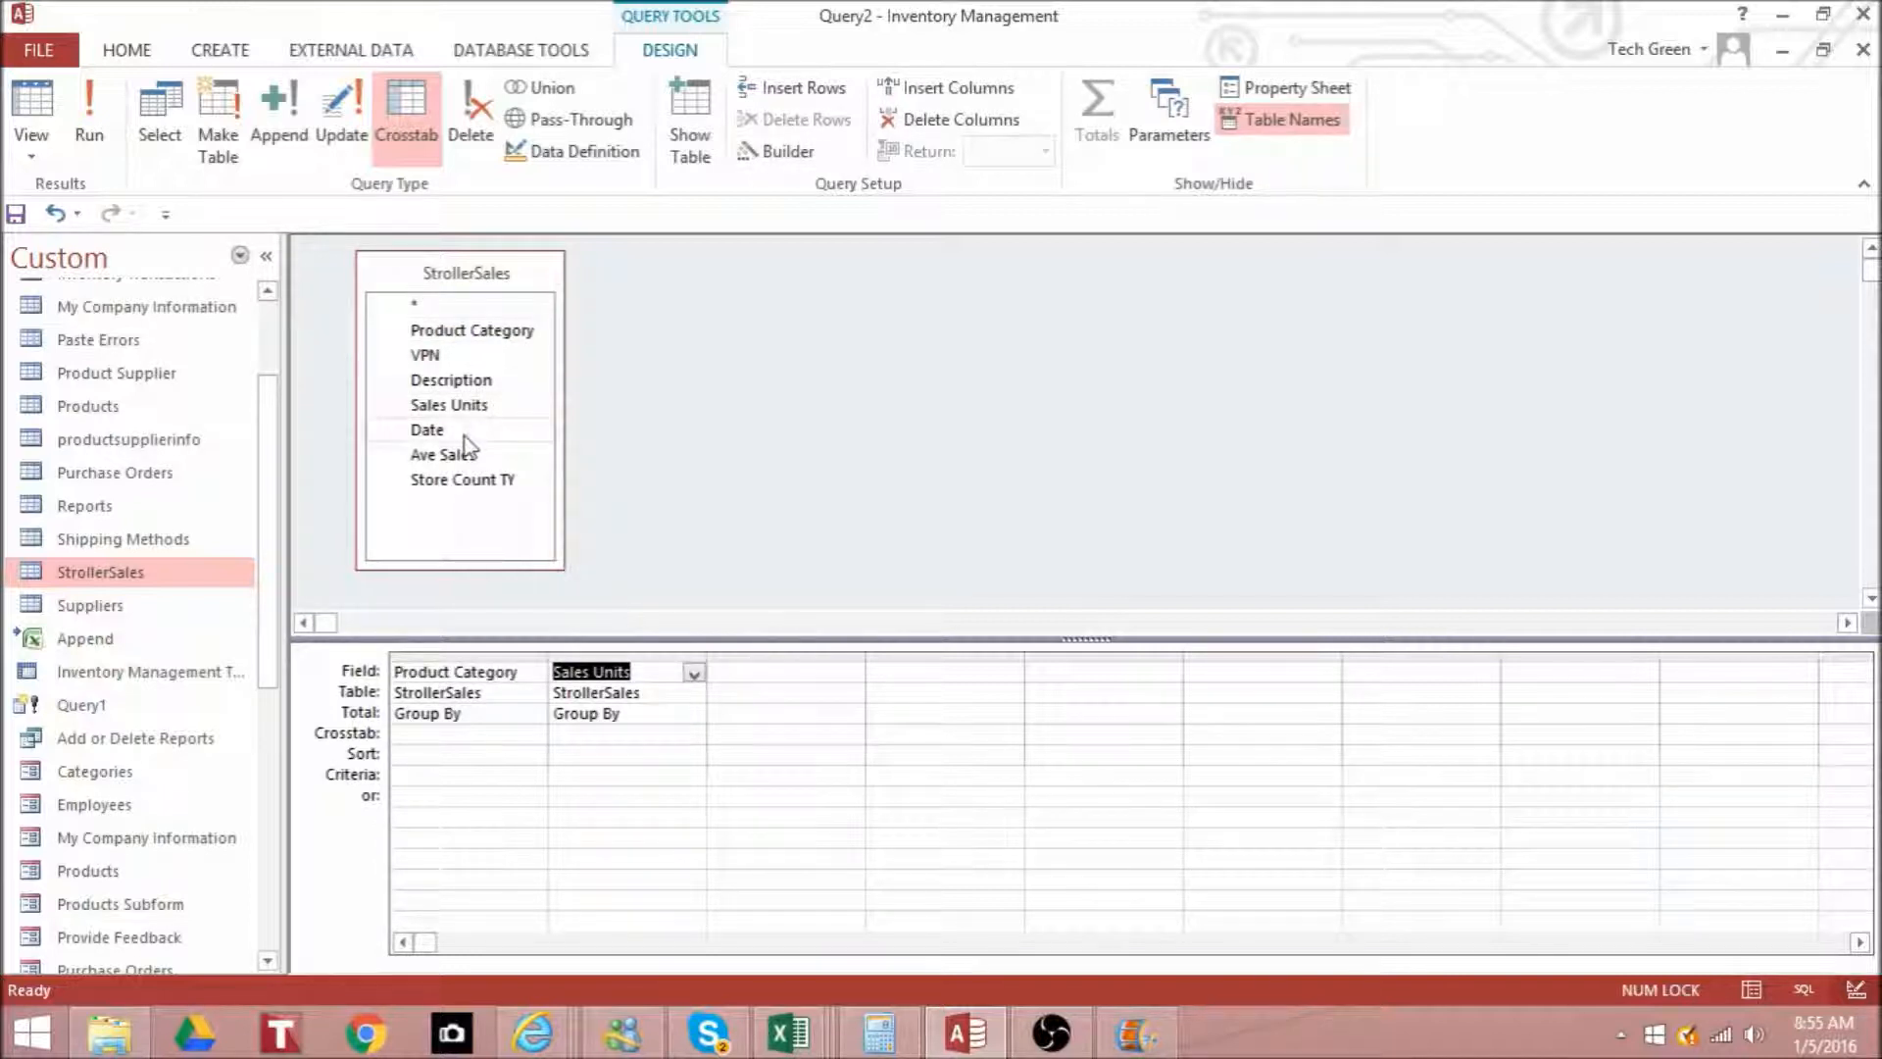
pyautogui.doubleClick(465, 433)
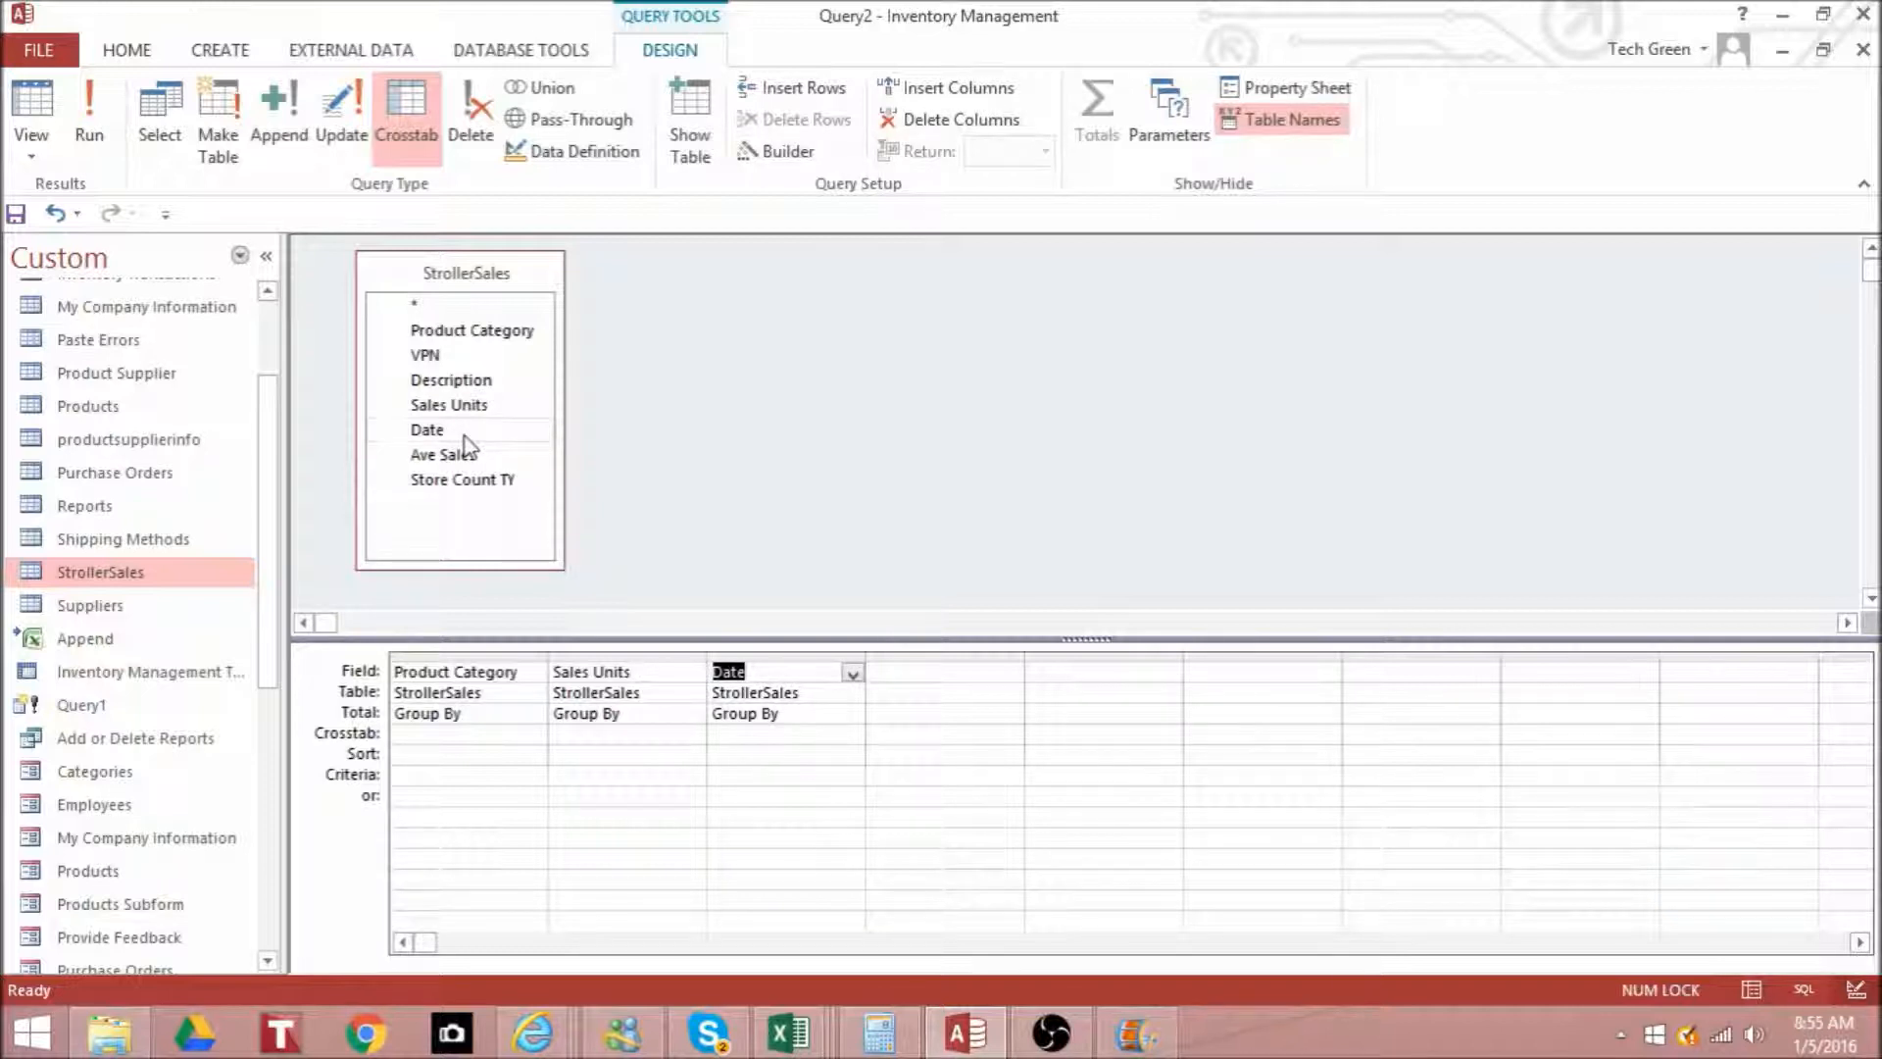
# - Set the crosstab roles: Product Category as Row Heading, Sales Units as Value and Date as Column Heading
pyautogui.click(491, 733)
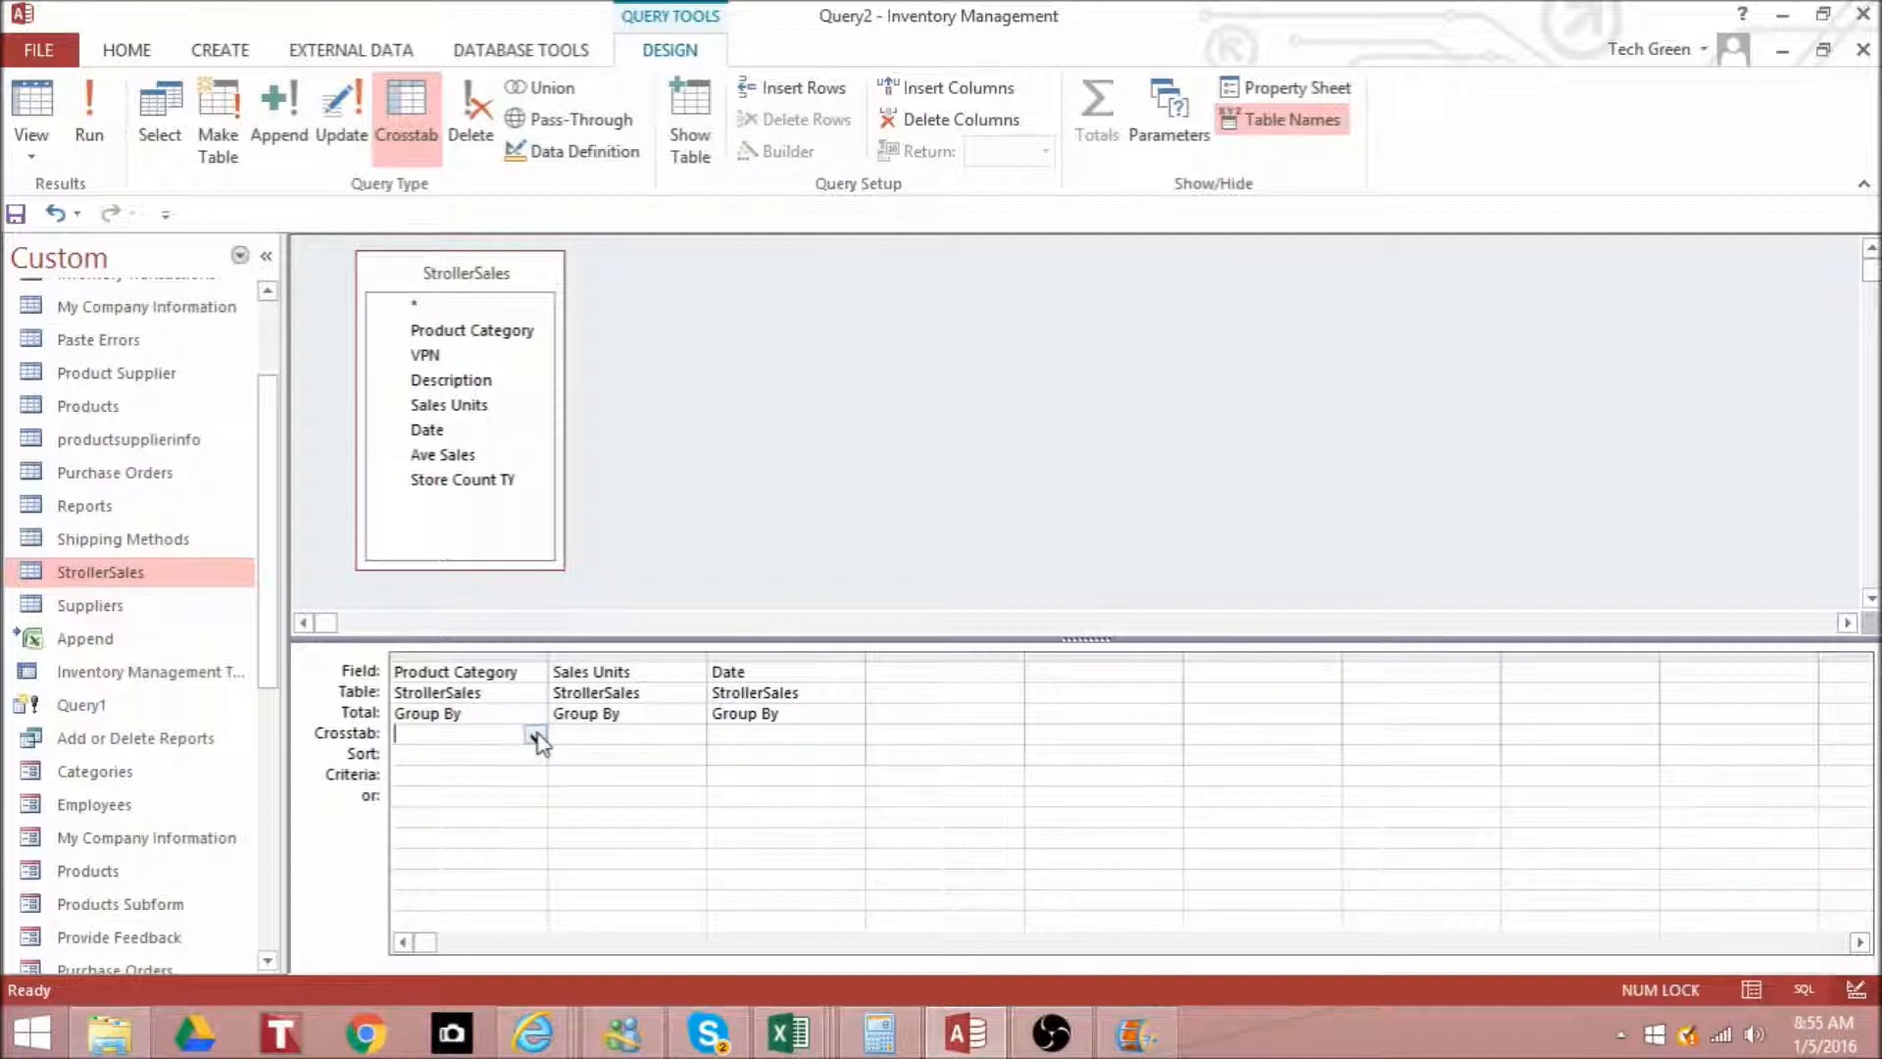
pyautogui.click(535, 736)
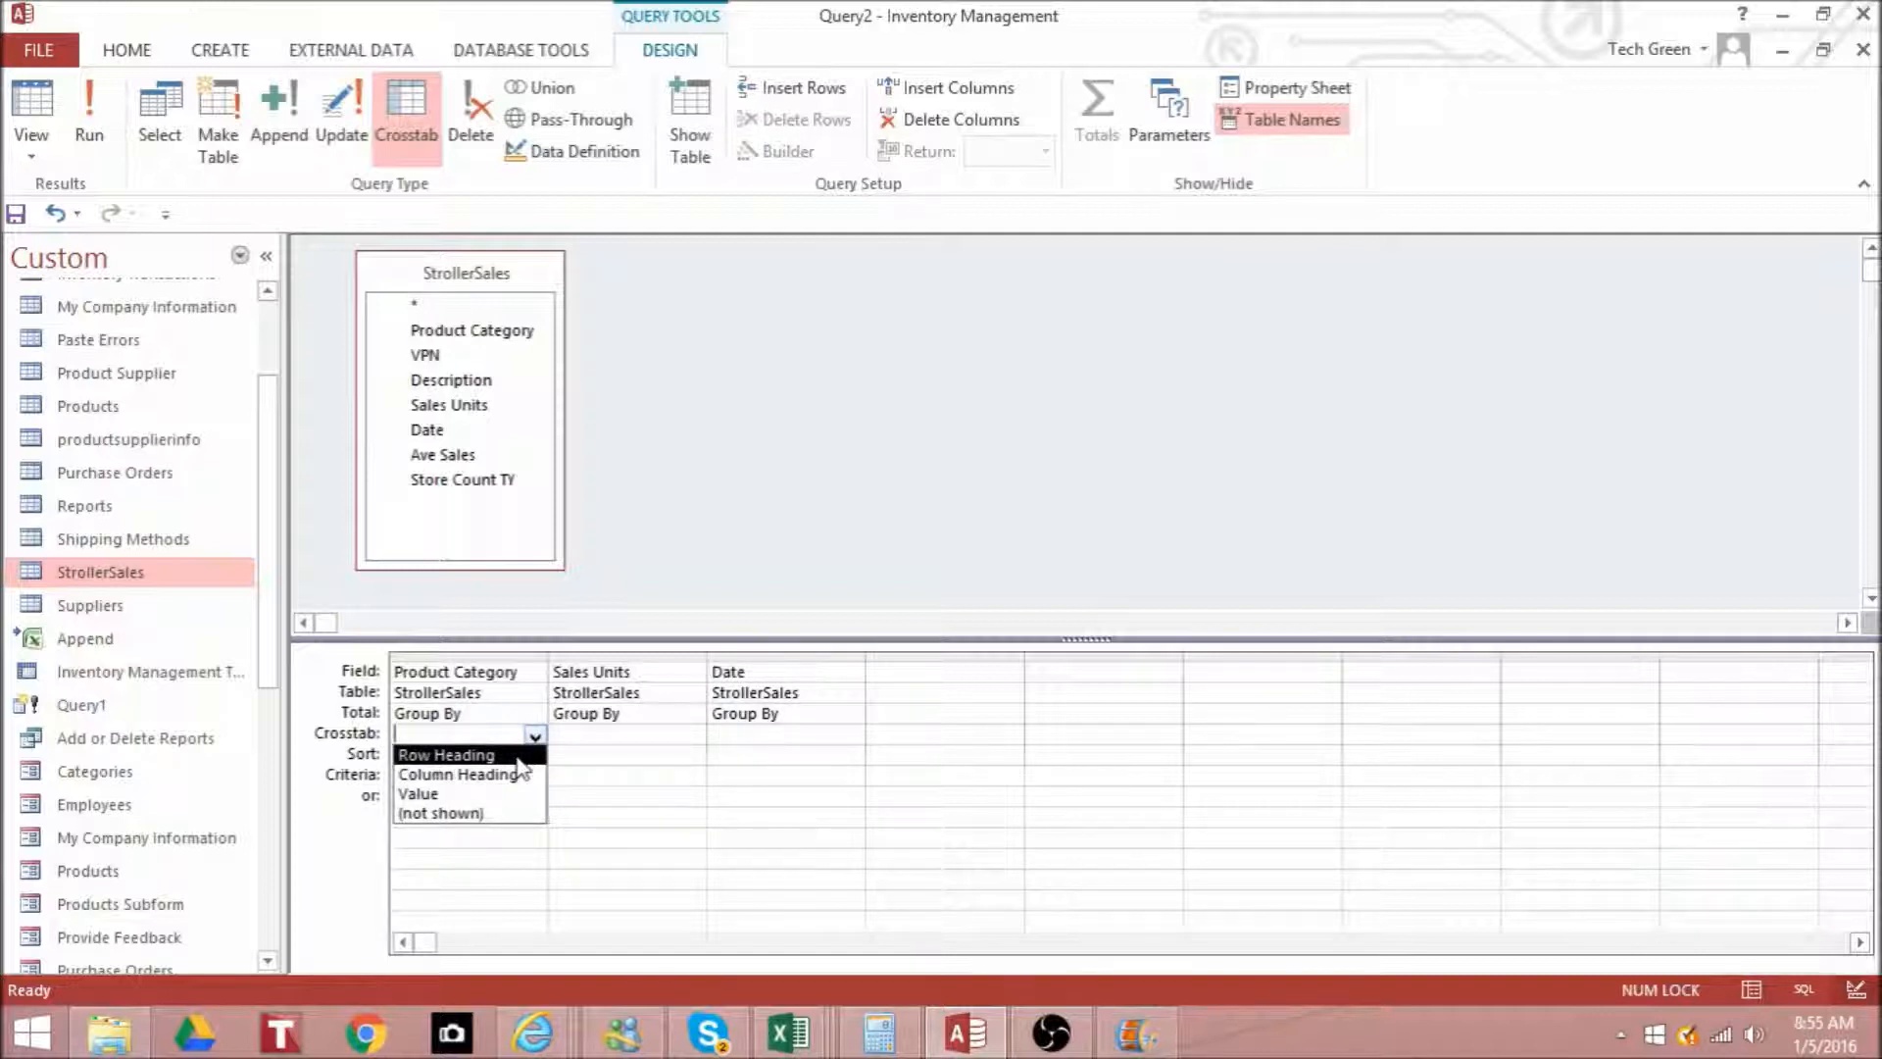
pyautogui.click(520, 754)
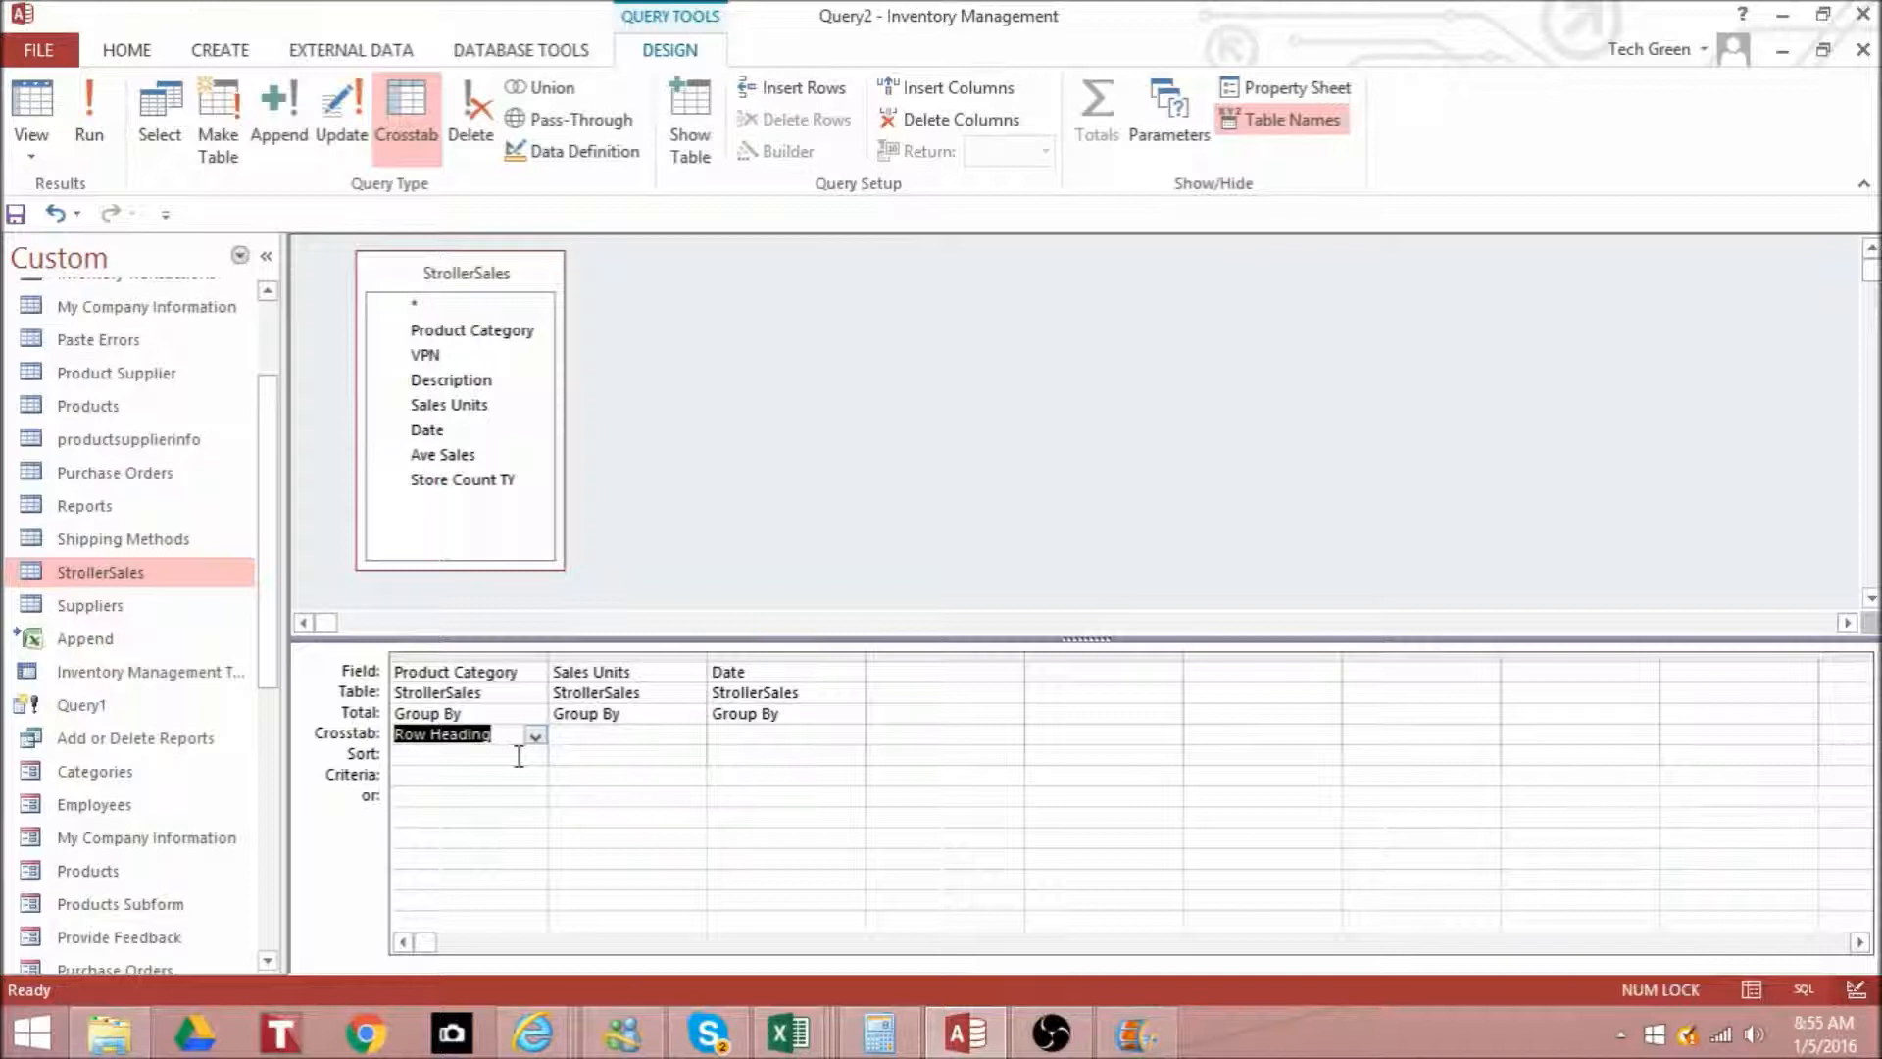
pyautogui.click(682, 740)
pyautogui.click(693, 735)
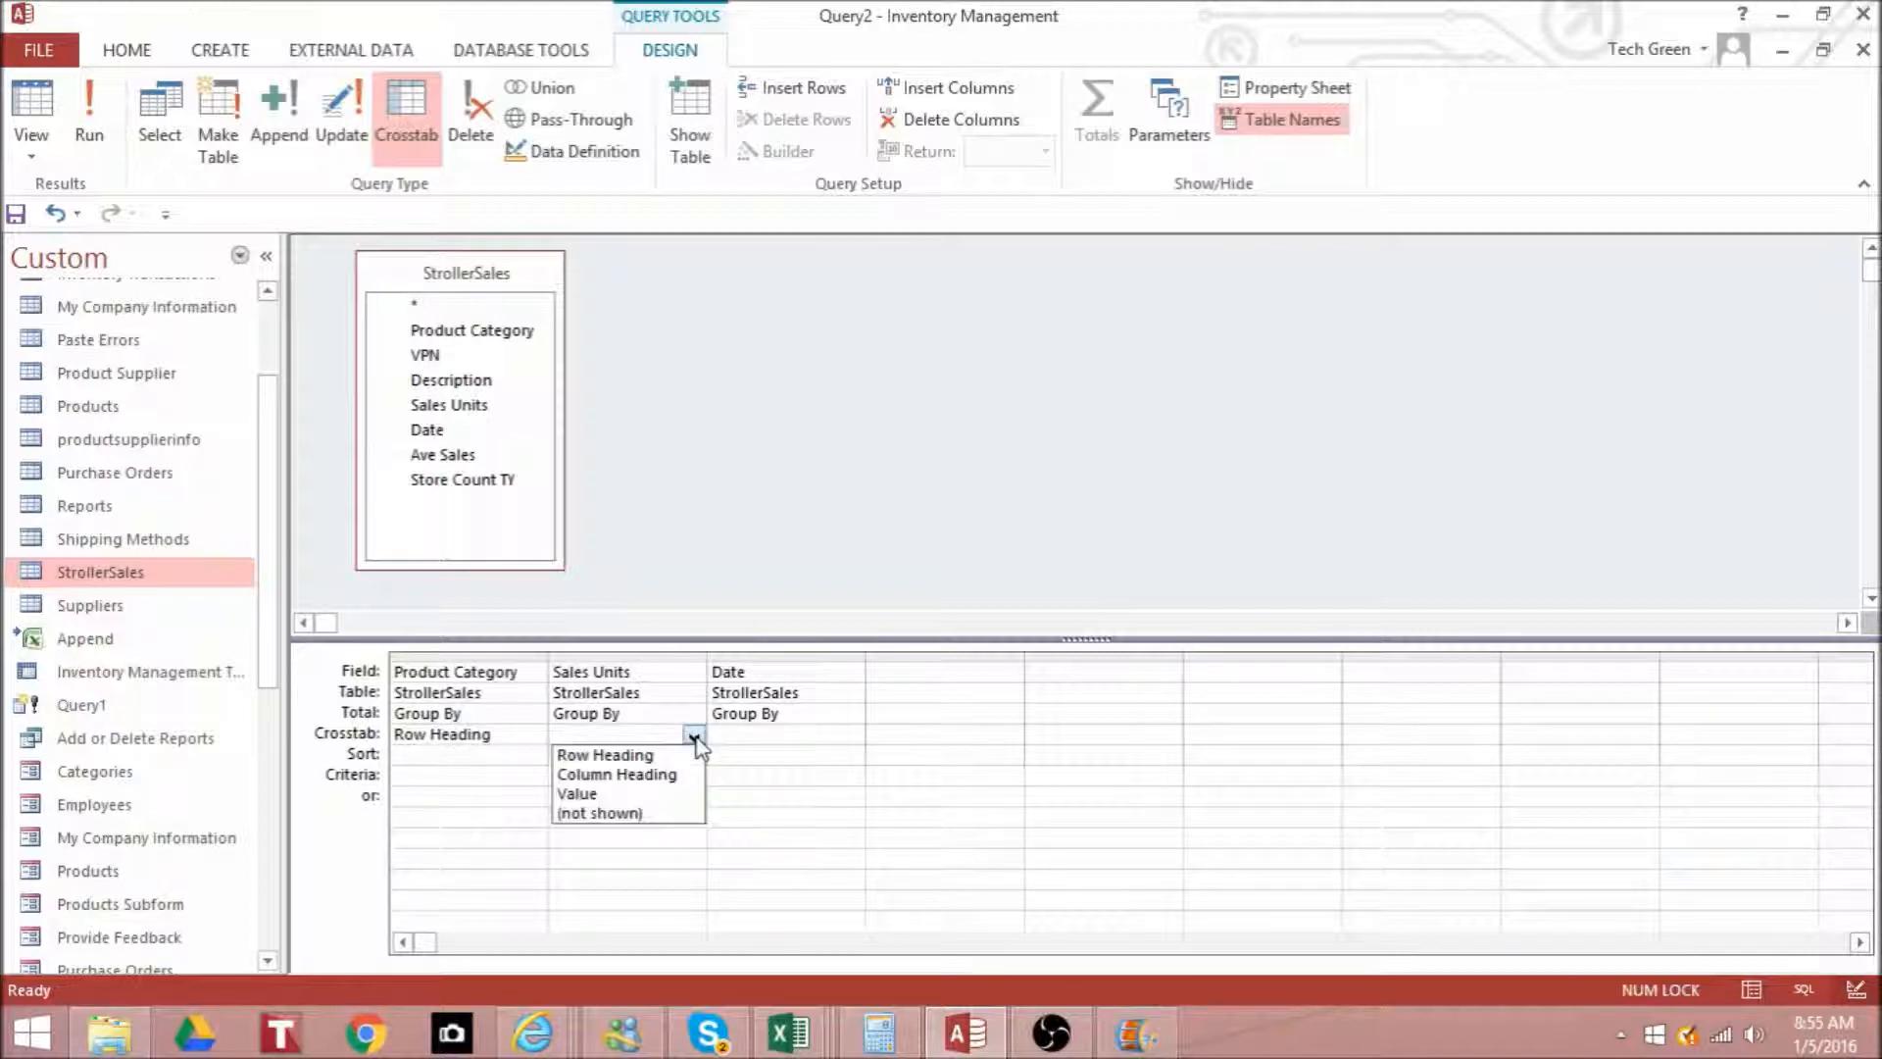
pyautogui.click(683, 794)
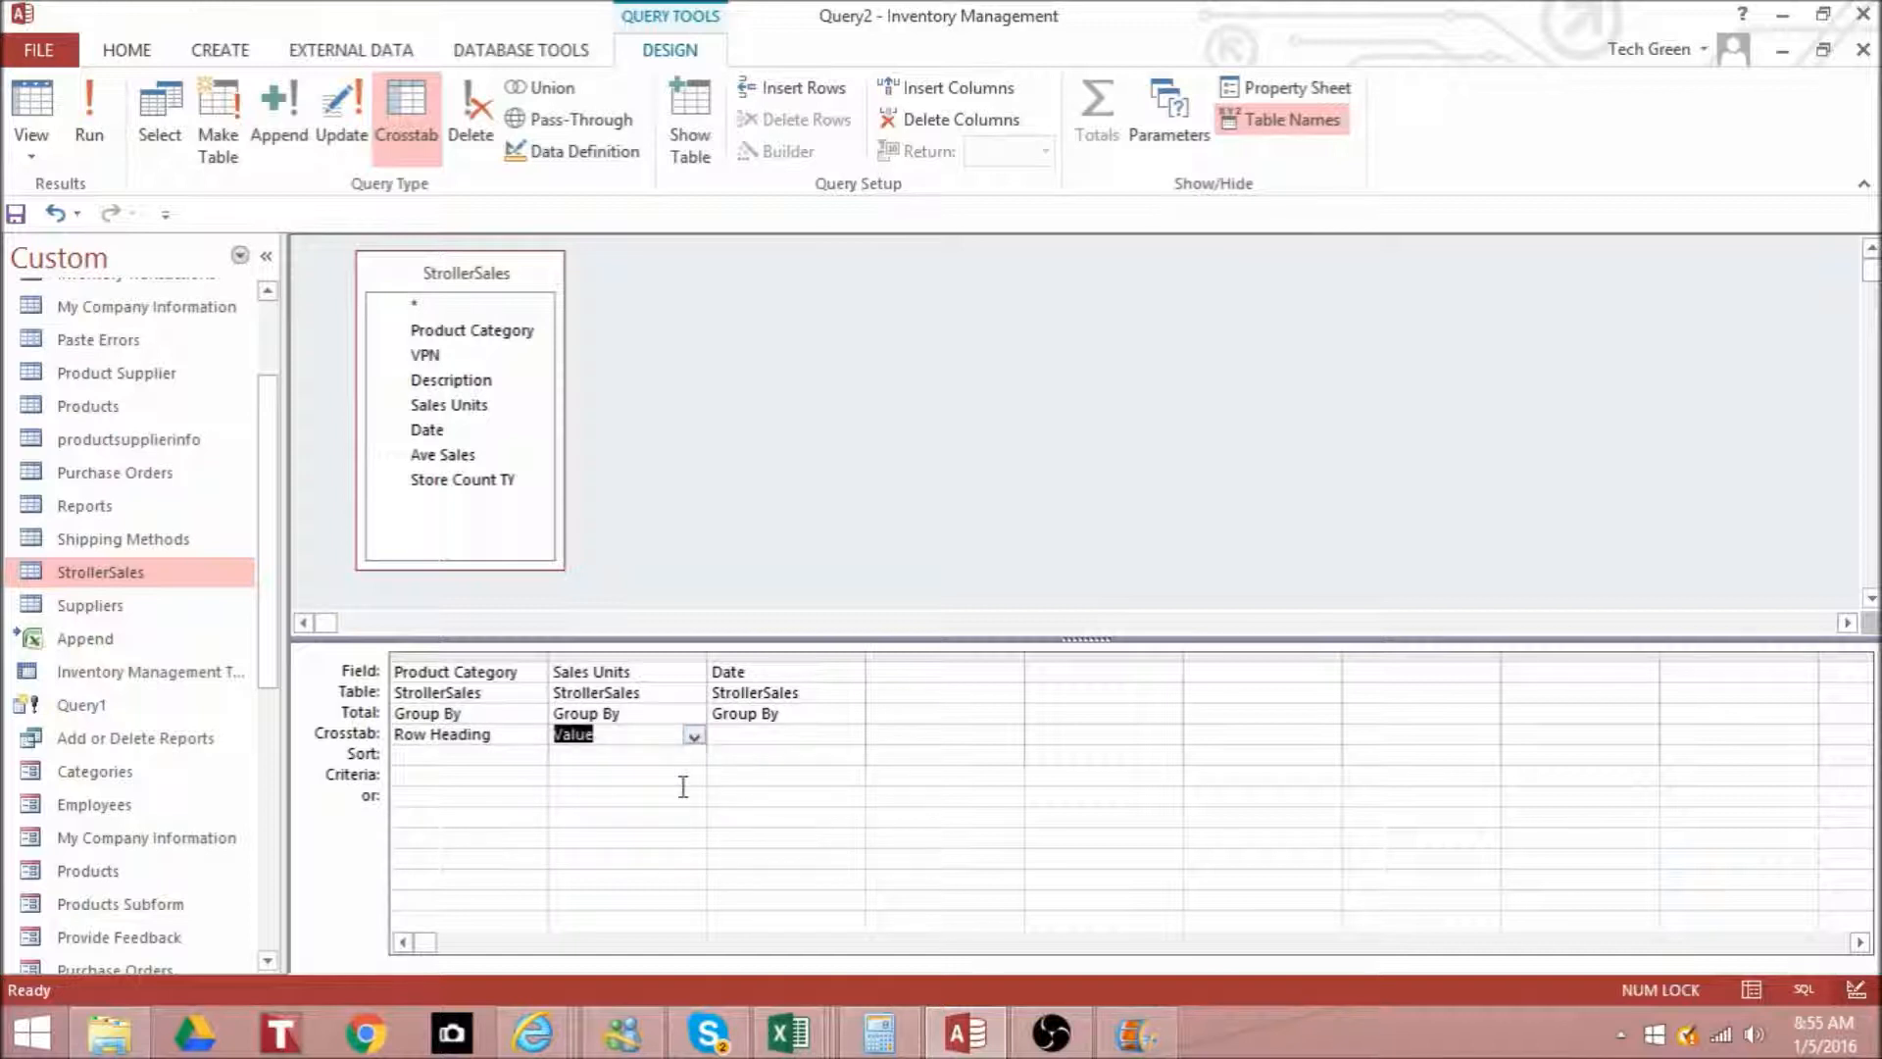
pyautogui.click(850, 735)
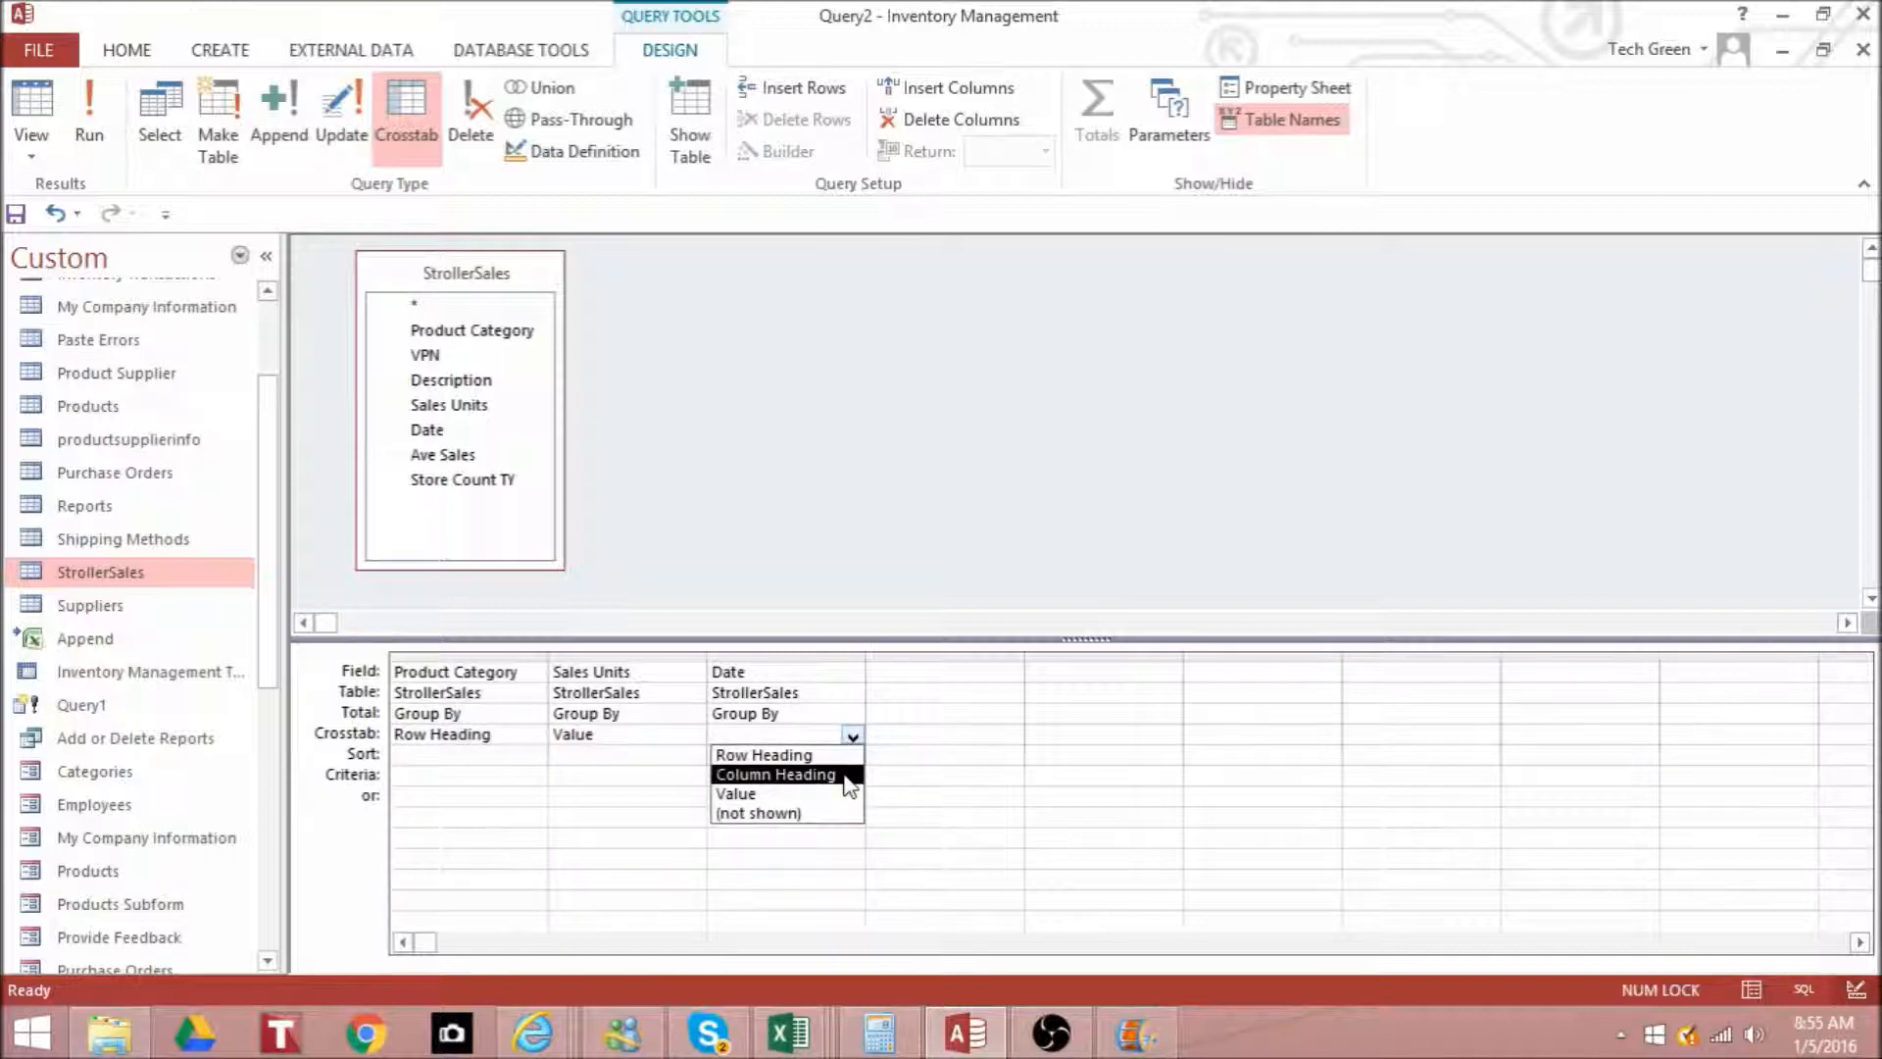
pyautogui.click(847, 775)
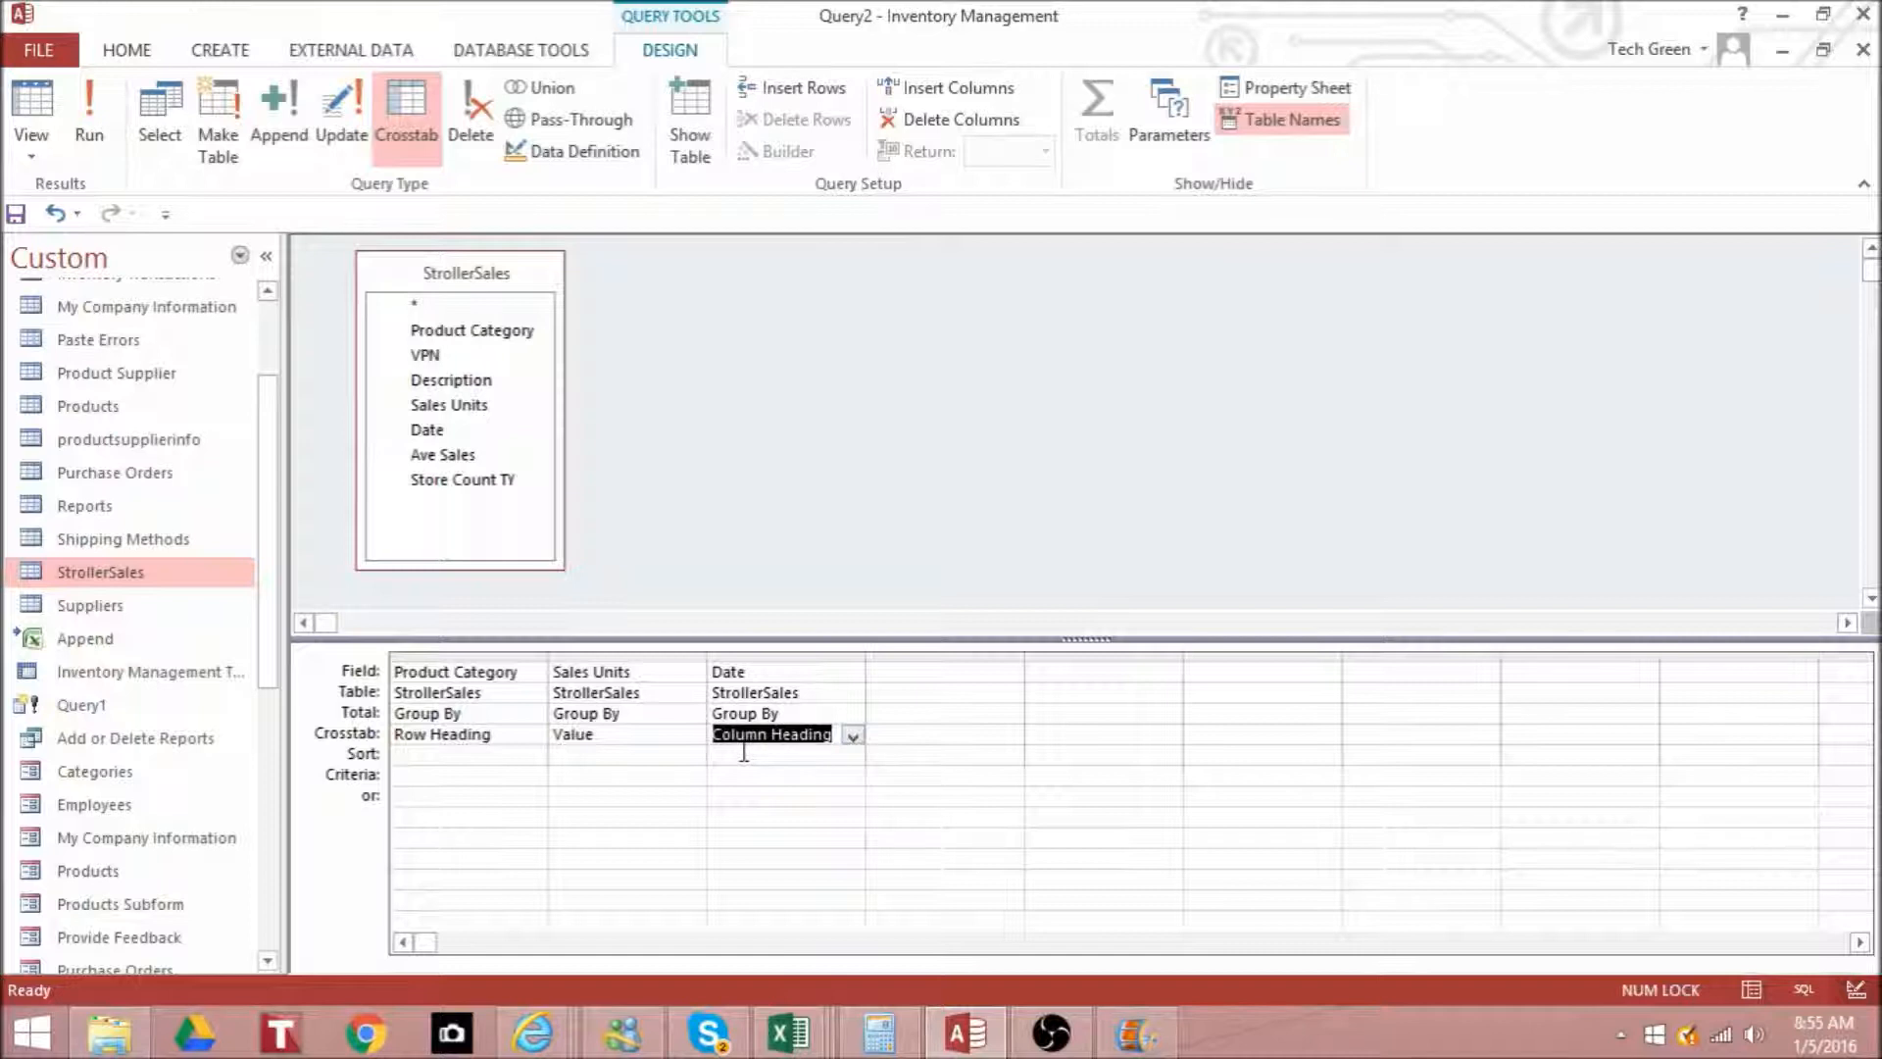
# - Try to run the crosstab query, dismiss the message, and set the Sales Units total to Sum
pyautogui.click(104, 114)
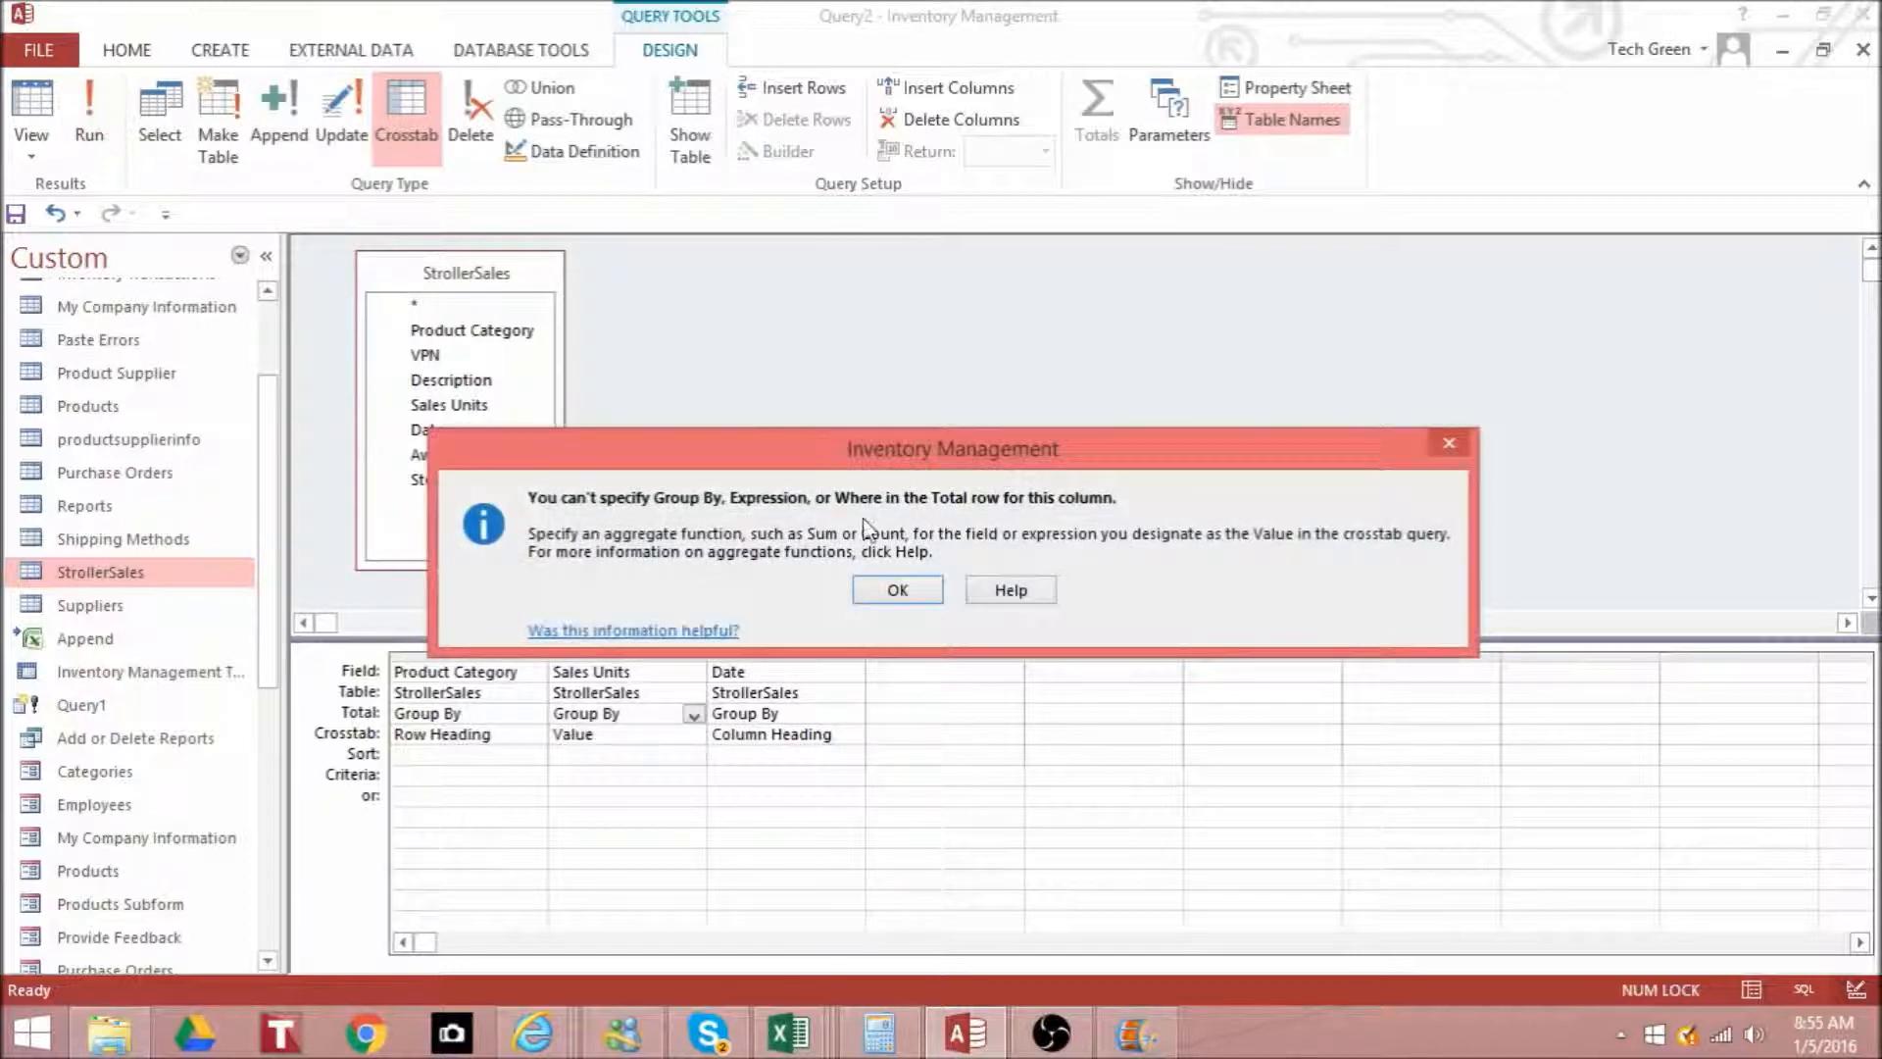
pyautogui.click(897, 592)
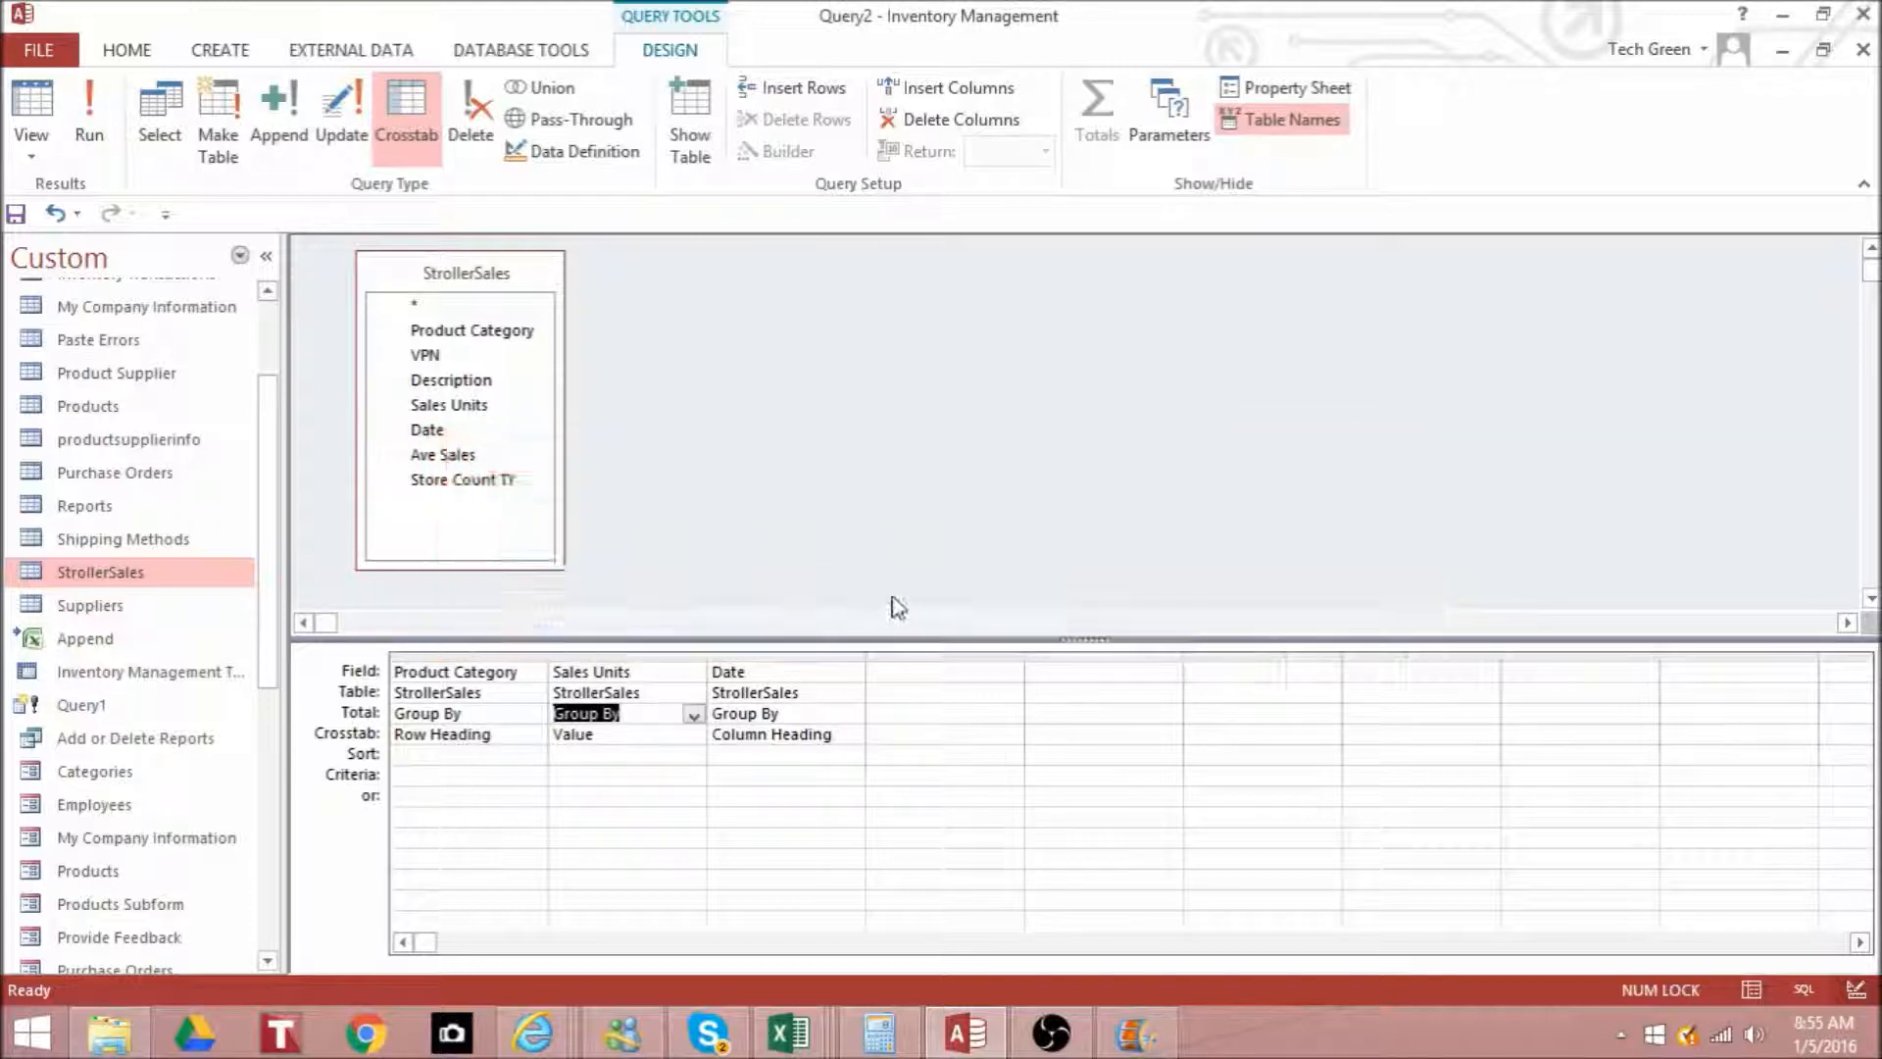
pyautogui.click(694, 722)
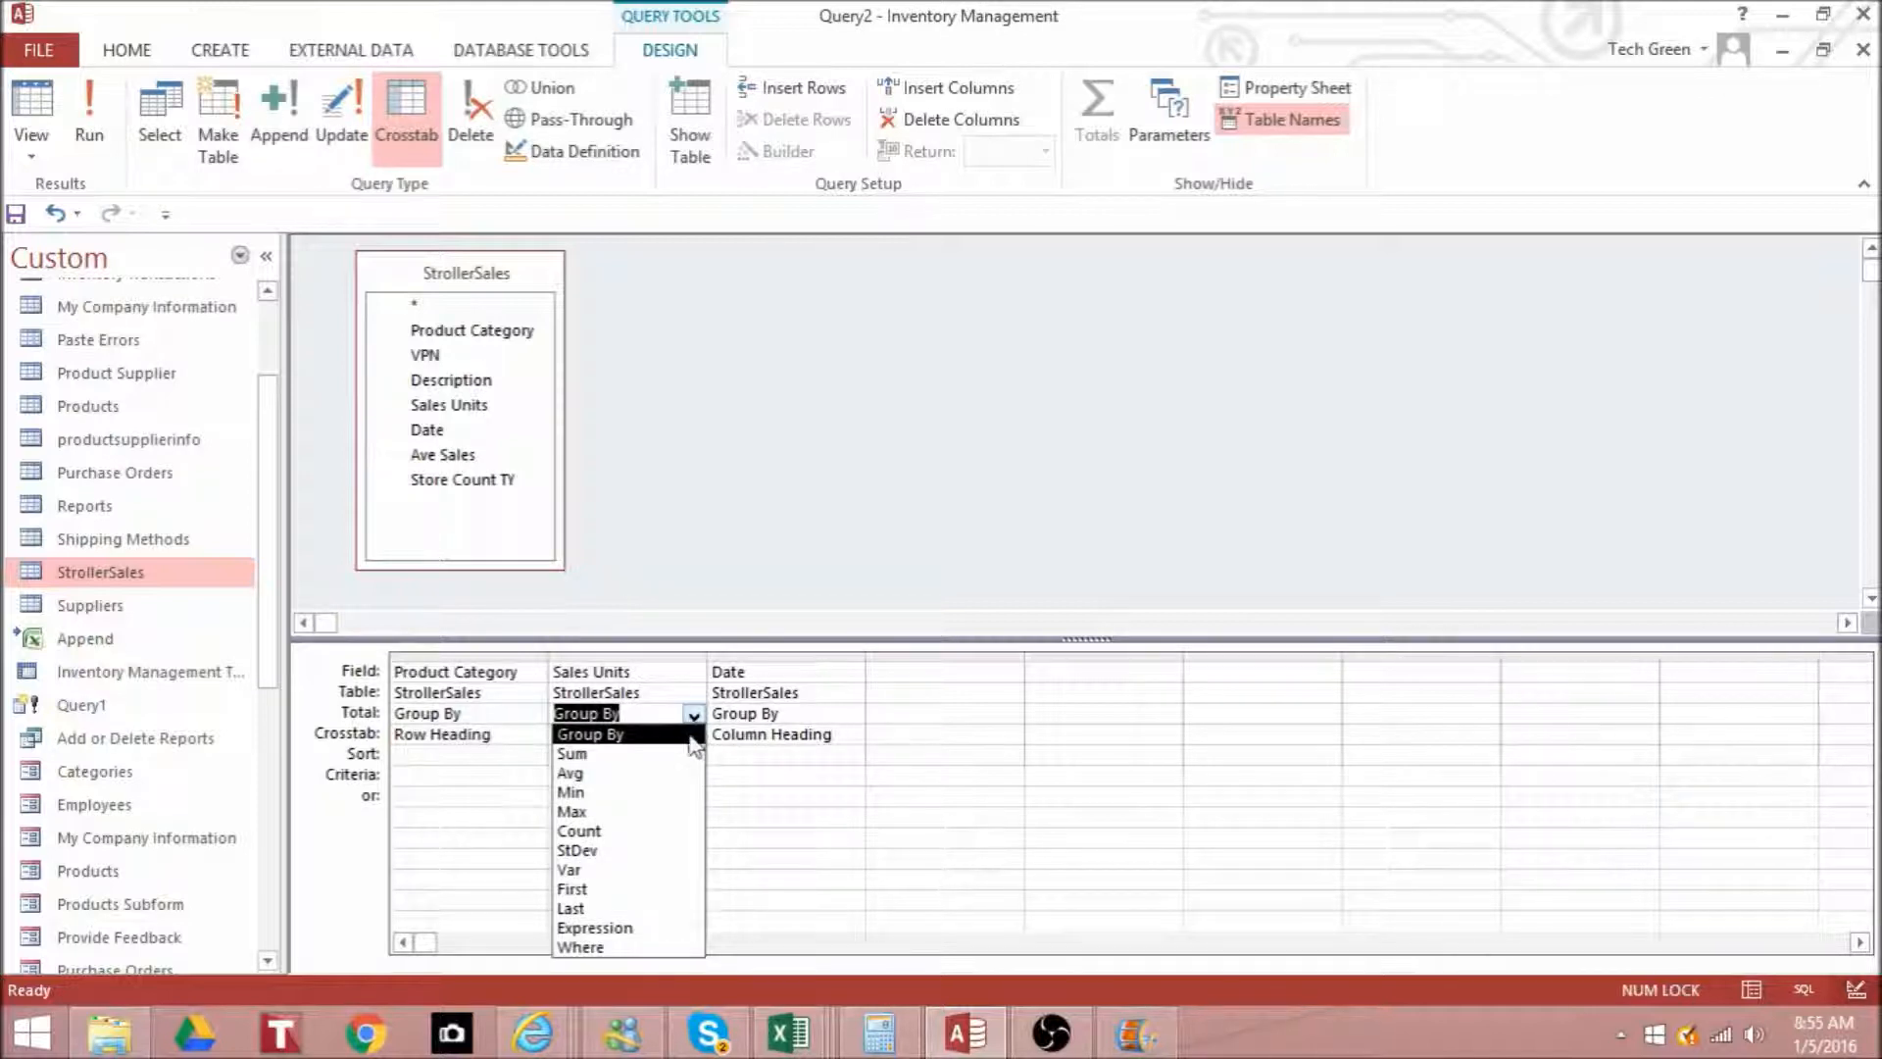
pyautogui.click(683, 754)
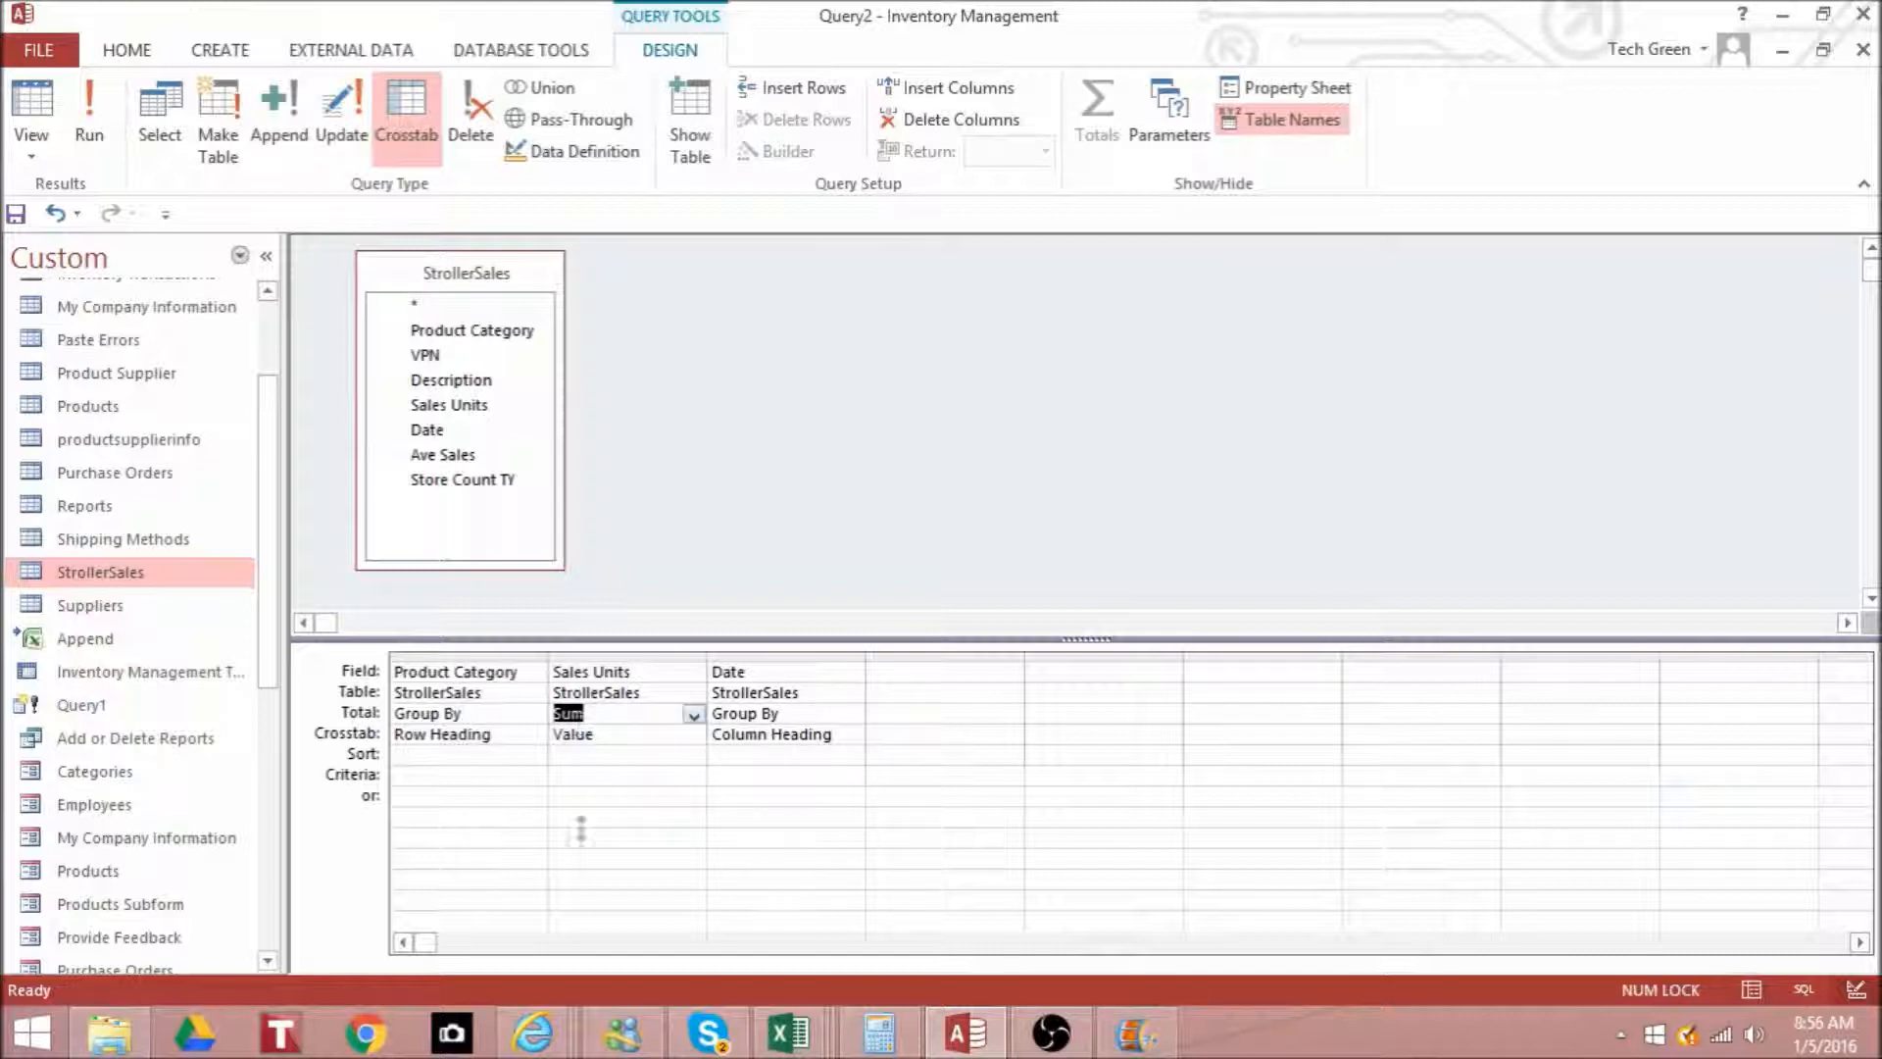
pyautogui.click(693, 716)
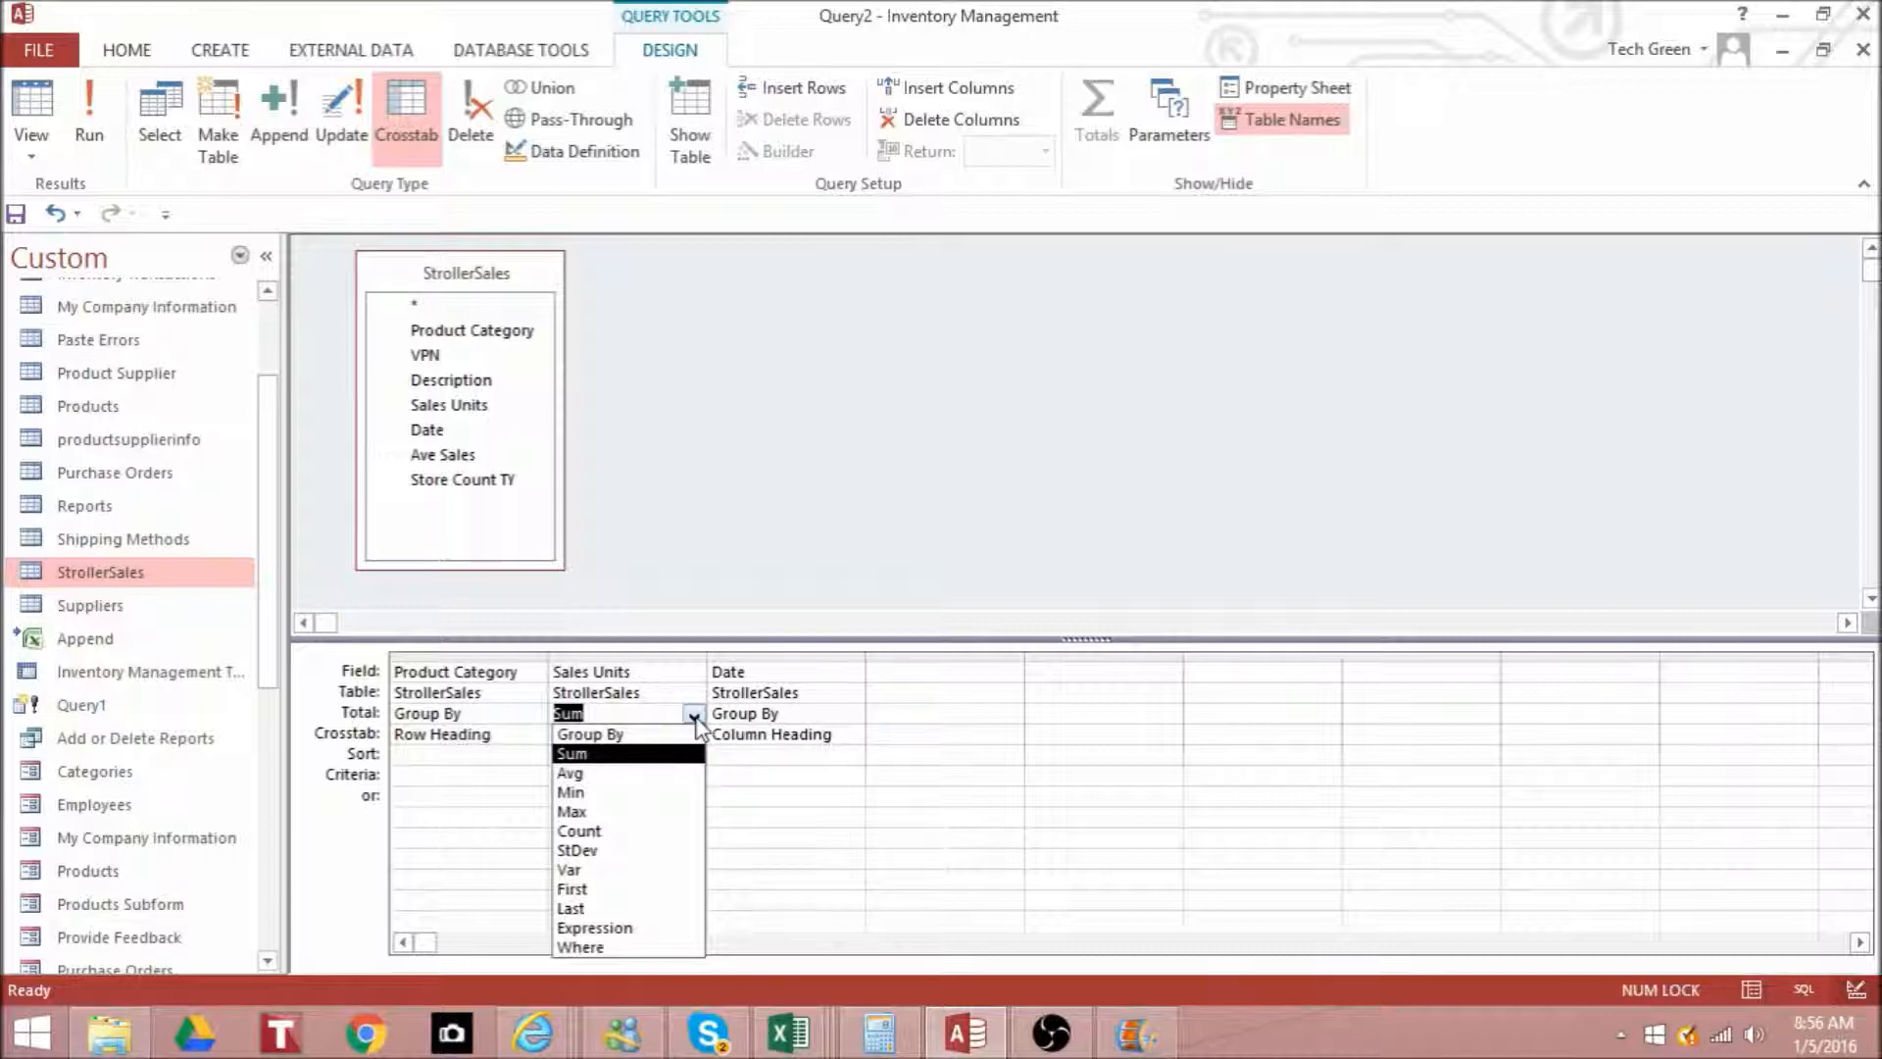
pyautogui.click(693, 715)
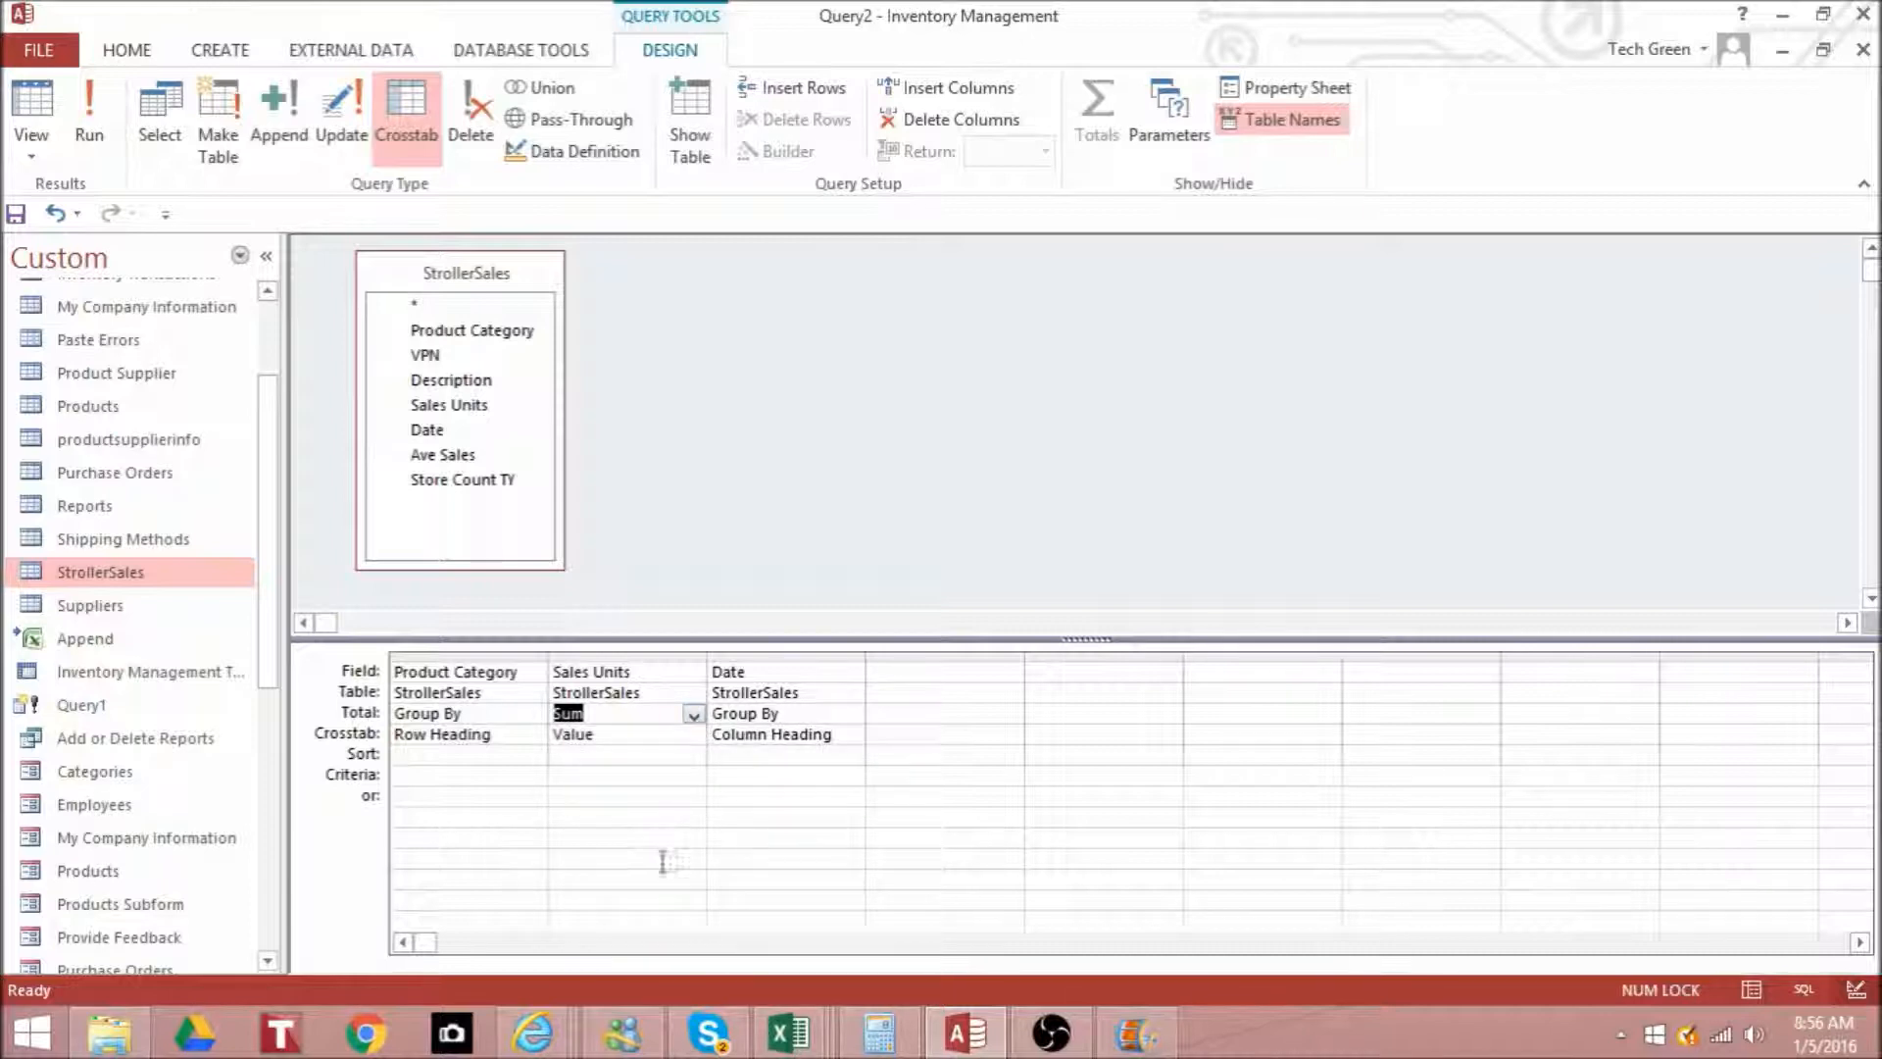
# - Run the crosstab query, widen the Product Category column to fit its names, and examine the unit sales by date
pyautogui.click(92, 111)
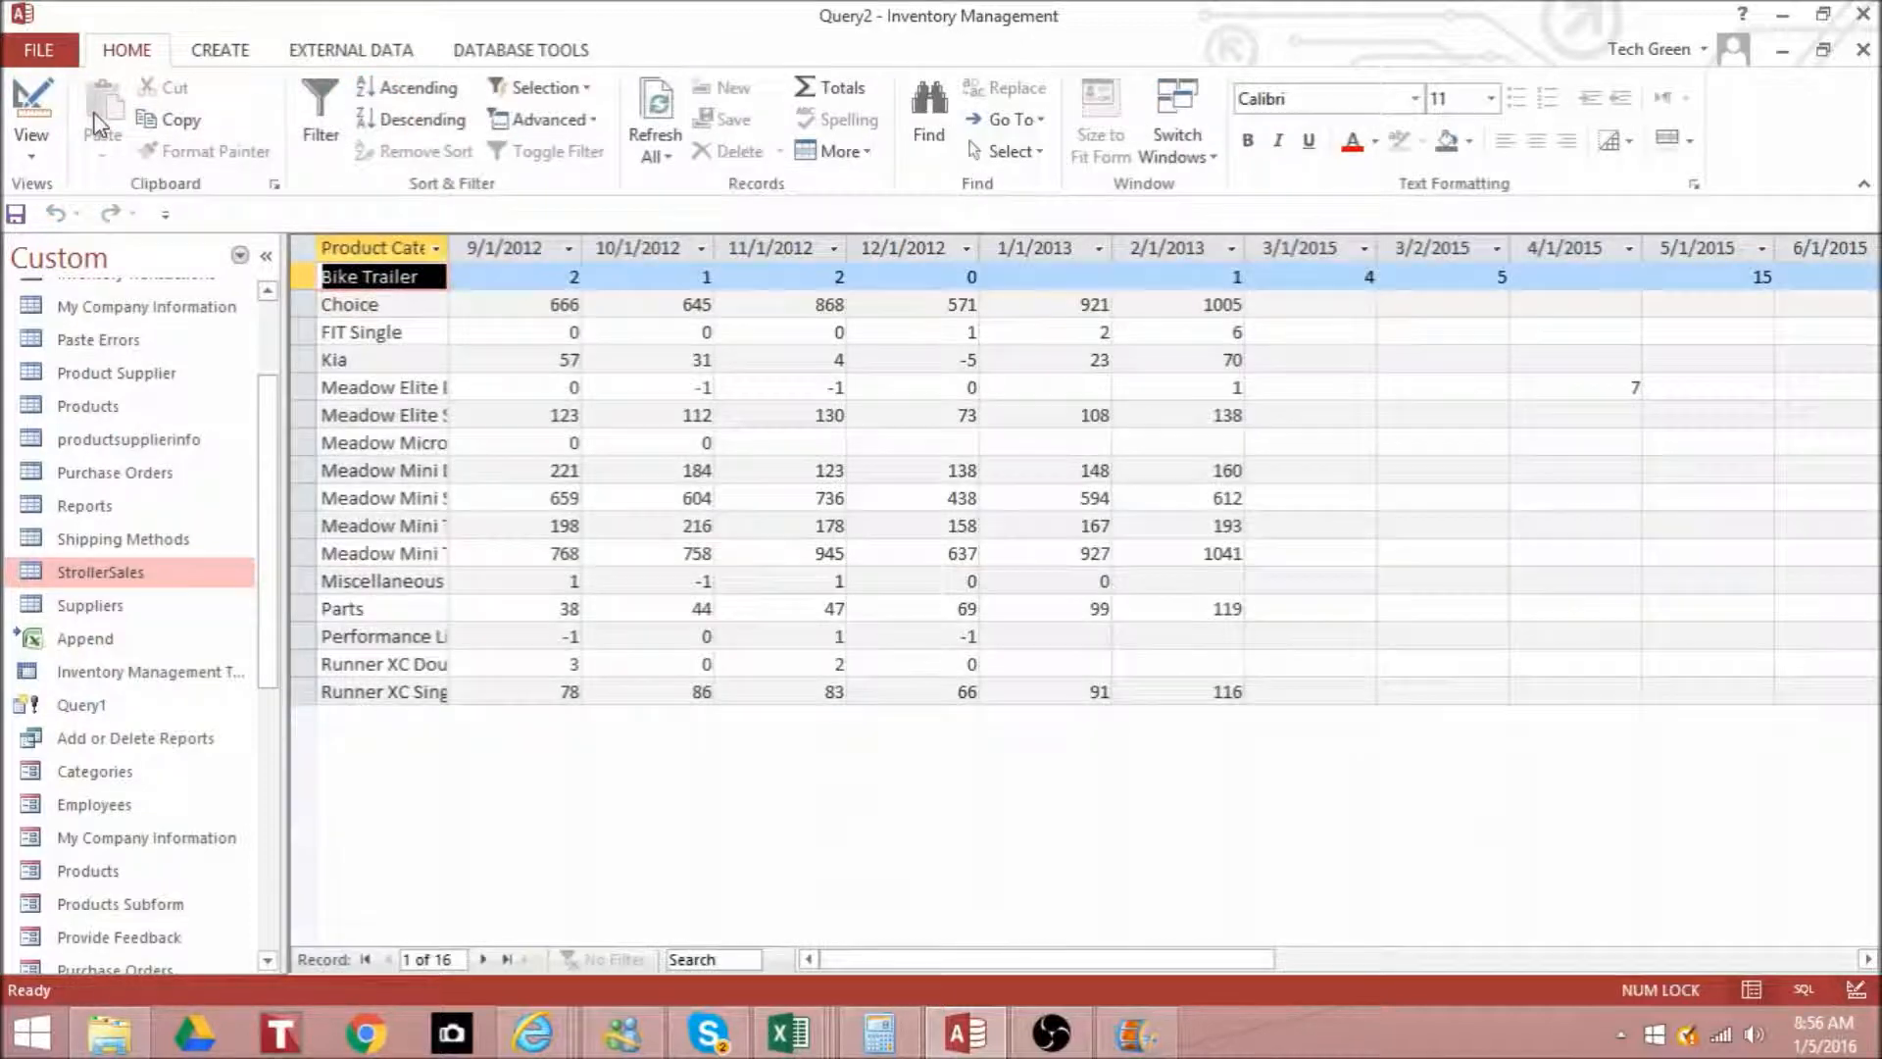
pyautogui.moveTo(451, 242); pyautogui.dragTo(713, 245)
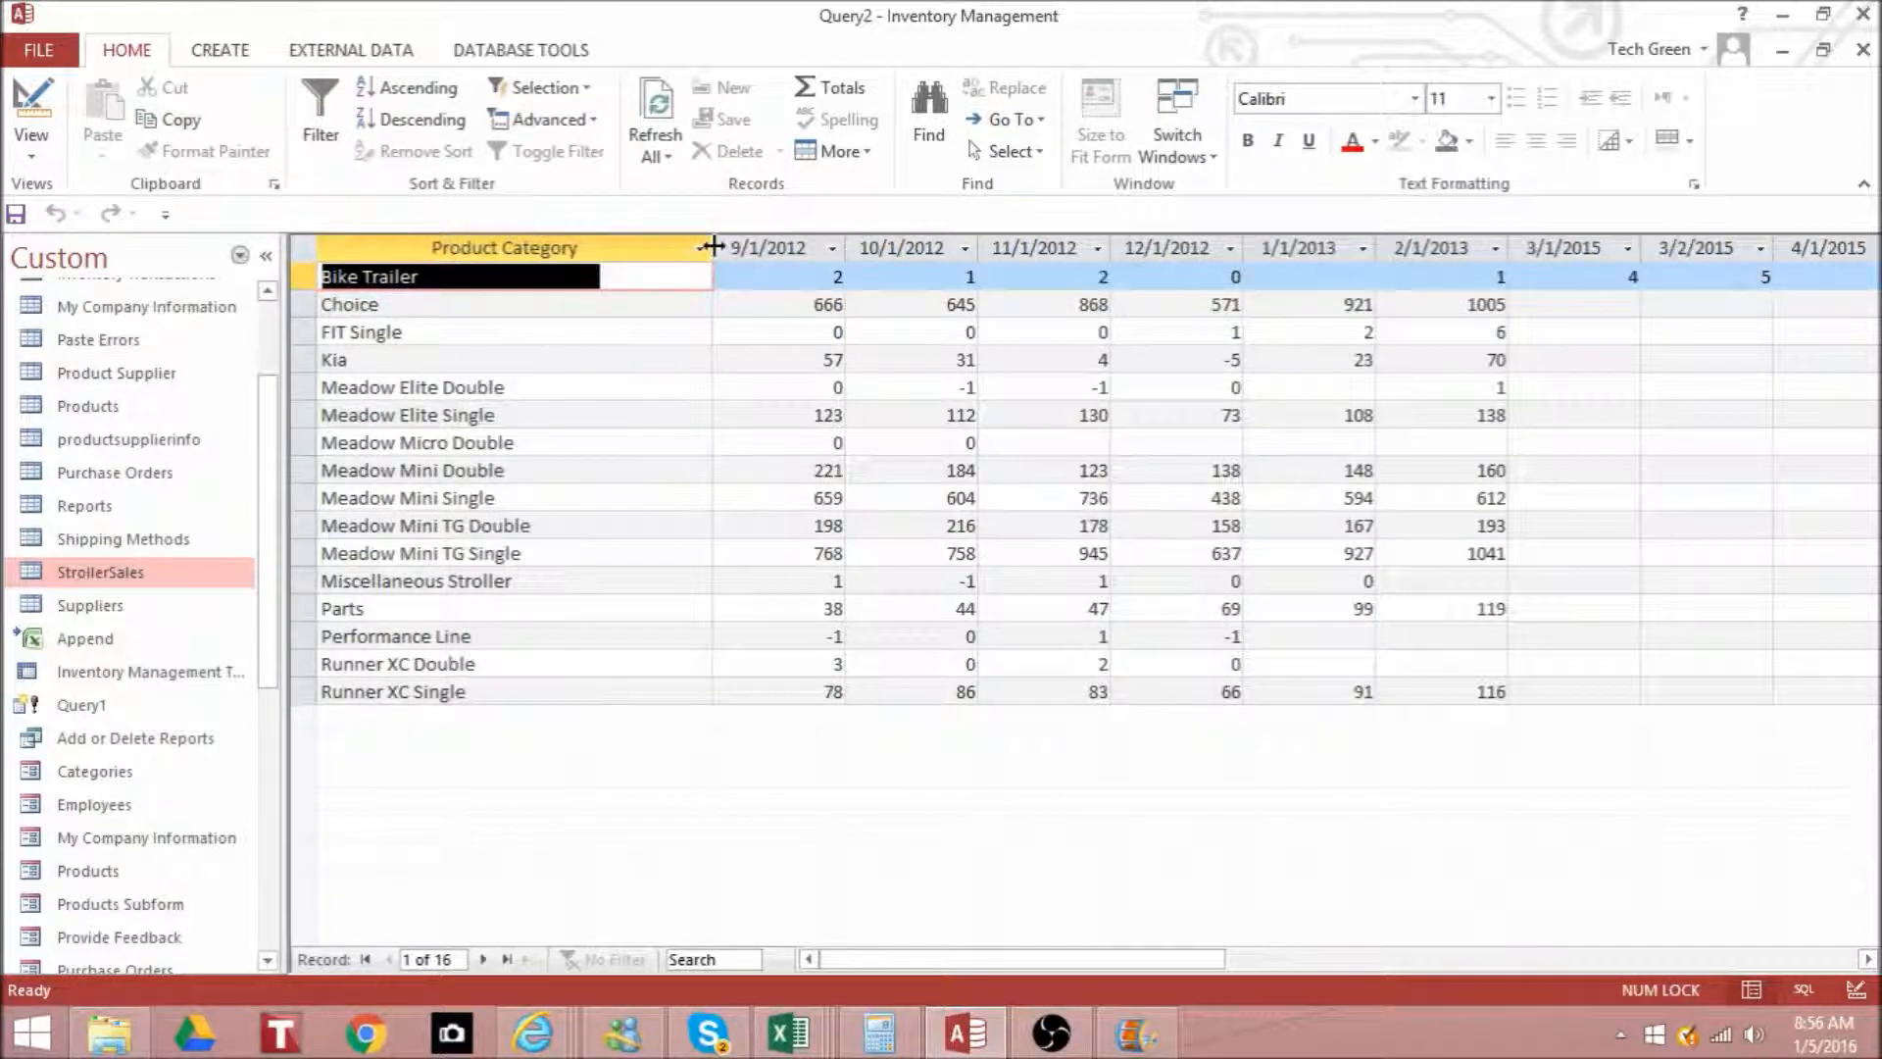
pyautogui.moveTo(712, 245); pyautogui.dragTo(585, 337)
pyautogui.click(587, 336)
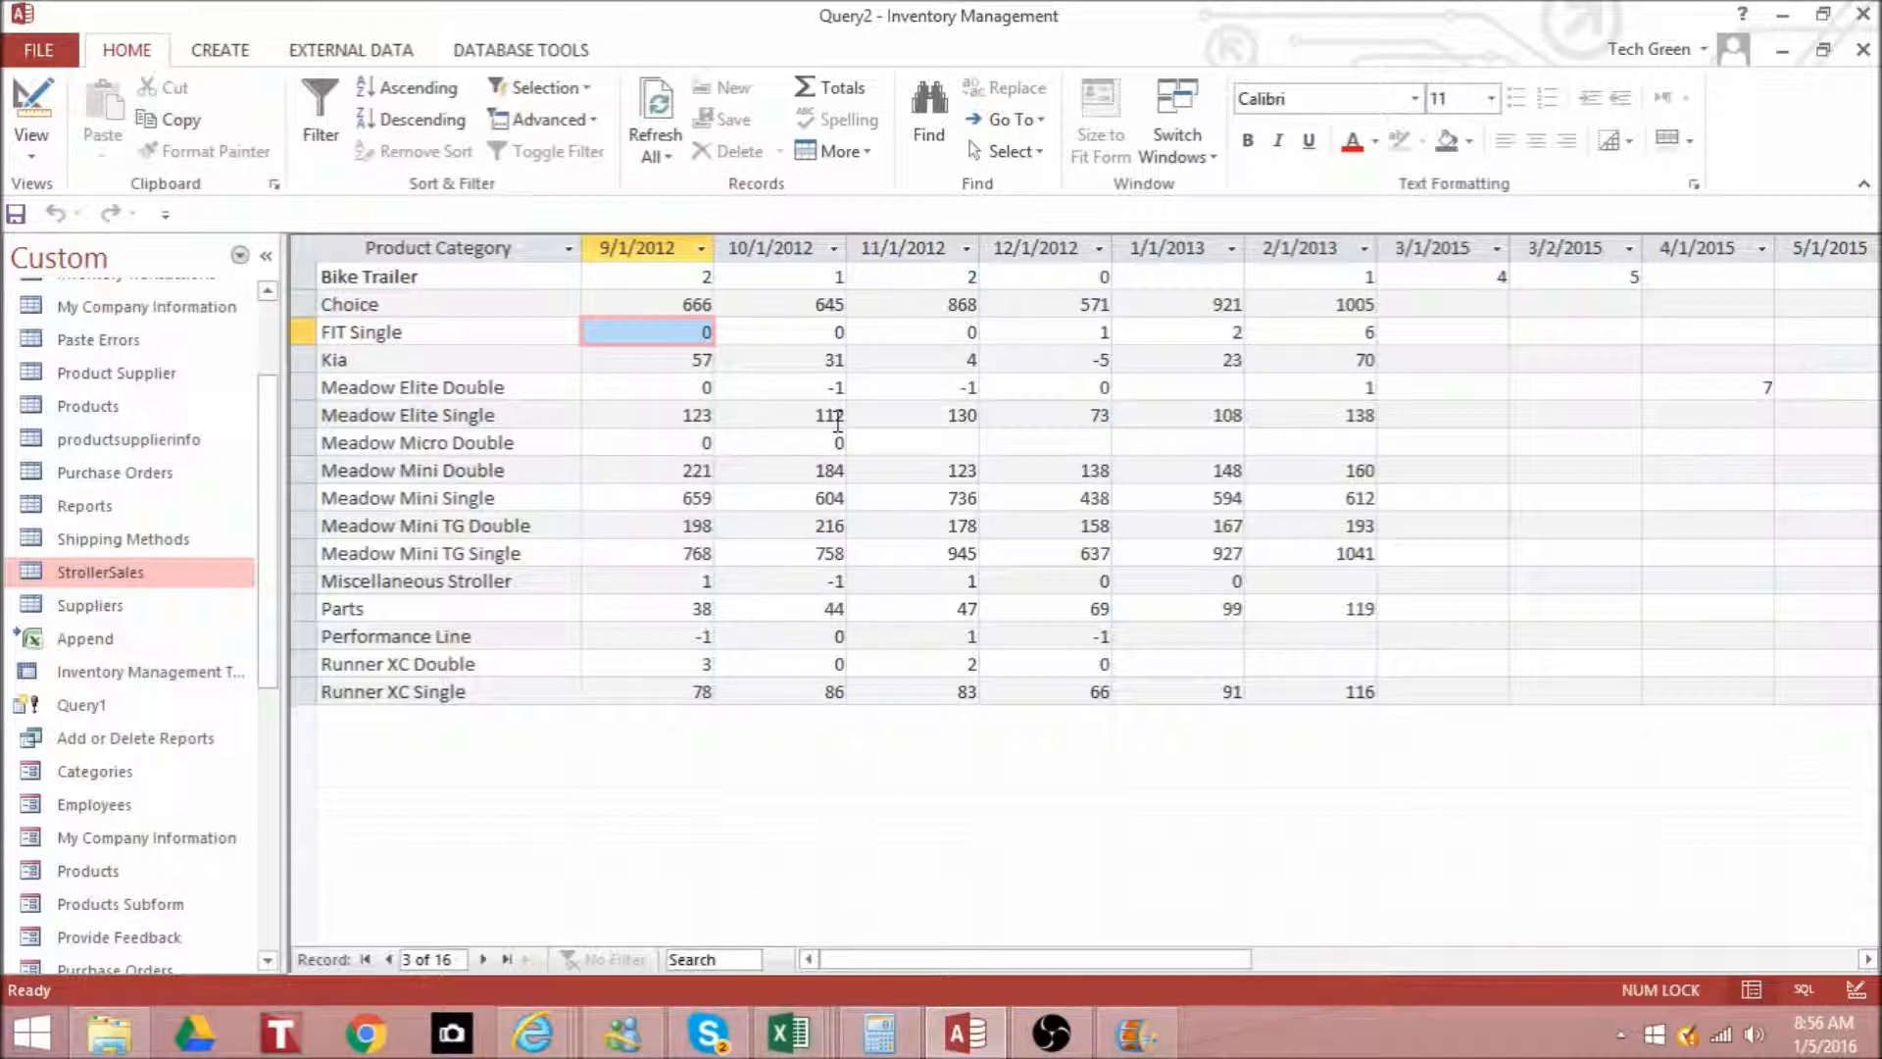
pyautogui.click(1867, 960)
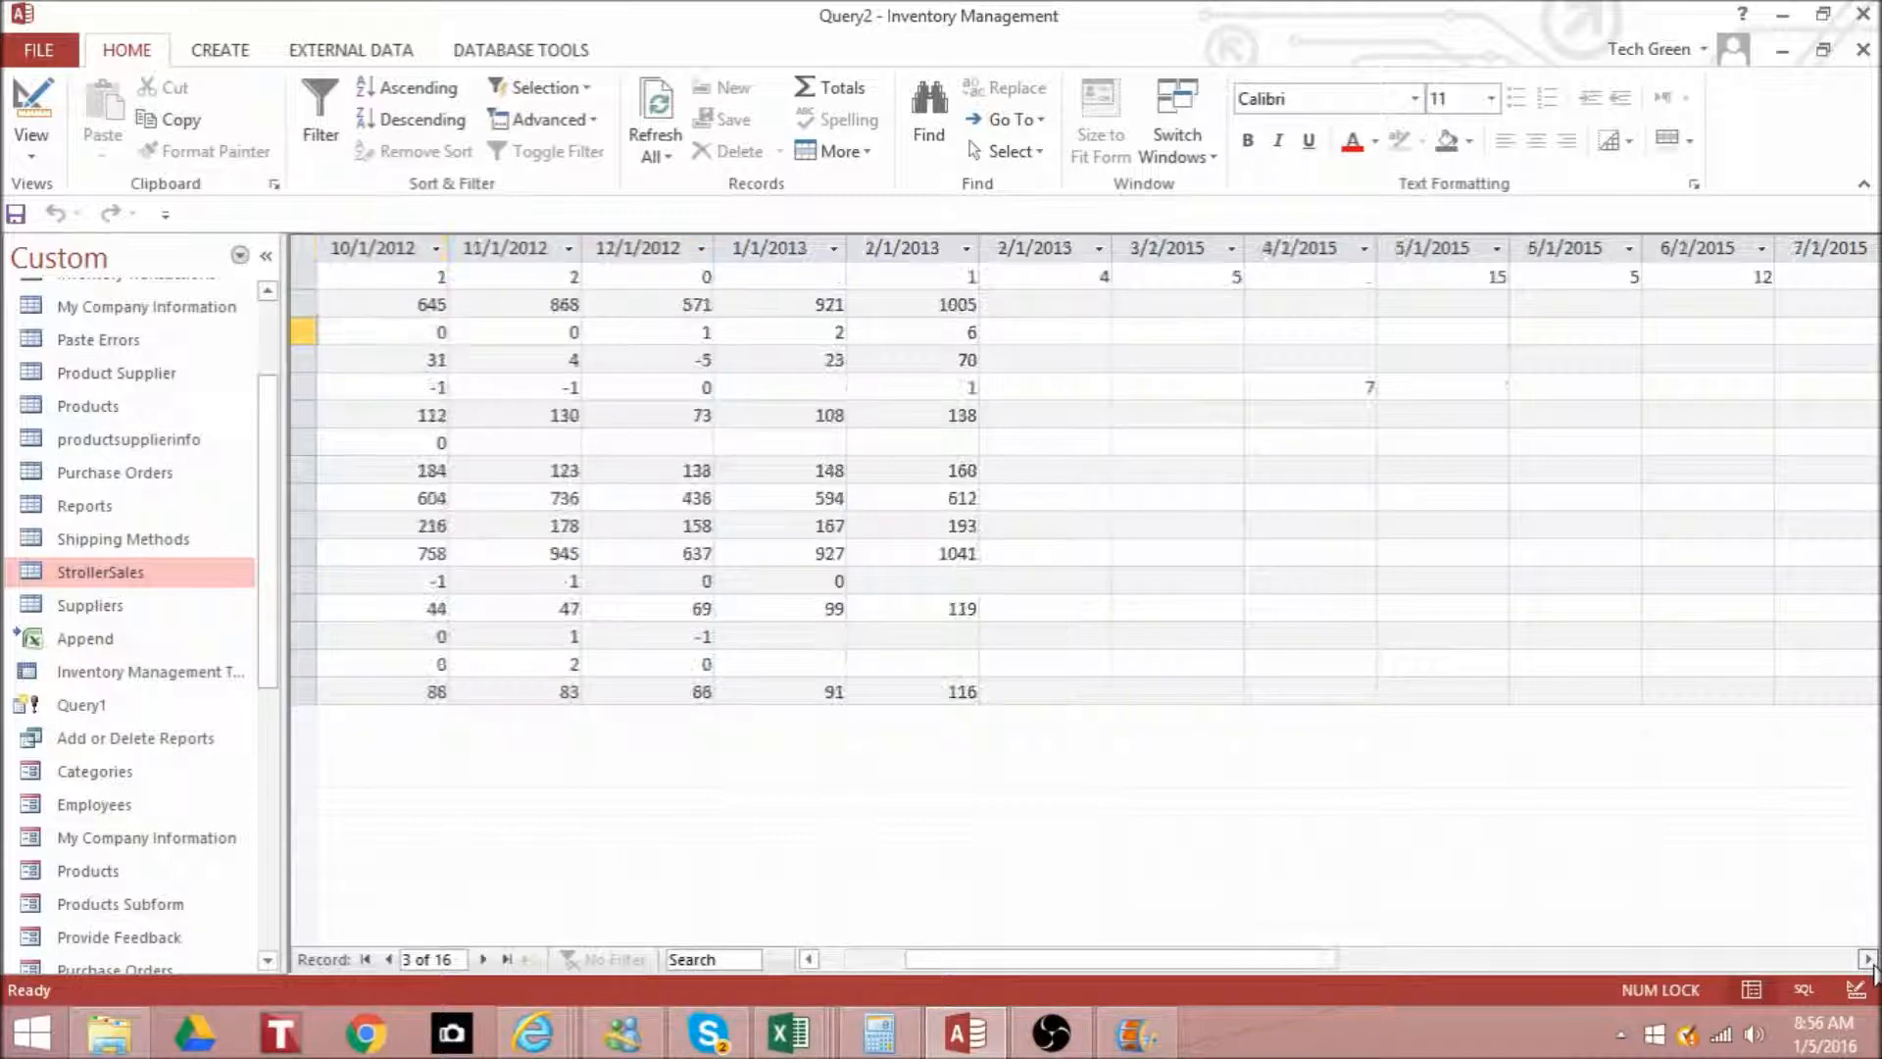
pyautogui.click(809, 960)
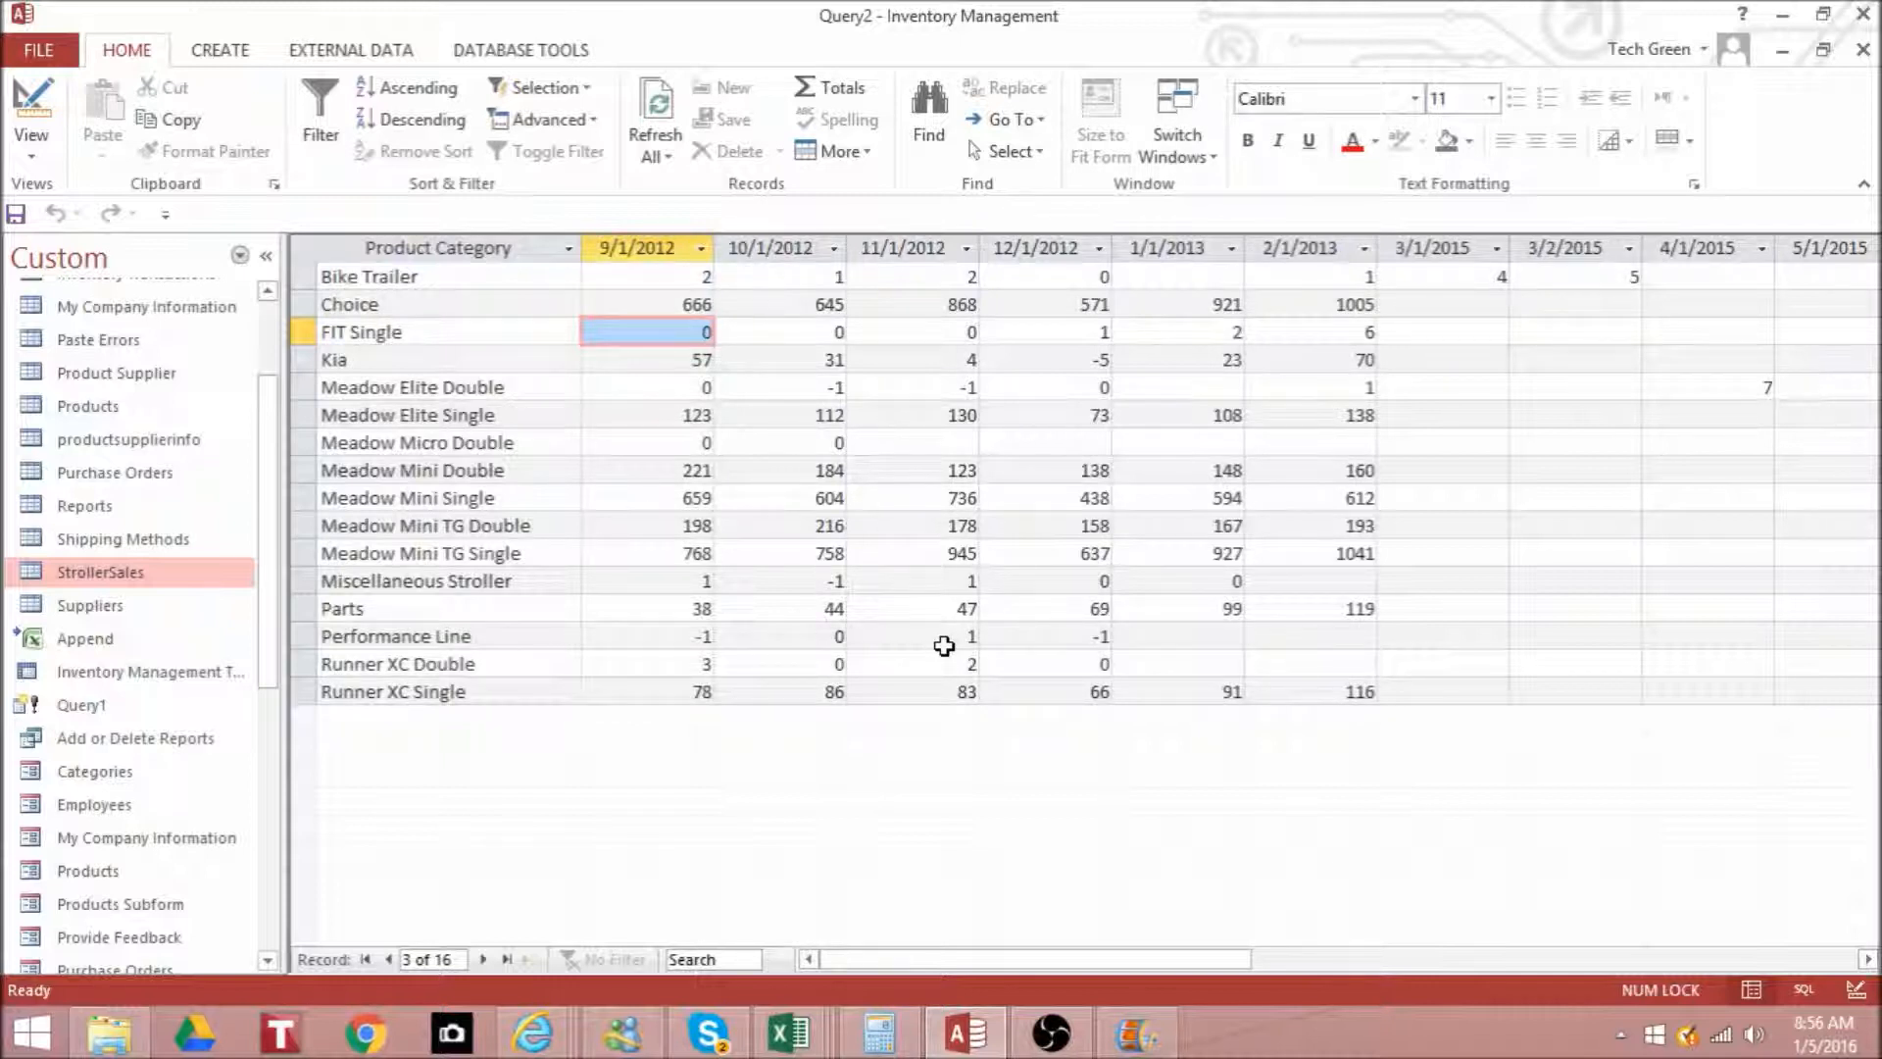
# - Return to the query design and try to enter >=2/1/2015 as the Date column's sort setting
pyautogui.click(31, 112)
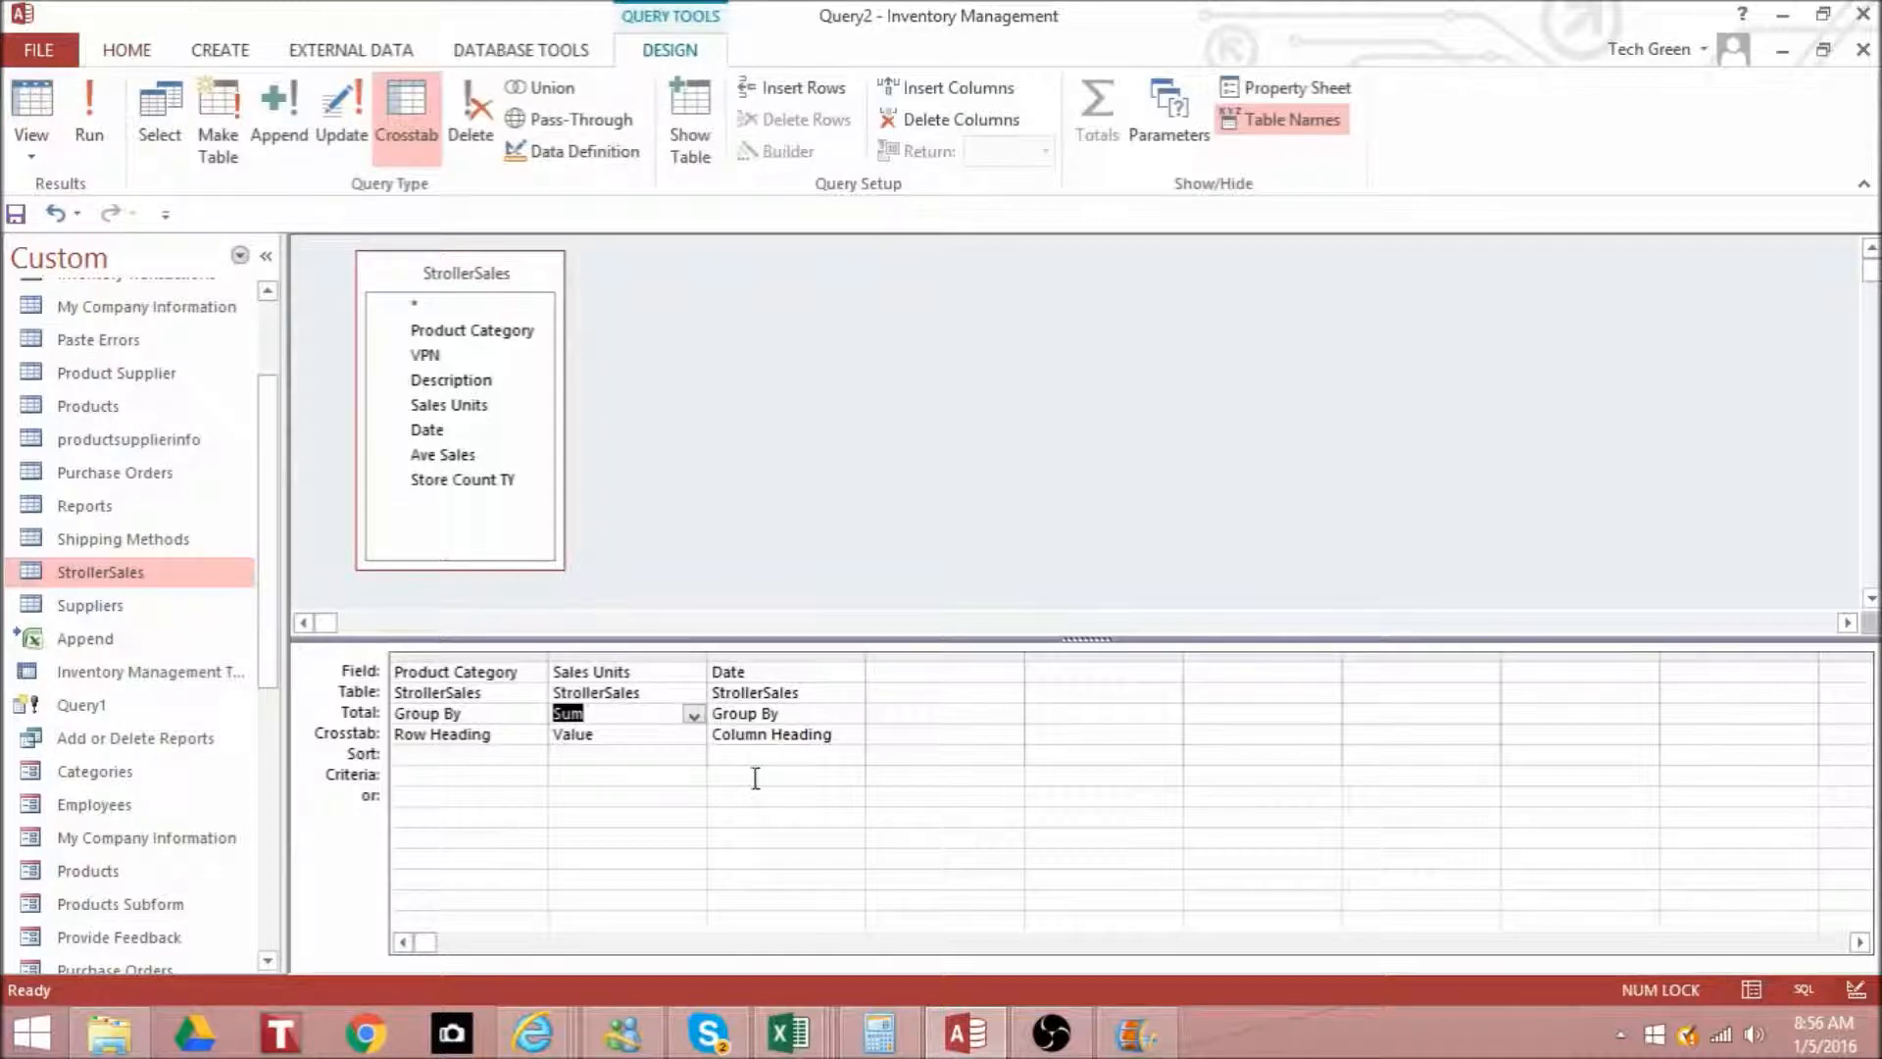
pyautogui.click(761, 756)
pyautogui.write('>')
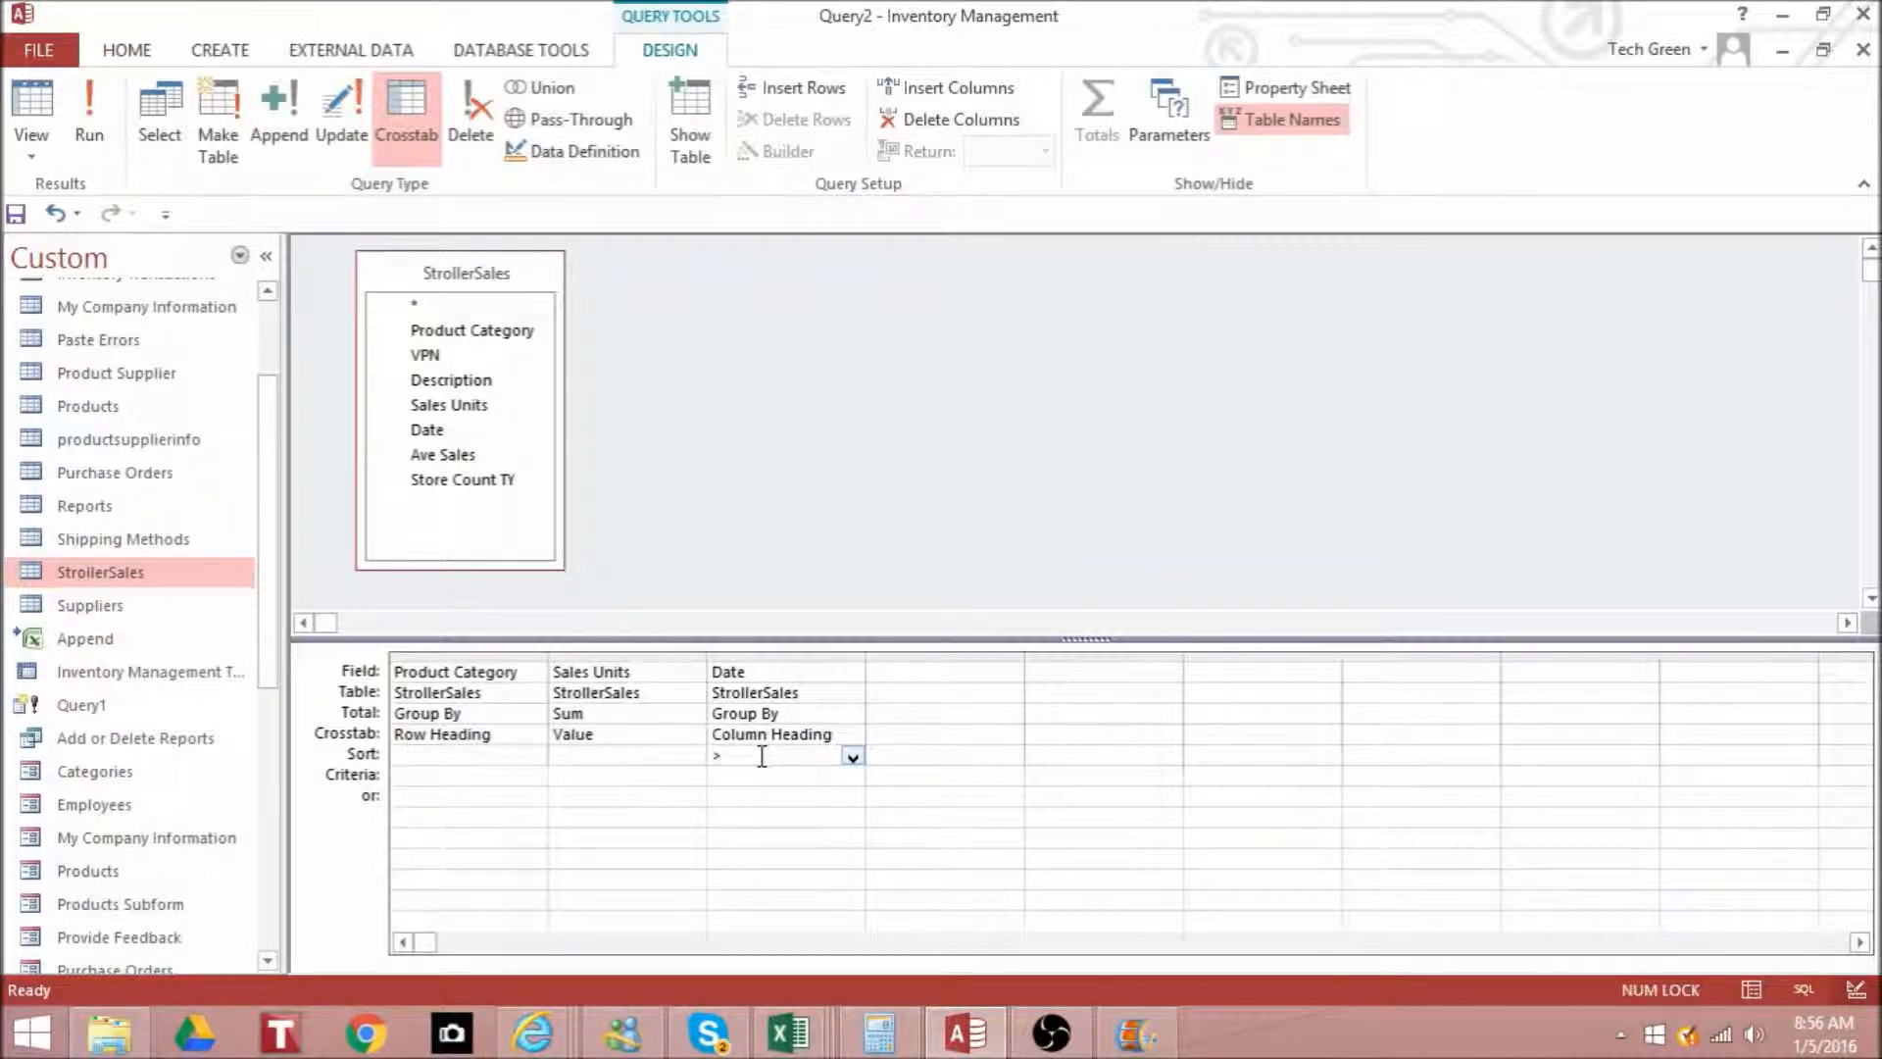
pyautogui.write('=2/1/2015')
pyautogui.click(774, 790)
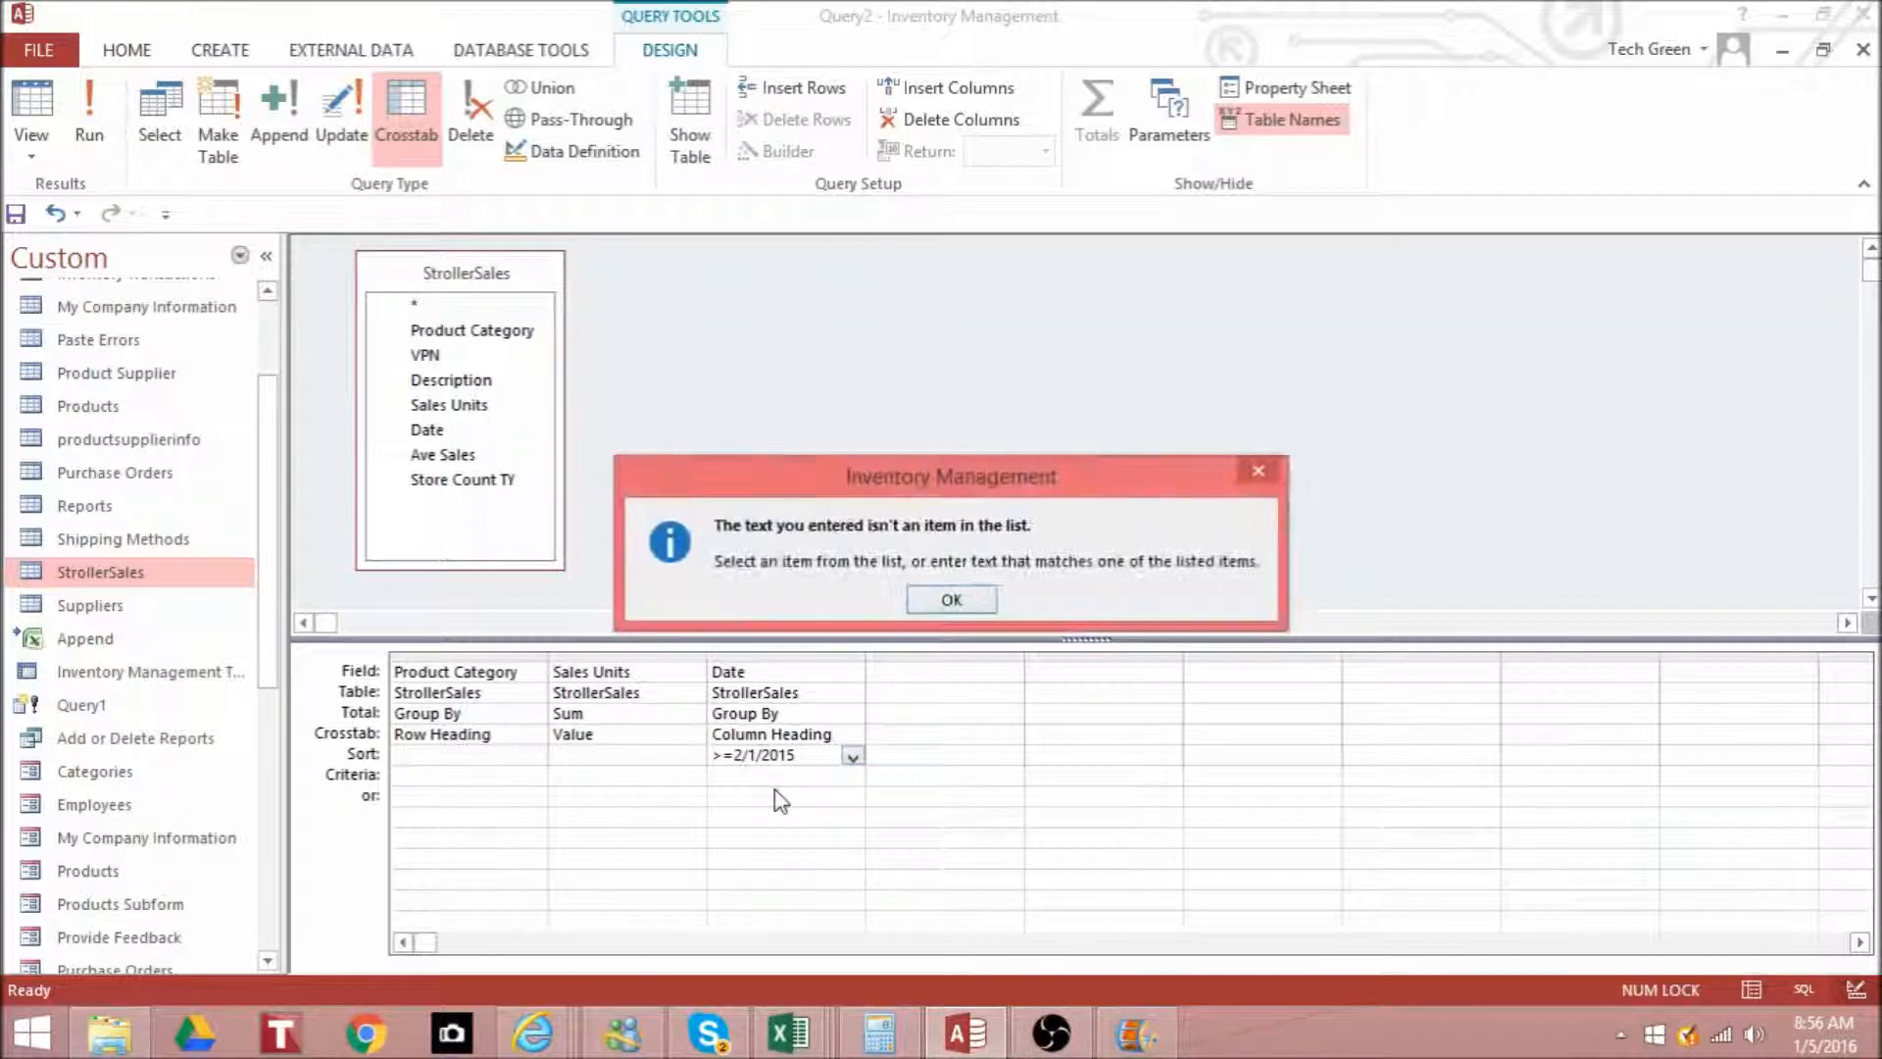
pyautogui.click(976, 598)
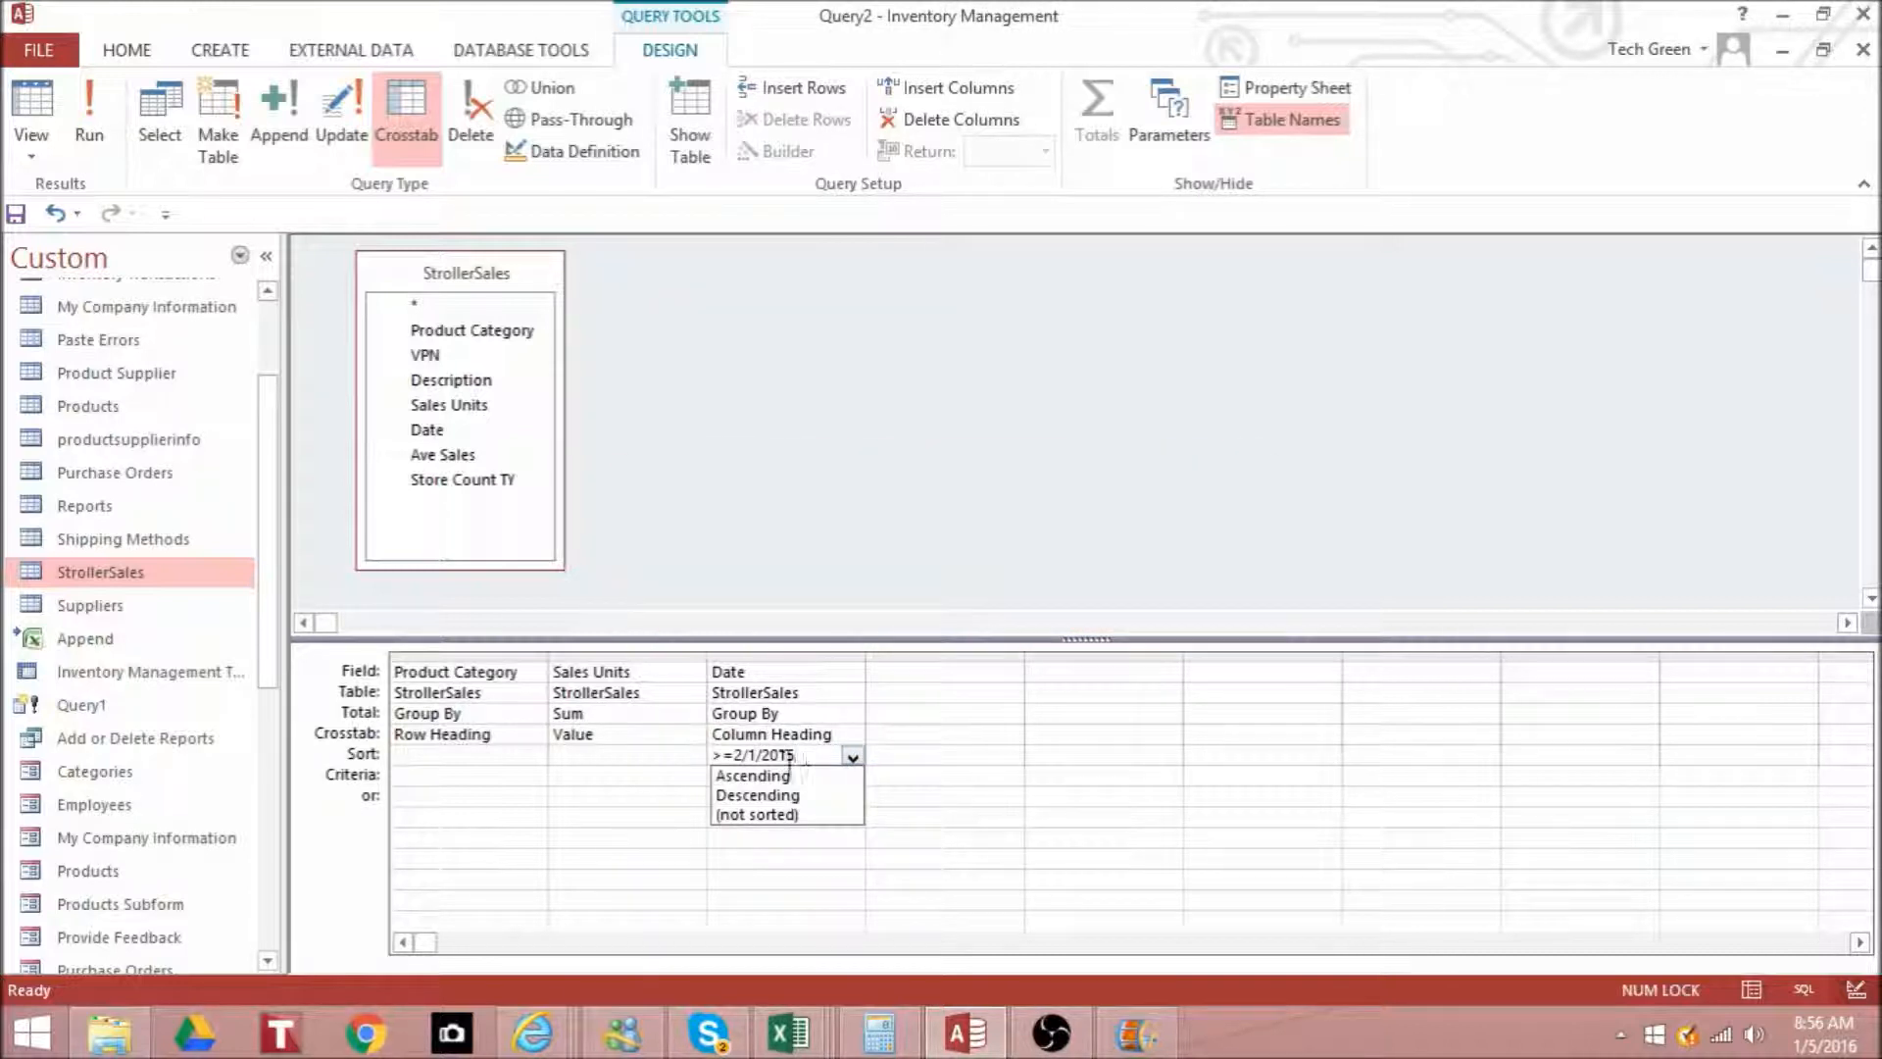
# - Move the >=2/1/2015 condition from the Date column's sort setting to its criteria, and sort Date ascending
pyautogui.moveTo(794, 755); pyautogui.dragTo(677, 751)
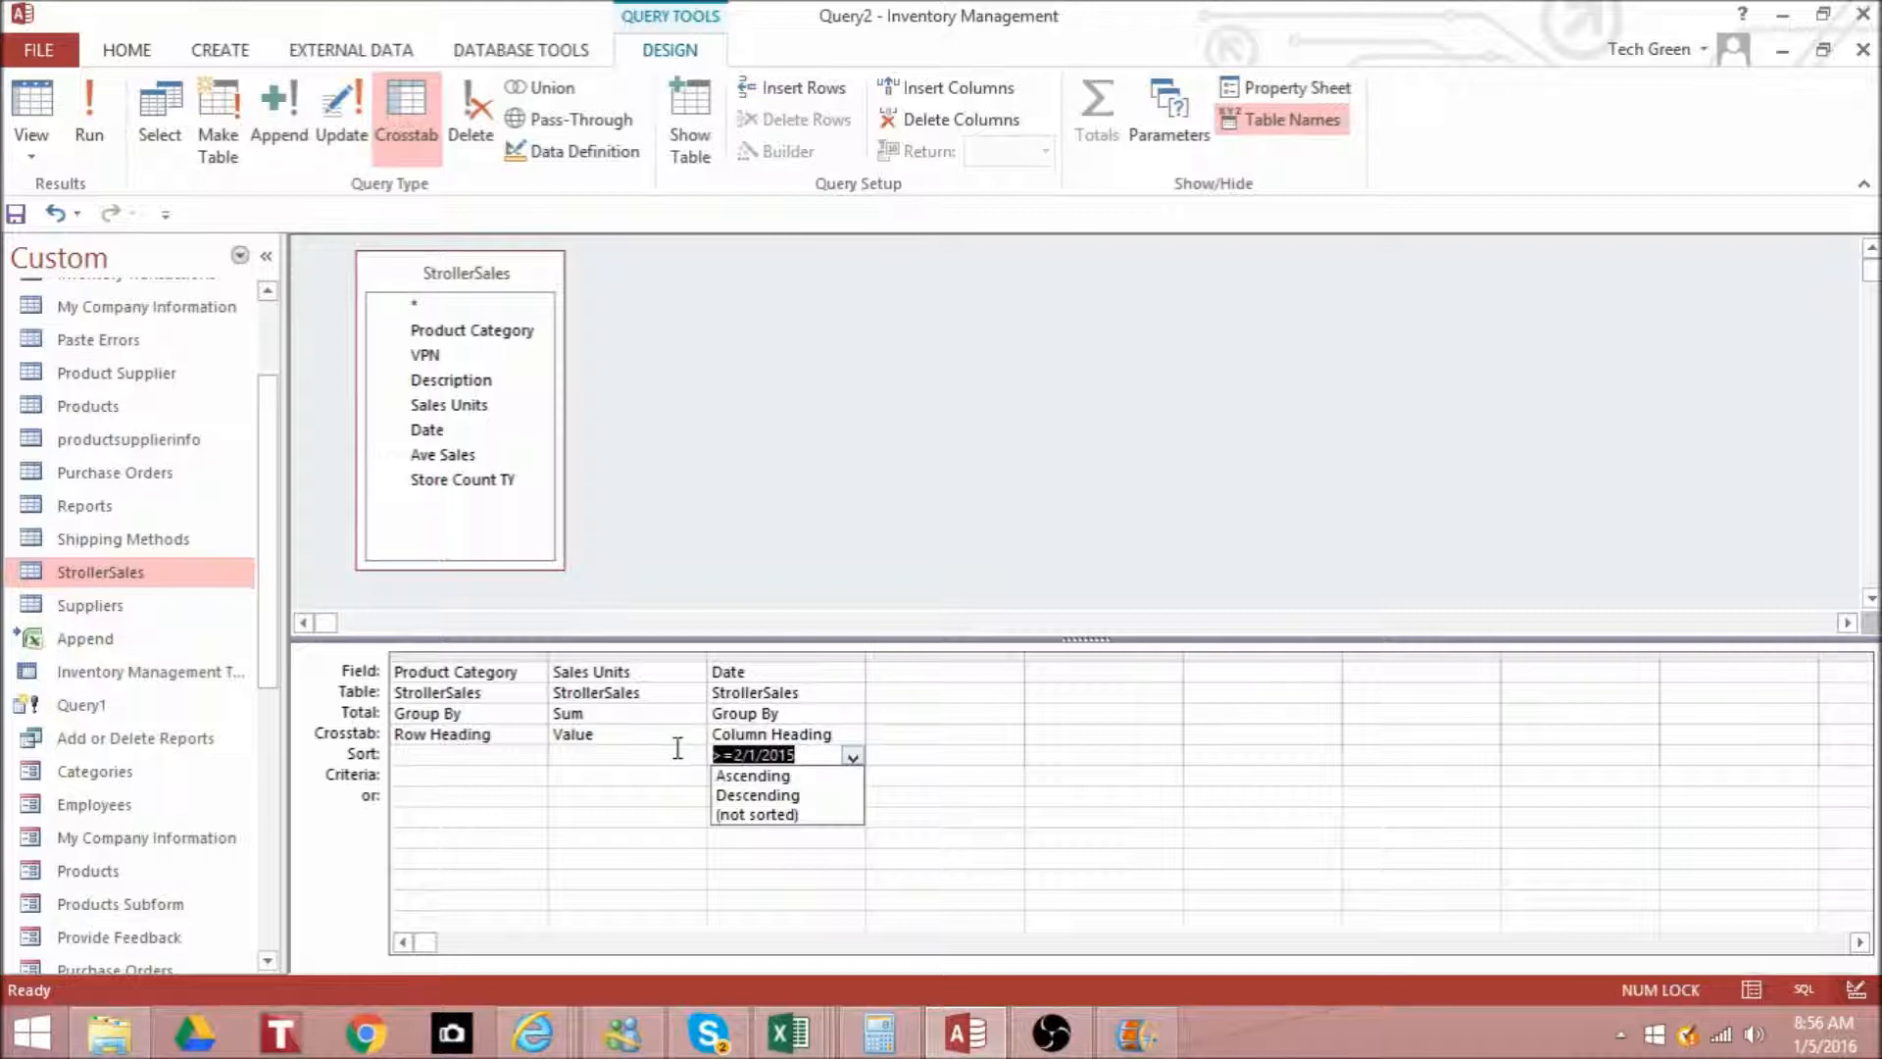
pyautogui.rightClick(754, 760)
pyautogui.click(851, 567)
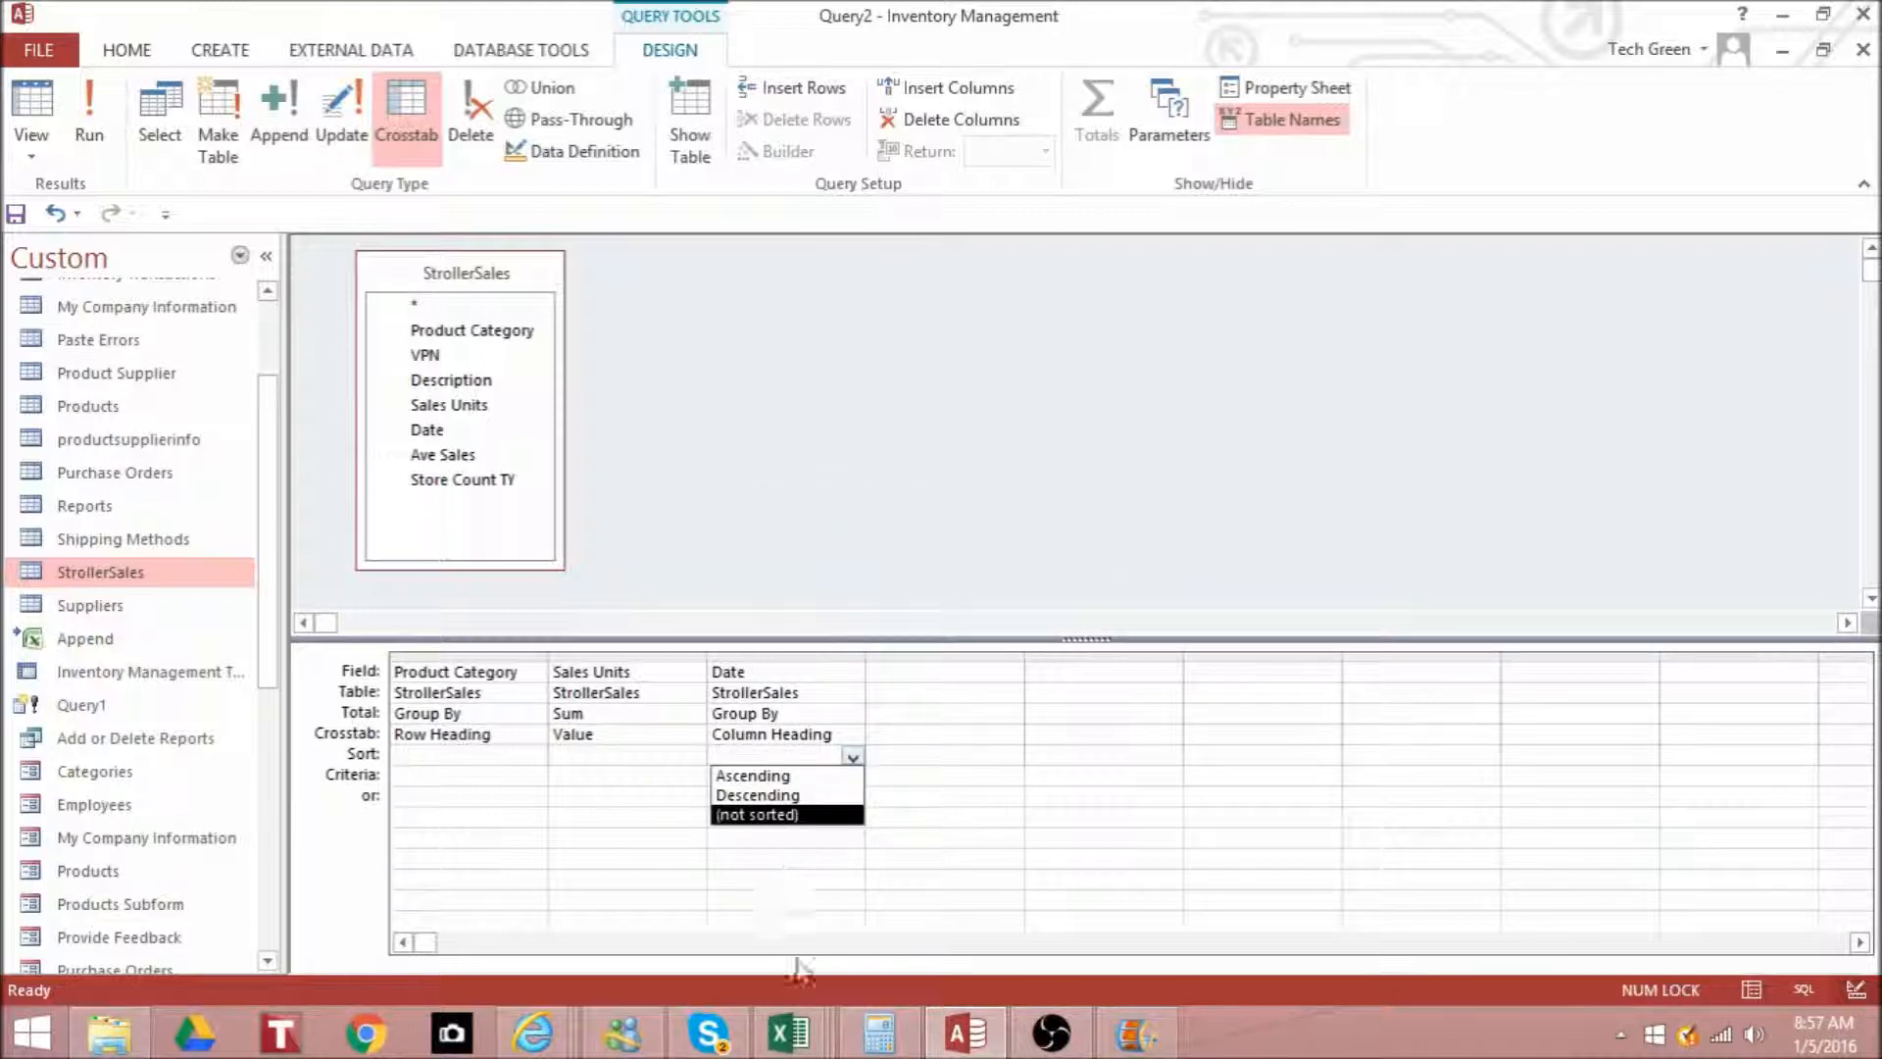
pyautogui.click(796, 776)
pyautogui.click(795, 780)
pyautogui.hotkey('ctrl', 'v')
pyautogui.click(791, 796)
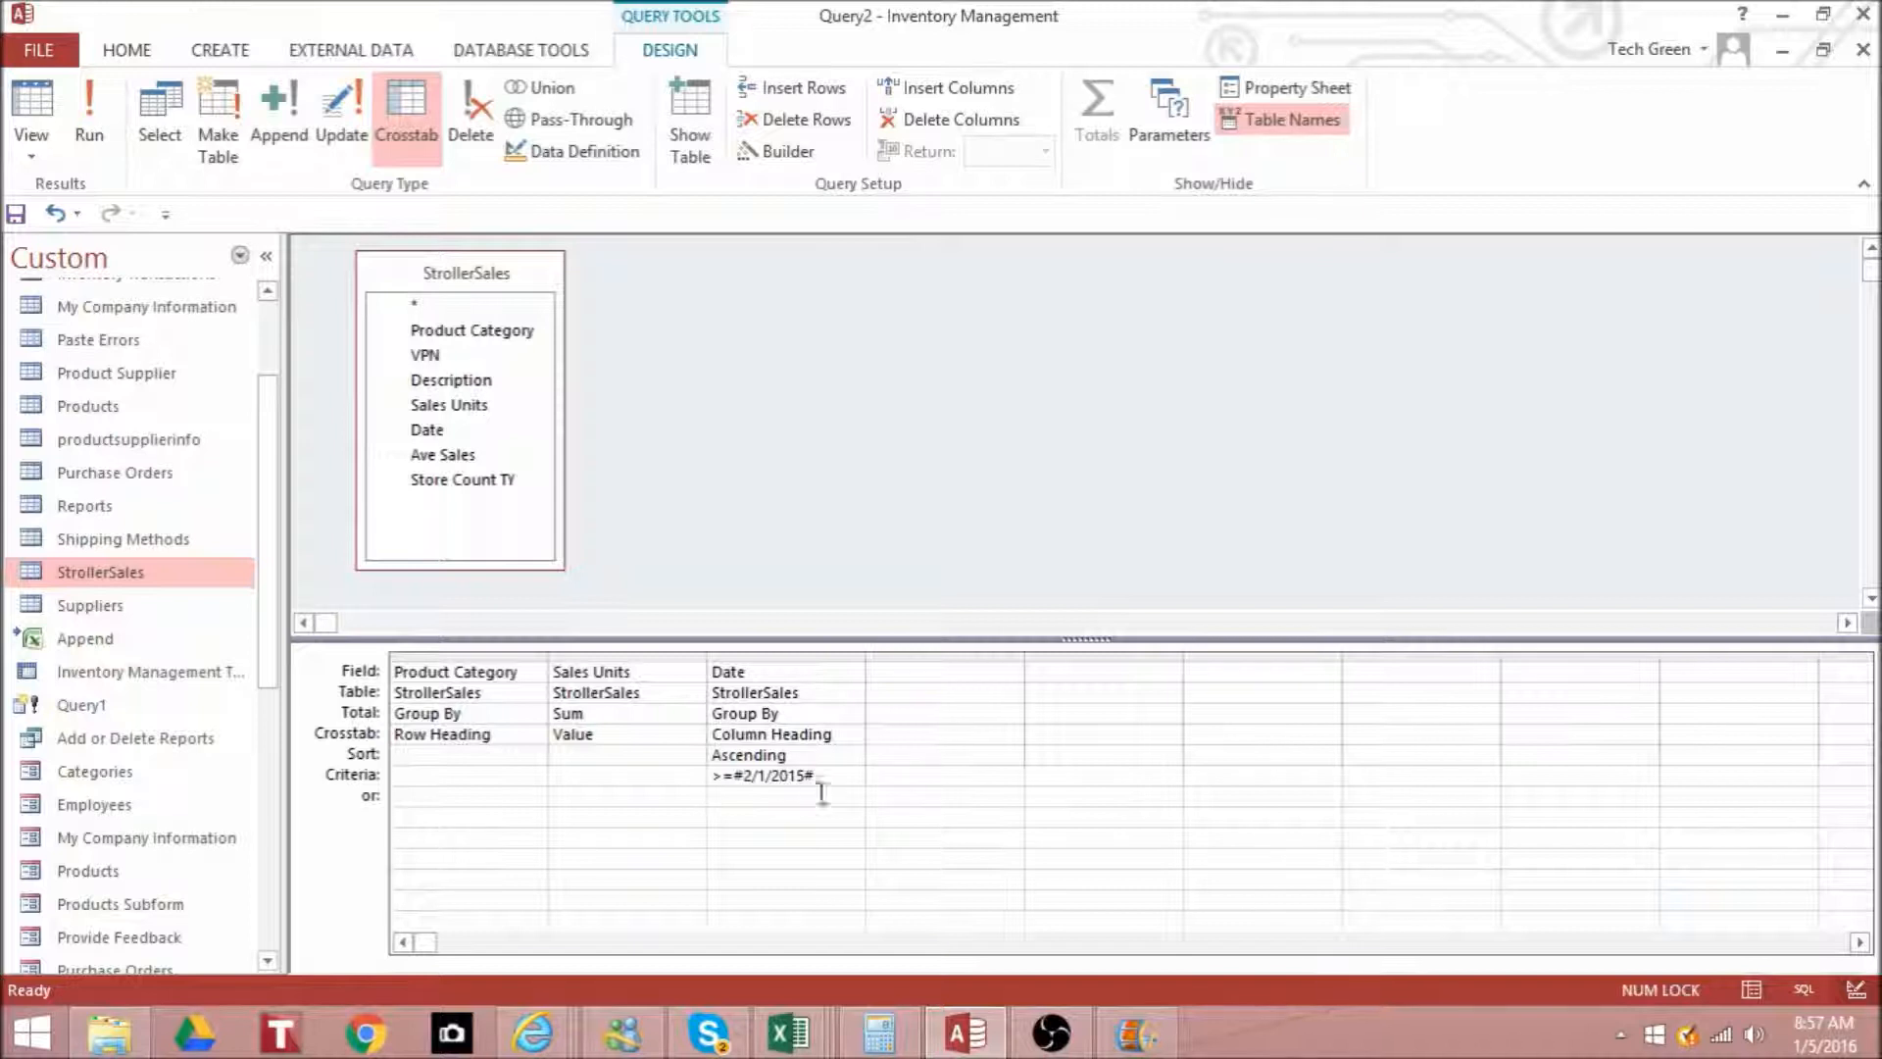
# - Run the crosstab query to check the date-filtered sales, and return to its design
pyautogui.click(822, 777)
pyautogui.click(98, 102)
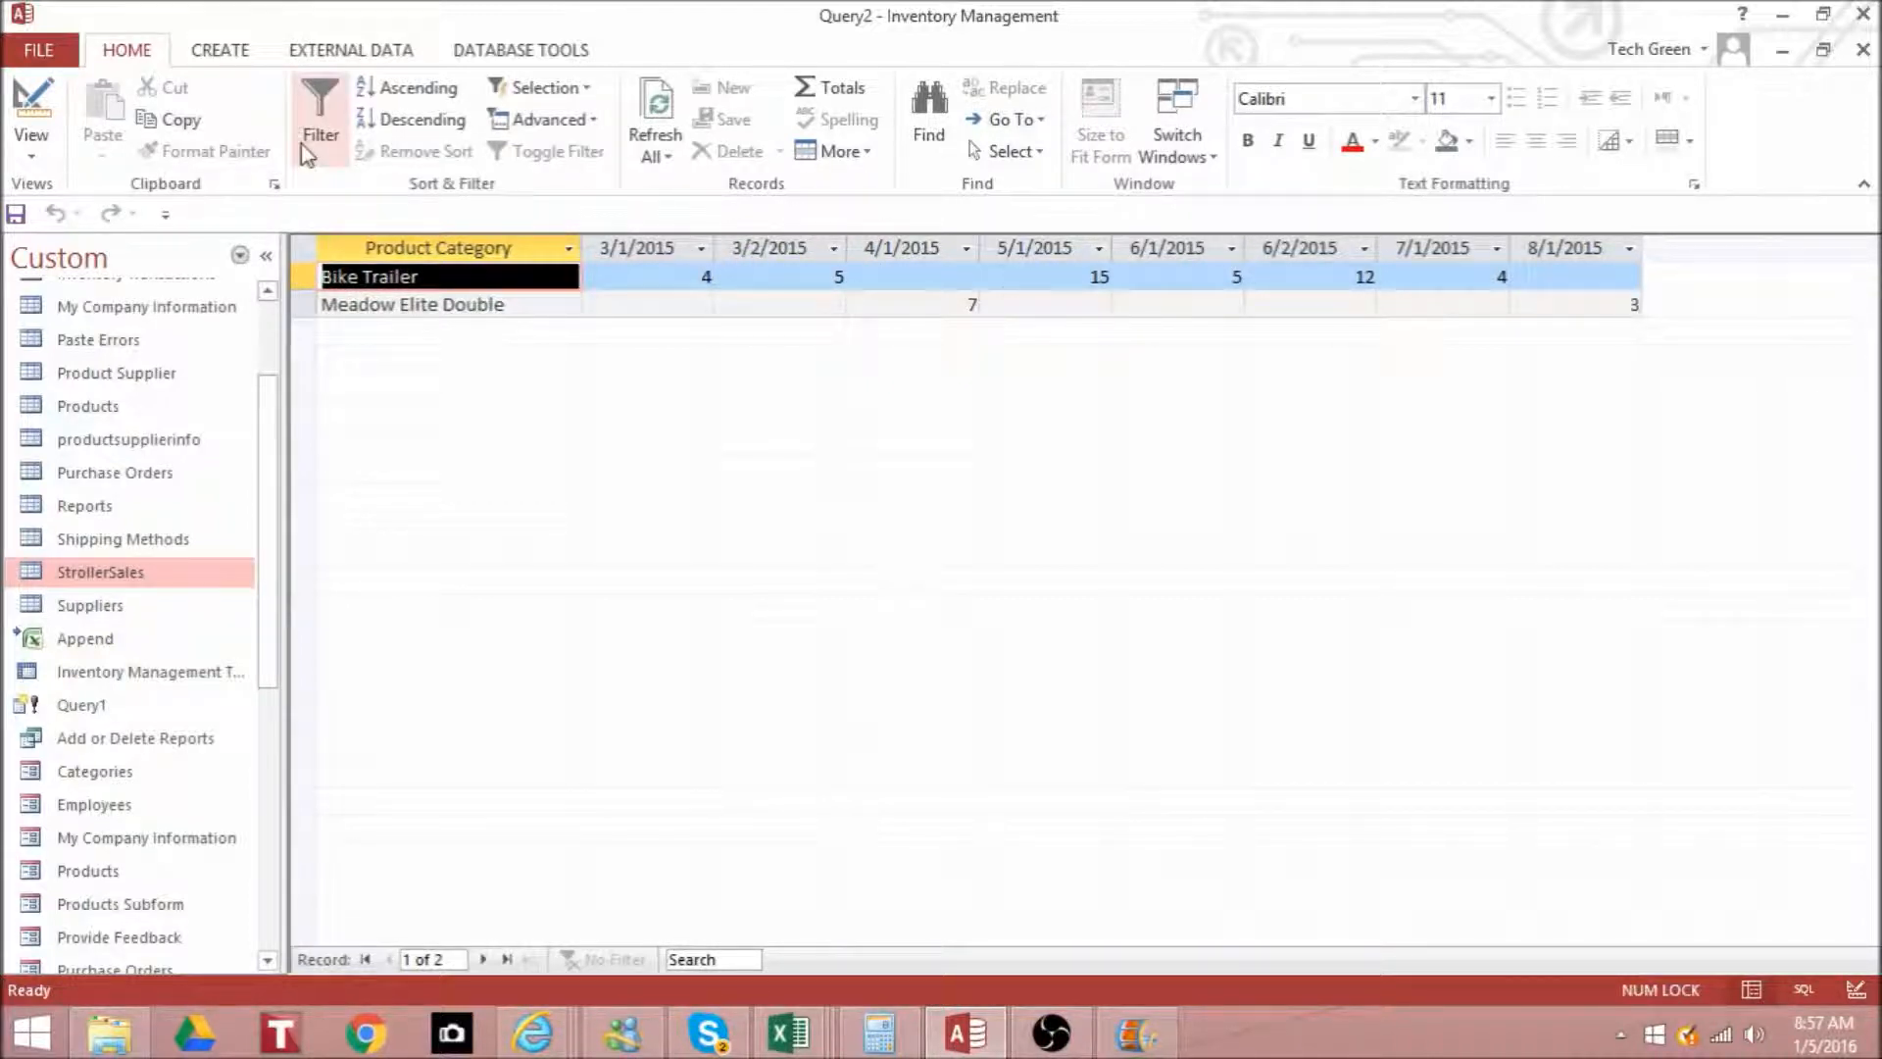
pyautogui.click(37, 102)
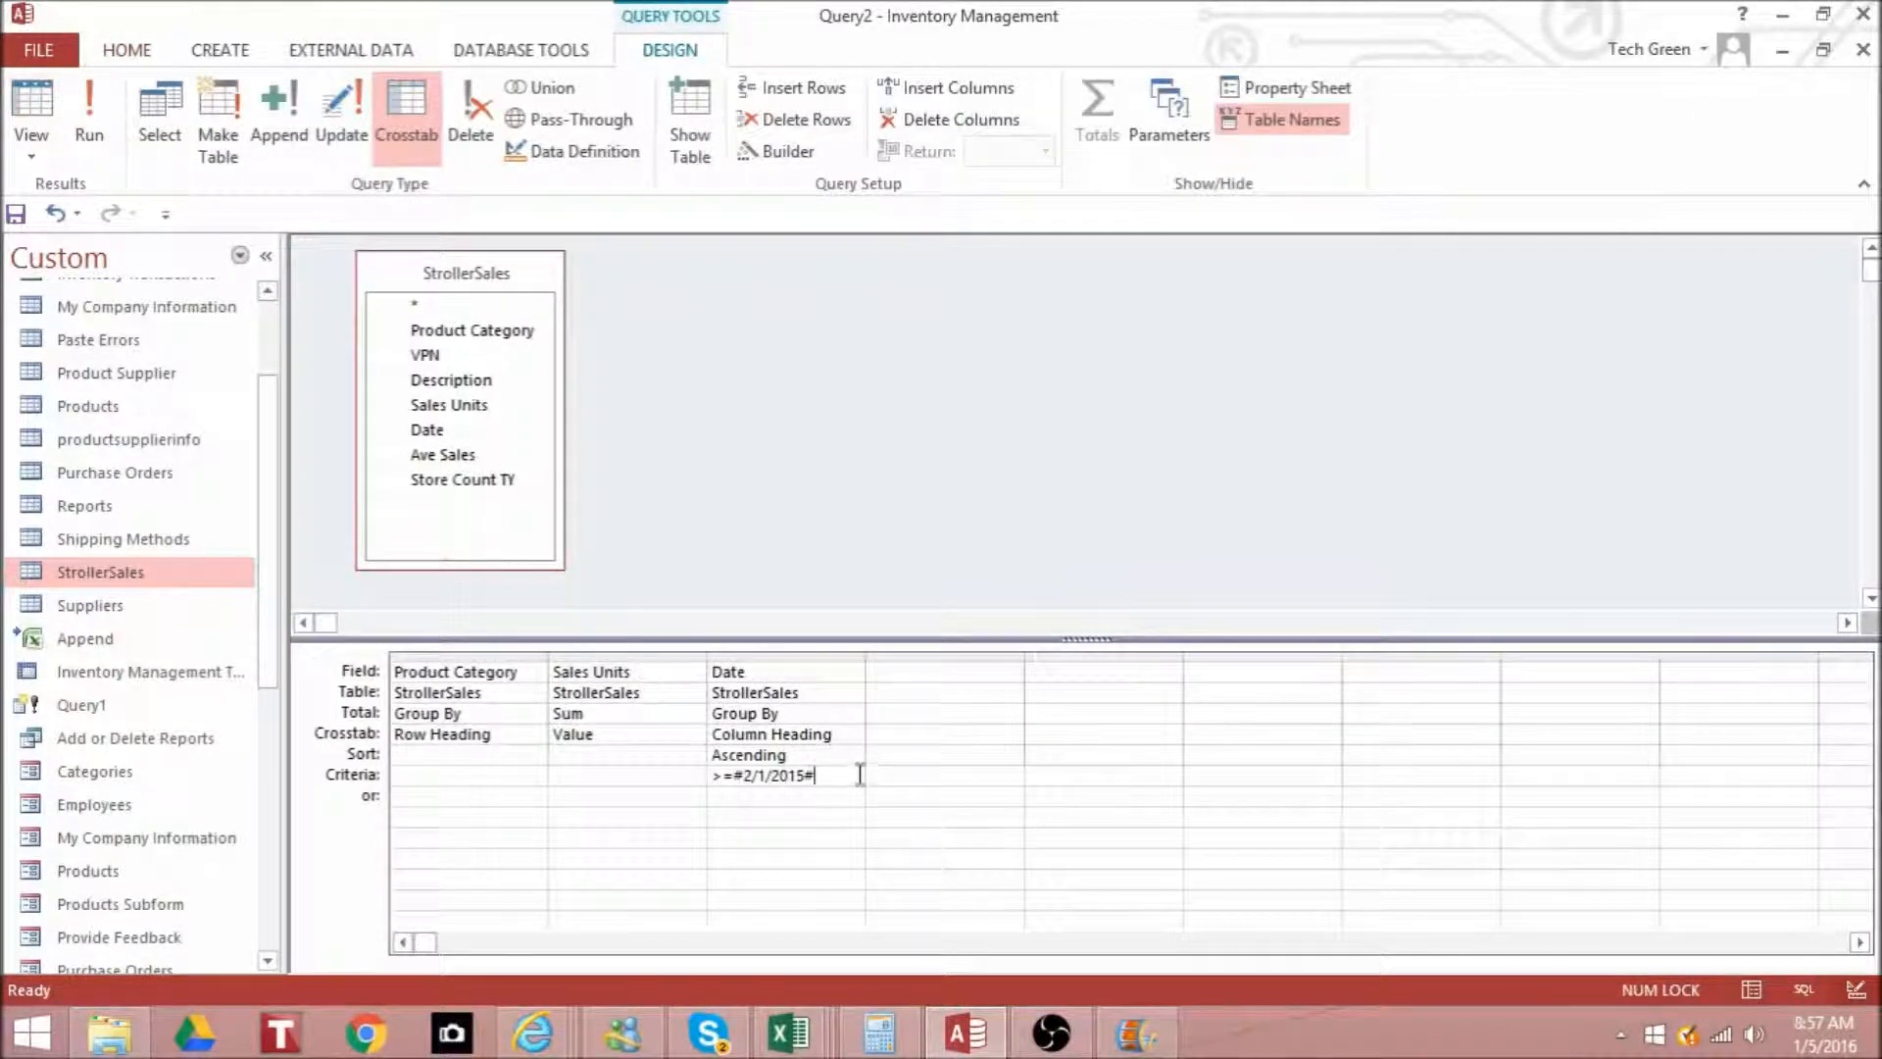